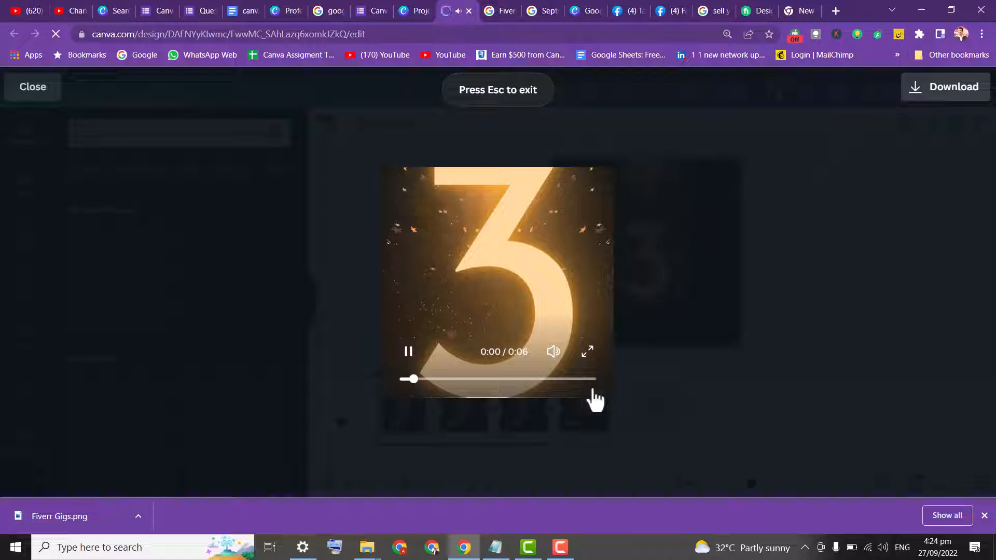
Play the birthday countdown video preview in full screen and exit full screen
left_click(589, 351)
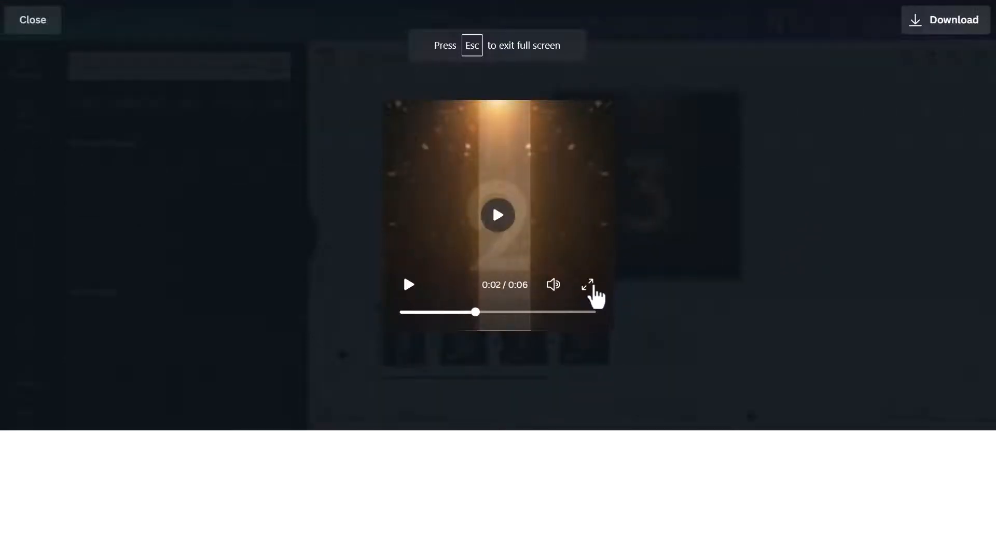
left_click(460, 287)
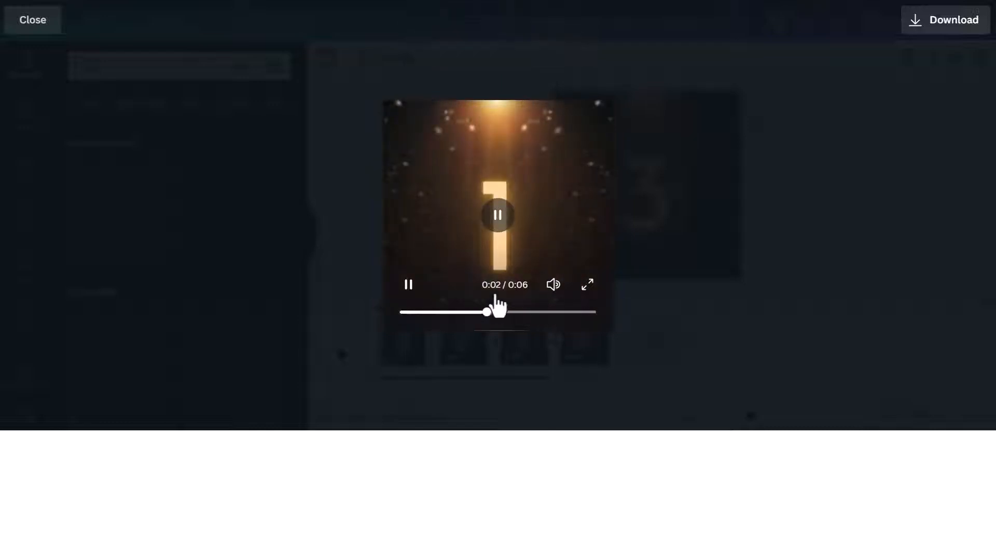
left_click(588, 285)
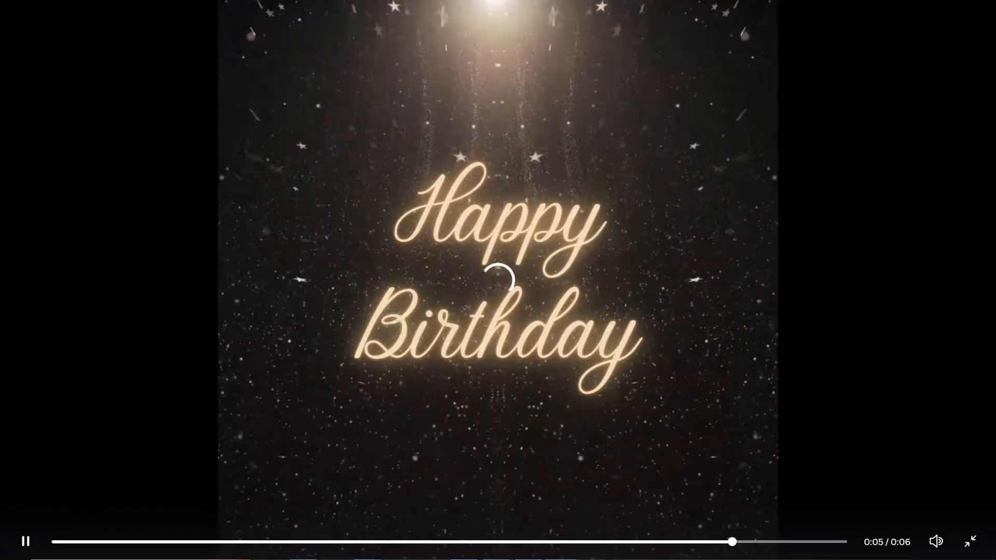
left_click(63, 541)
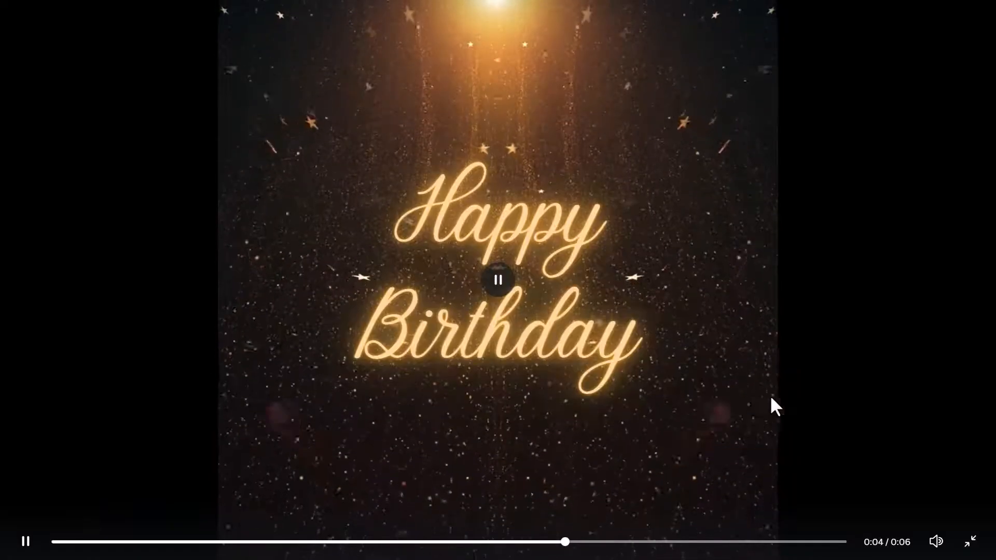
left_click(859, 275)
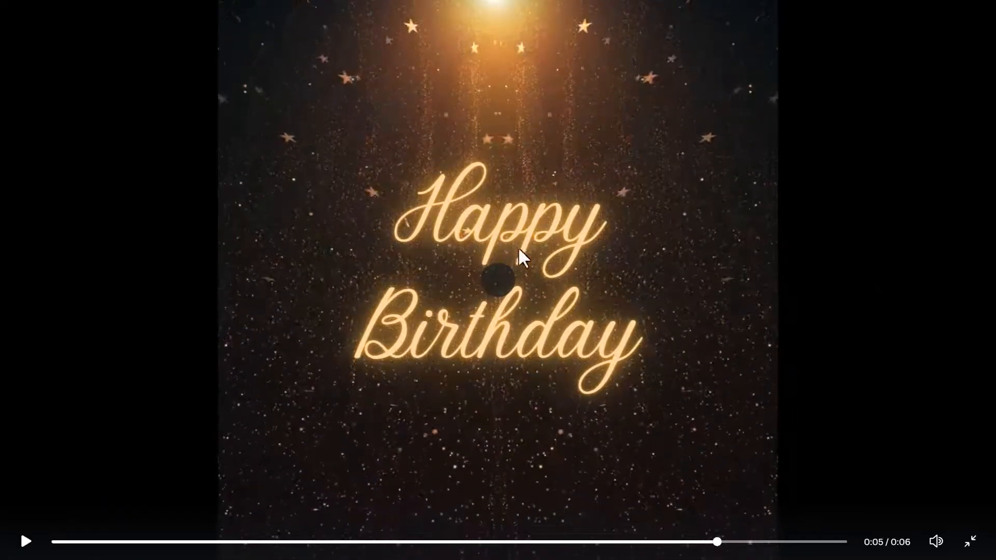
key("Escape")
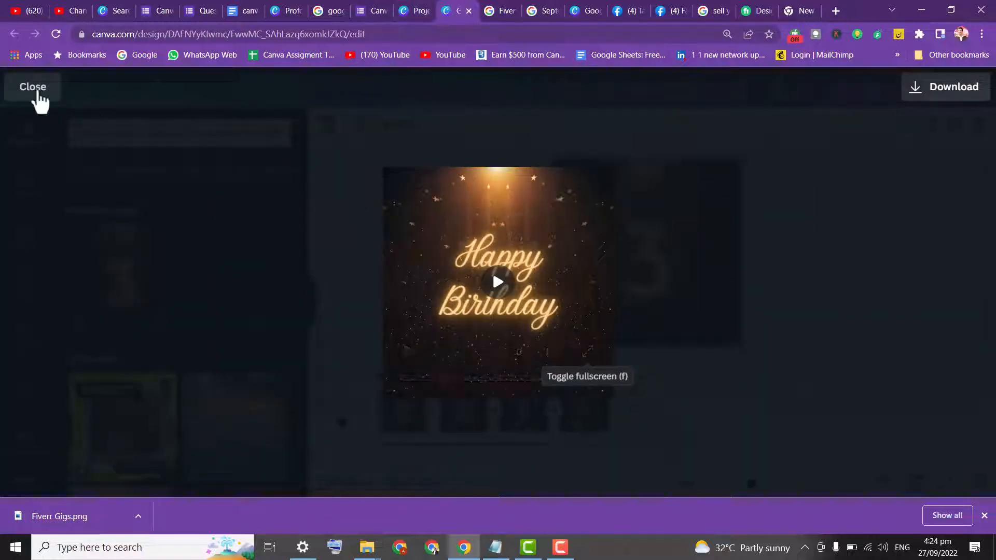
Close the video preview and return to the Canva home page
left_click(35, 90)
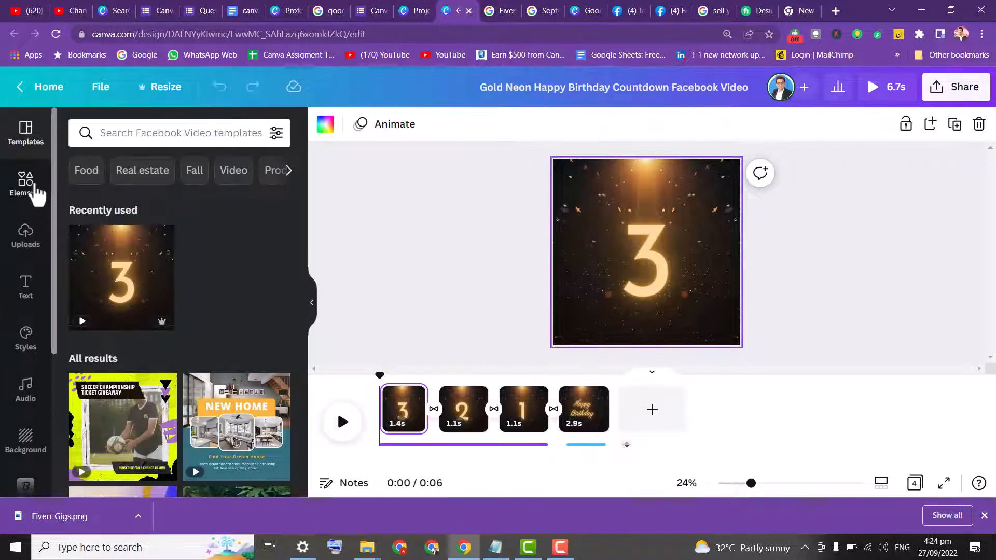
left_click(42, 90)
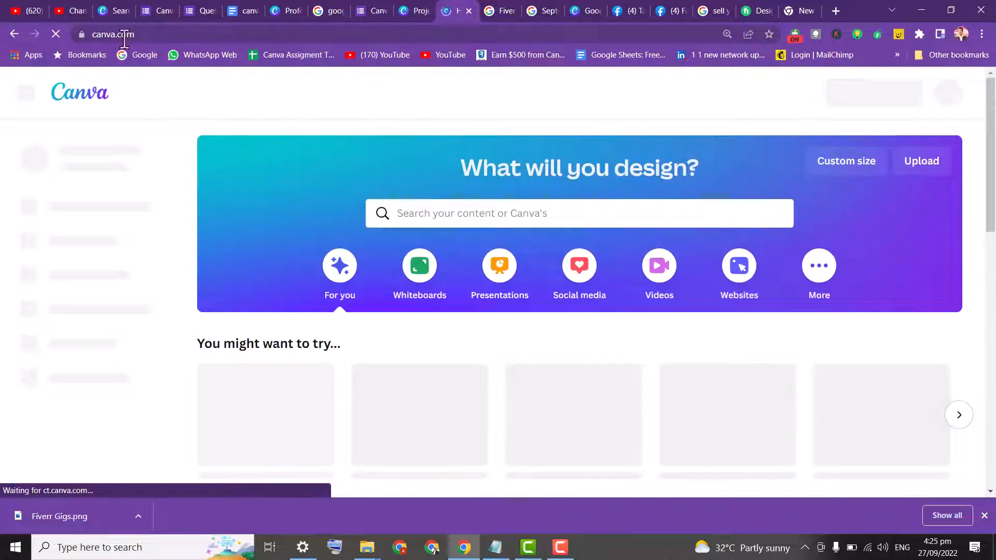
Close the two YouTube browser tabs and switch back to the Canva home tab
left_click(81, 11)
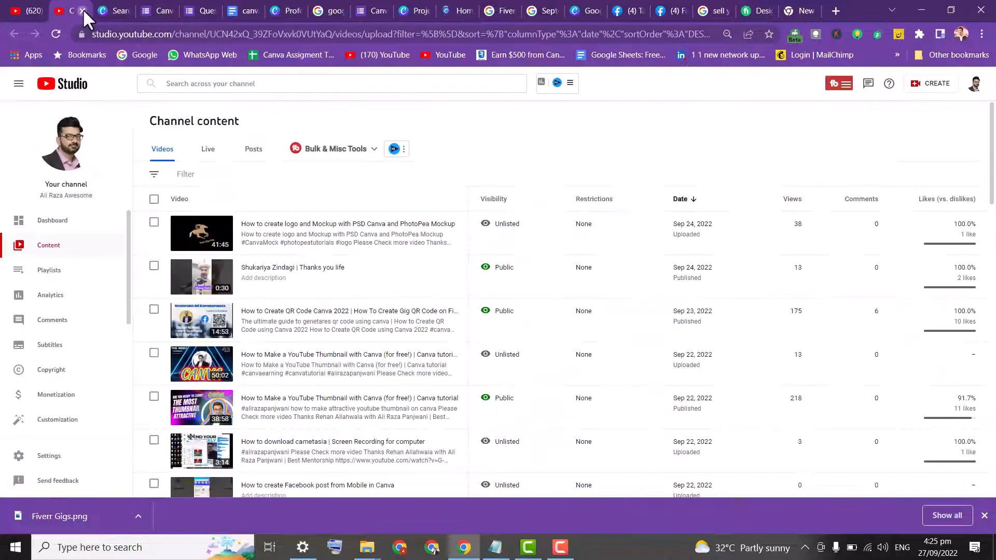
left_click(83, 10)
left_click(31, 8)
left_click(40, 10)
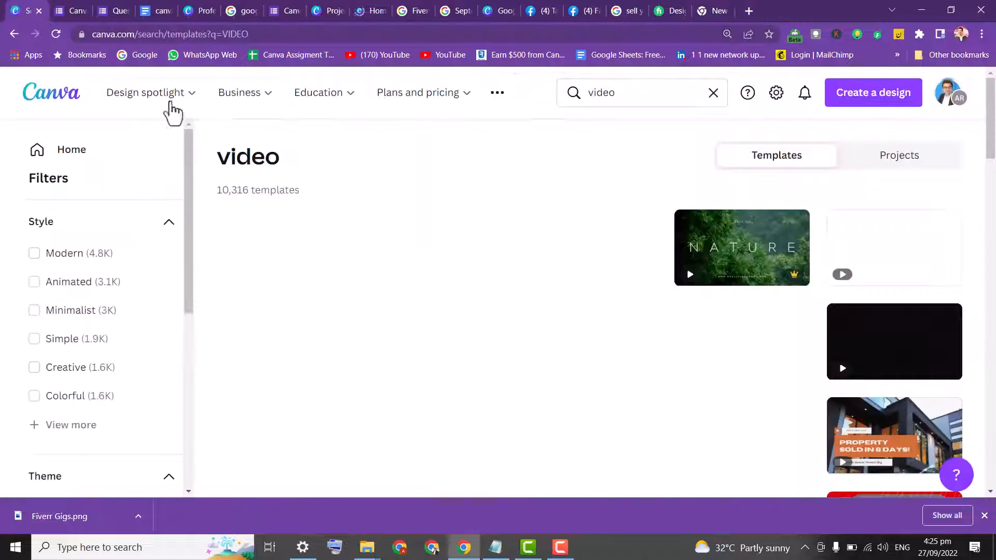
left_click(413, 11)
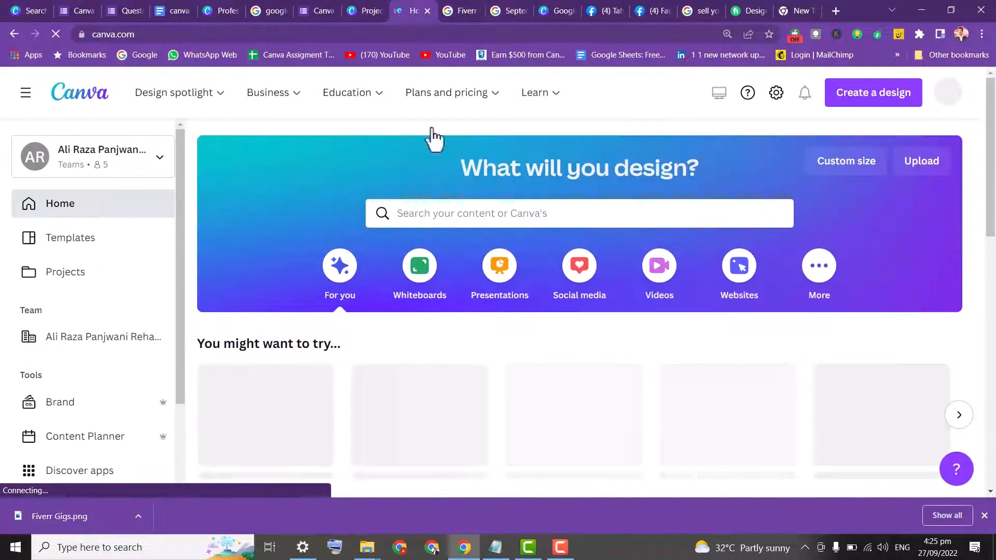
Open Projects and browse the Videos, Images and All categories
left_click(84, 279)
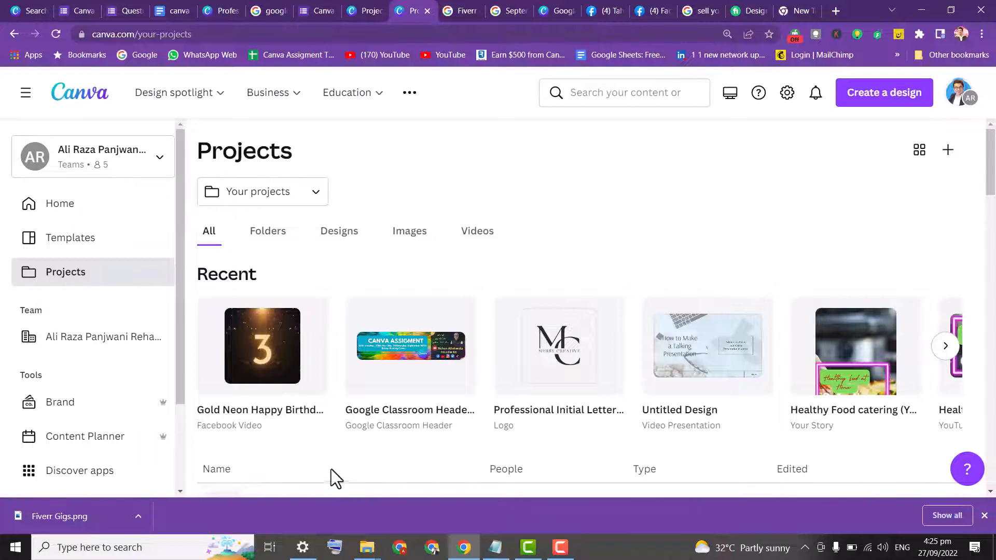
mouse_move(992, 179)
left_mouse_down()
mouse_move(992, 272)
mouse_move(994, 168)
left_mouse_up()
left_click(470, 234)
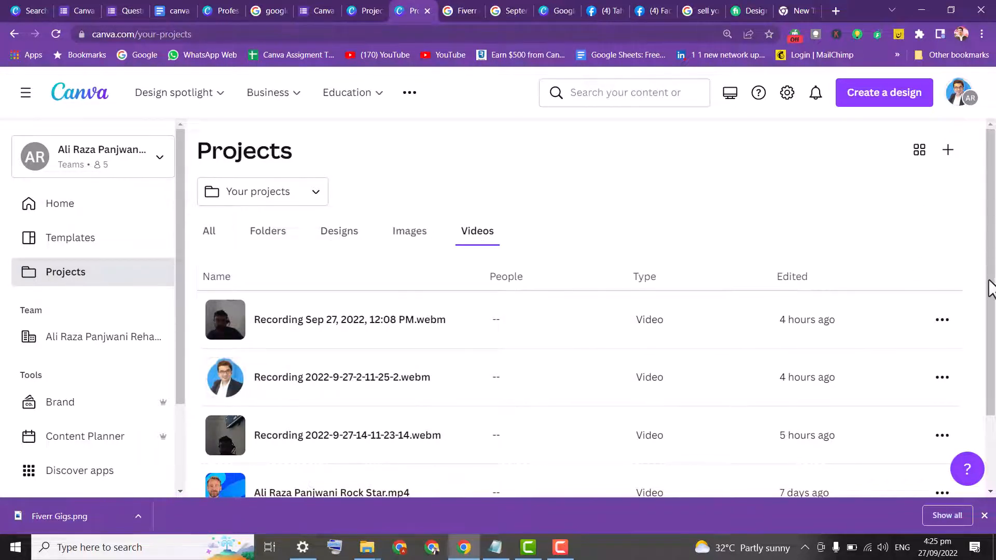
left_click_drag(991, 288, 994, 402)
scroll(440, 262, "up", 2)
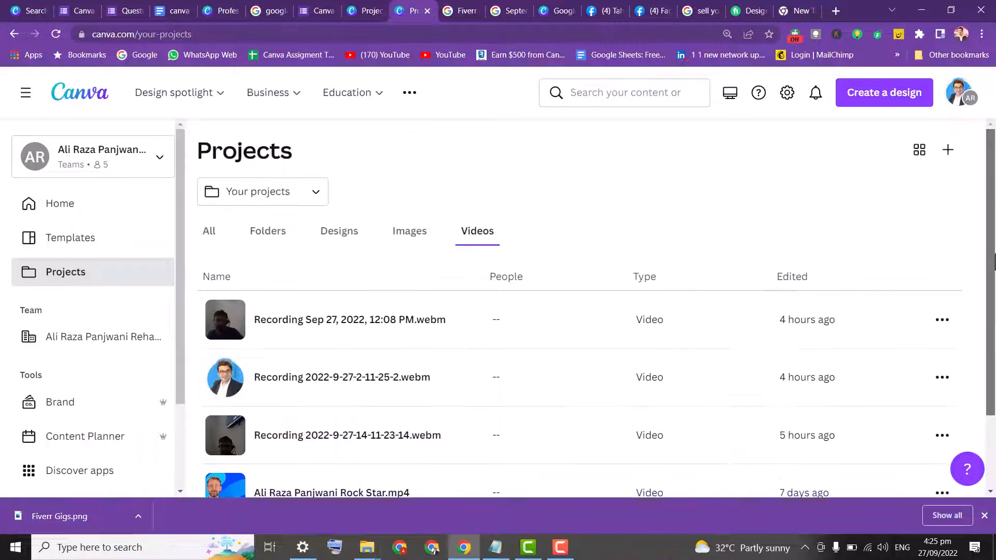
left_click(261, 234)
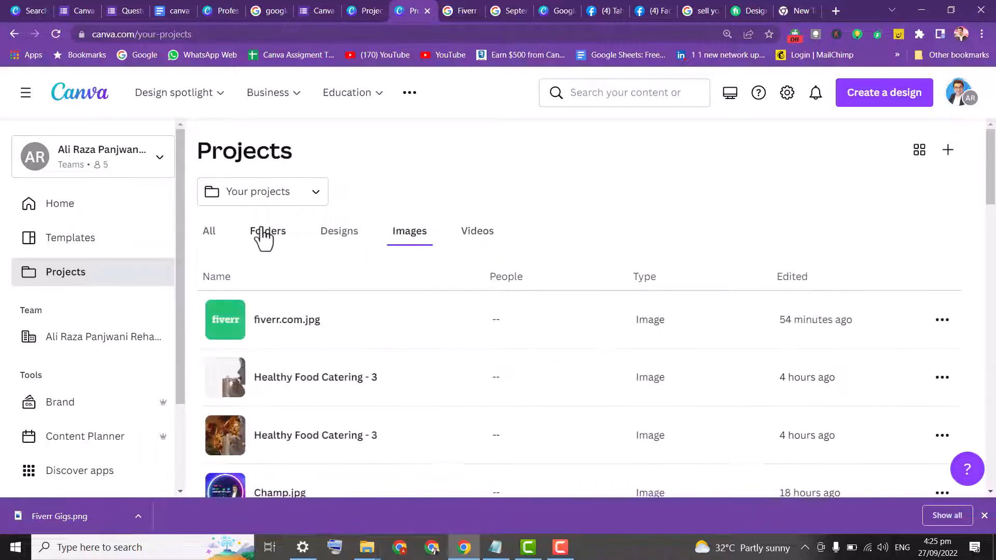
left_click(211, 234)
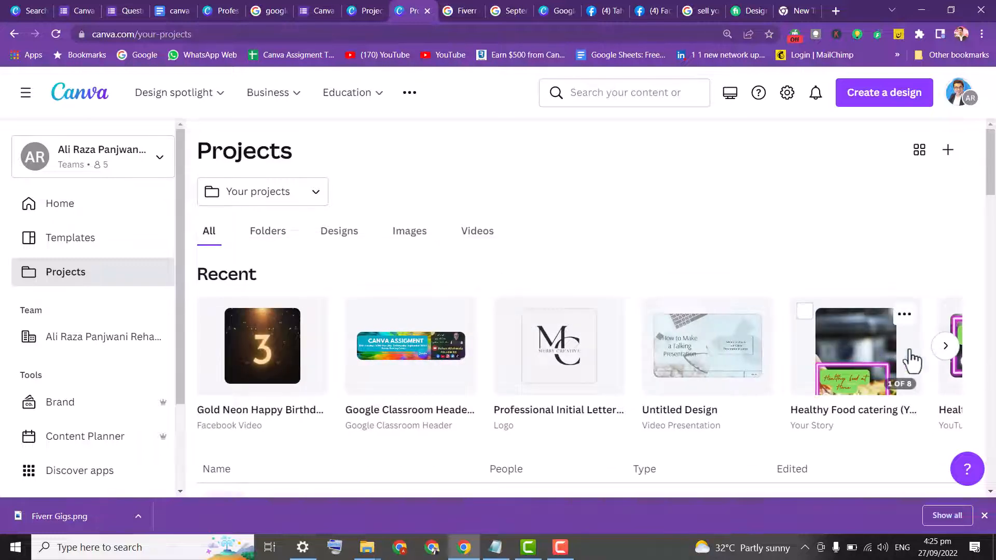
Open the Healthy Food catering video from recent projects and delete its blank 1.6s page
left_click(945, 346)
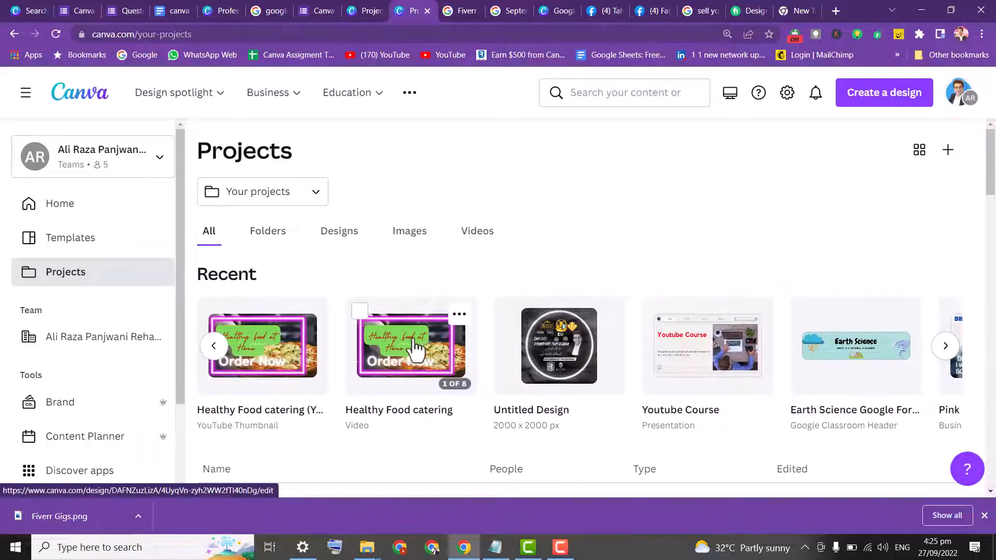
left_click(417, 348)
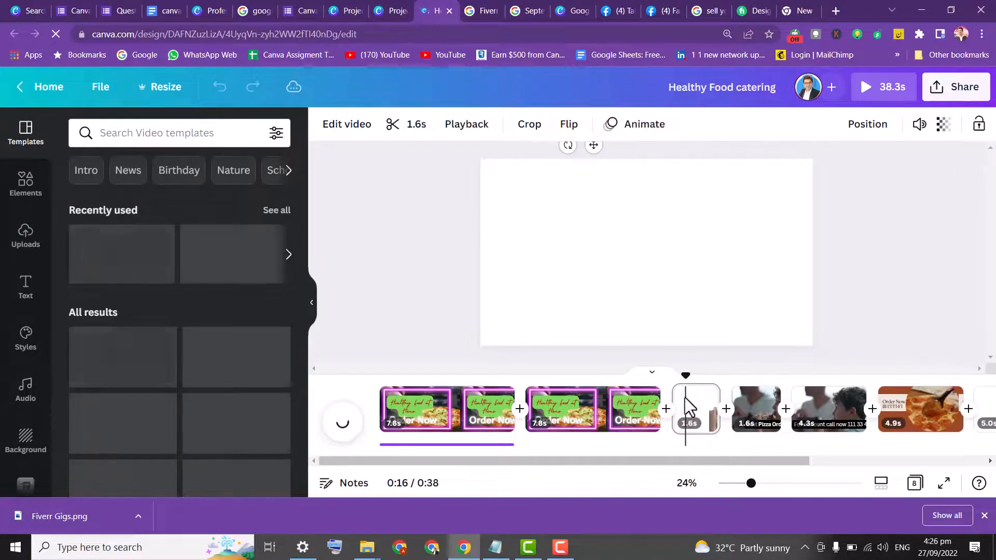
left_click(692, 407)
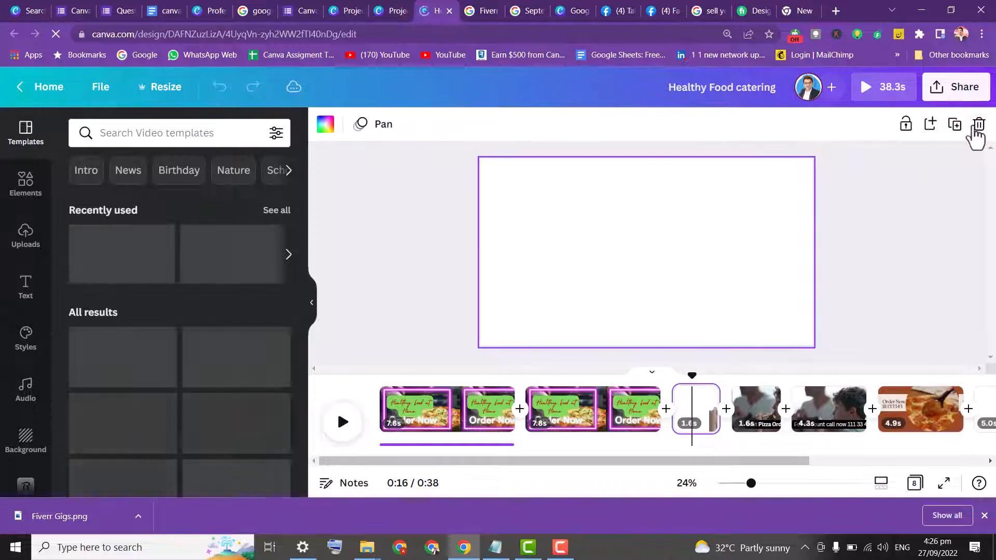
left_click(978, 127)
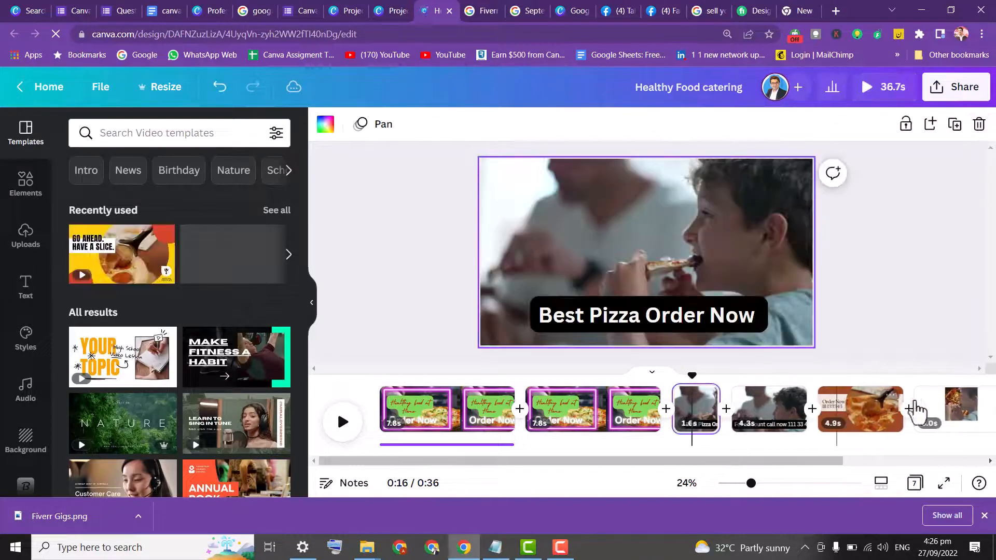
Delete the final 5.0s page and move the Yummy Pizza Order Now page to the start of the timeline
left_click(916, 410)
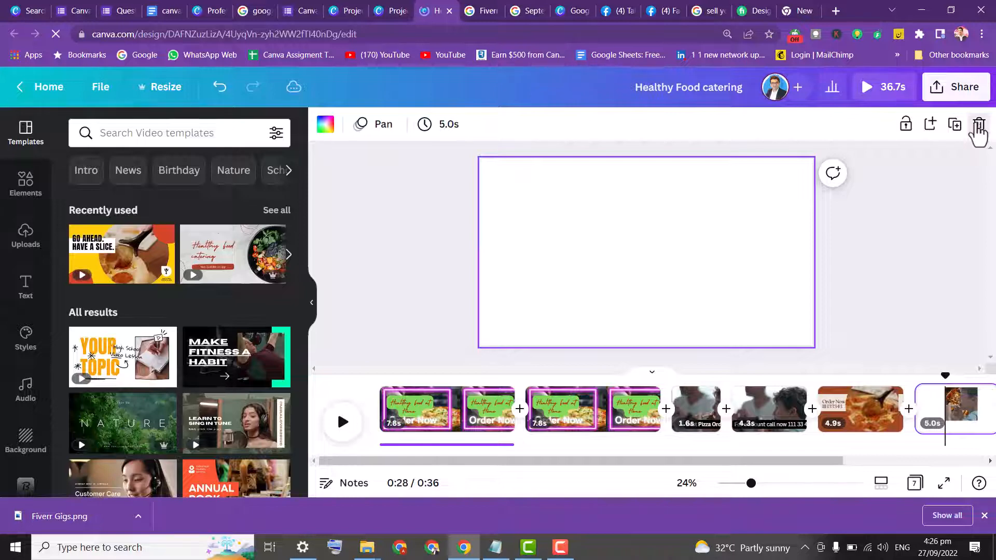
left_click(978, 127)
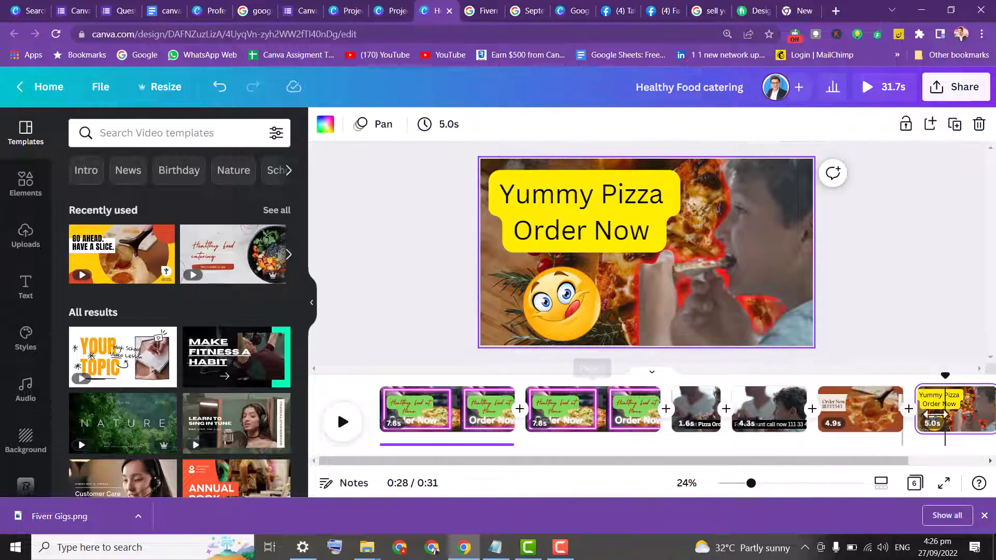
left_click_drag(434, 417, 436, 418)
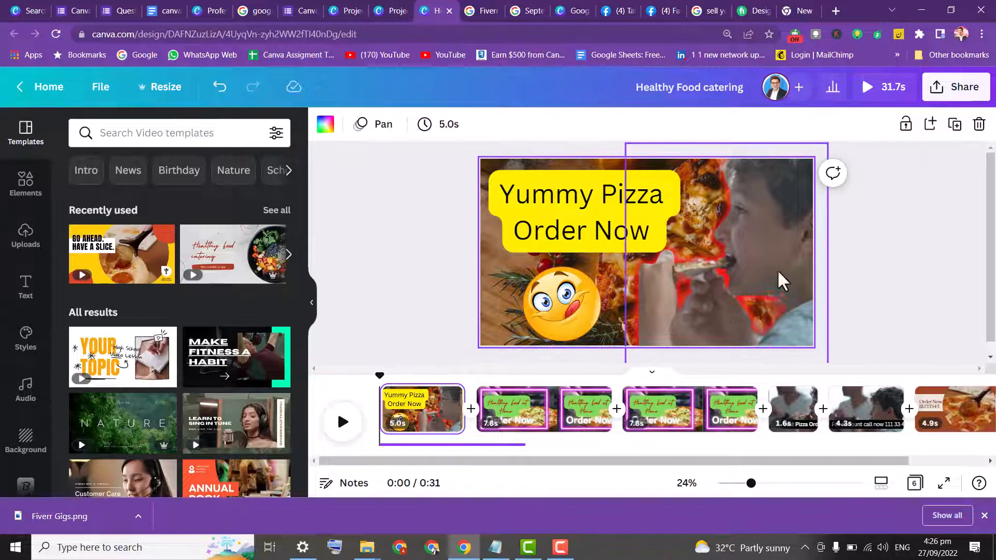
Play a preview of the edited video and close it
left_click(863, 95)
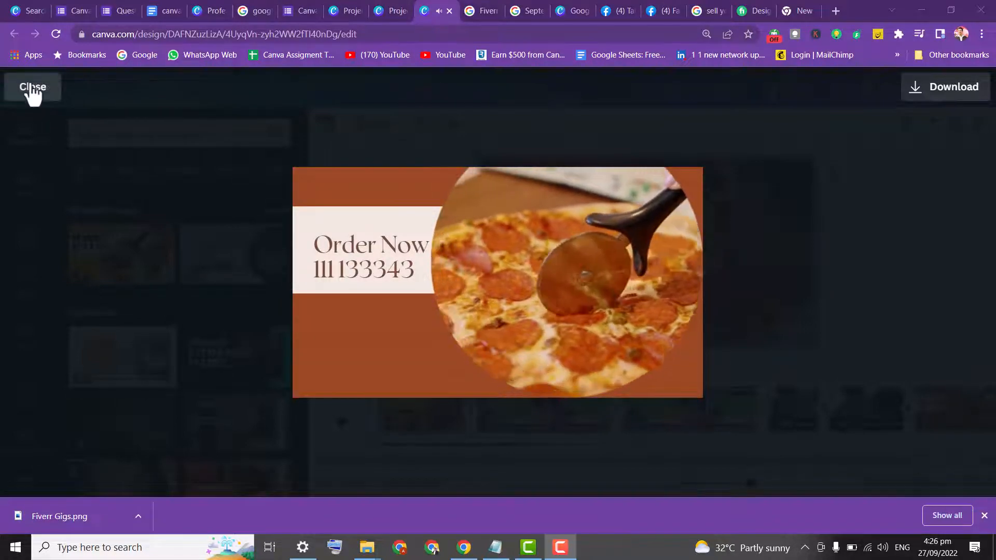
left_click(32, 87)
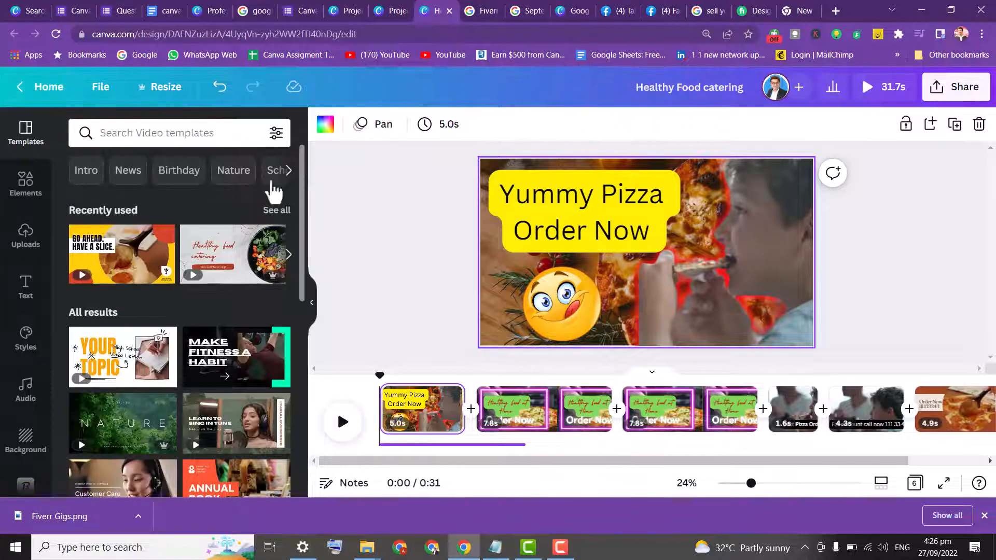
Return to the home page and search Canva templates for VIDEO
left_click(35, 88)
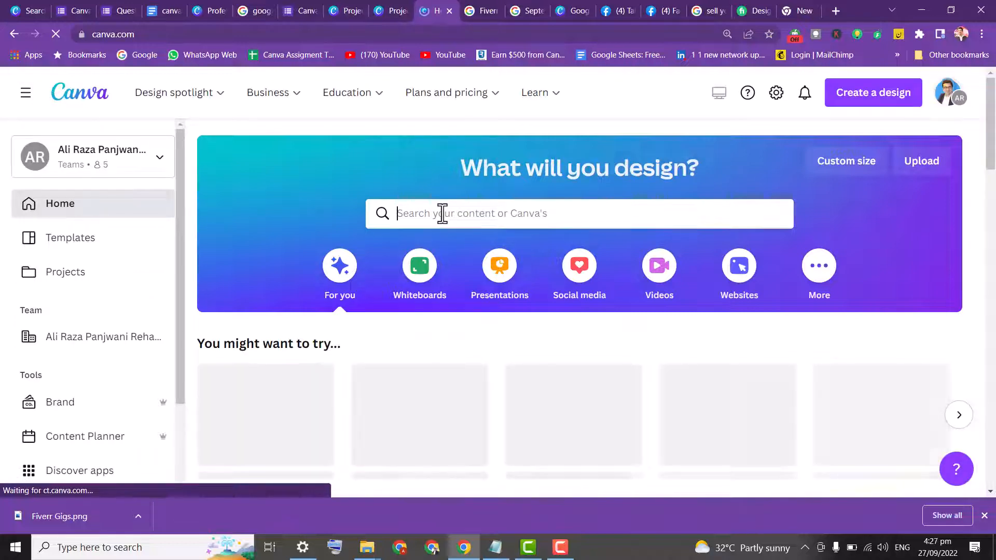
type("VIDEO")
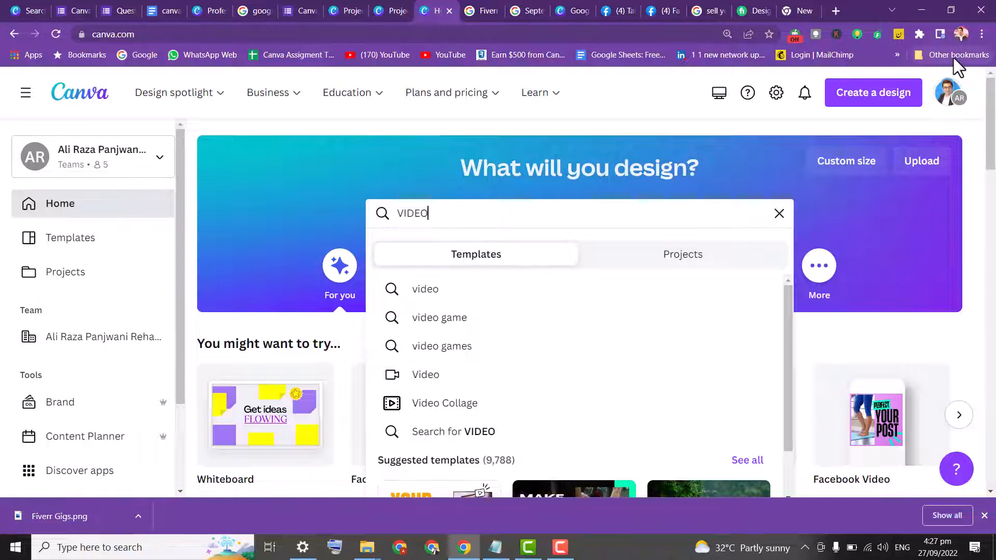
left_click(982, 33)
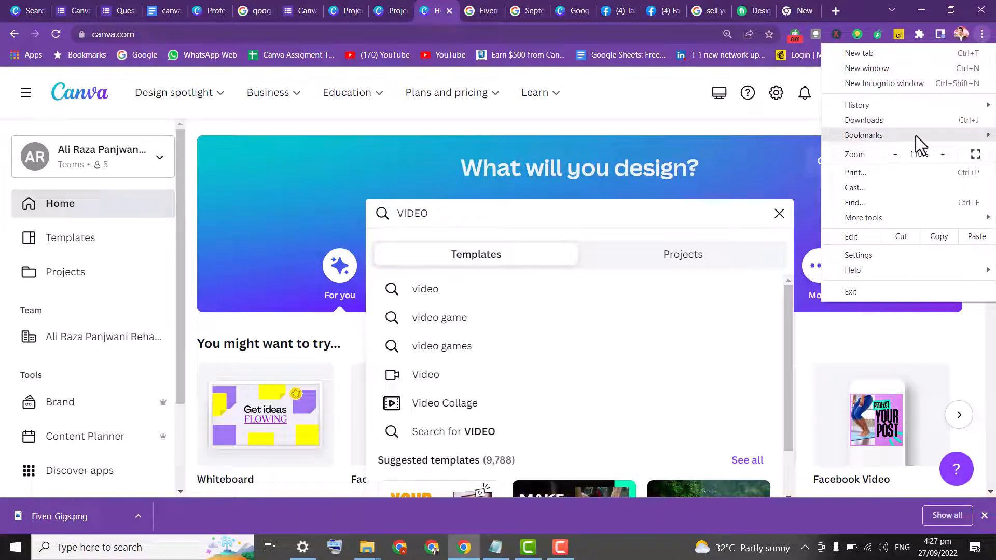
left_click(941, 153)
left_click(941, 153)
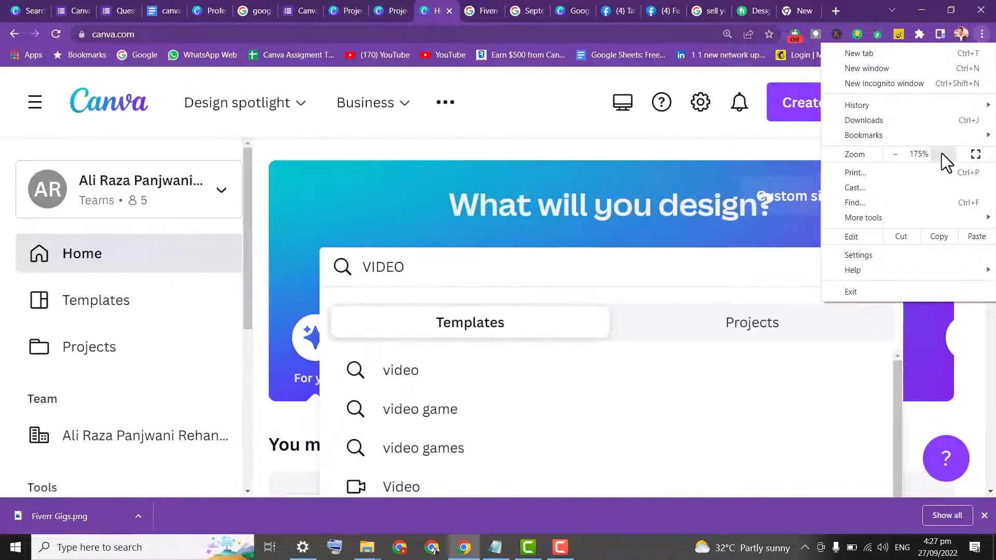
left_click(274, 287)
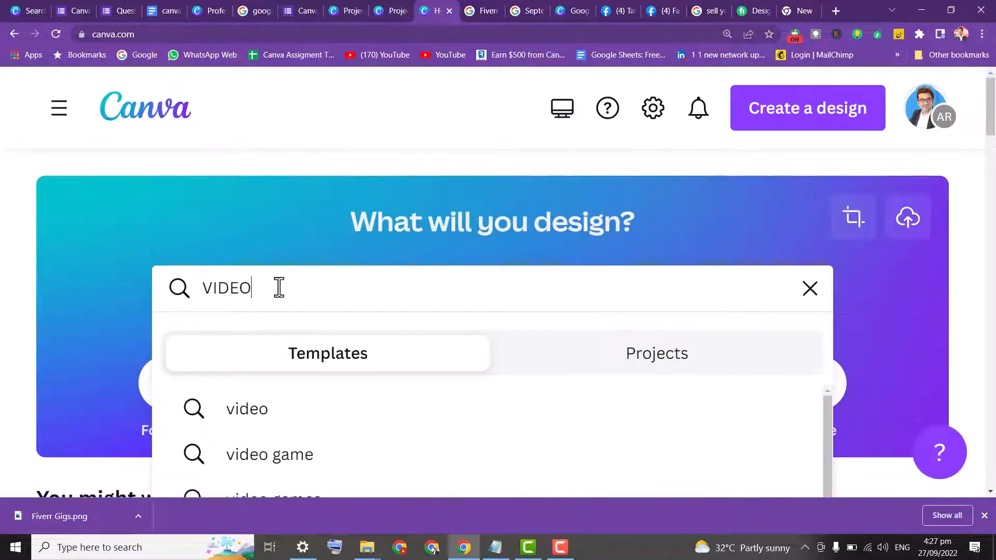
key("Return")
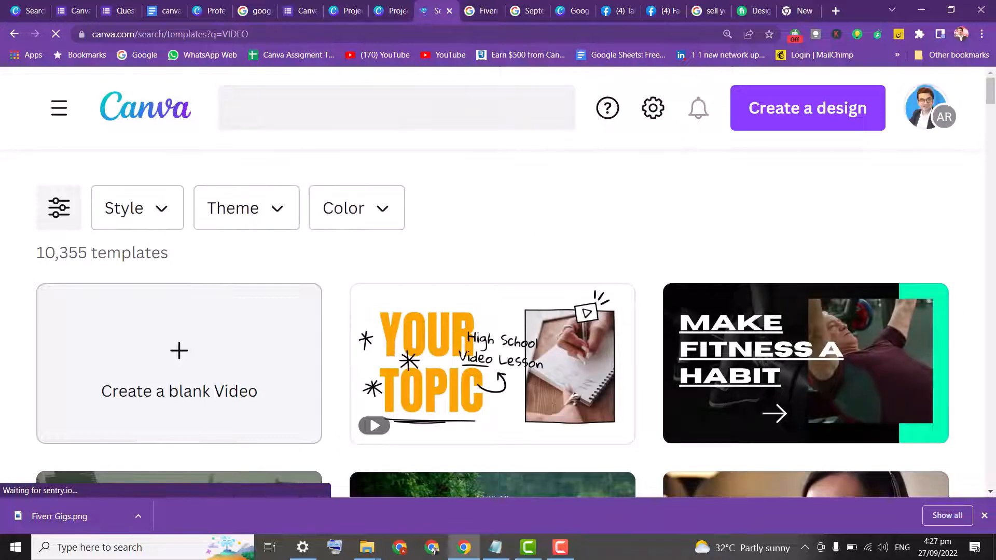
Browse the VIDEO template results and open the Theme filters, closing them without applying any
left_click_drag(991, 98, 993, 148)
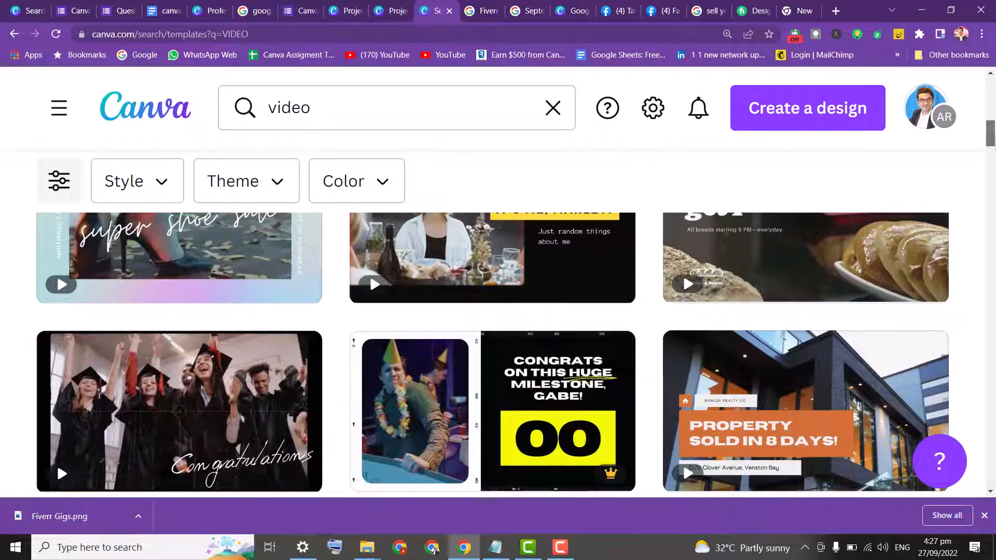
scroll(992, 170, "down", 8)
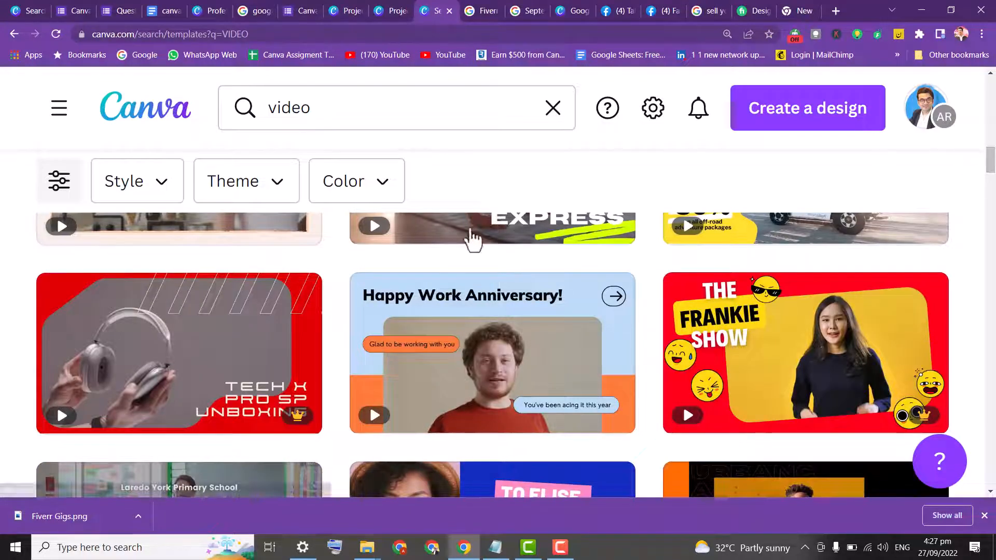
left_click(274, 188)
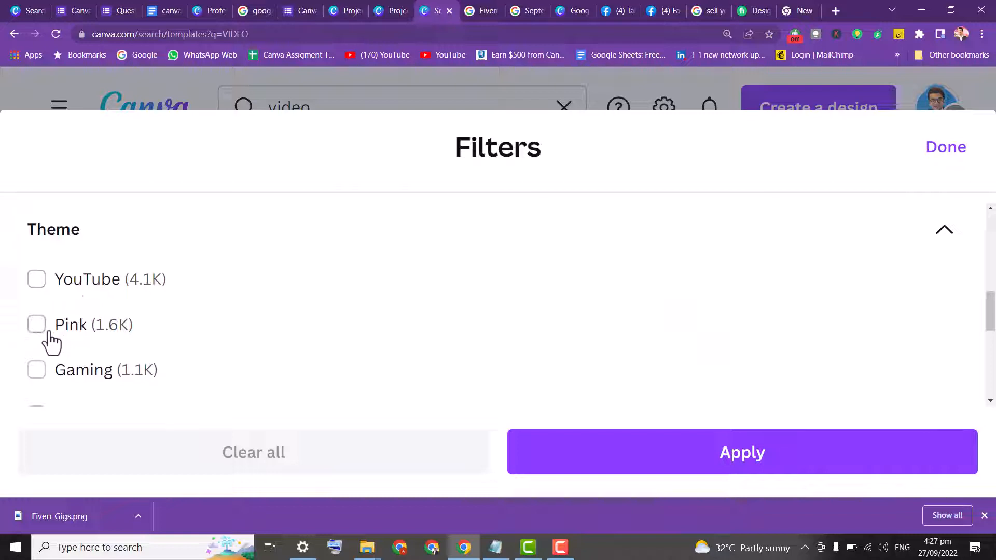
left_click_drag(992, 309, 993, 205)
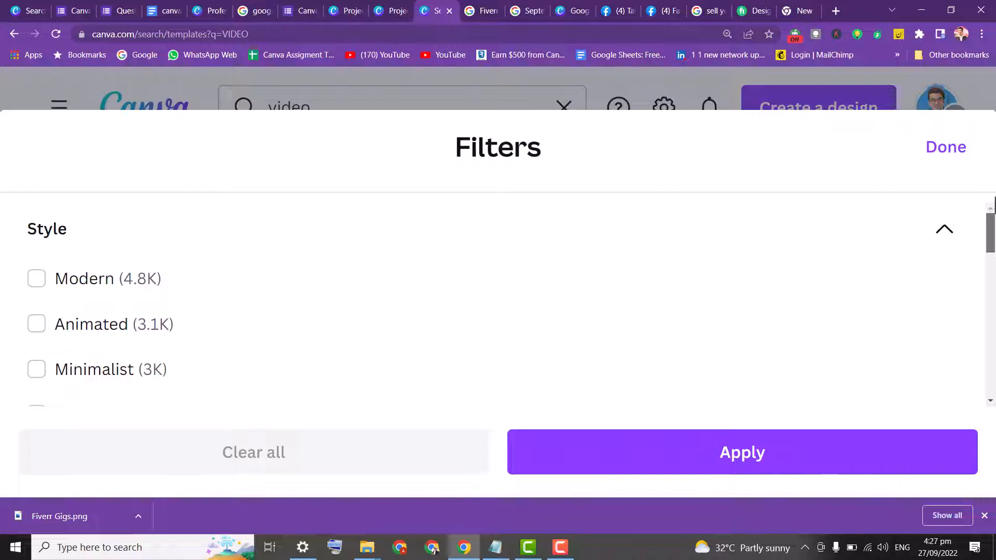
left_click(949, 149)
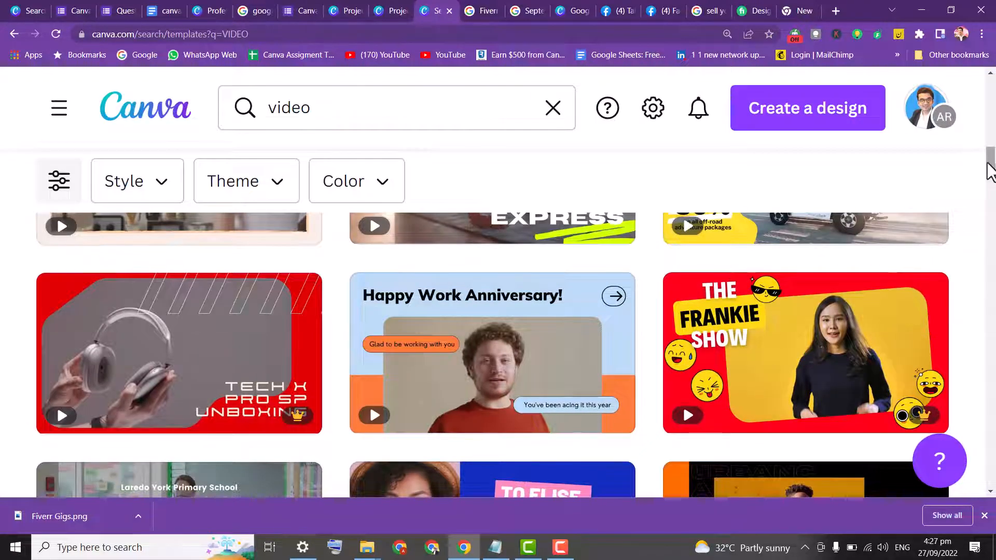
left_click_drag(990, 166, 992, 89)
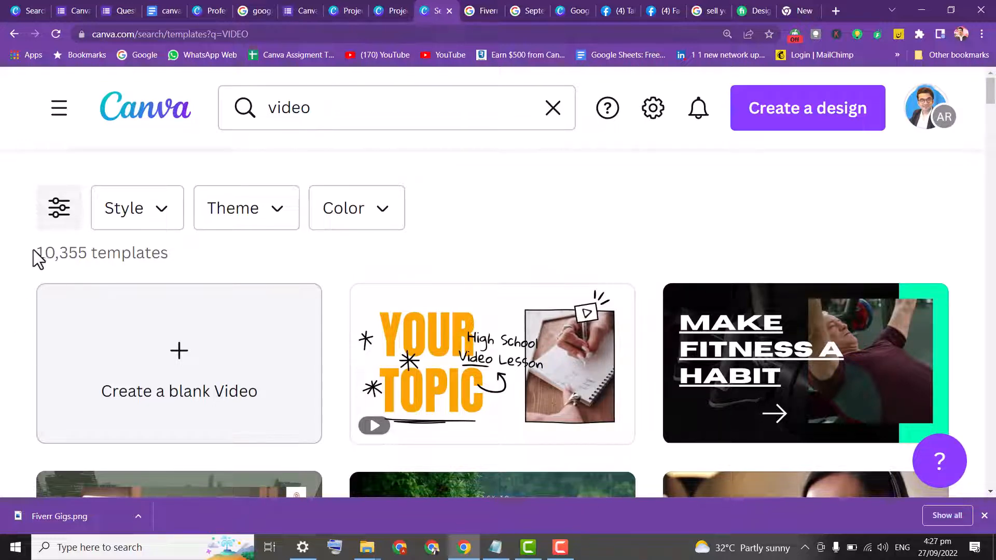
left_click_drag(33, 250, 87, 250)
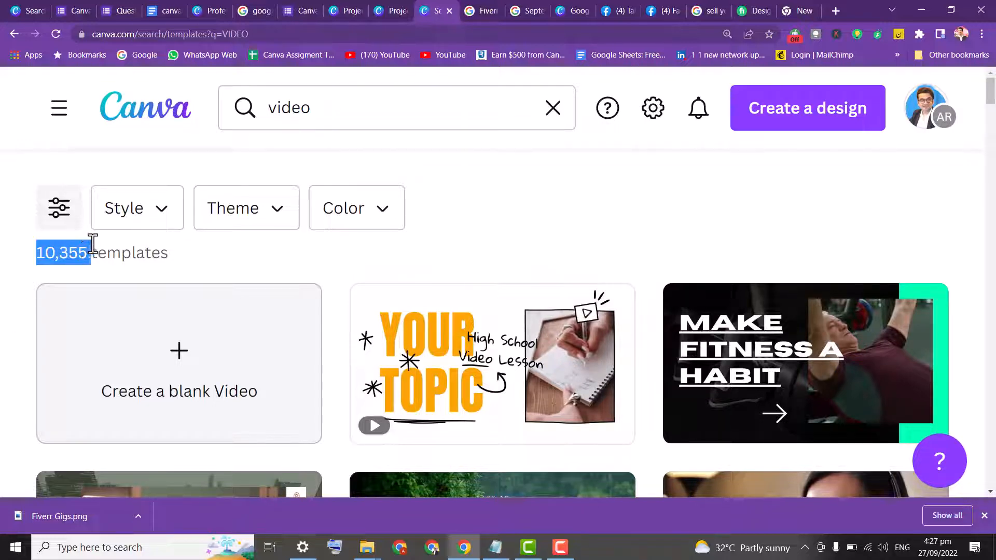
left_click(8, 245)
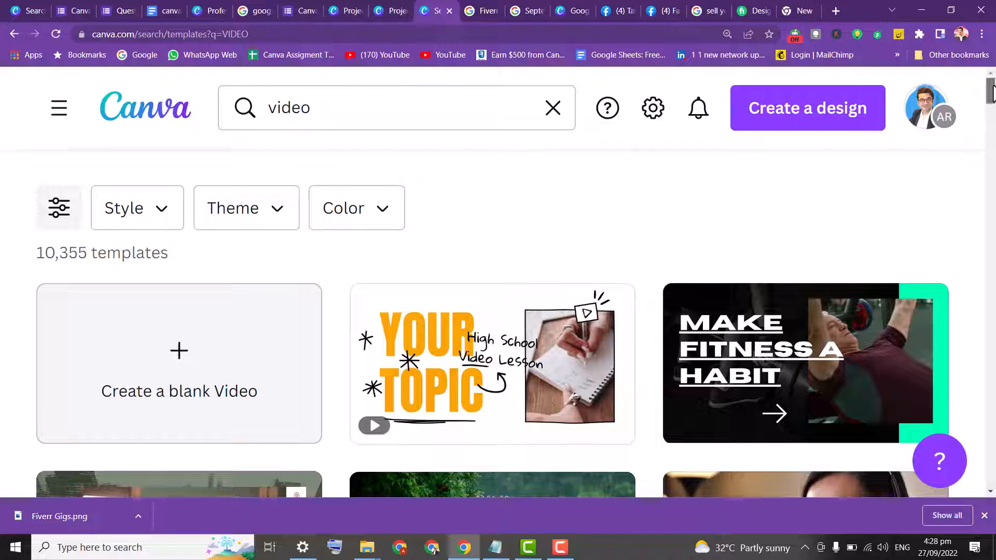
Create a blank video design and search its templates for YouTube Intros
left_click(123, 390)
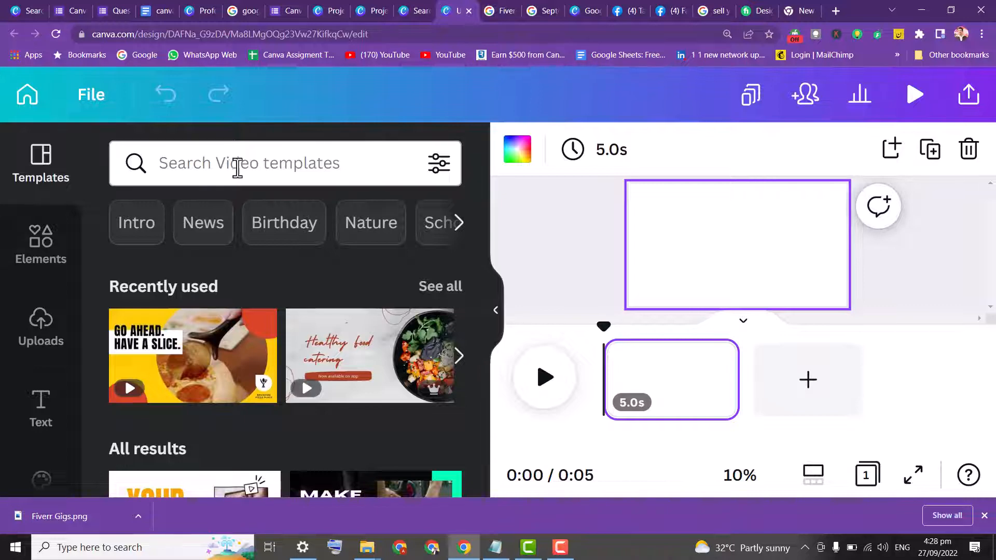
left_click(241, 165)
type("IN")
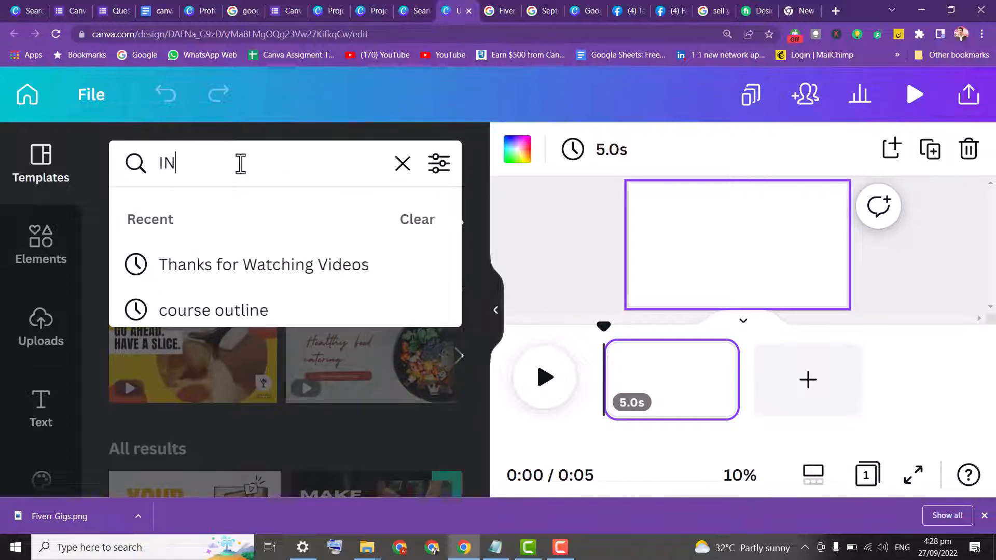
type("R")
key("BackSpace")
key("BackSpace")
key("BackSpace")
type("YOUTUBE")
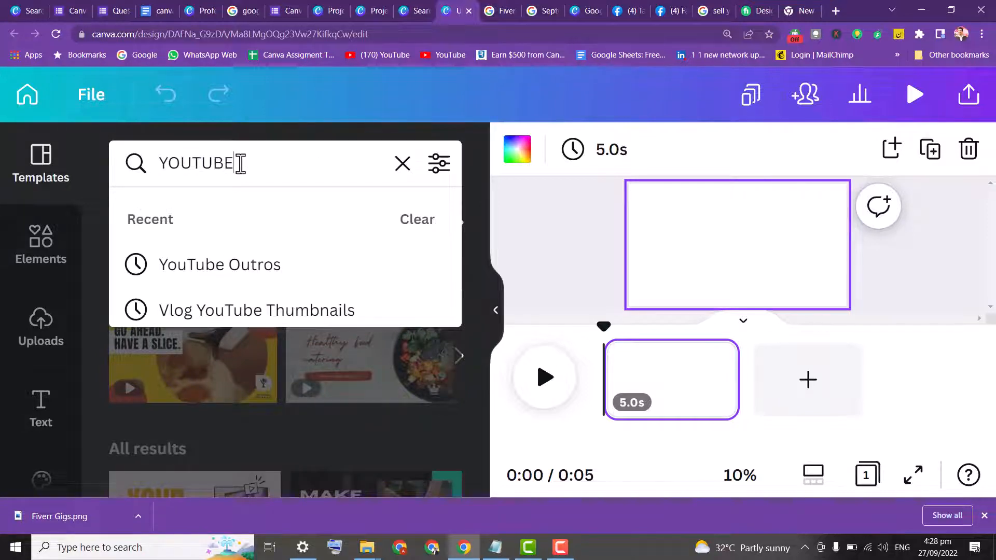
type(" IN")
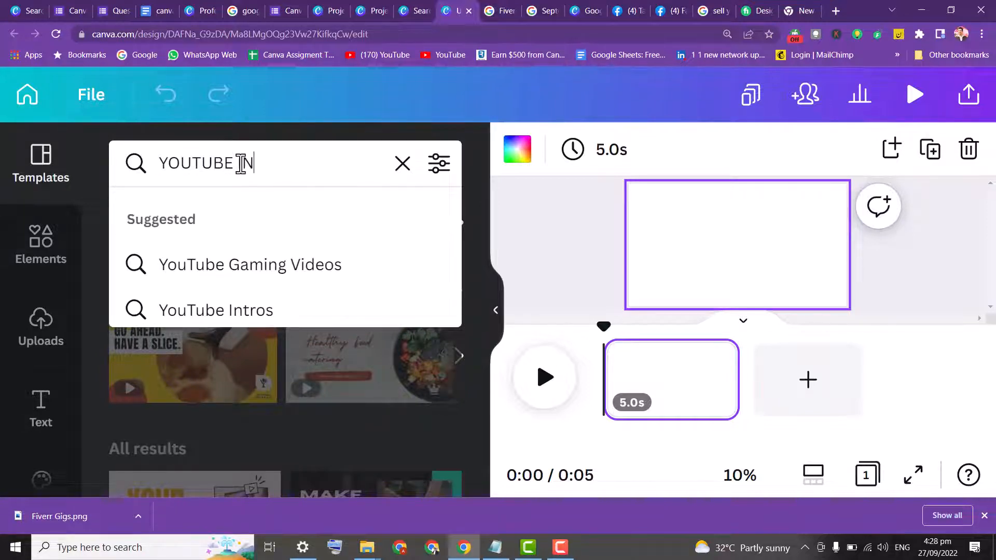
key("BackSpace")
type("i")
left_click(225, 325)
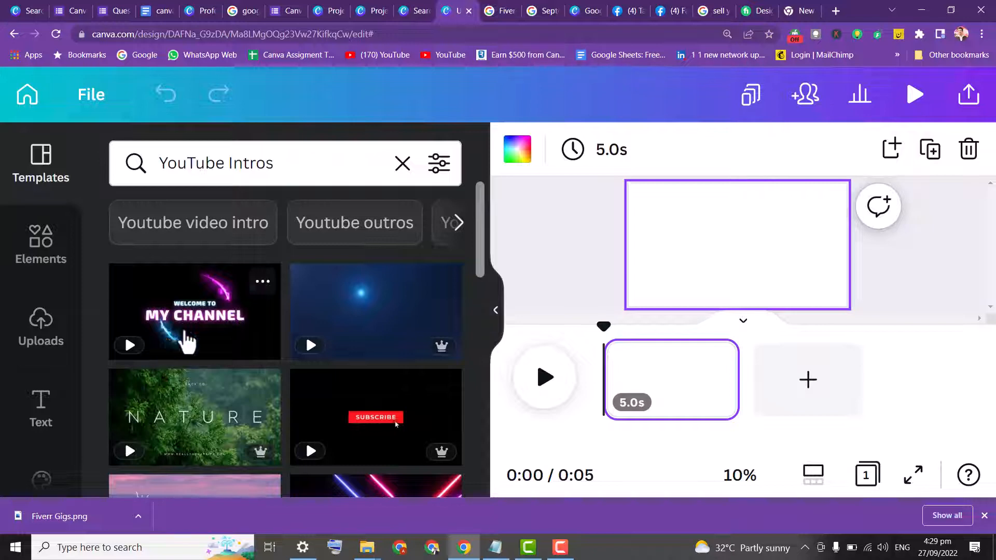
Apply the neon WELCOME to My Channel intro template and play a full-screen preview of it before closing
left_click_drag(481, 222, 466, 313)
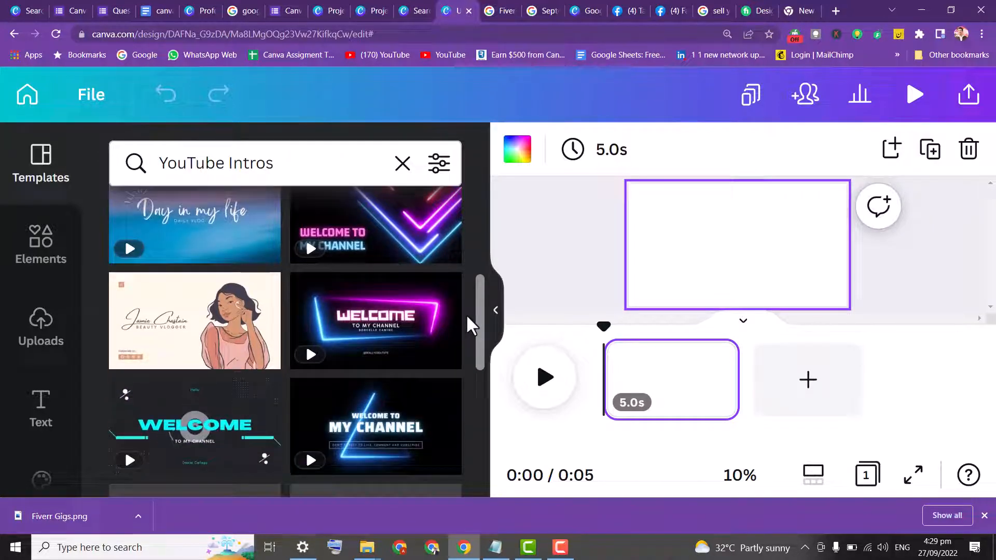
left_click(360, 311)
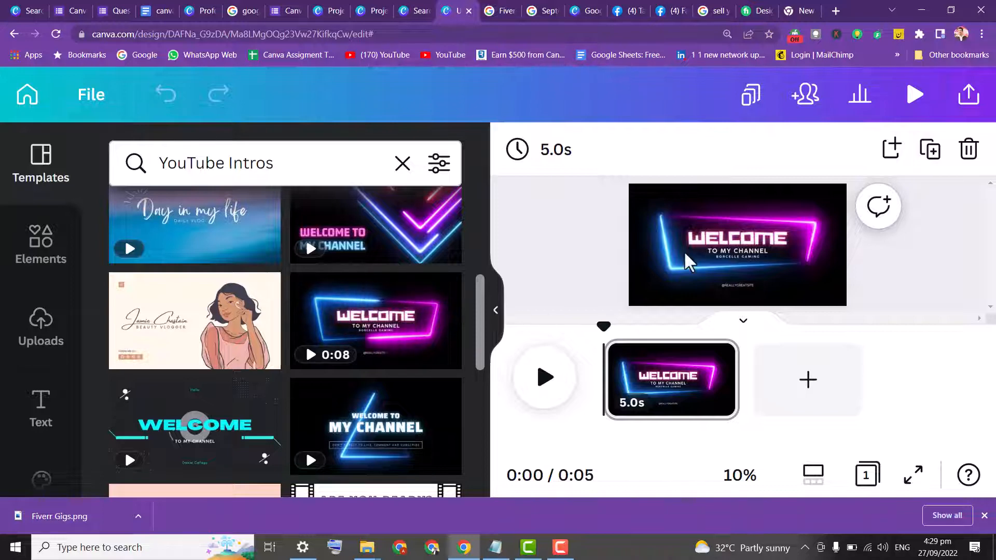
left_click(915, 96)
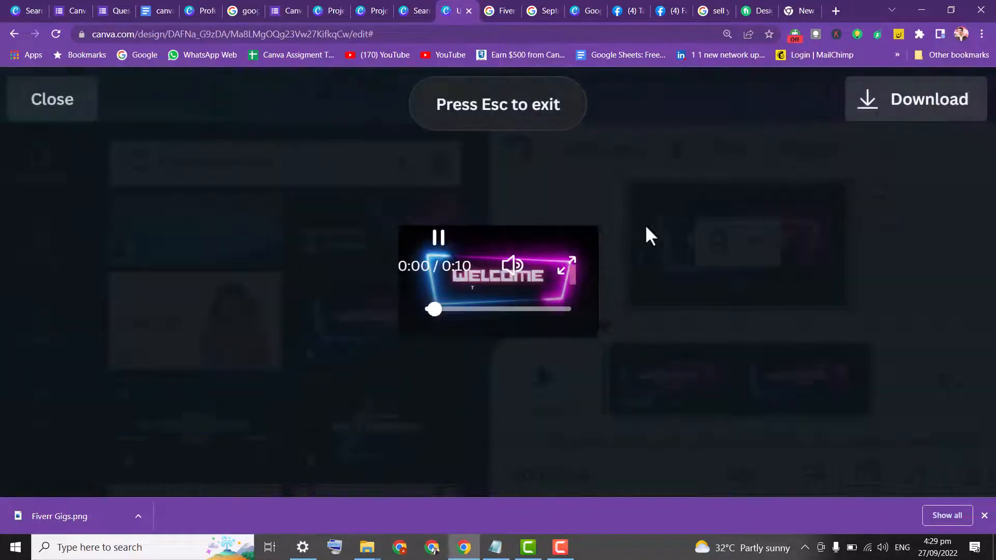
left_click(571, 276)
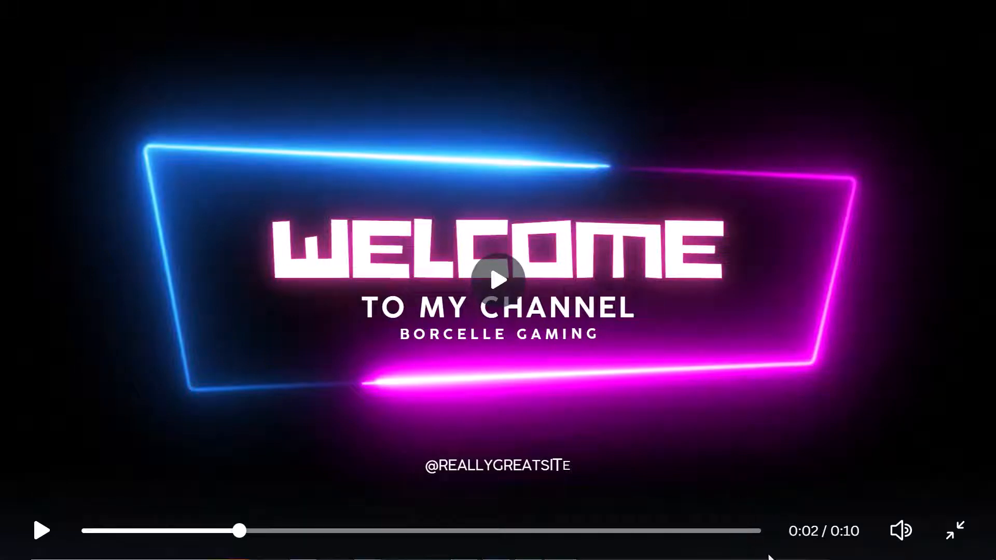
left_click(492, 278)
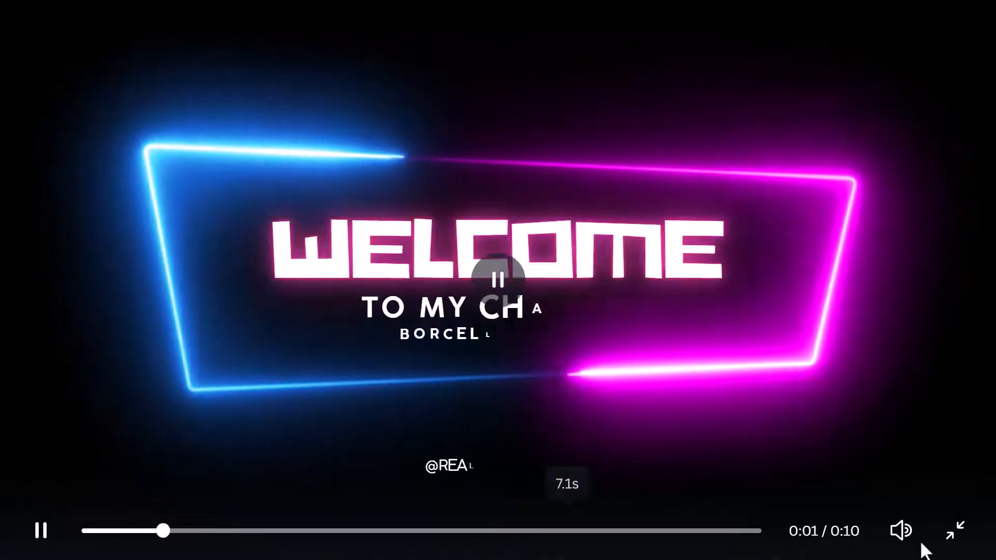
left_click(952, 532)
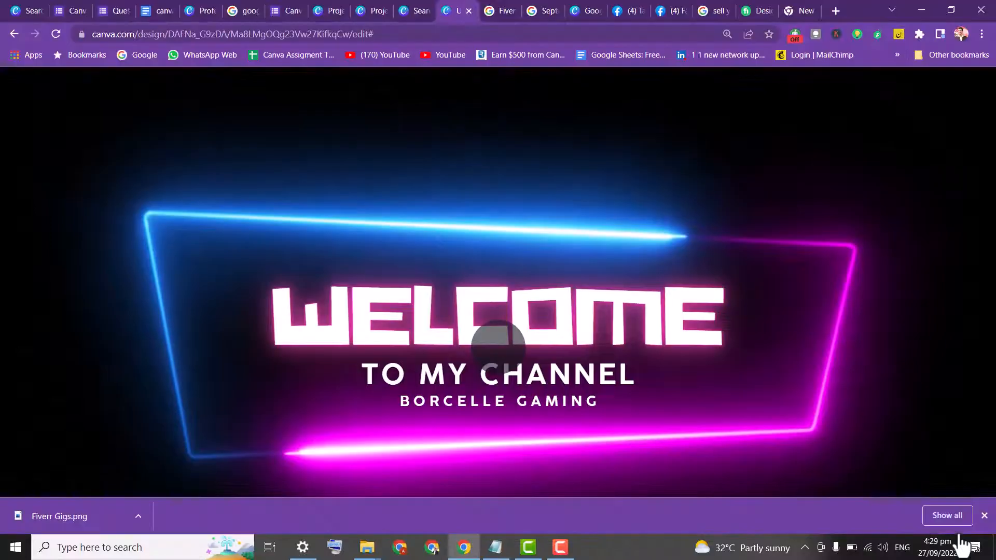
left_click(62, 110)
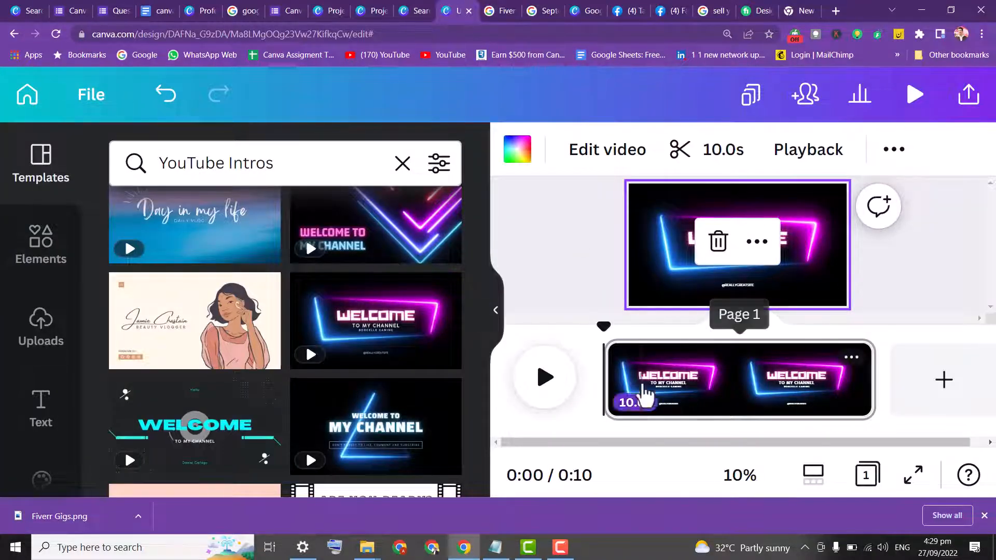
Select the WELCOME heading and the TO MY CHANNEL subtitle text on the page to inspect their fonts
left_click(677, 387)
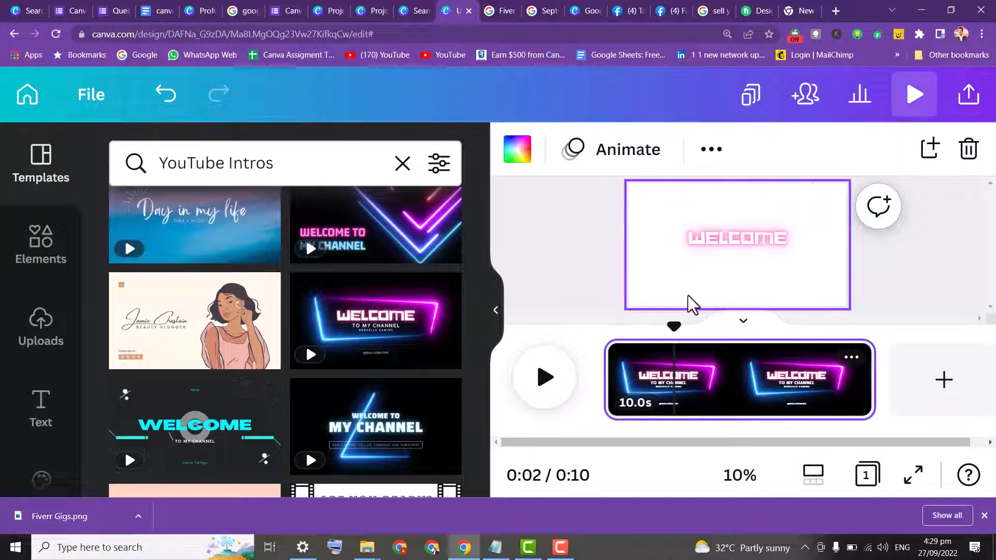
double_click(735, 240)
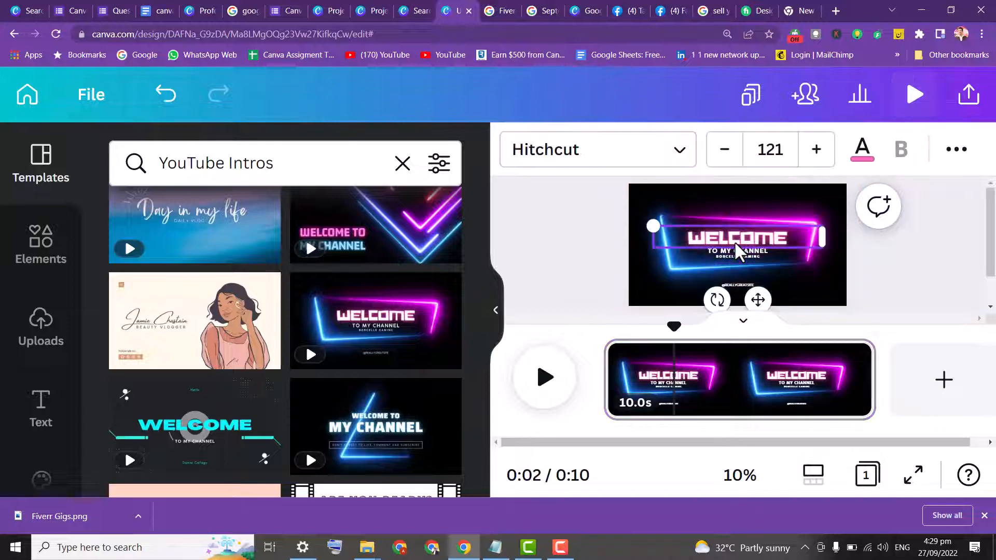
left_click(797, 239)
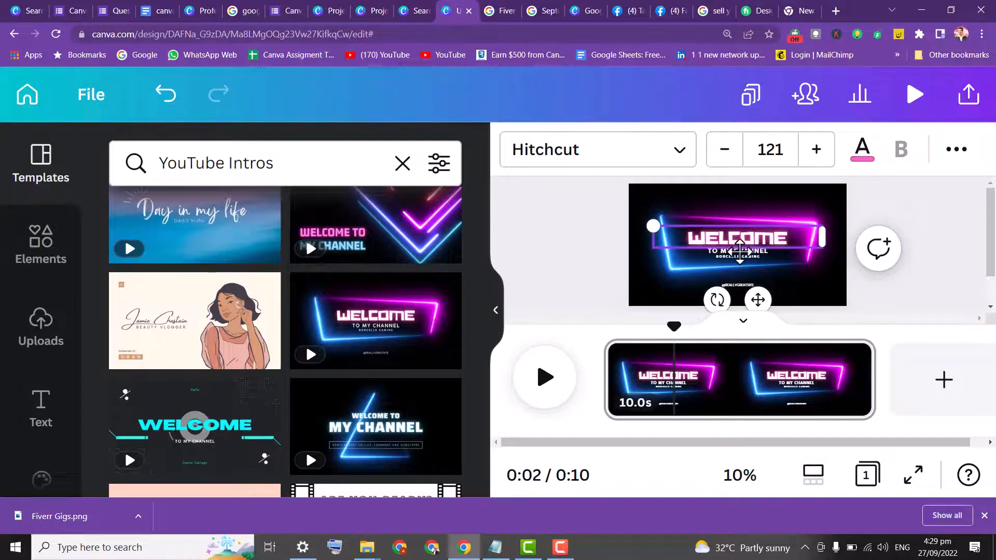
left_click(717, 257)
double_click(729, 251)
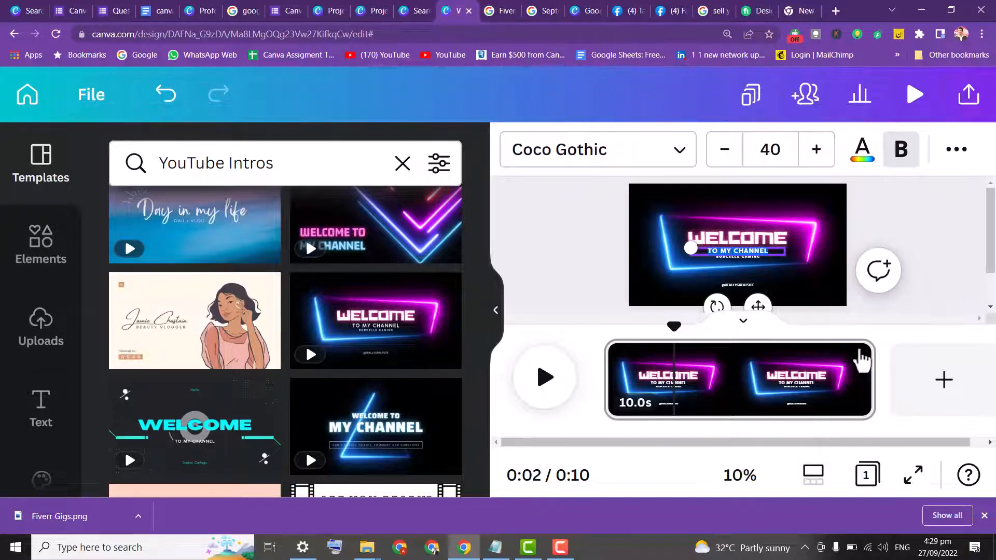
Zoom the browser in to 250% and dismiss the downloads bar
left_click(982, 34)
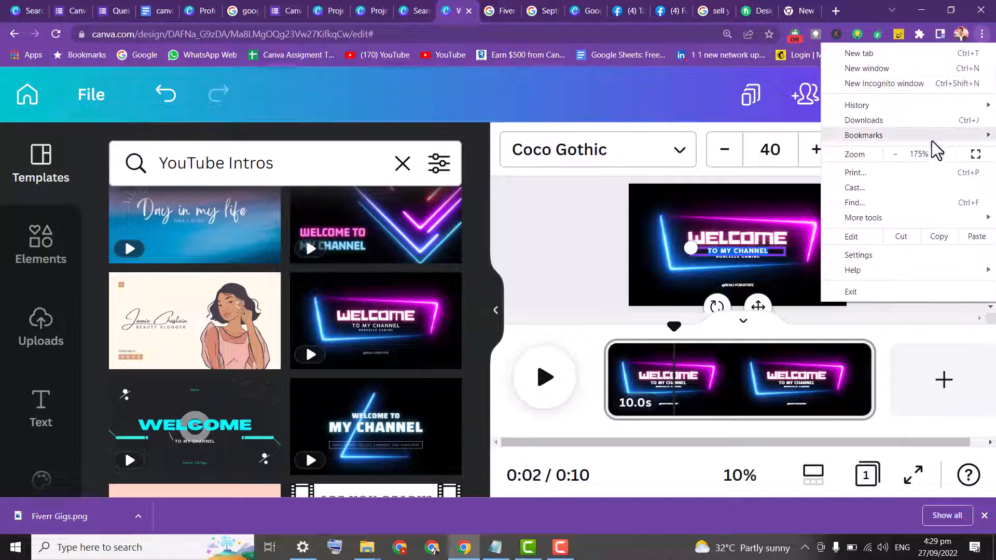
left_click(943, 155)
left_click(943, 154)
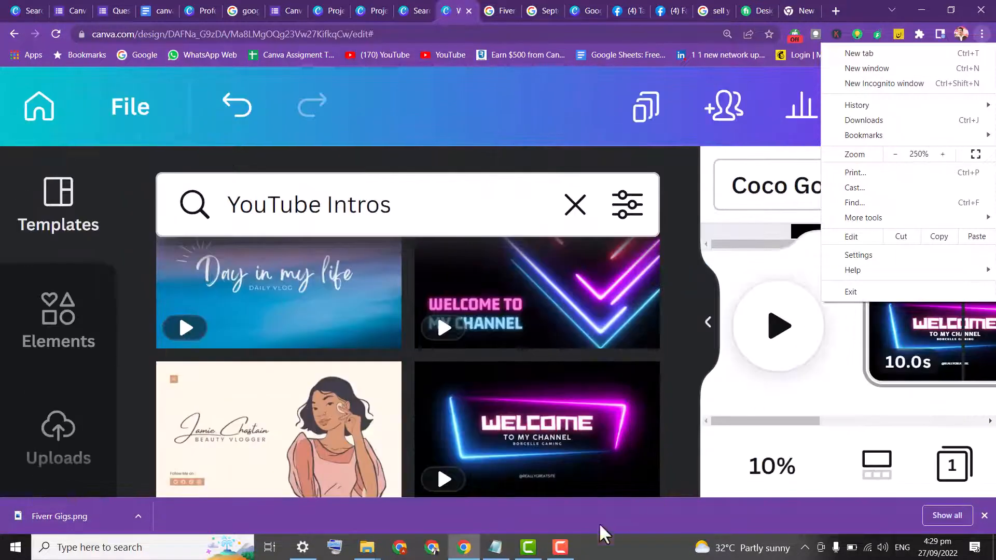
left_click(984, 515)
left_click(985, 515)
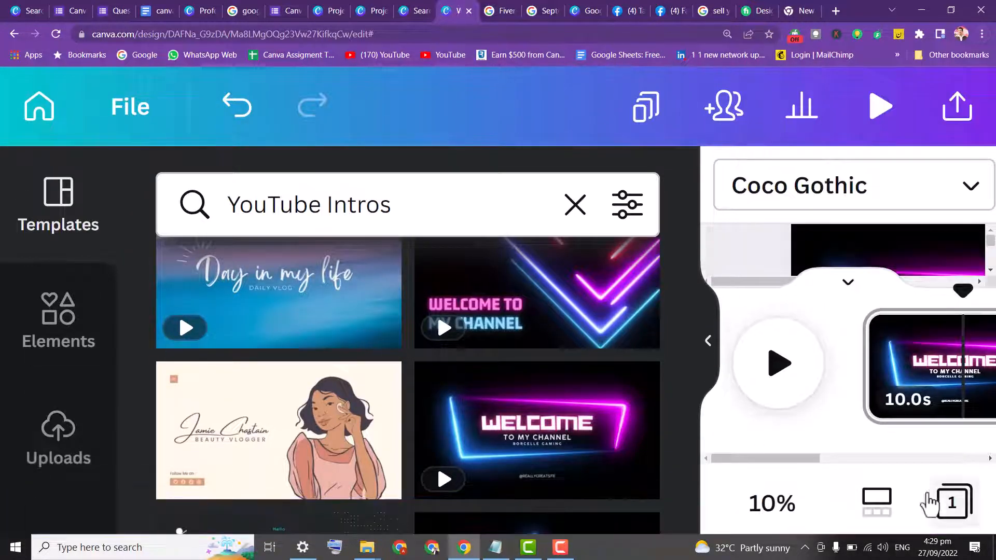
Scrub the playhead to several points along the intro clip in the timeline
left_click_drag(789, 469, 836, 457)
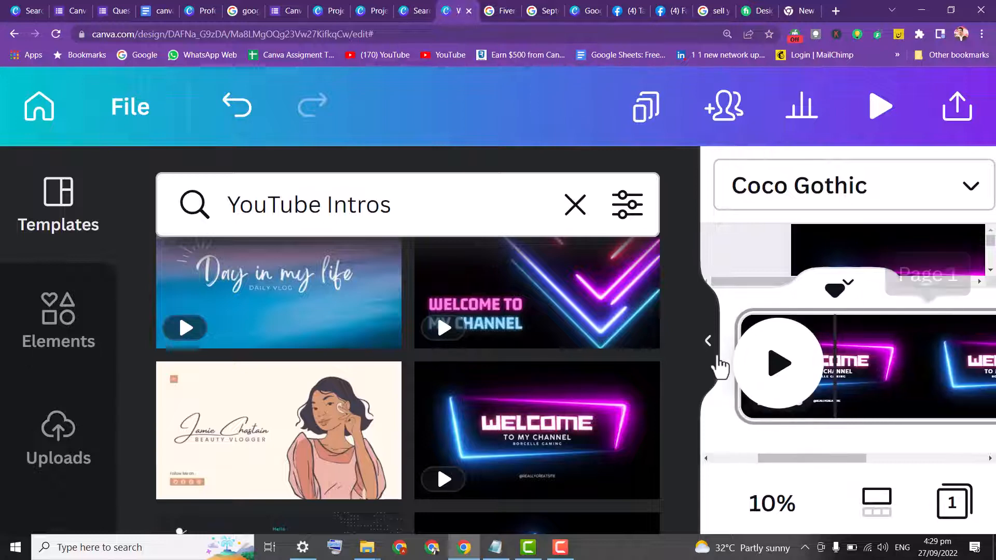
left_click(721, 351)
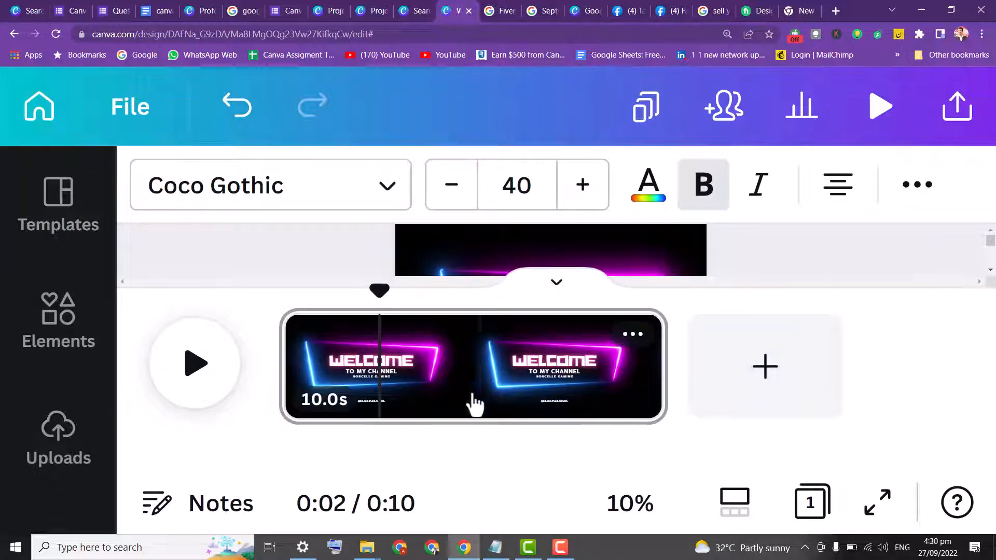
left_click(555, 380)
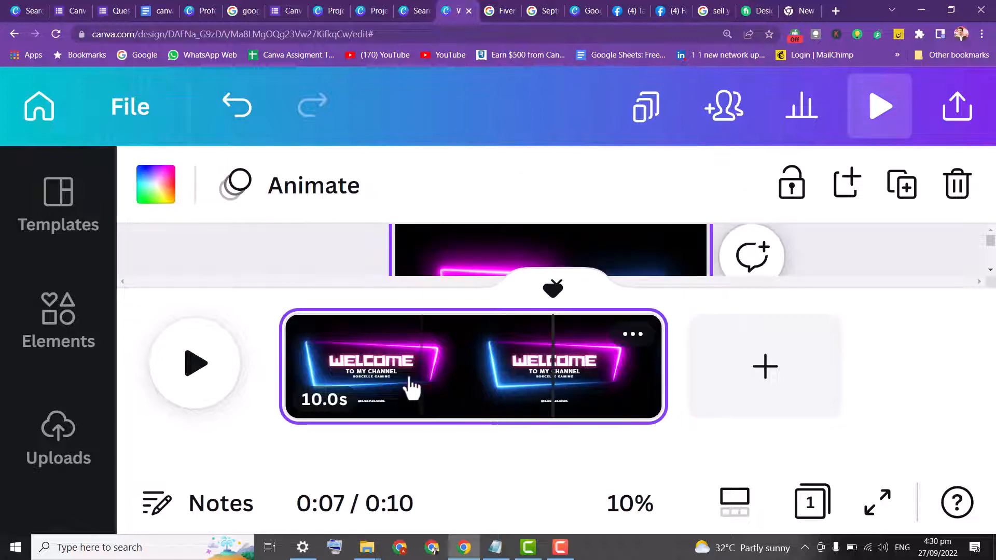
left_click(384, 383)
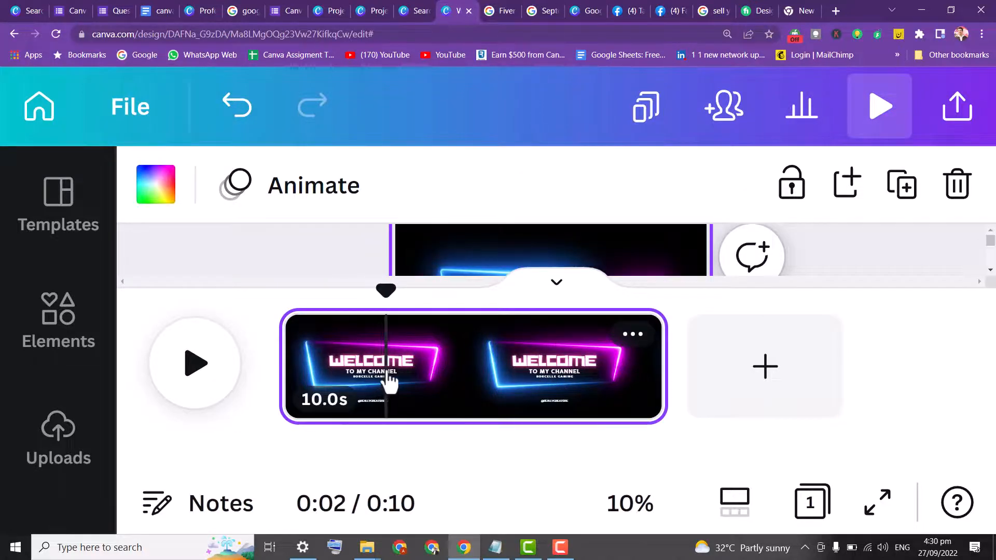
left_click(413, 380)
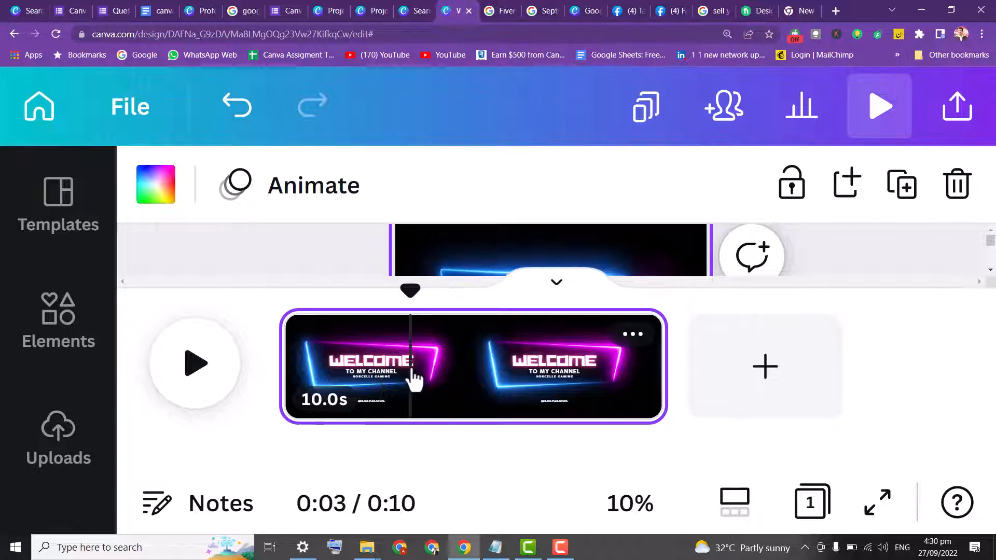
left_click(567, 383)
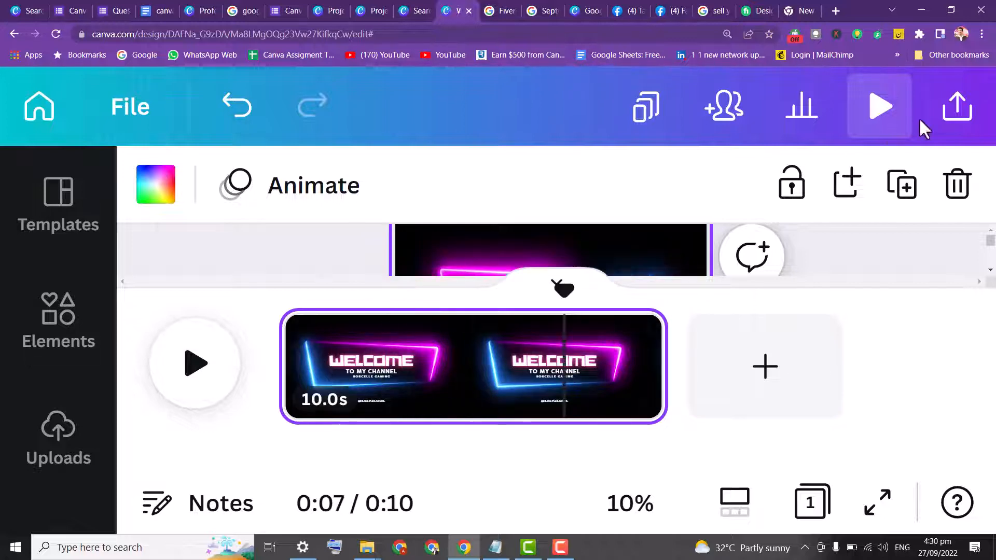
Zoom the browser back out to 175%
left_click(982, 34)
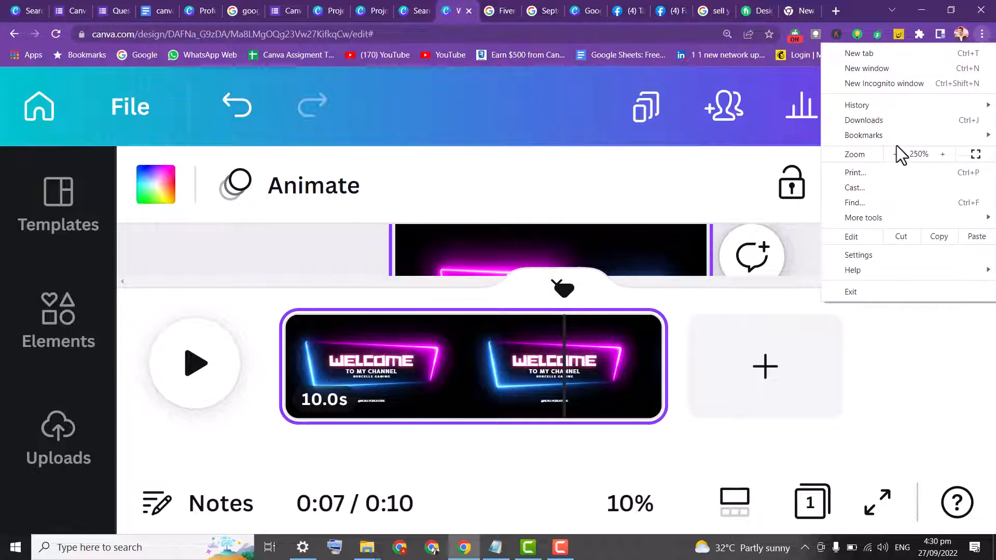
left_click(894, 154)
left_click(894, 154)
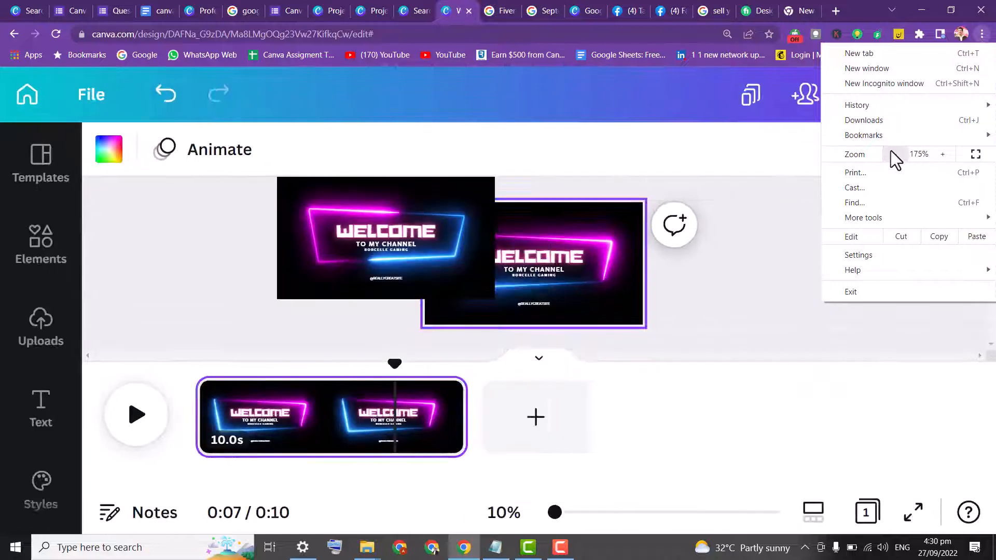
Replace the TO MY CHANNEL subtitle with the creator's channel name followed by AWESOME
left_click(429, 210)
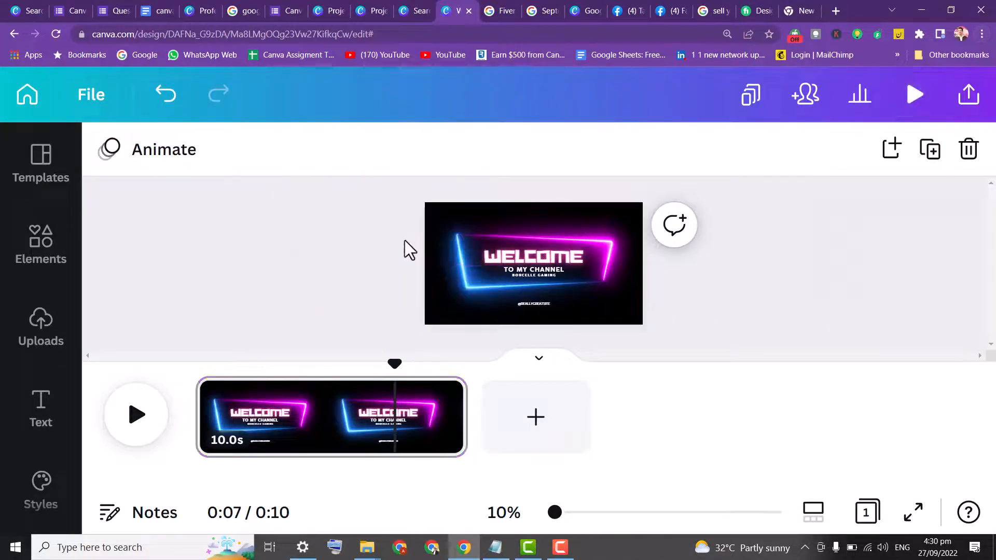
left_click(546, 267)
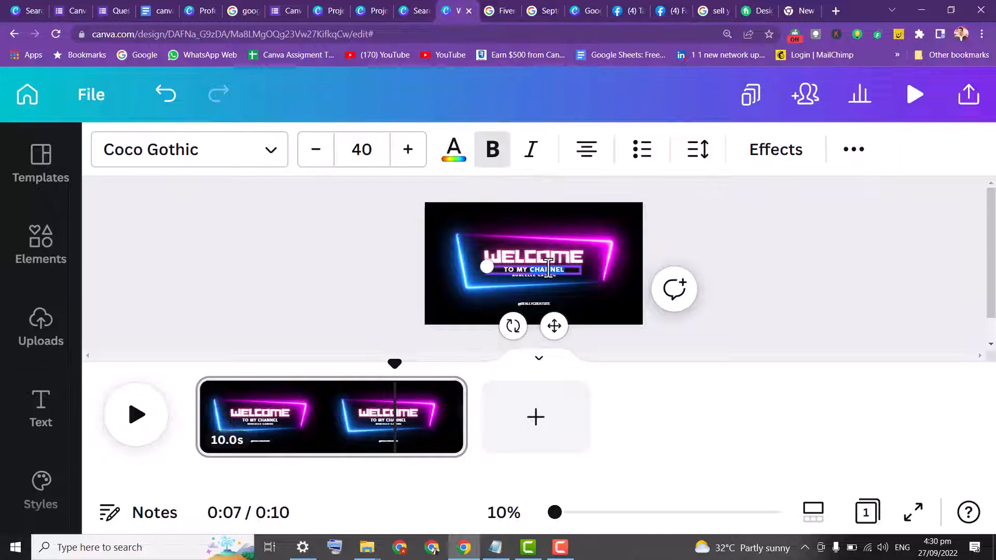
type("AL")
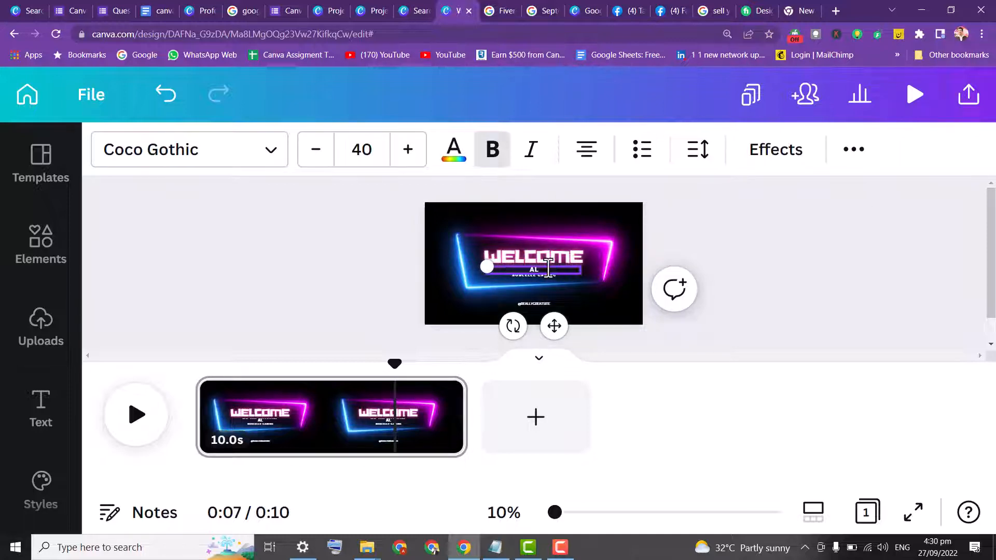
type("I RAZA")
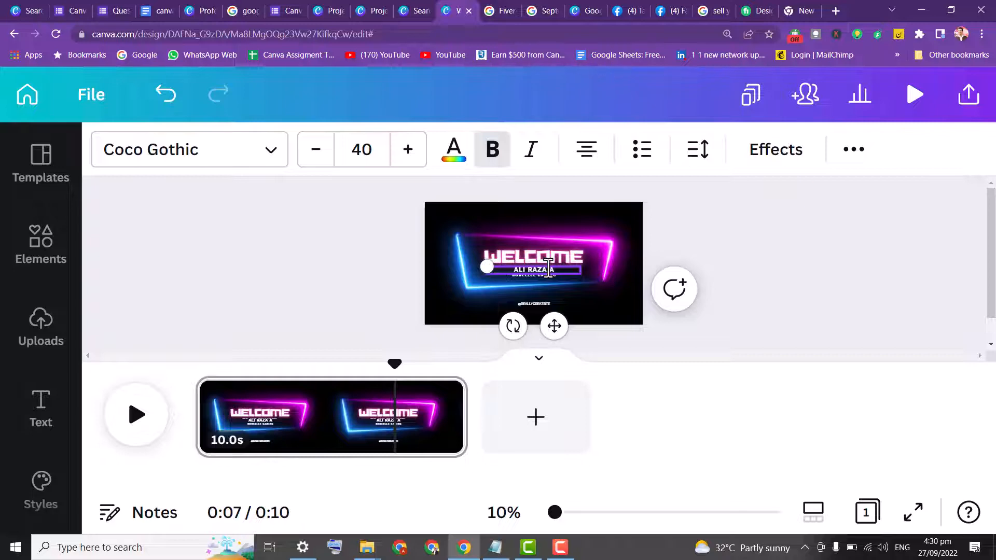
type(" AWESOME")
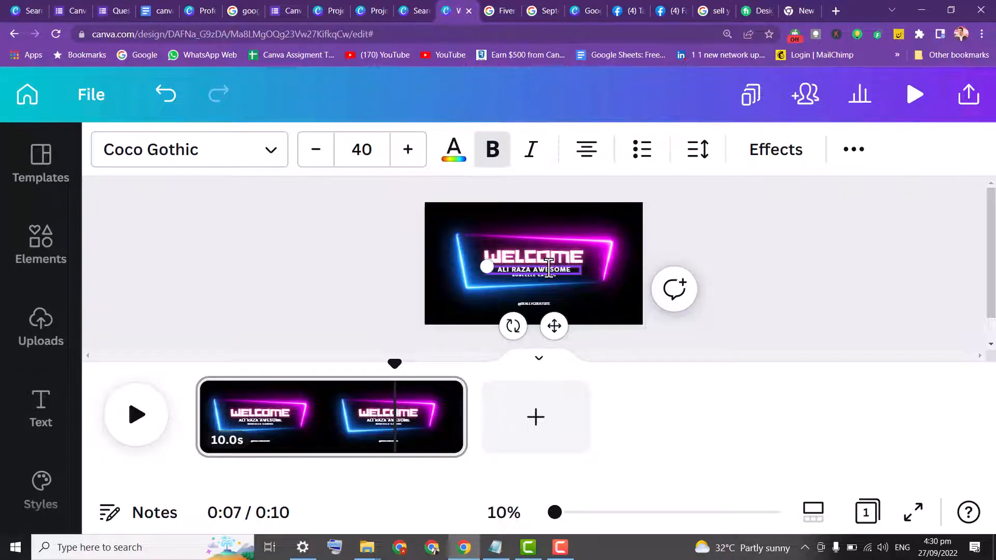
Replace the BORCELLE GAMING line under the subtitle with CANVA LEARNING
left_click(655, 330)
left_click_drag(556, 513, 613, 511)
left_click(545, 311)
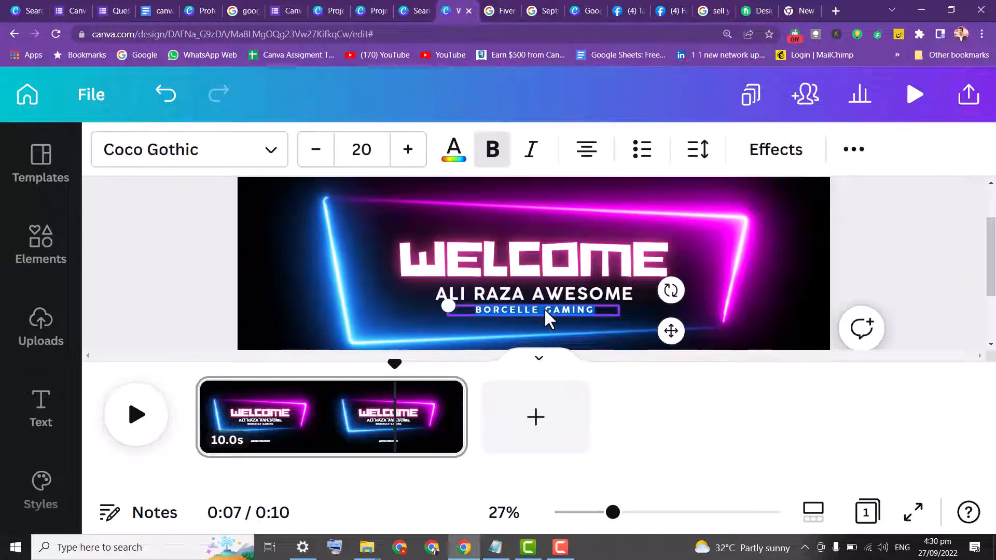
type("c")
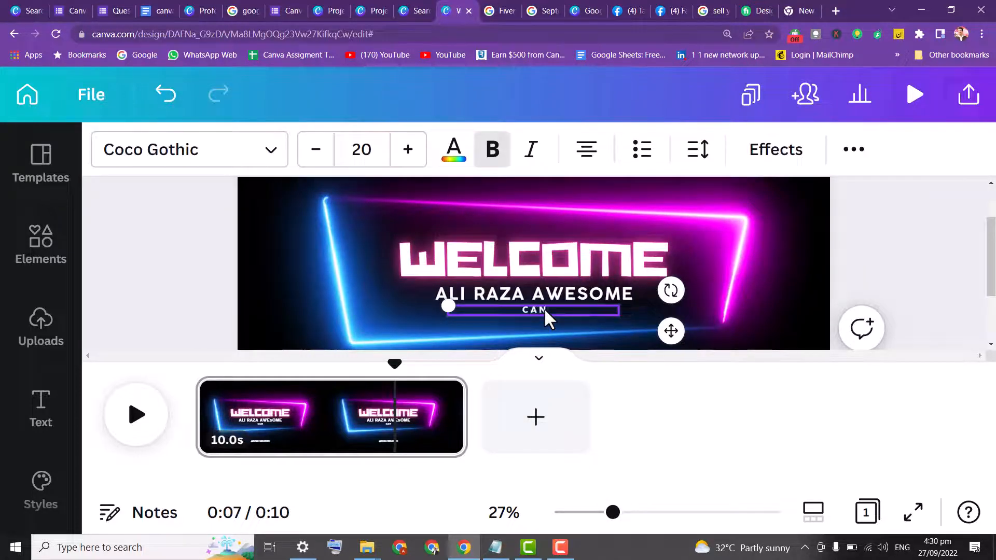
type("anva learning")
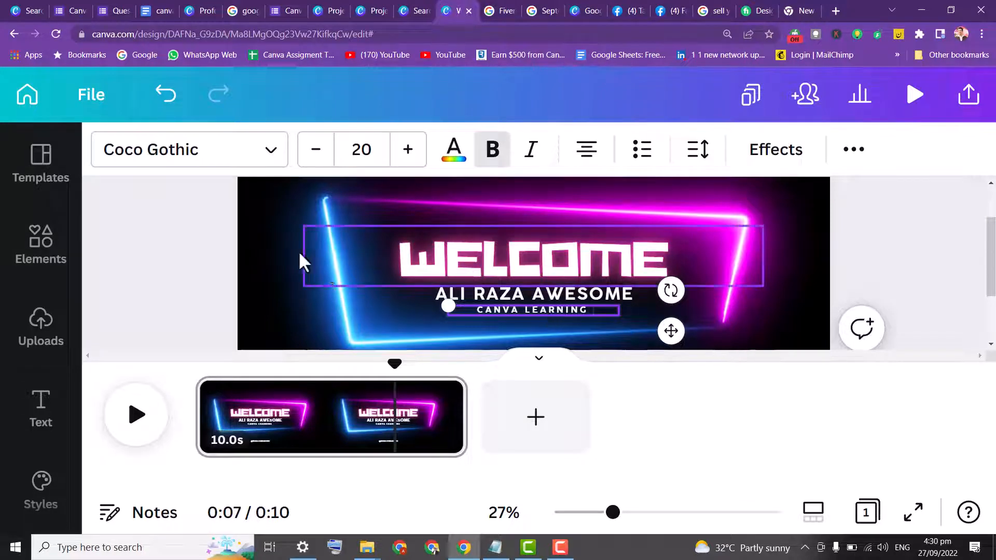
left_click(436, 284)
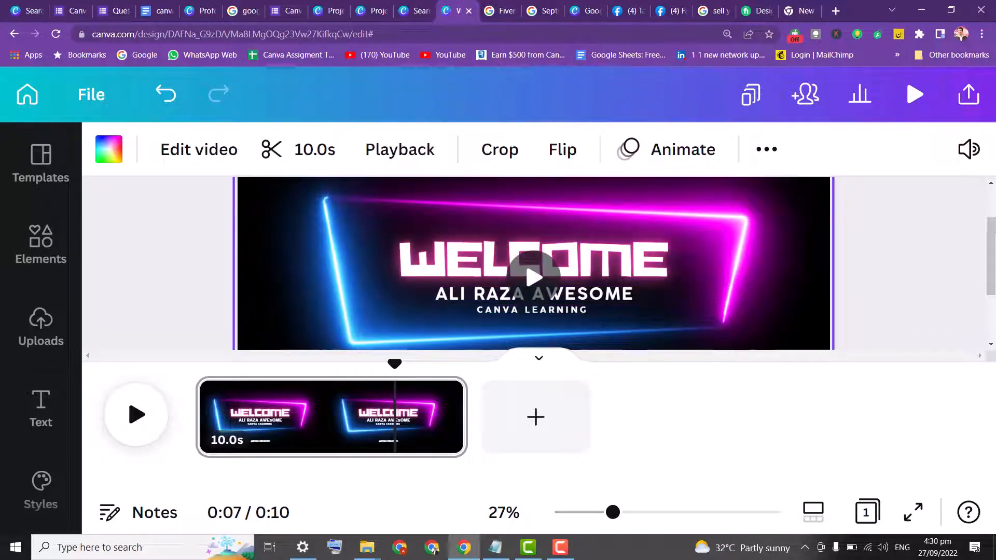
scroll(778, 244, "down", 3)
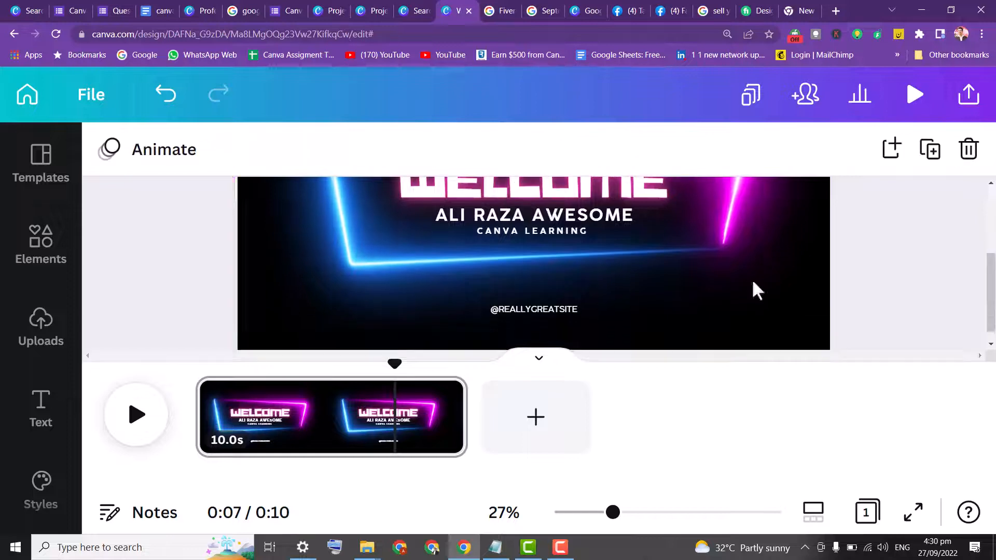
left_click(546, 312)
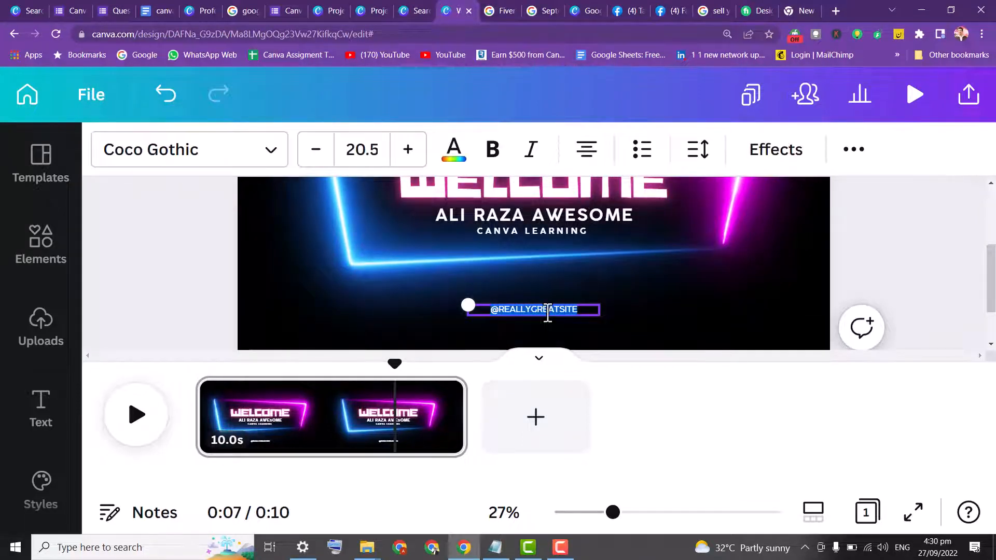
type("w")
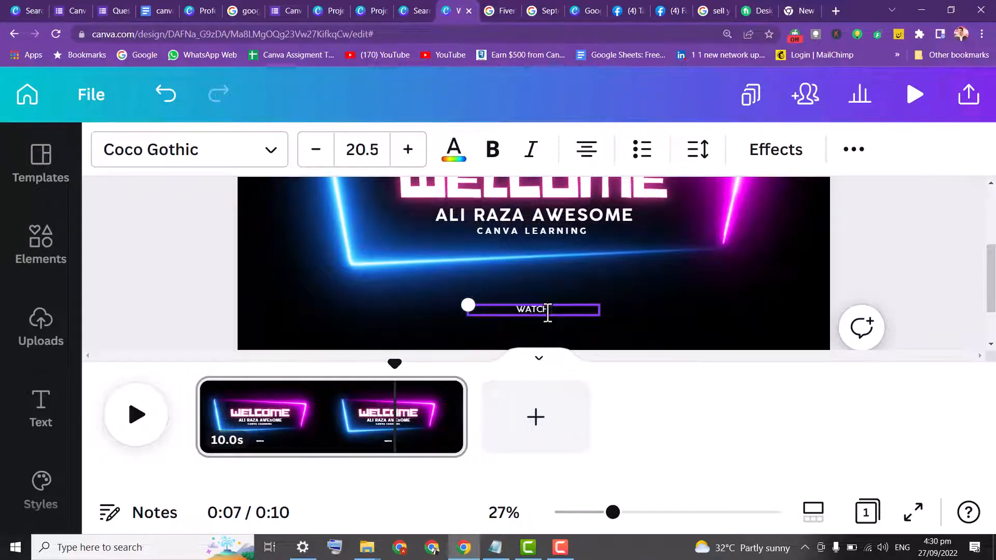
type("atch now")
left_click(874, 286)
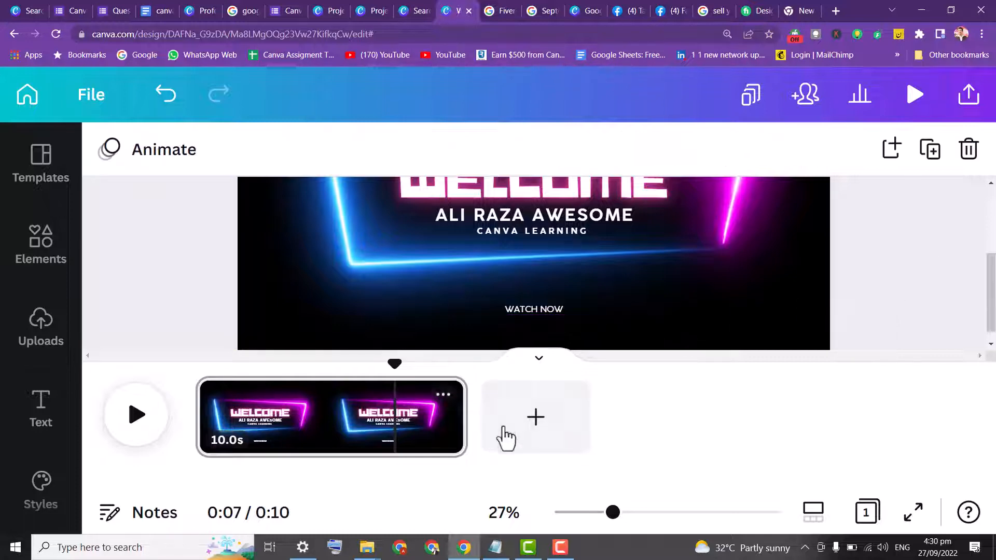
Play back the edited intro to preview it
mouse_move(990, 311)
left_mouse_down()
mouse_move(990, 253)
mouse_move(990, 301)
left_mouse_up()
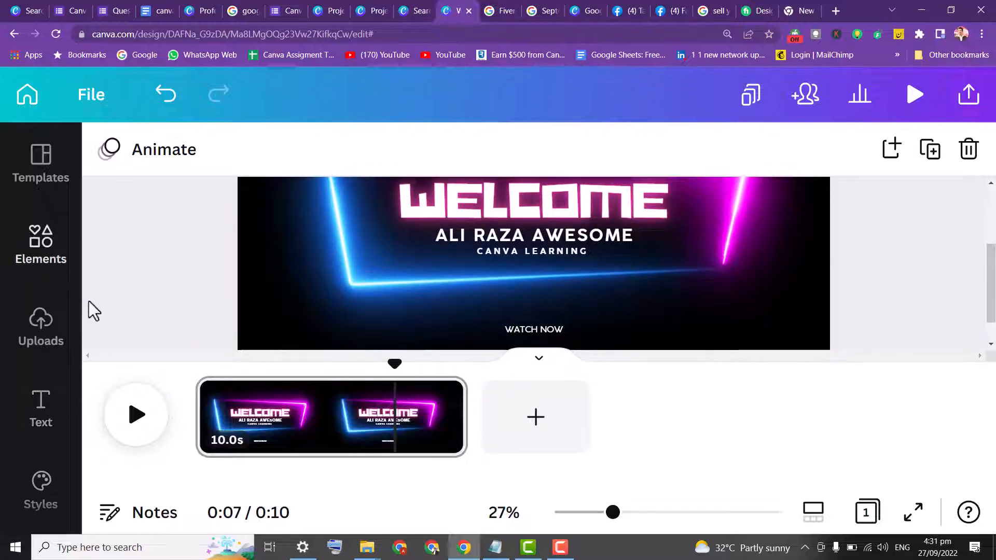
left_click(139, 417)
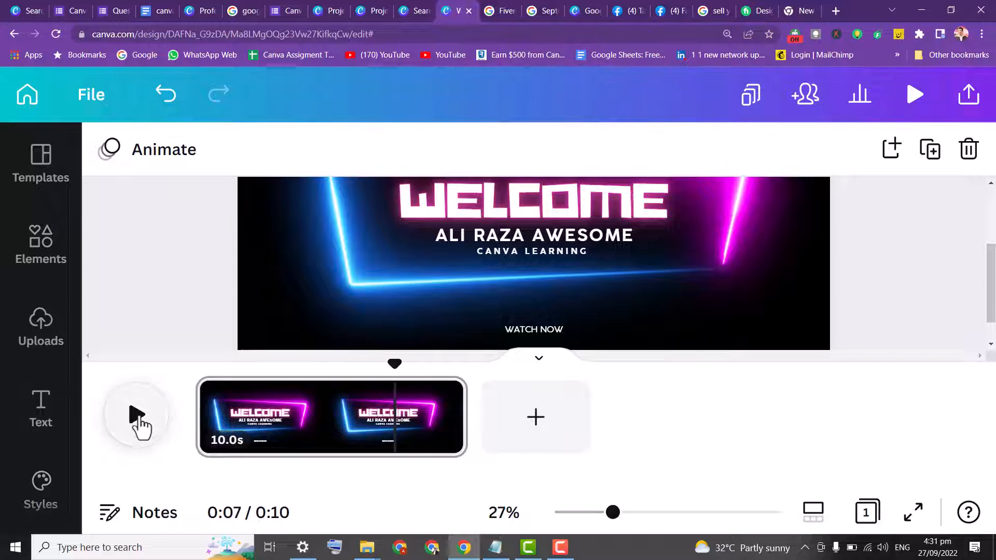
left_click_drag(994, 276, 994, 309)
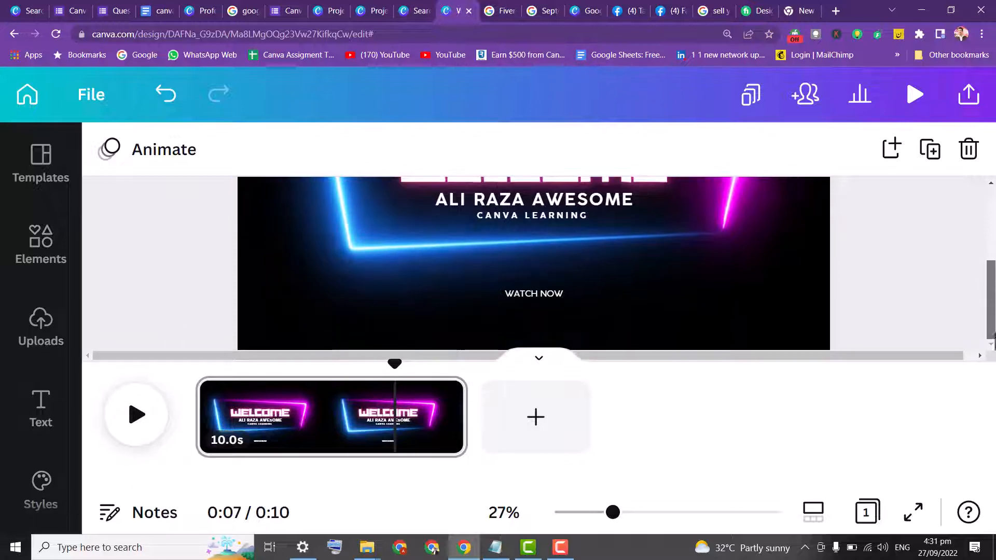
Open the audio library and search for action music
left_click(45, 262)
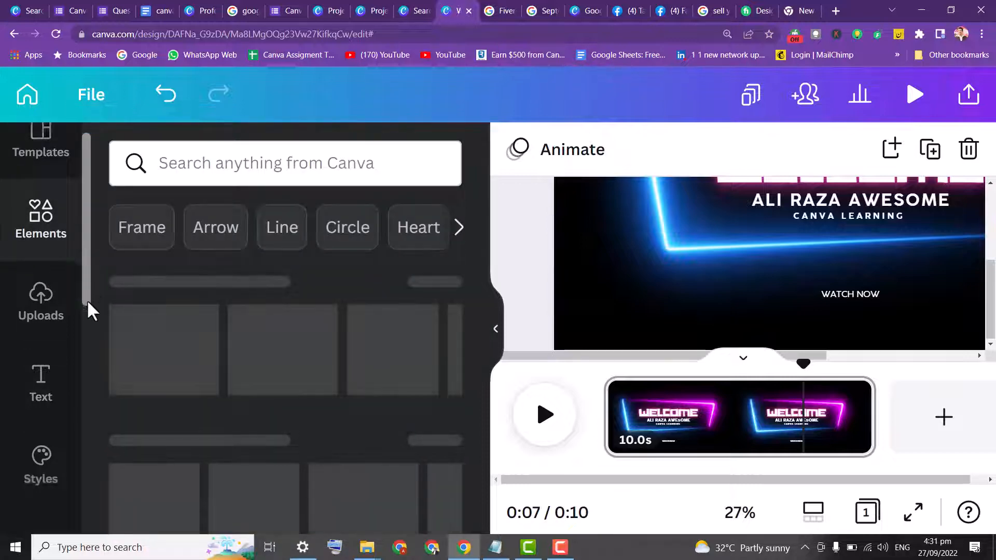
scroll(87, 311, "down", 2)
scroll(94, 386, "down", 4)
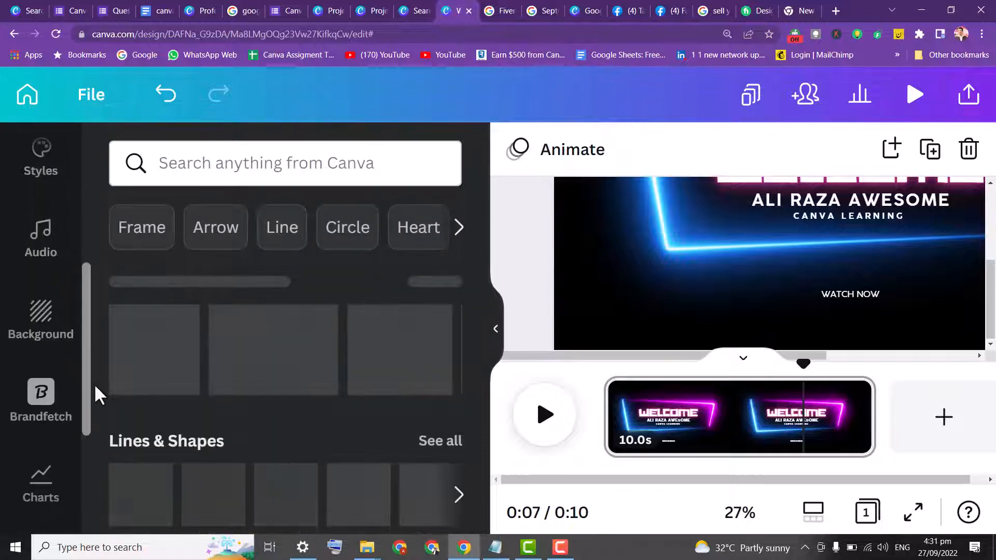
left_click(40, 259)
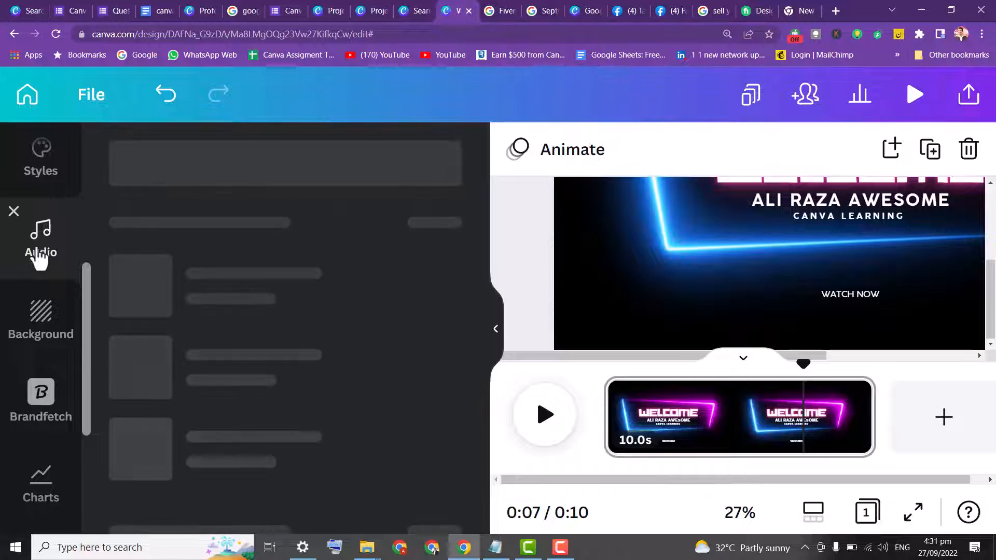
left_click(263, 157)
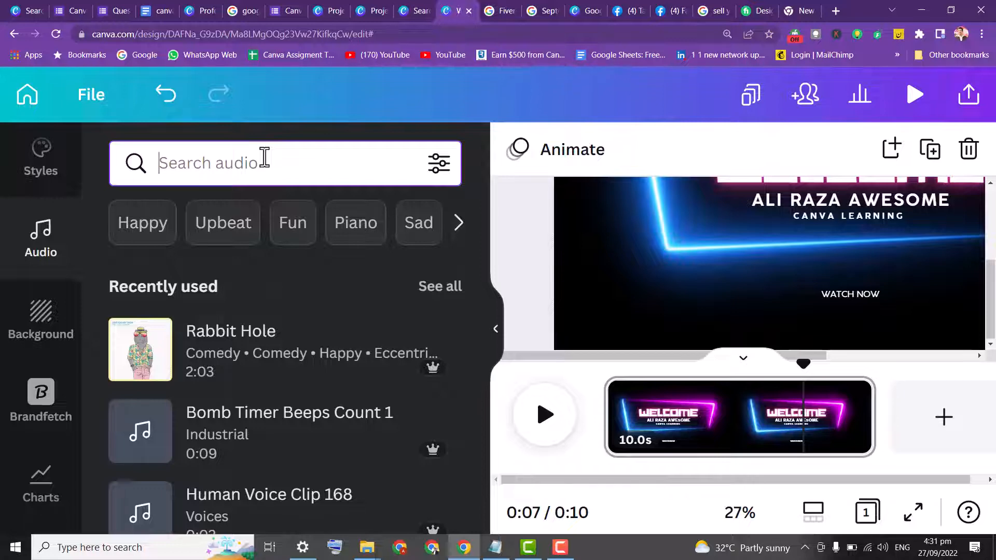
type("action")
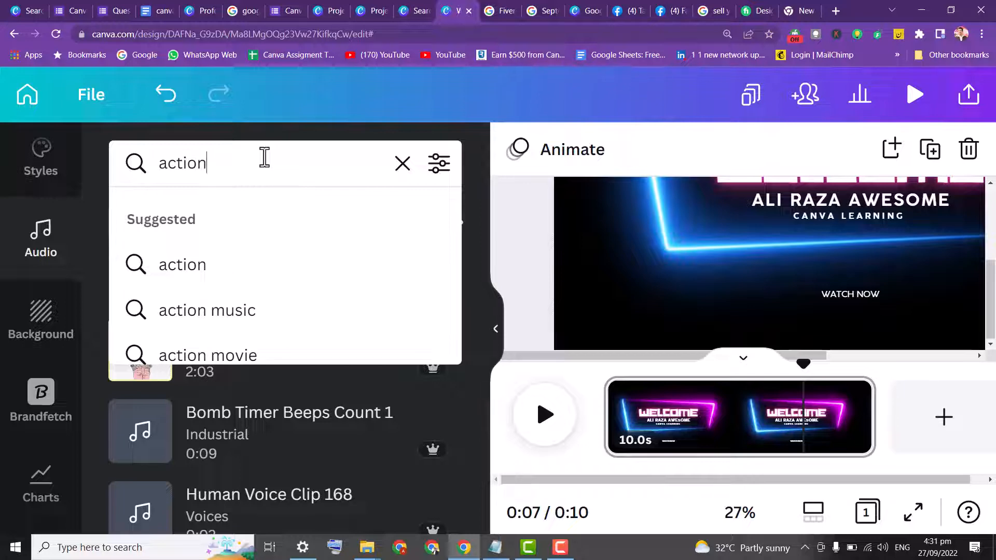
left_click(233, 312)
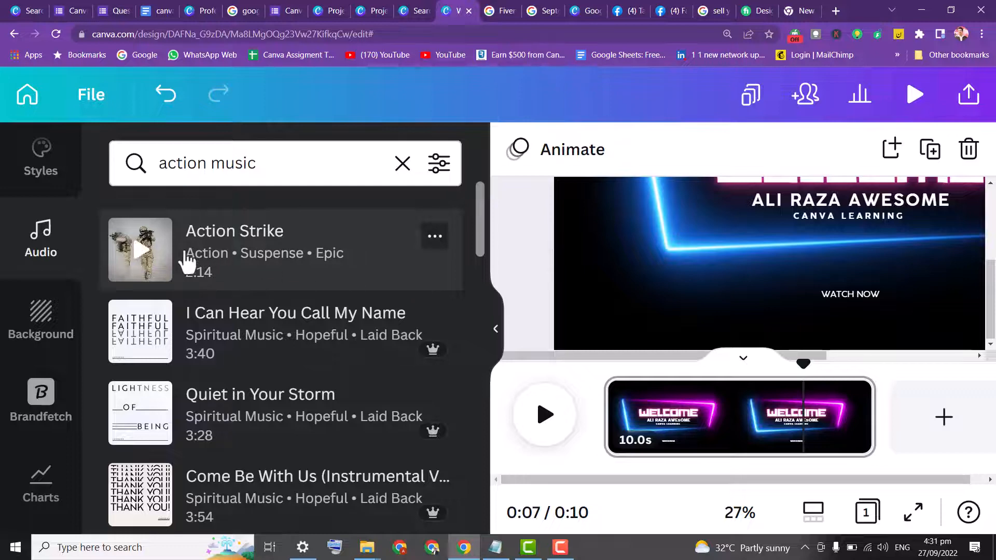
Preview the Action Strike and I Can Hear You Call My Name tracks, then add I Can Hear You Call My Name
left_click(145, 251)
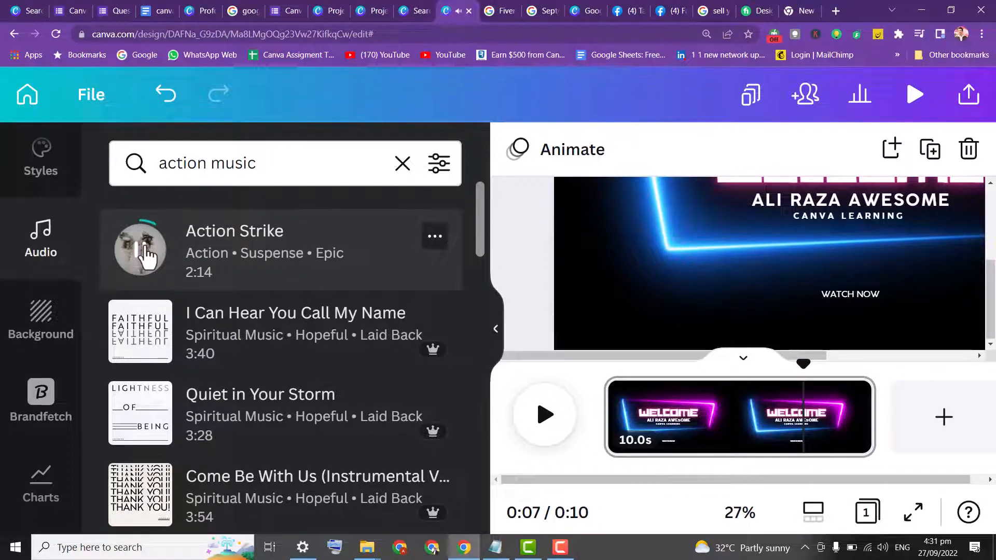
left_click(140, 337)
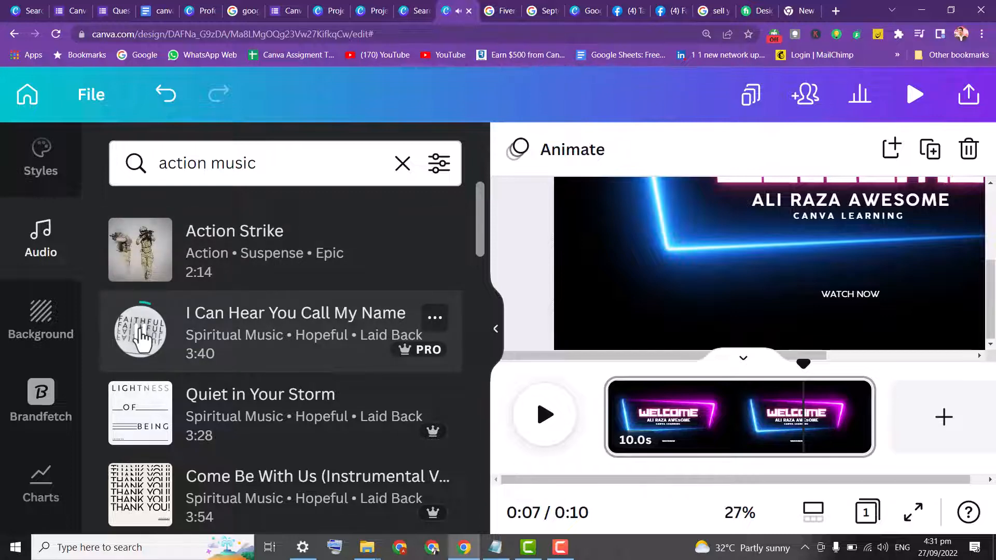
left_click(257, 341)
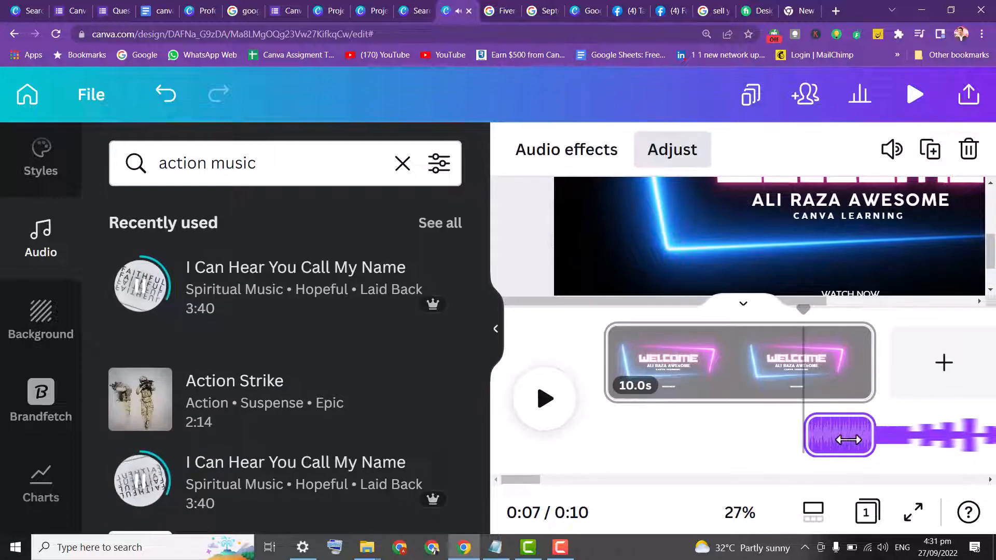
Move and trim the audio track so it runs under the intro clip for about 9.9 s
left_click_drag(848, 439, 573, 427)
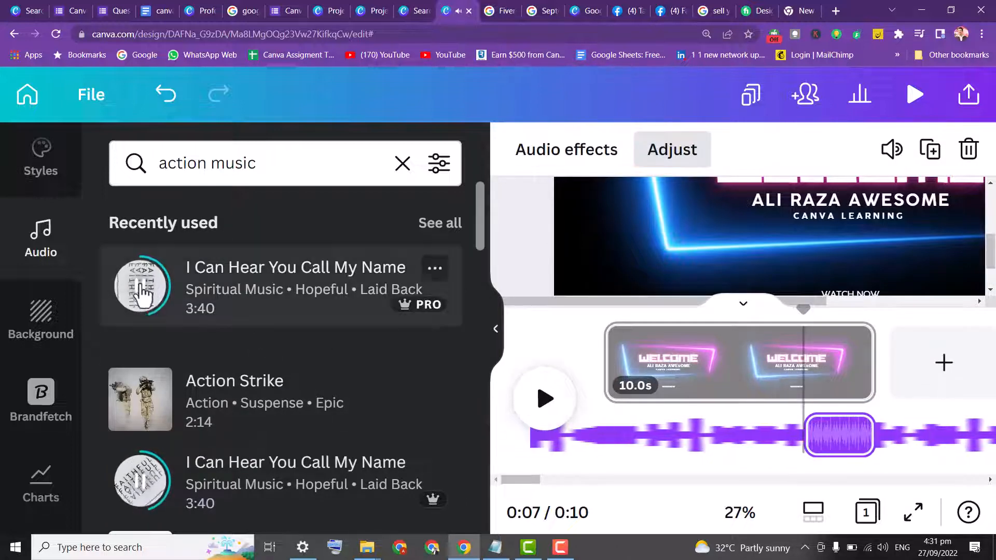
left_click(231, 313)
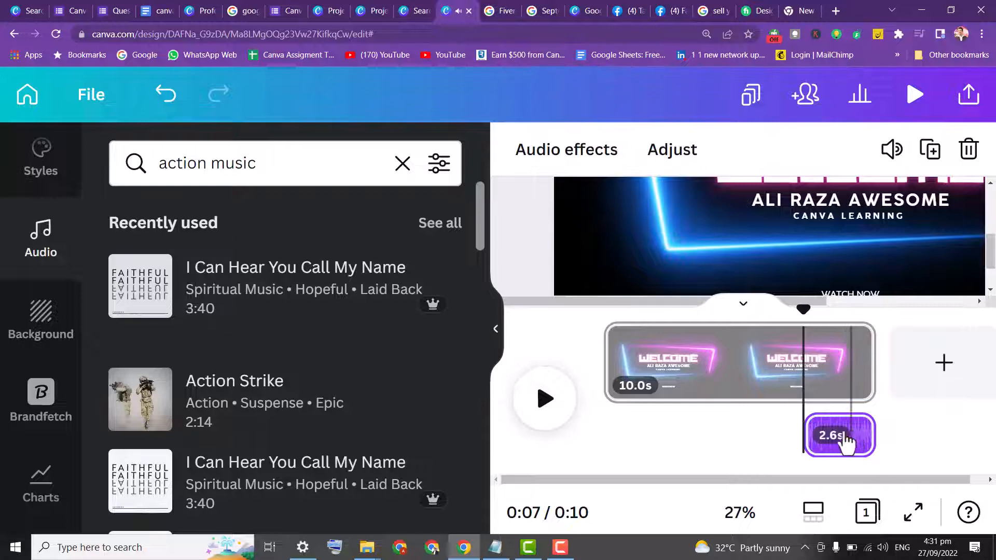
left_click_drag(851, 437, 632, 453)
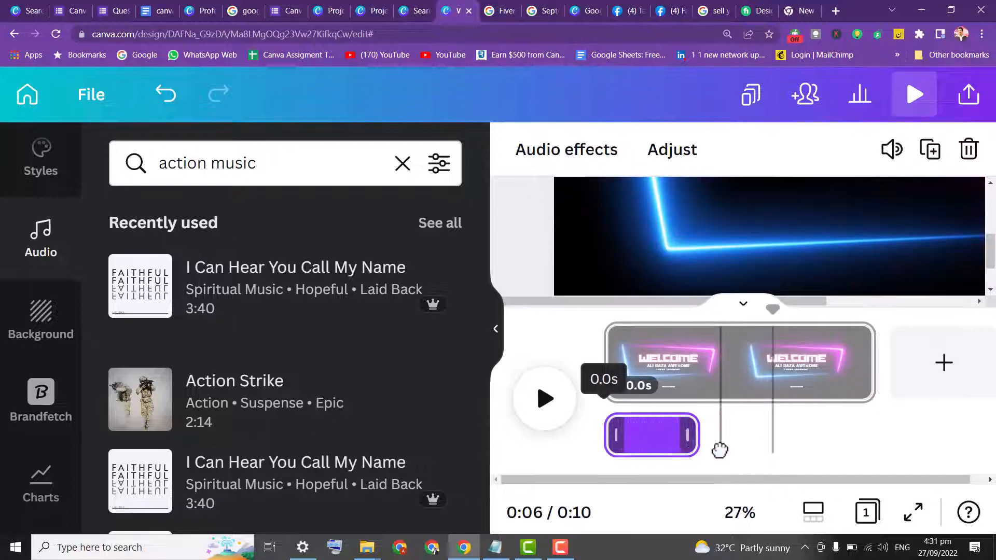
left_click_drag(693, 444, 856, 442)
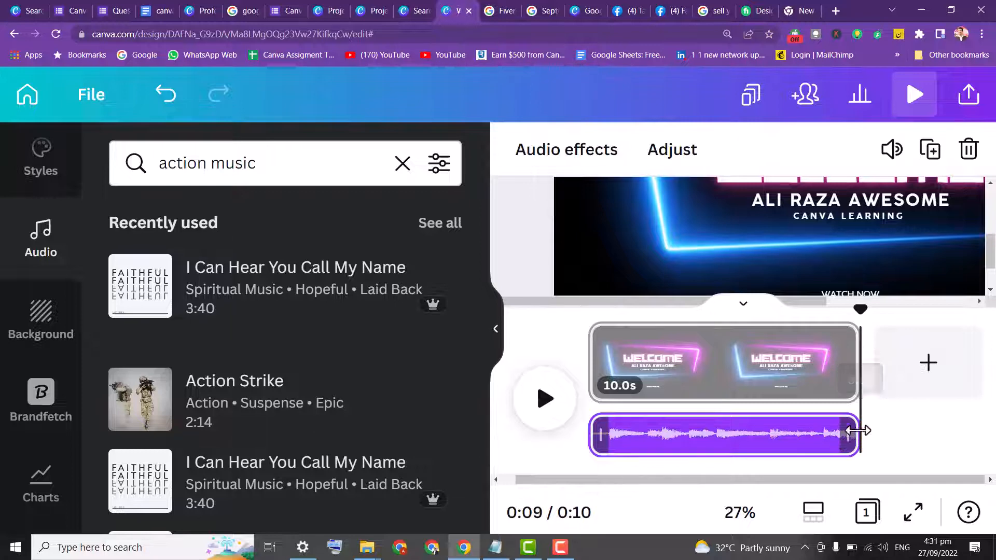
Add a new blank page after the intro and zoom the browser out to 125%
left_click(928, 371)
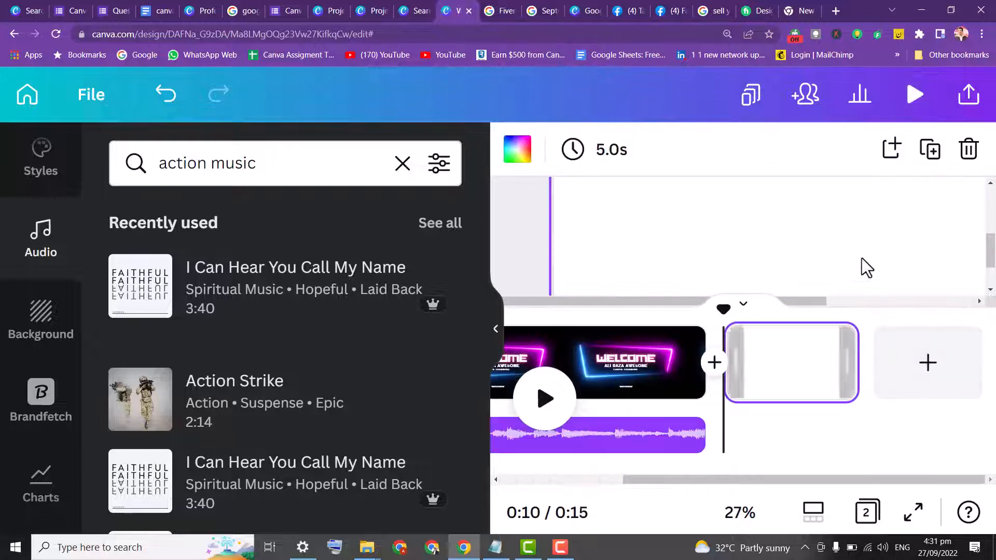
left_click(982, 34)
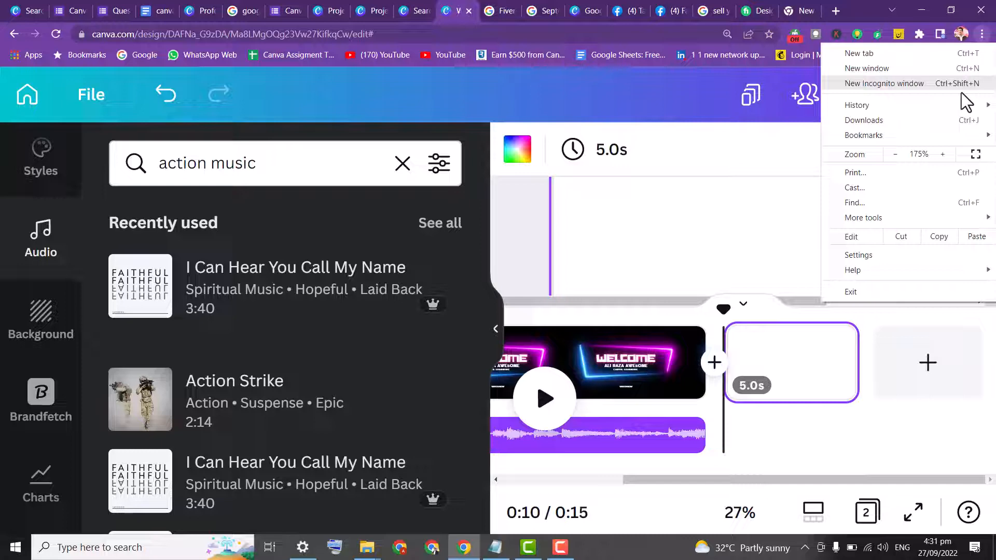
left_click(896, 154)
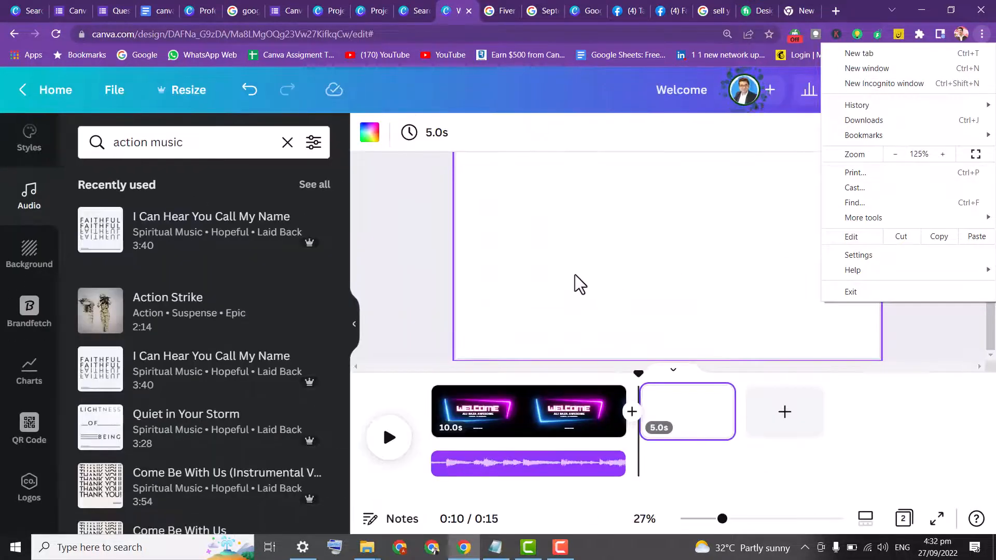
left_click(412, 226)
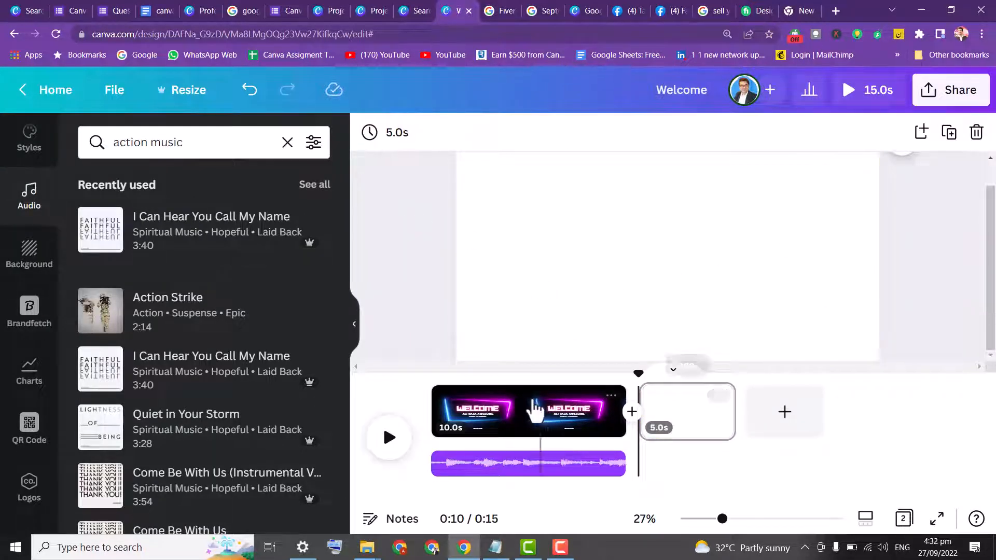
Select the intro page and duplicate it
left_click(537, 425)
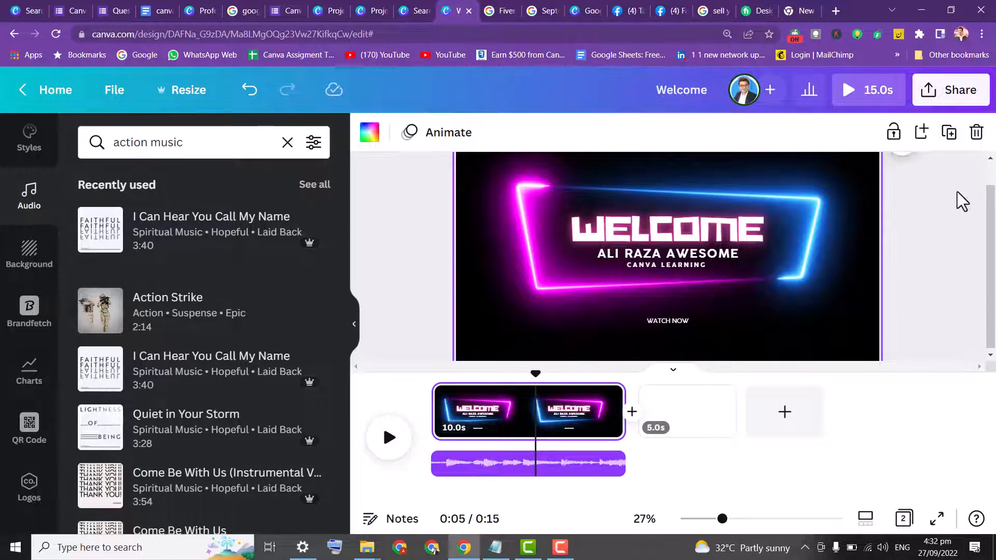
left_click(950, 133)
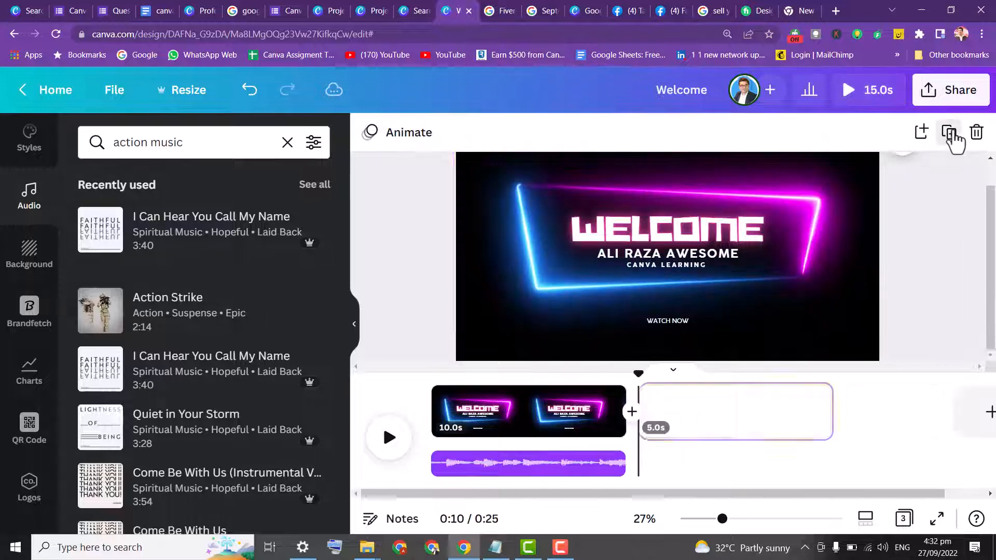
Select the duplicated page and replace its WELCOME heading with ARE YOU READY
left_click(703, 427)
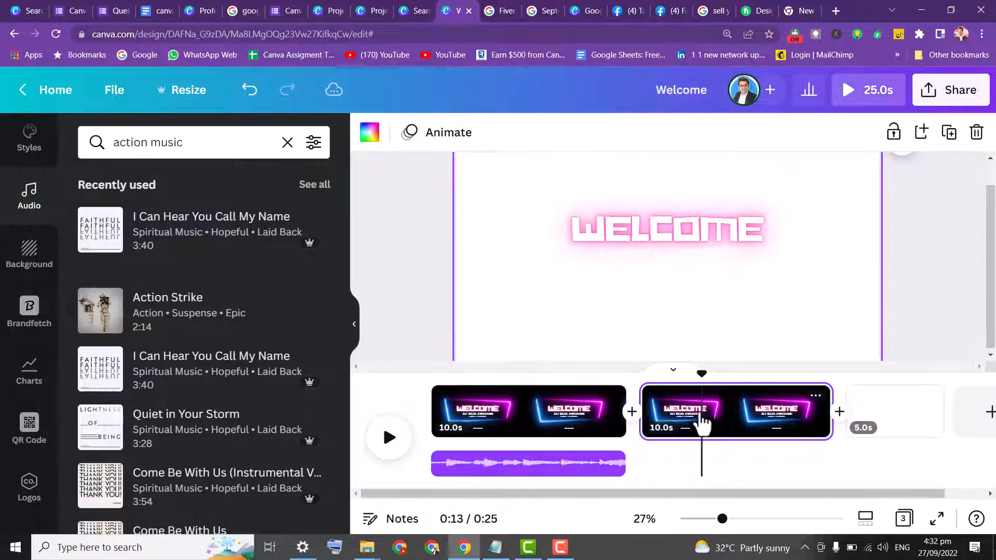
left_click(661, 236)
double_click(696, 251)
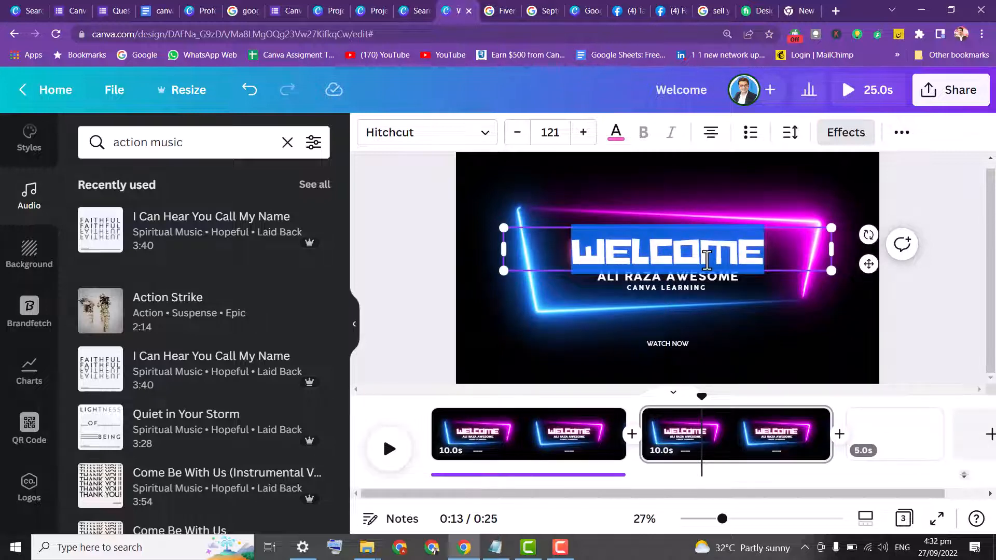
type("ARE YU")
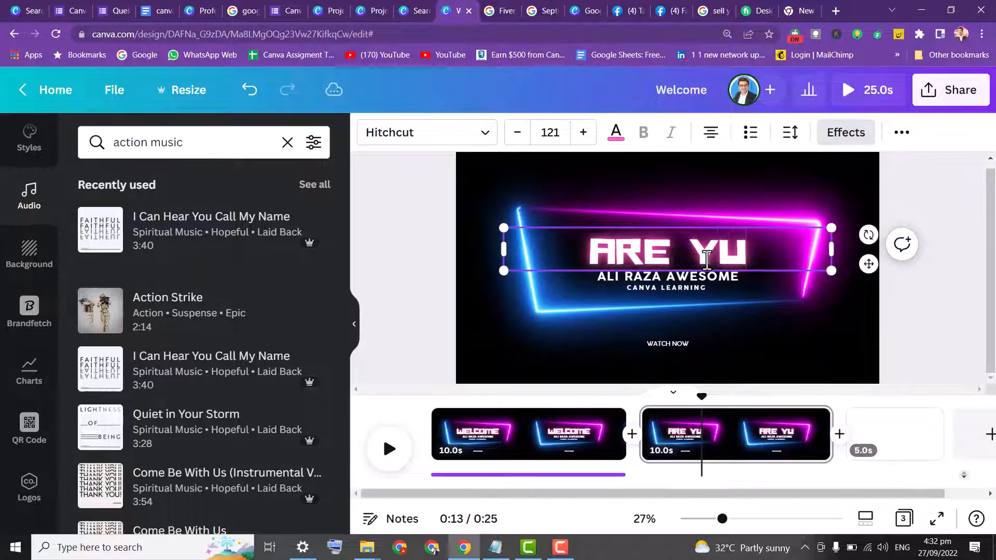
key("BackSpace")
type("OU RE")
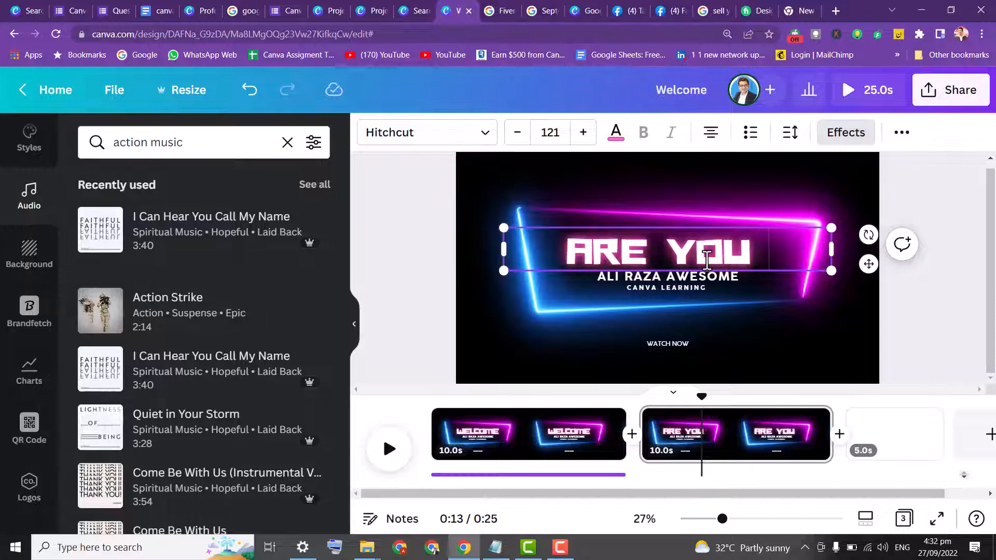
type("AD")
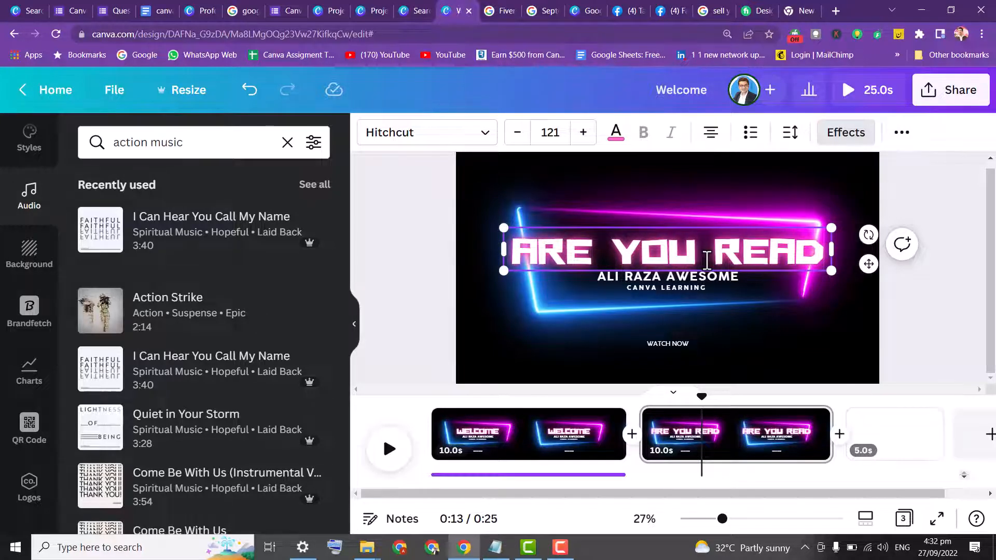
type("Y")
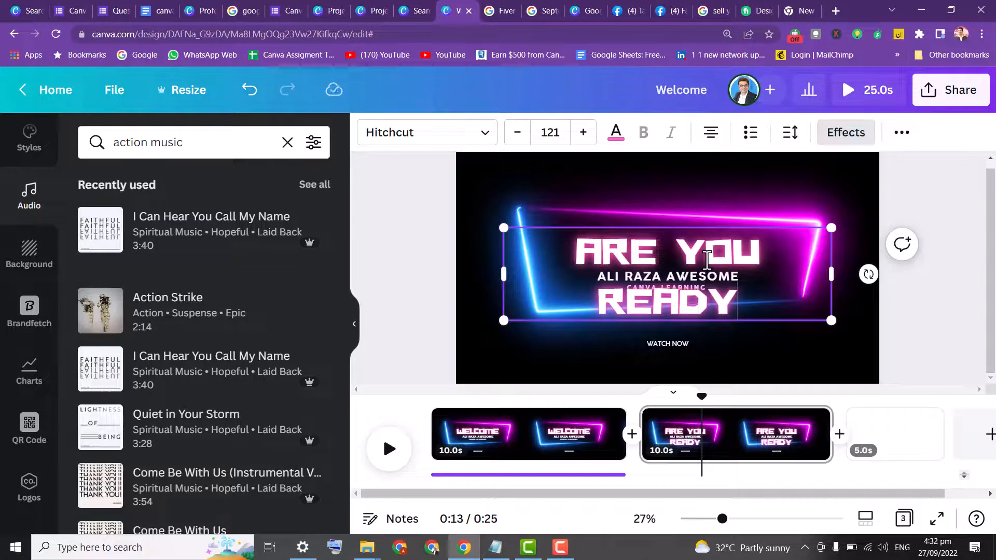
Move the name line out of the way and reduce the heading's font size to 86.4 so it fits one line
left_click(669, 263)
left_click_drag(670, 262, 611, 180)
left_click_drag(645, 281, 643, 262)
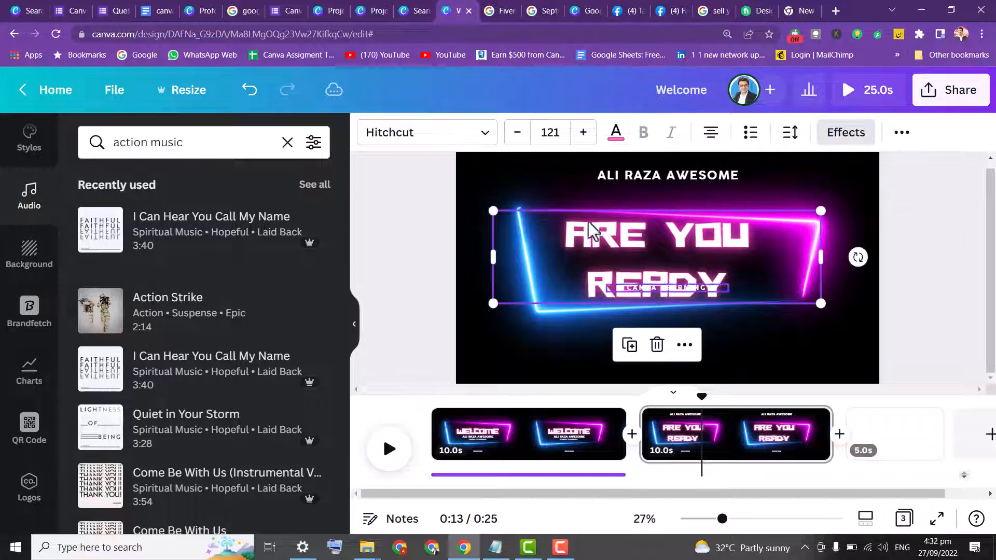
left_click(517, 133)
left_click(518, 134)
left_click(518, 134)
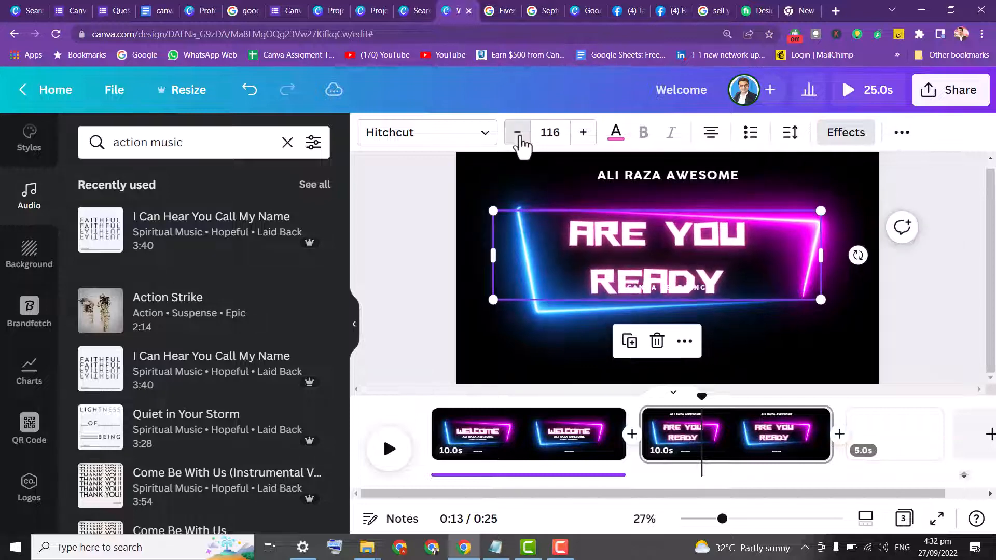
left_click(518, 134)
left_click(518, 134)
left_click(518, 134)
left_click(518, 134)
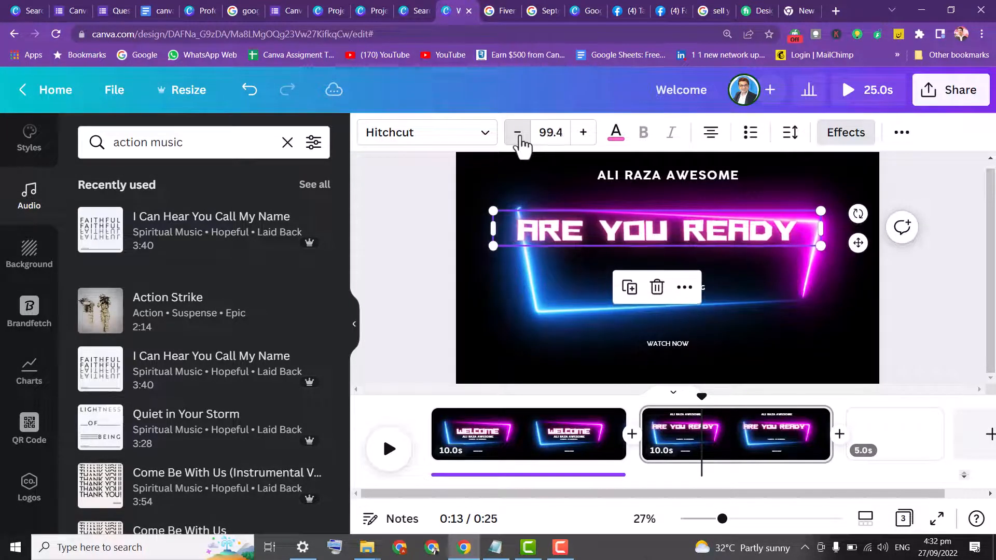
left_click(517, 134)
left_click(518, 134)
left_click(518, 133)
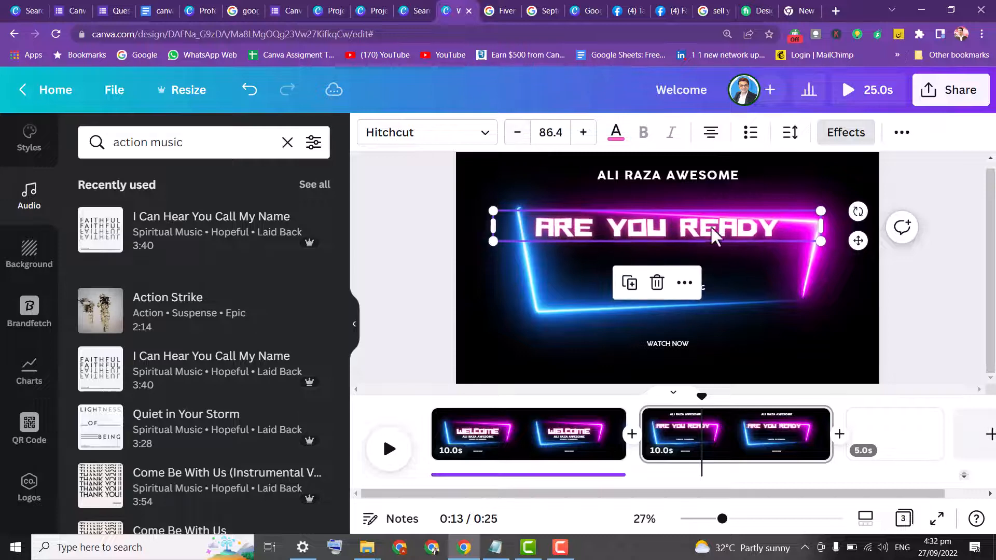
Append a question mark to the heading, then reposition the heading and move the name line back beneath it
left_click(773, 224)
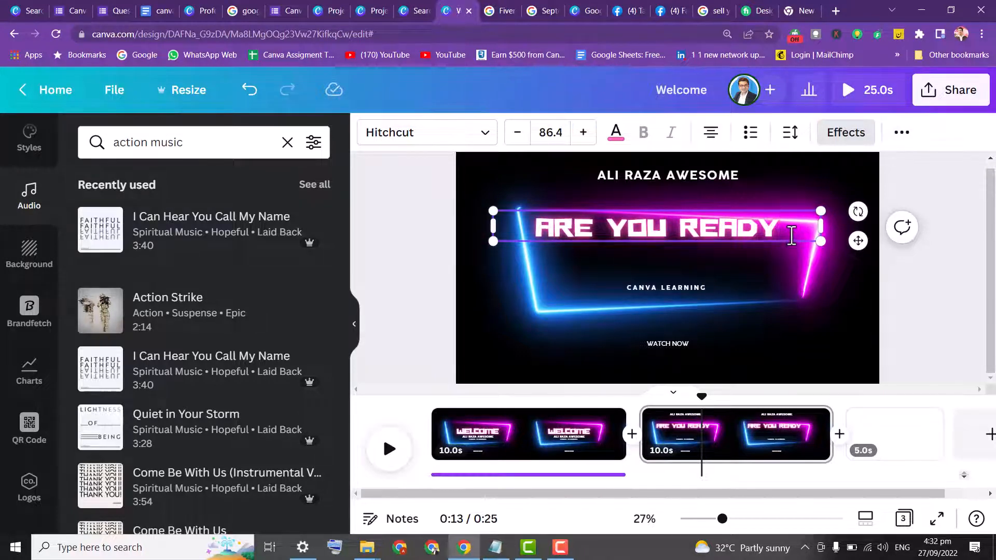
type("?")
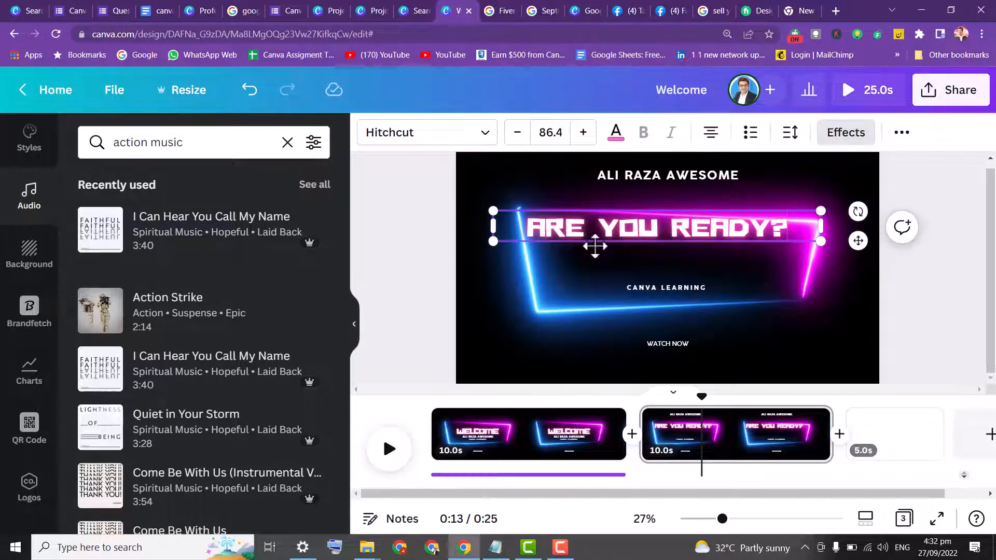
left_click(407, 210)
left_click_drag(585, 224, 597, 237)
left_click_drag(613, 179, 611, 272)
Duplicate the ARE YOU READY page and select the new copy
left_click(755, 439)
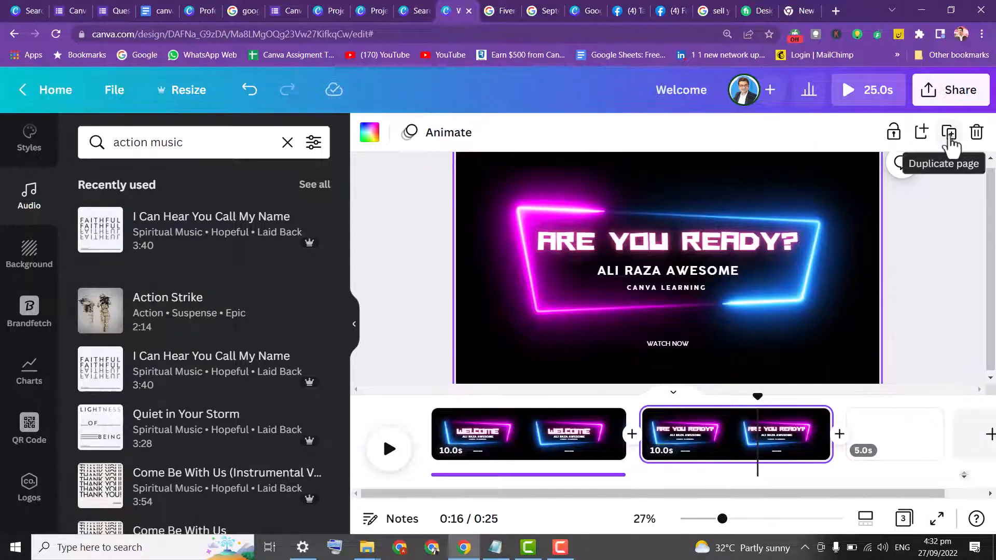
left_click(949, 134)
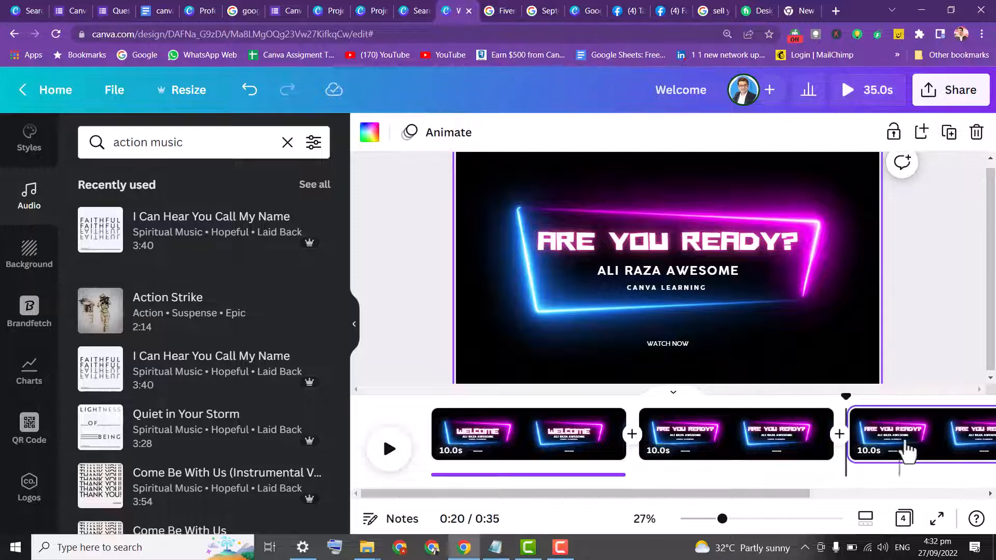
left_click(903, 441)
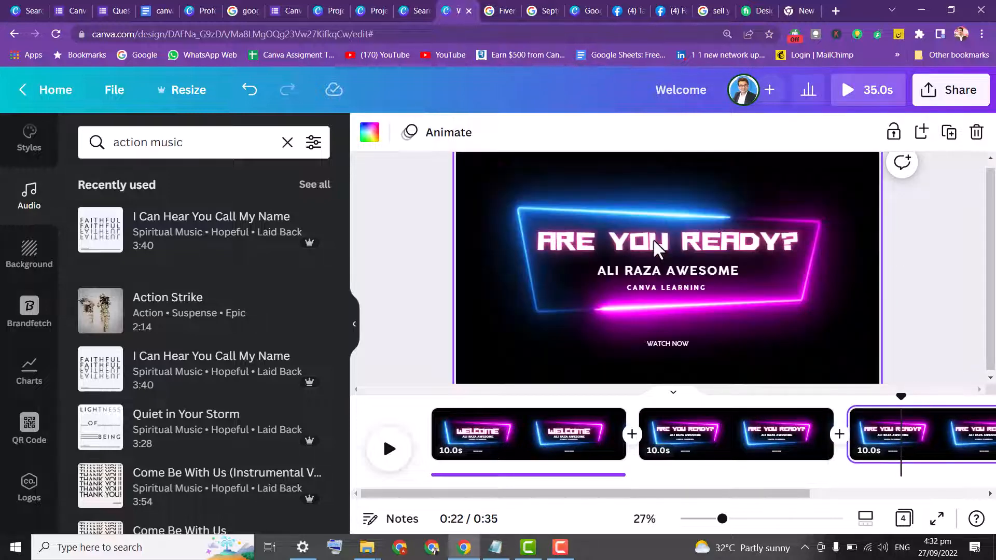
Delete the heading, name, CANVA LEARNING and WATCH NOW text elements from the new page
left_click(656, 249)
key("Delete")
left_click(662, 279)
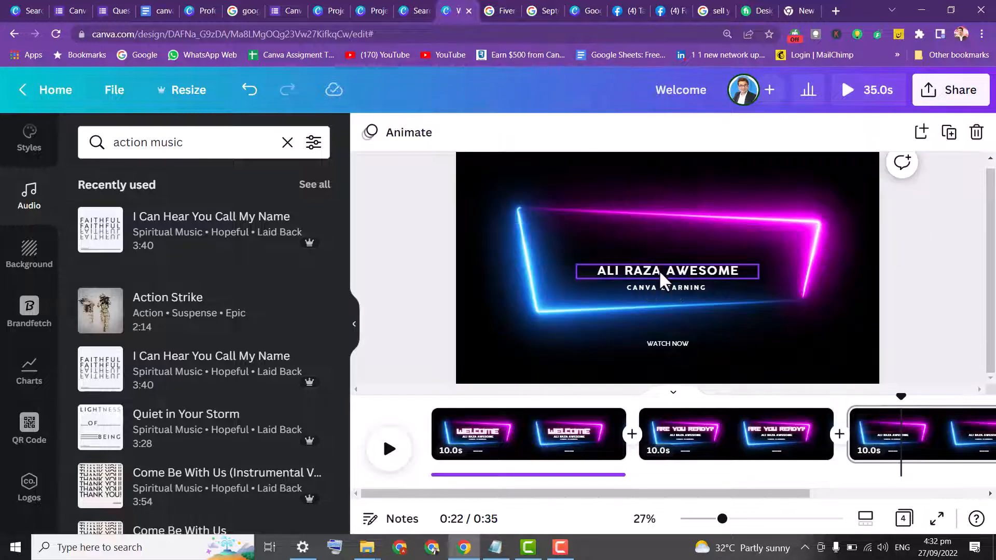
key("Delete")
left_click(666, 288)
key("Delete")
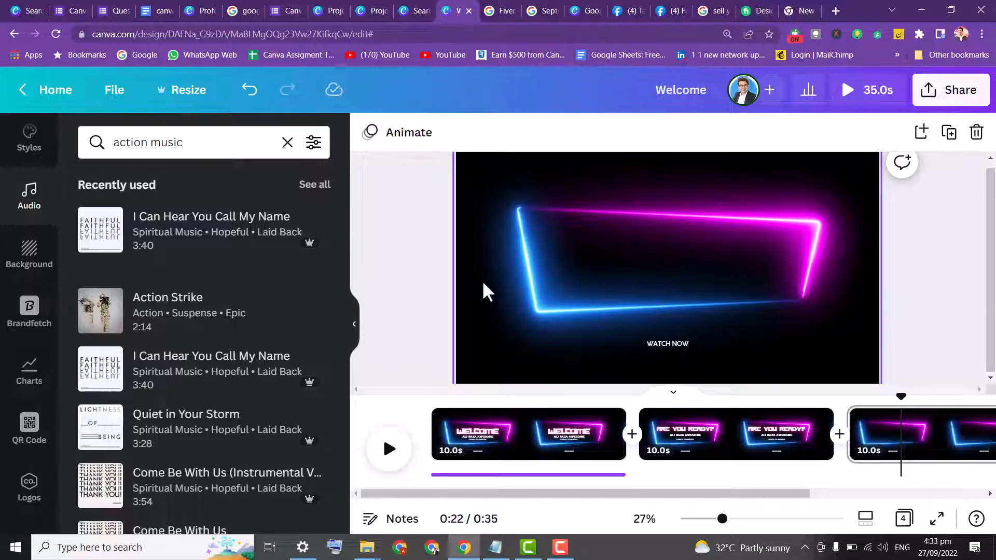
left_click(669, 361)
left_click(668, 346)
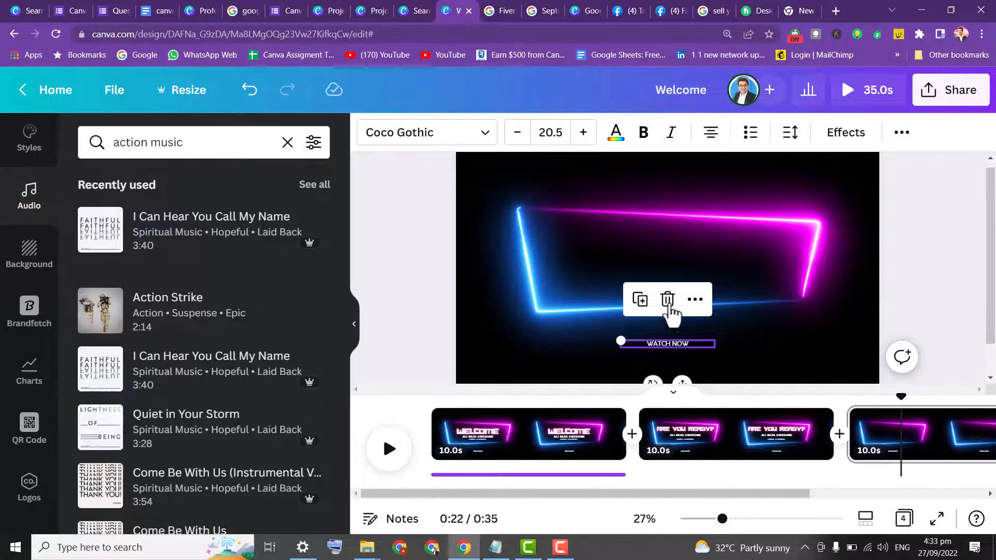
left_click(668, 301)
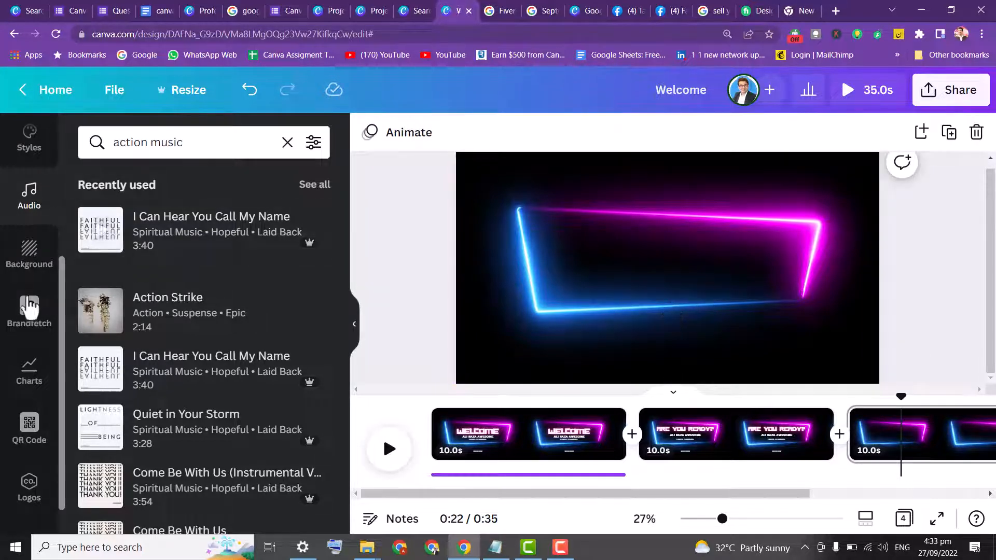
left_click_drag(62, 285, 63, 182)
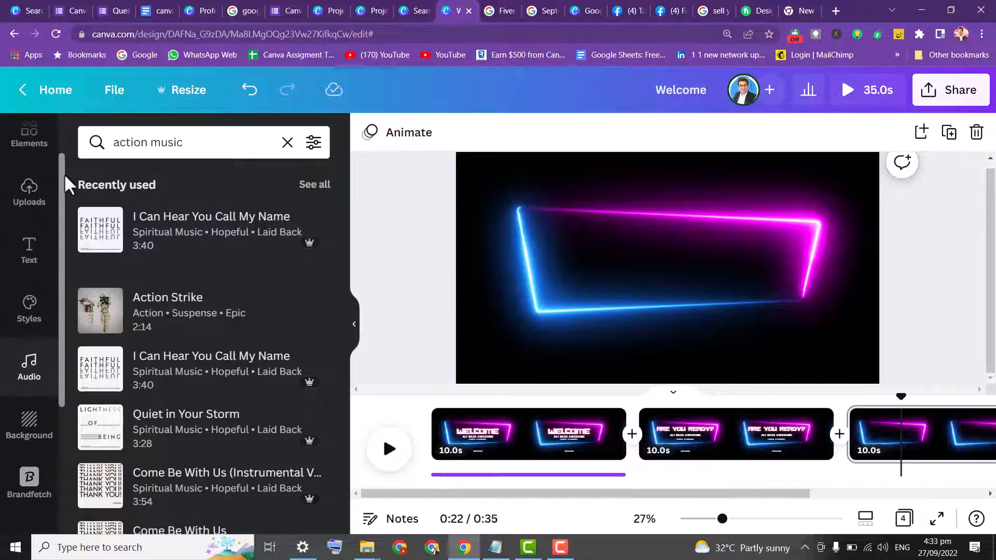
left_click(29, 267)
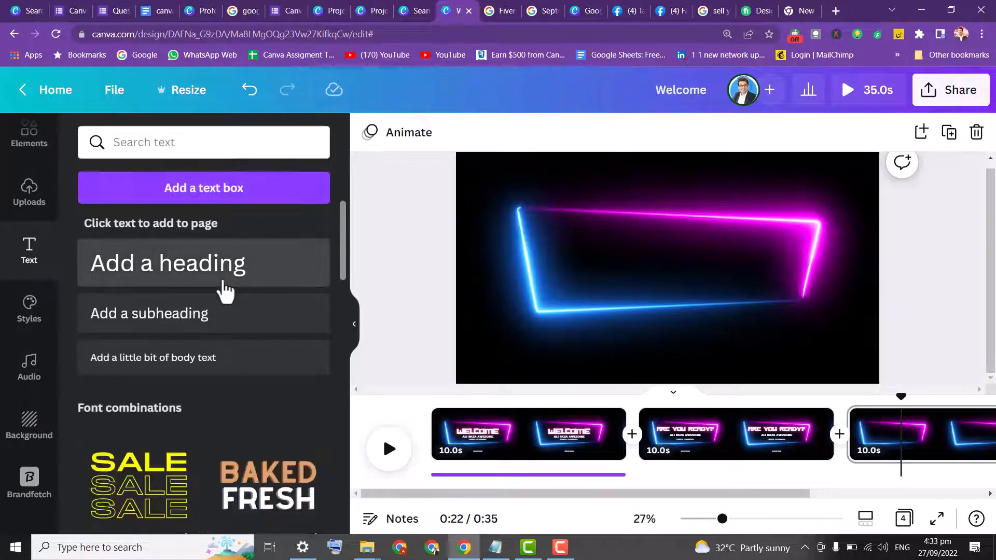
left_click(226, 291)
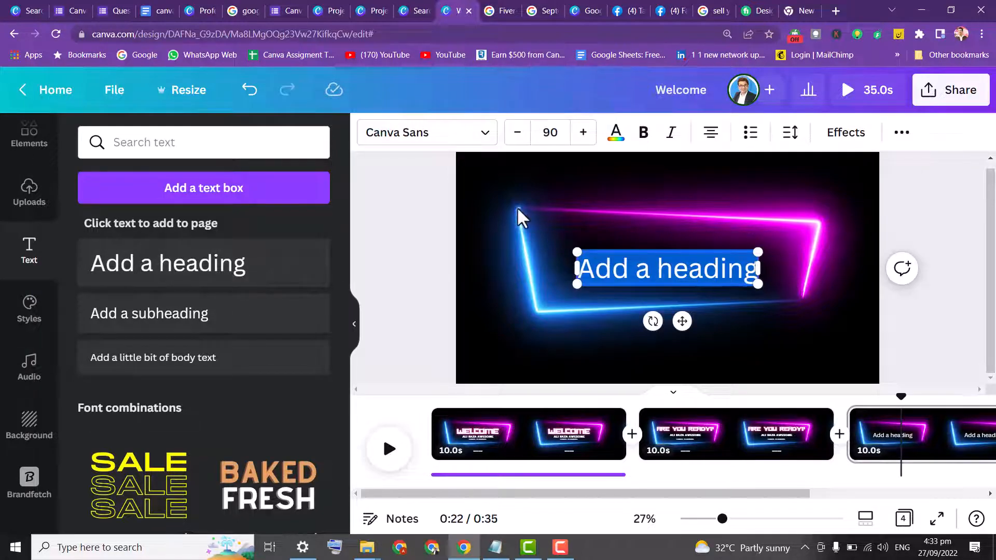
key("ctrl+z")
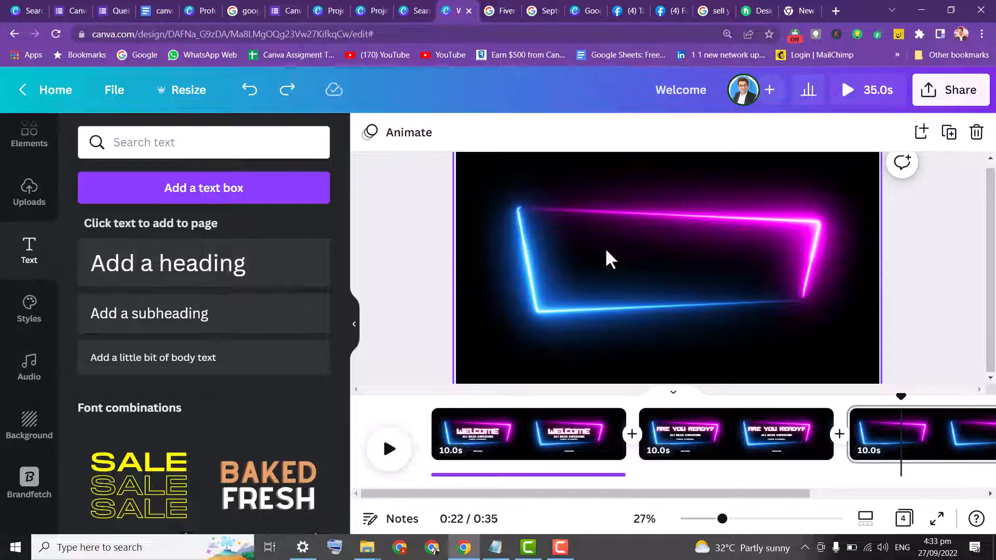
Add a text box reading CANVA LEARNING with LESSON 1 on a second line
key("t")
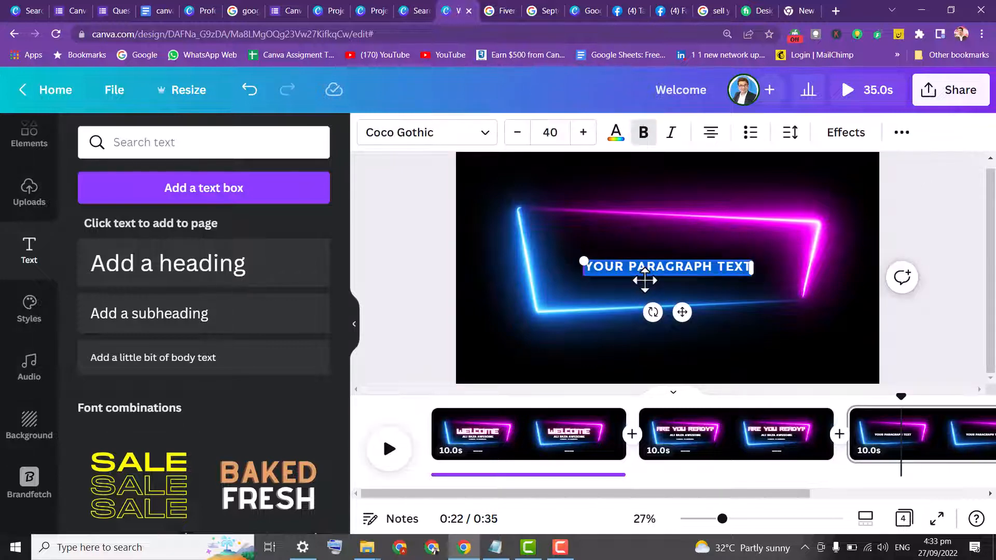
type("canva lea")
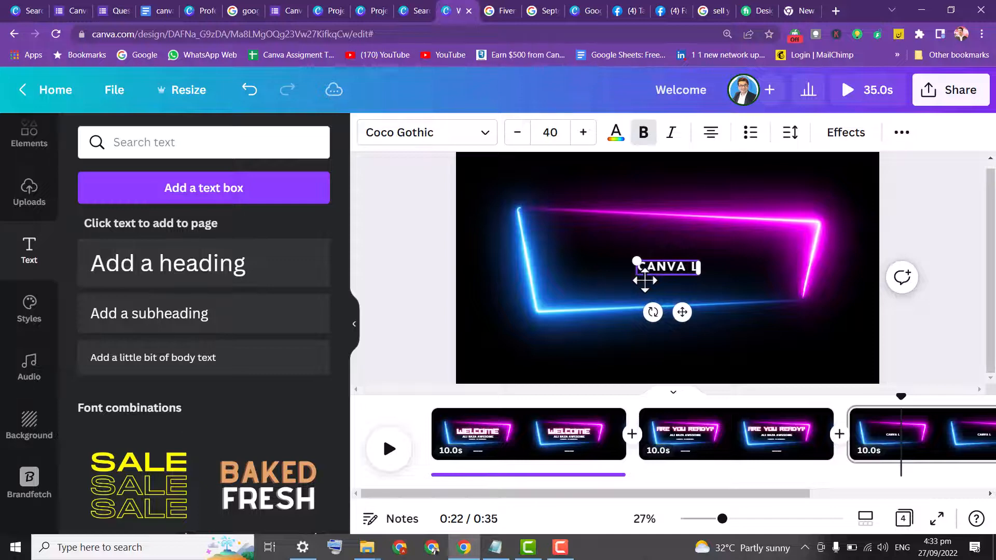
type("rn")
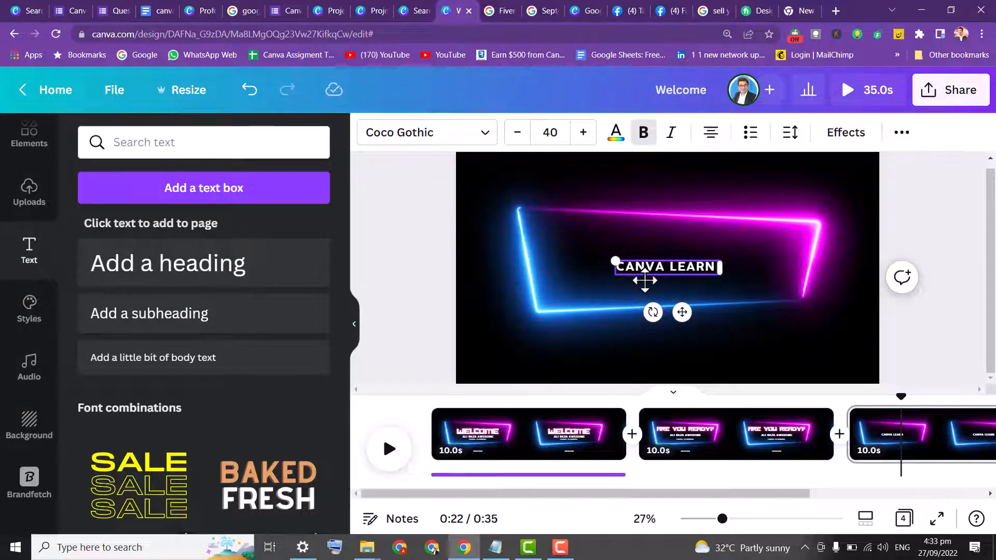
type("ing")
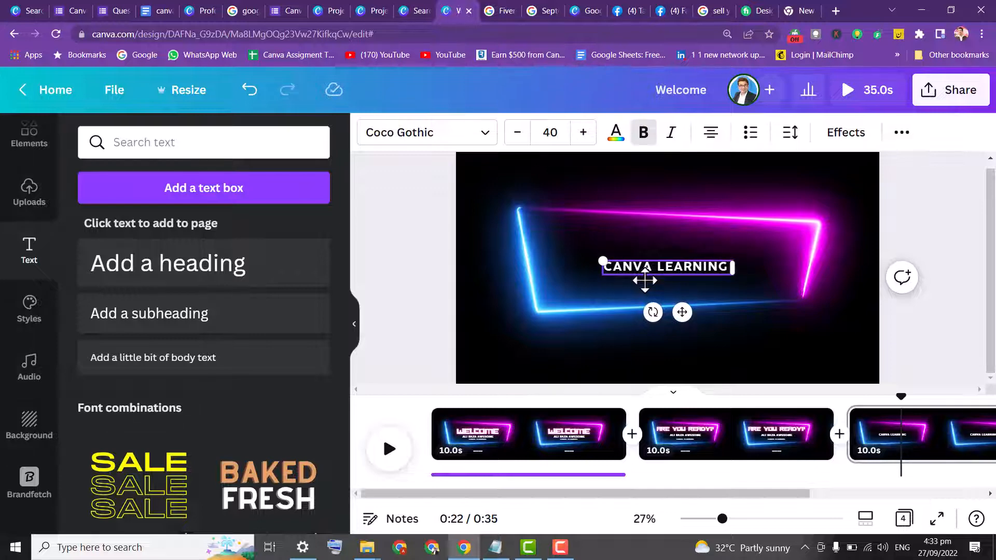
key("Return")
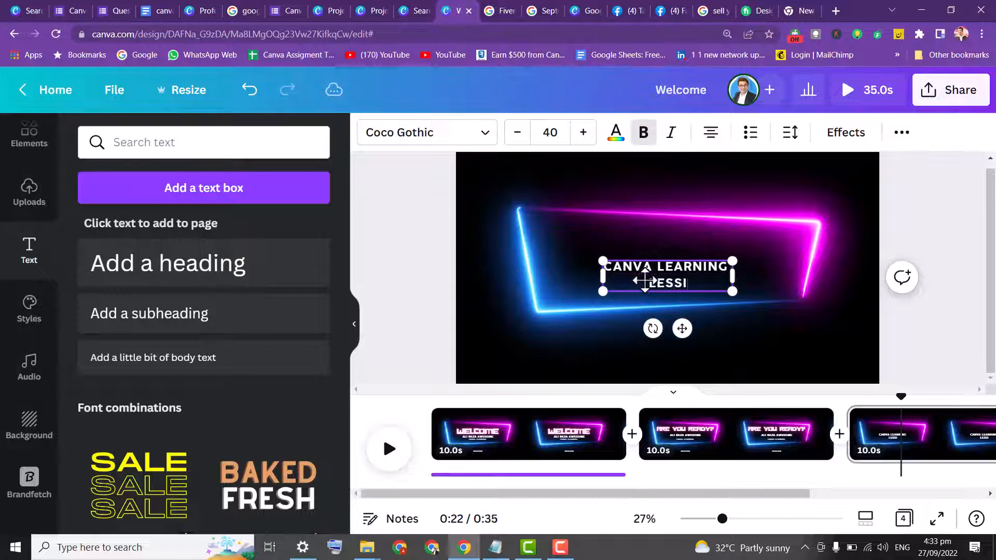
type("lesson 0")
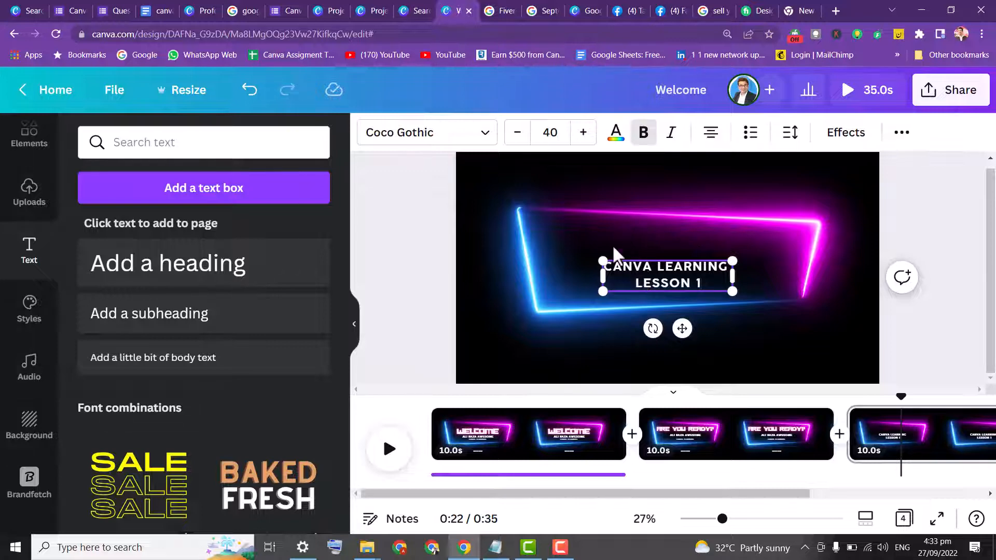
Enlarge the text to font size 52.2 and move it up inside the neon frame
mouse_move(600, 257)
left_mouse_down()
mouse_move(500, 186)
mouse_move(571, 196)
mouse_move(611, 250)
left_mouse_up()
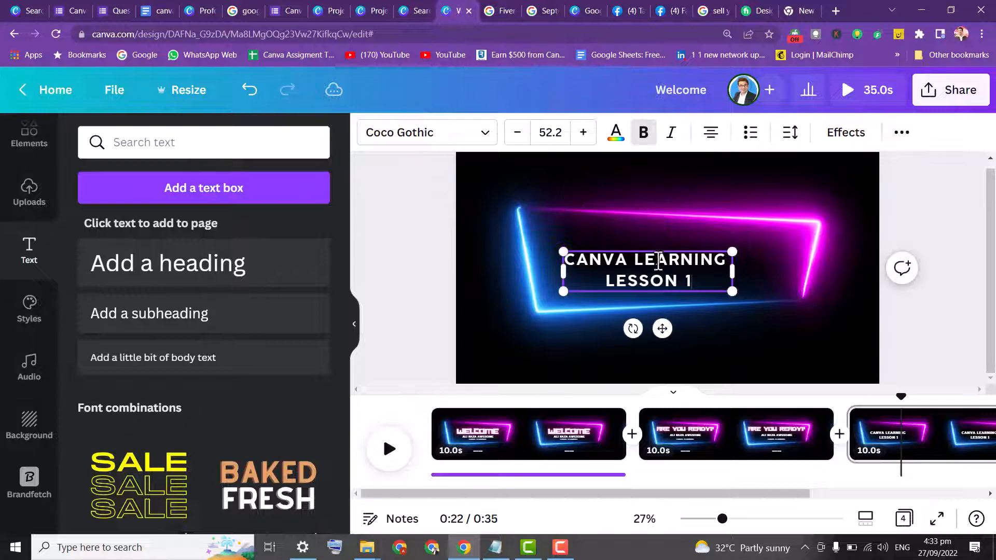
left_click(798, 262)
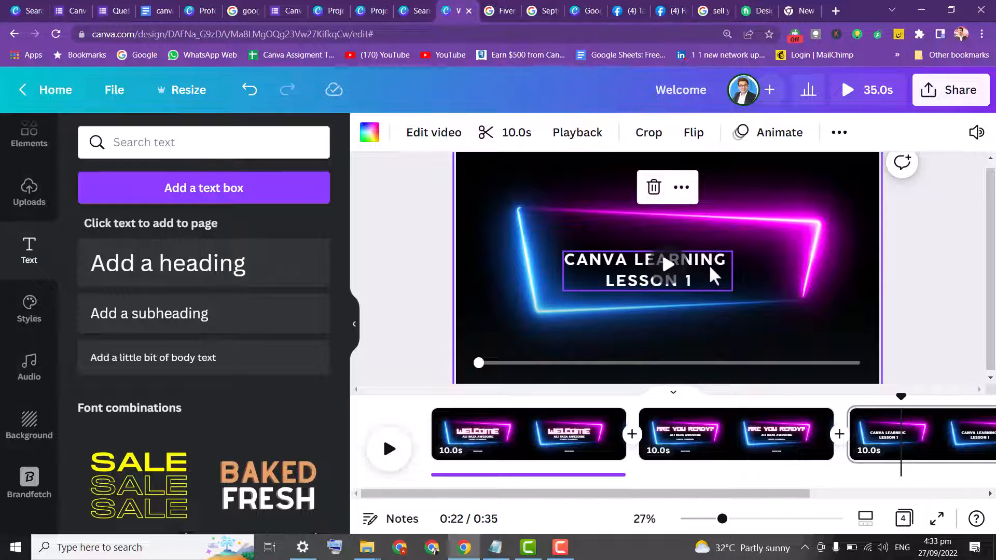
key("t")
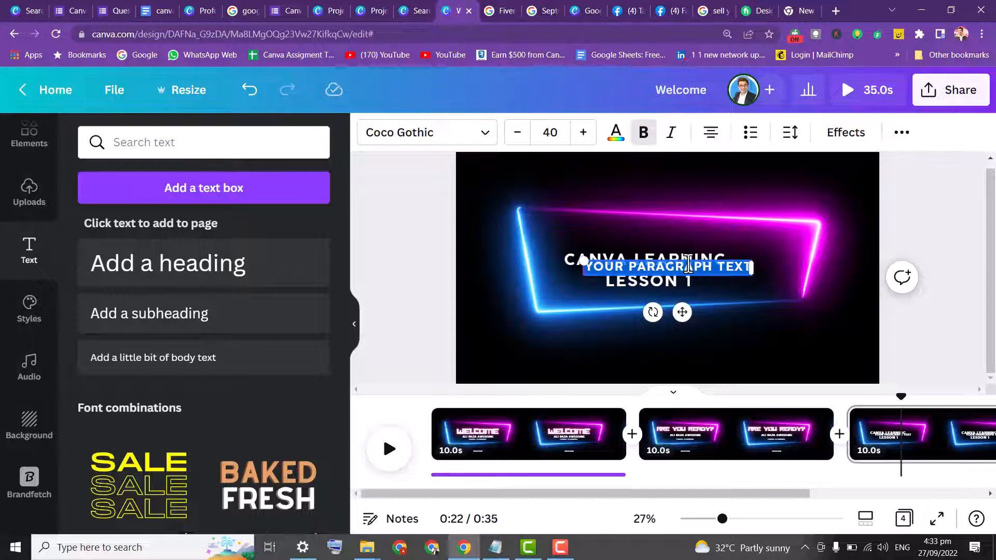
left_click(685, 279)
left_click_drag(701, 282, 700, 256)
Change the CANVA LEARNING LESSON 1 text colour to coral red
left_click(616, 134)
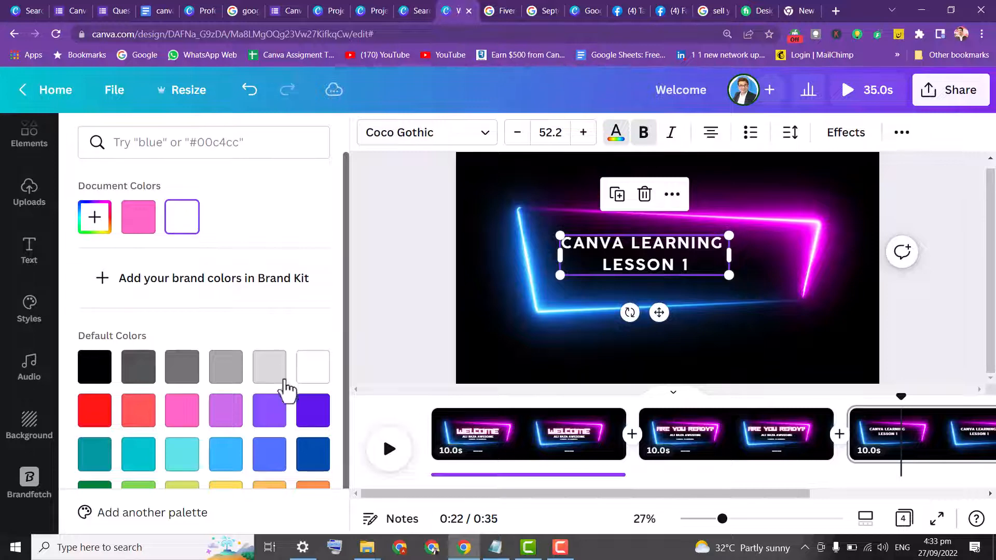
left_click(96, 372)
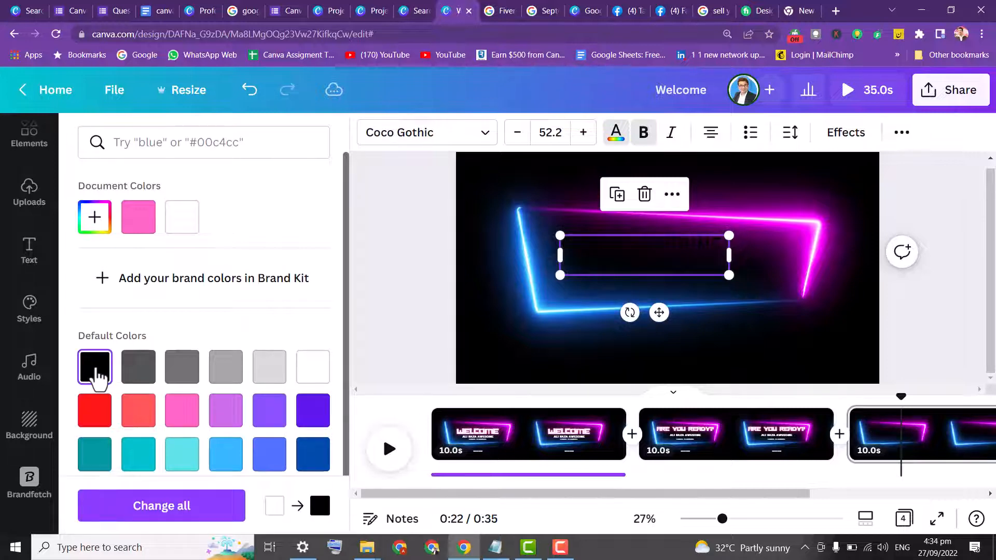
left_click(138, 407)
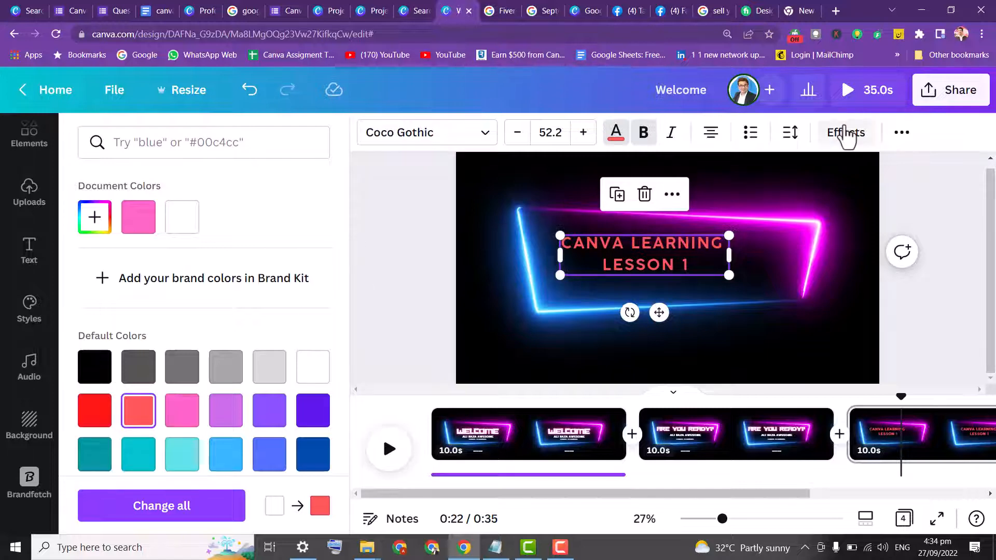
Apply the Neon effect to the CANVA LEARNING LESSON 1 text with intensity 85
left_click(845, 134)
left_click(199, 462)
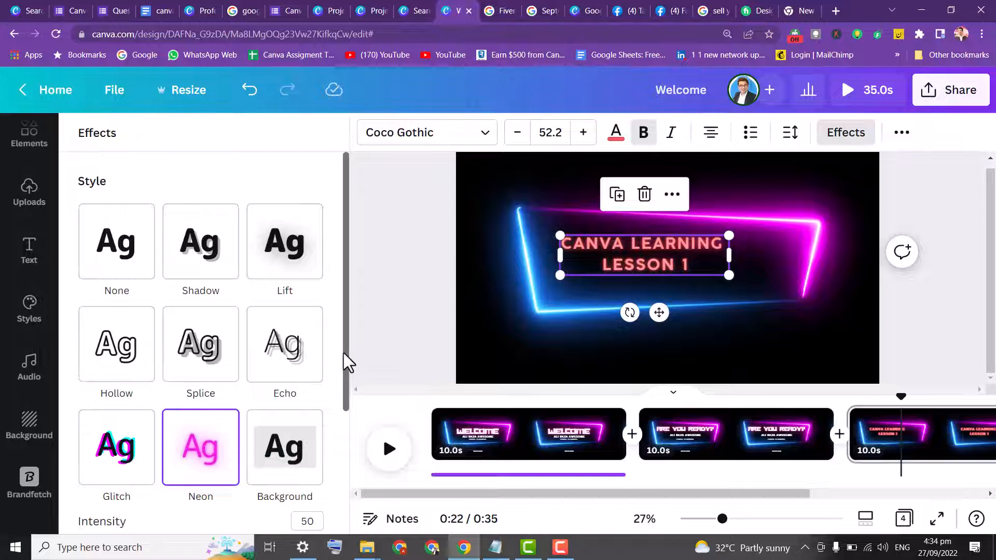
left_click_drag(344, 360, 336, 438)
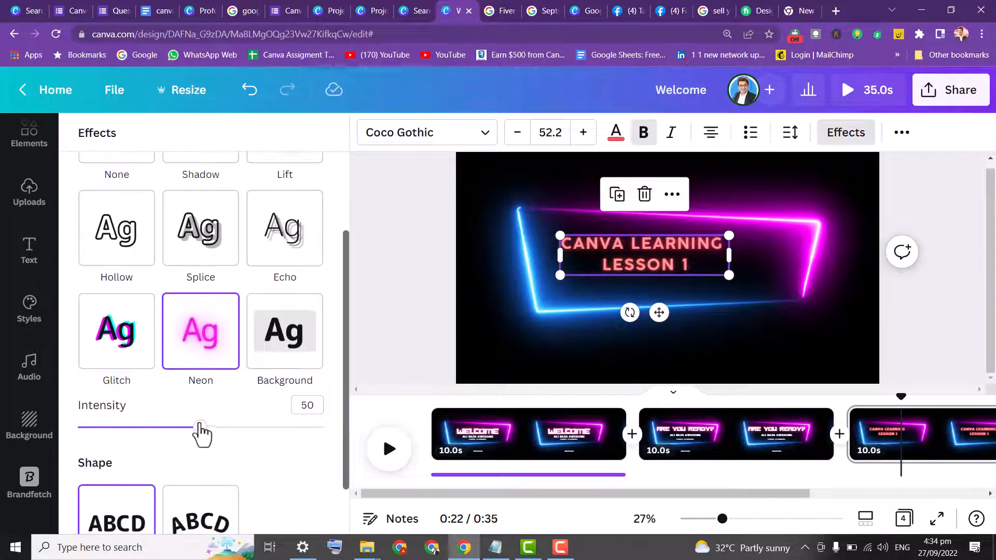
left_click_drag(202, 428, 287, 427)
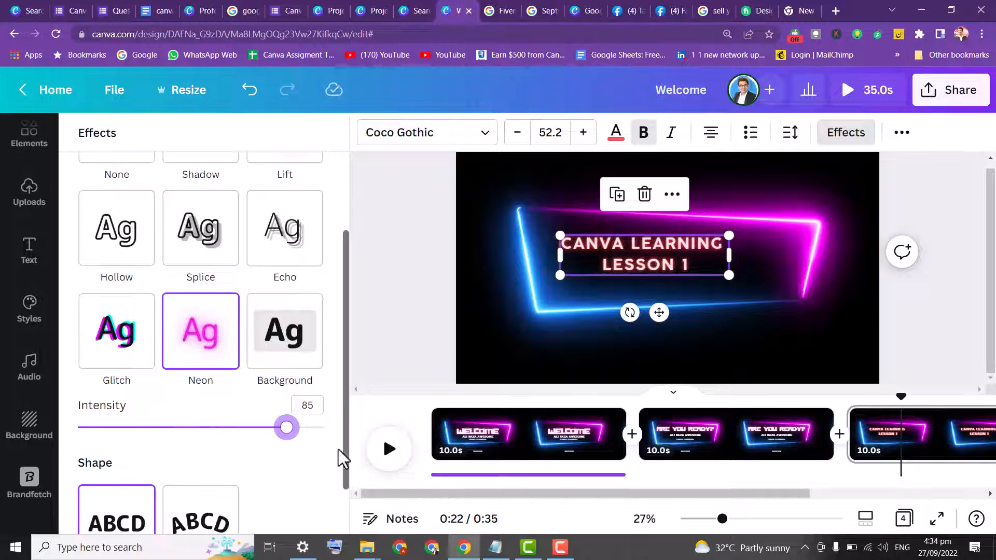
Apply the Curve shape to the text, increasing the curve slightly
left_click_drag(344, 447, 342, 485)
left_click(206, 475)
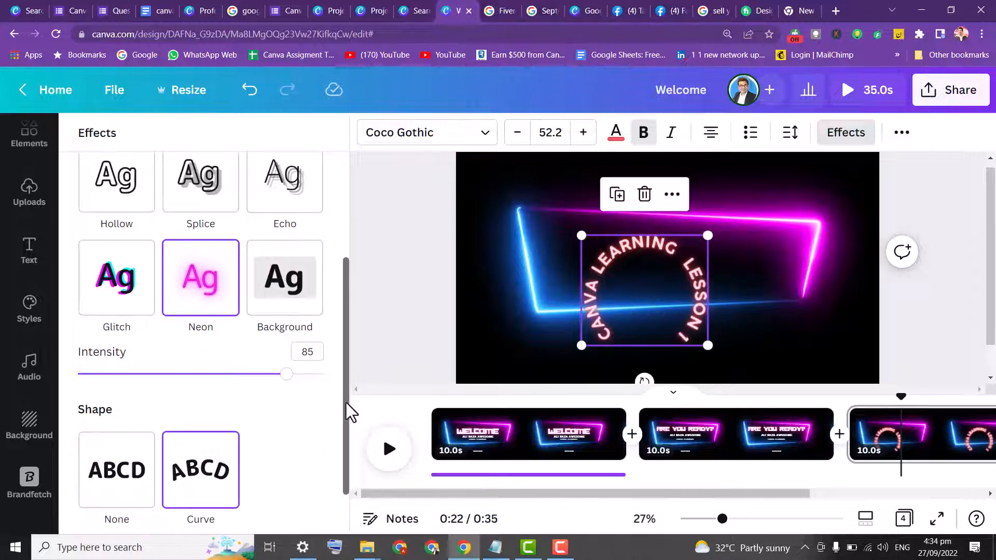
left_click_drag(346, 405, 338, 487)
mouse_move(283, 503)
left_mouse_down()
mouse_move(362, 506)
mouse_move(280, 502)
mouse_move(306, 502)
mouse_move(297, 503)
left_mouse_up()
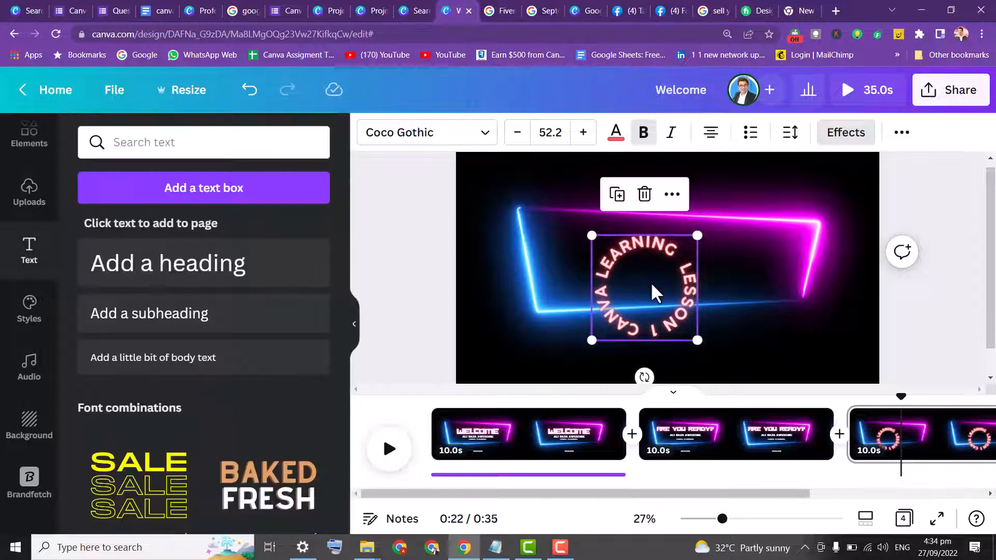
Move the curved text up and shrink it to font size 45.6
left_click_drag(652, 289, 663, 260)
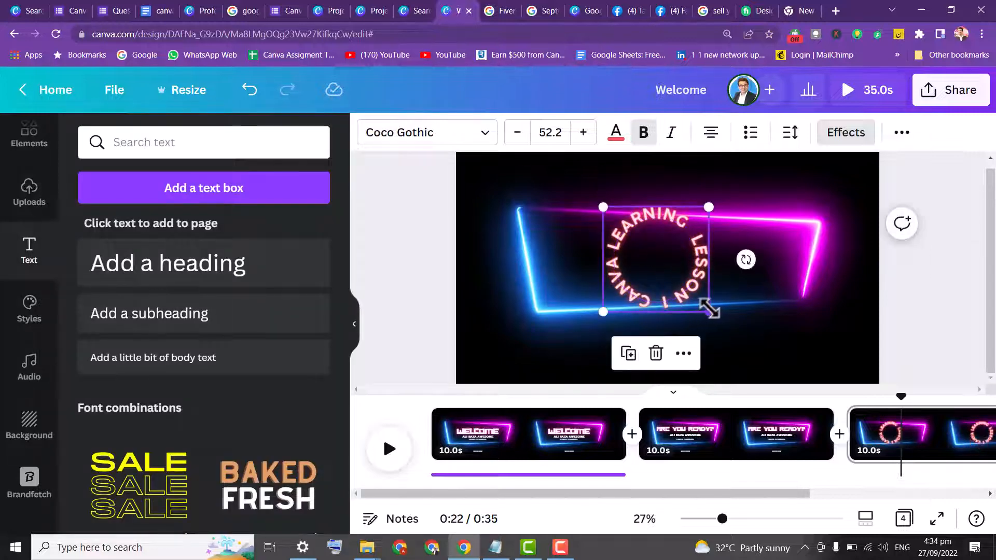
left_click_drag(708, 312, 701, 288)
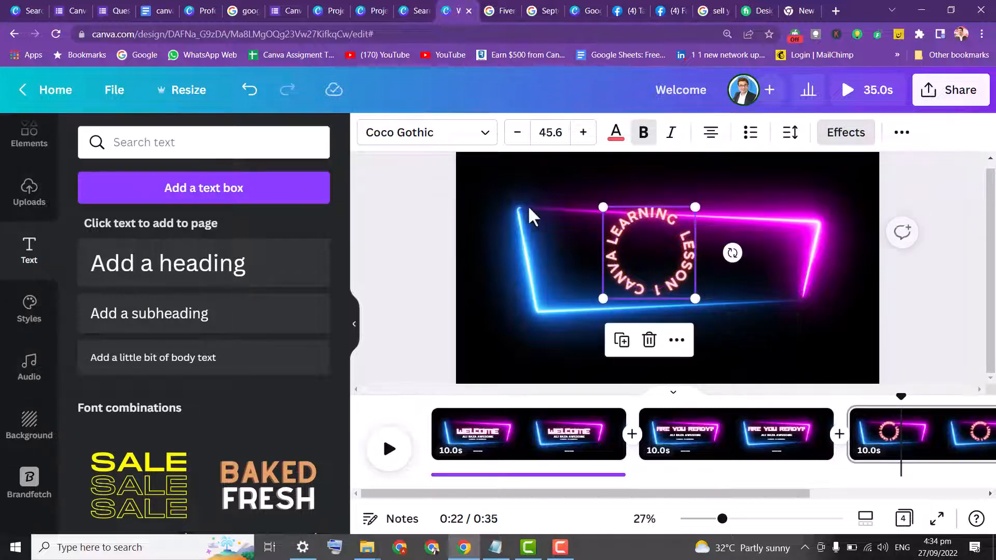
Delete the neon background video and enlarge the curved text to font size 98.4, centring it on the page
left_click(514, 253)
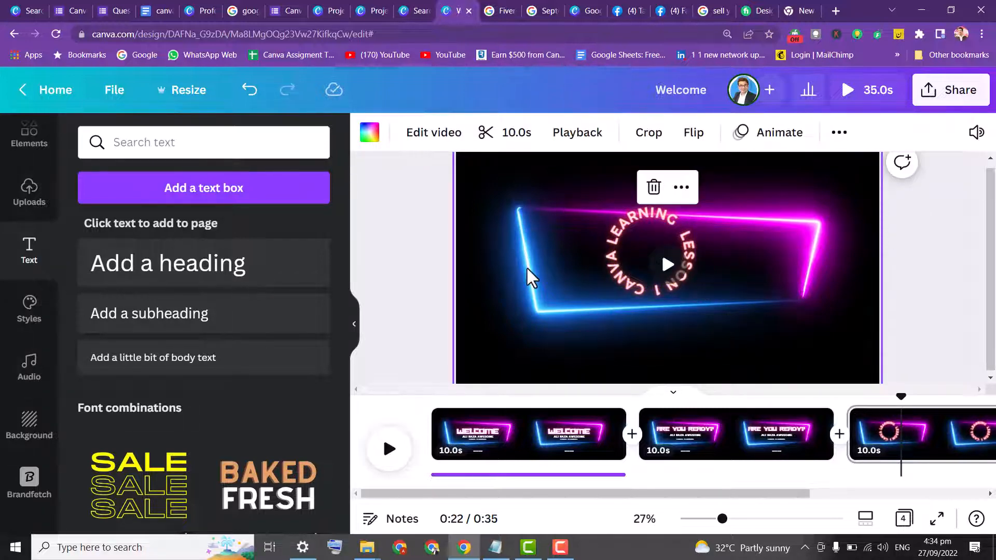
key("Delete")
left_click(674, 287)
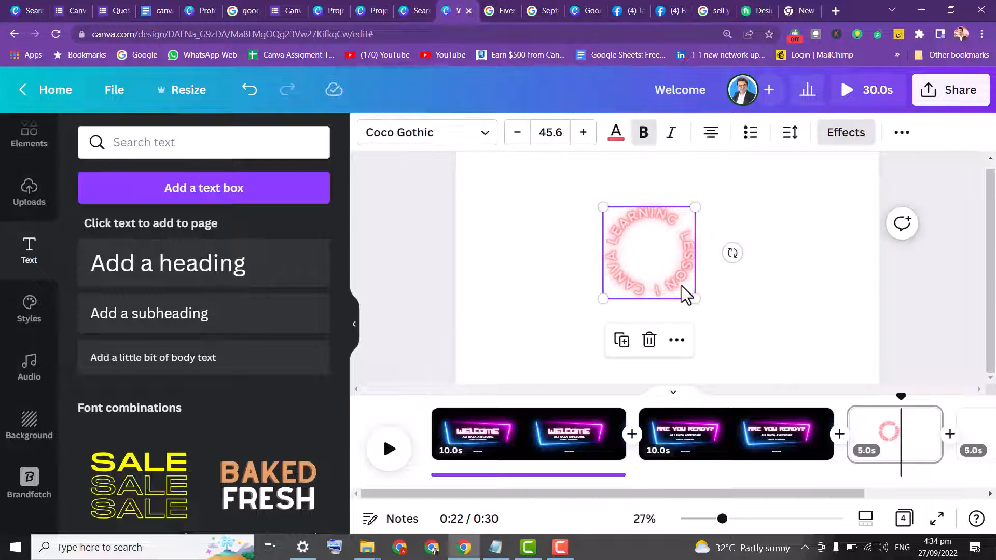
left_click_drag(694, 299, 809, 394)
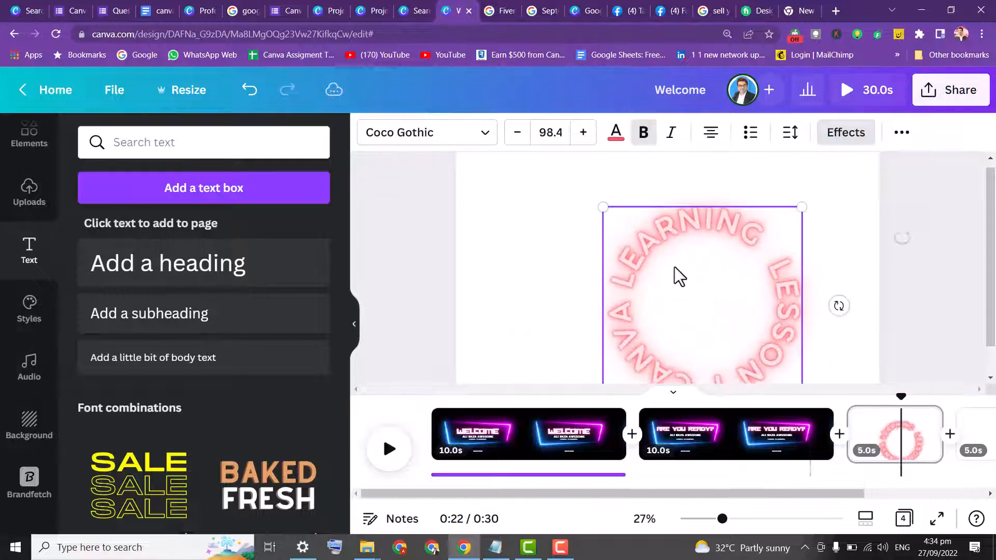
left_click_drag(674, 267, 633, 233)
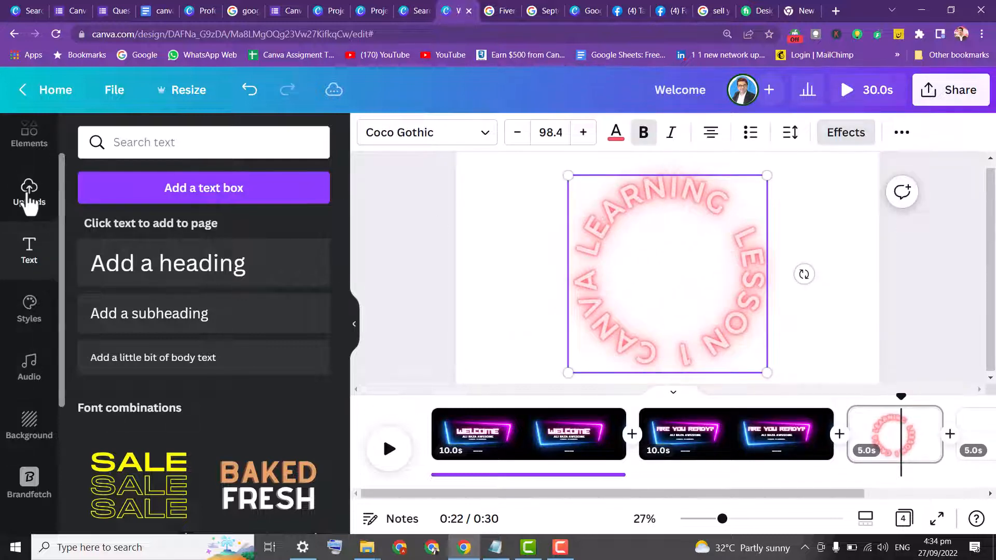
Place the uploaded Canva logo image on the page and set its transparency to 15
left_click(46, 193)
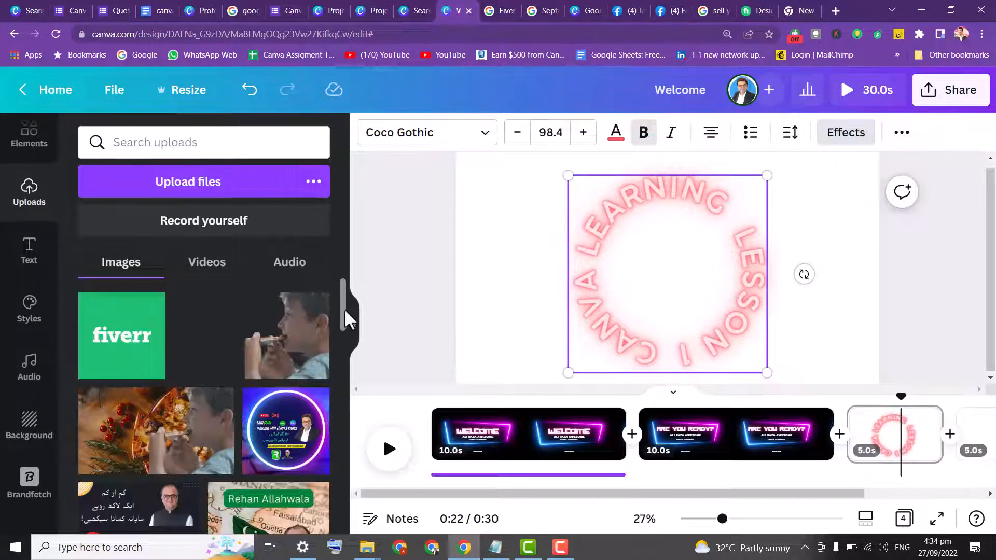
left_click_drag(345, 309, 317, 493)
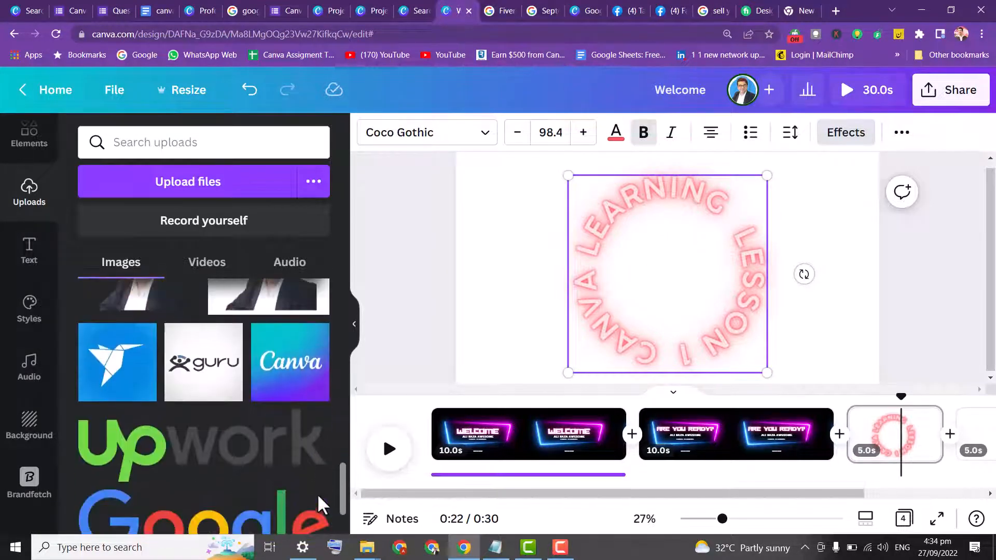
left_click_drag(284, 343, 466, 238)
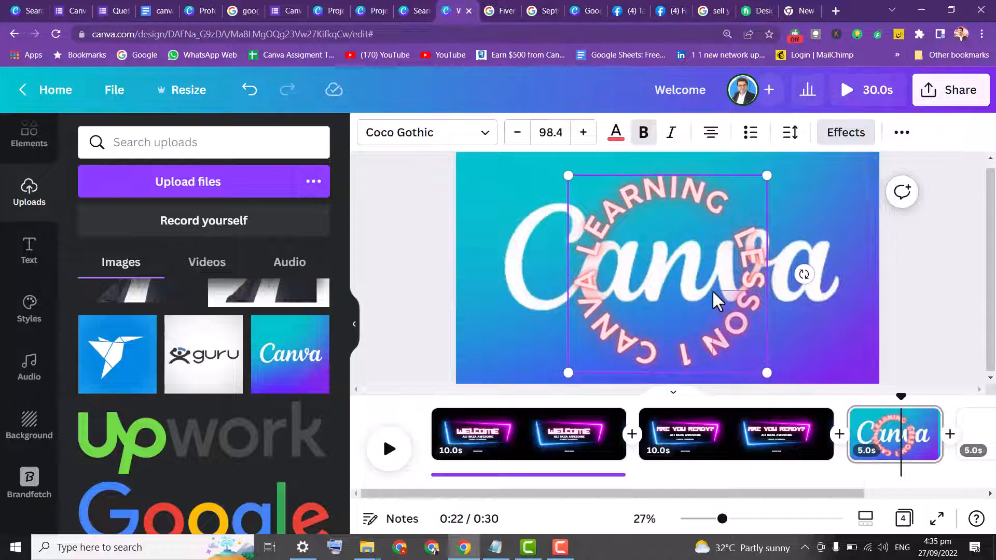
left_click(506, 228)
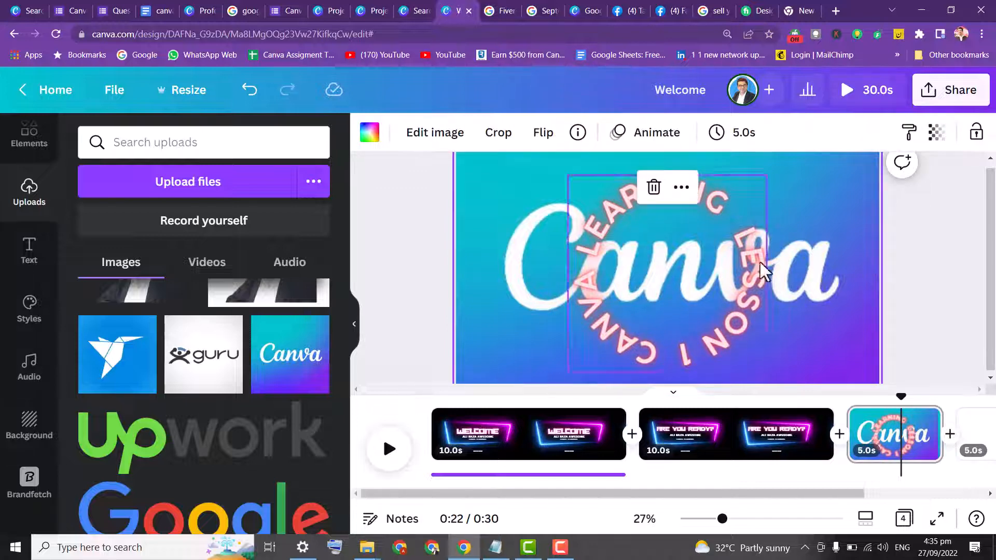
left_click(937, 134)
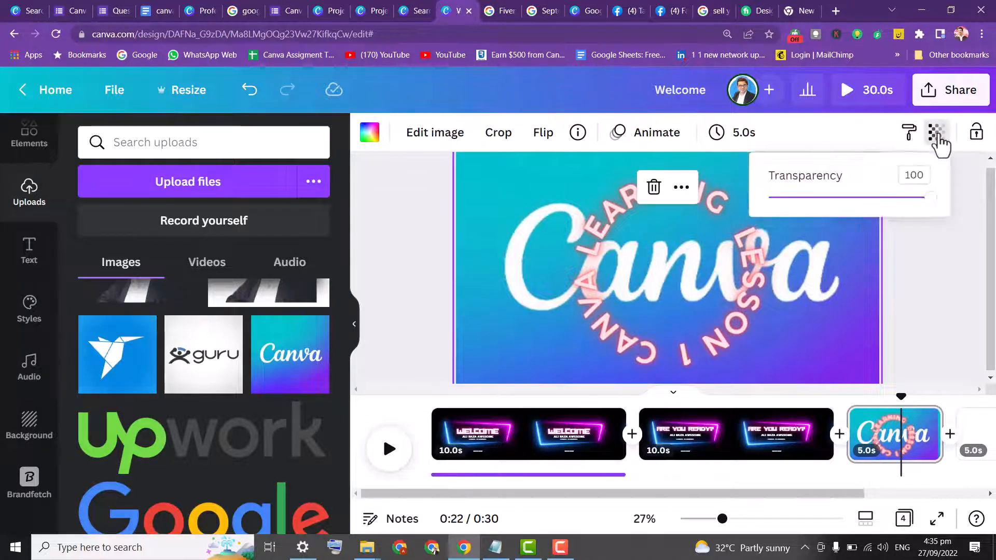
left_click_drag(932, 207, 792, 213)
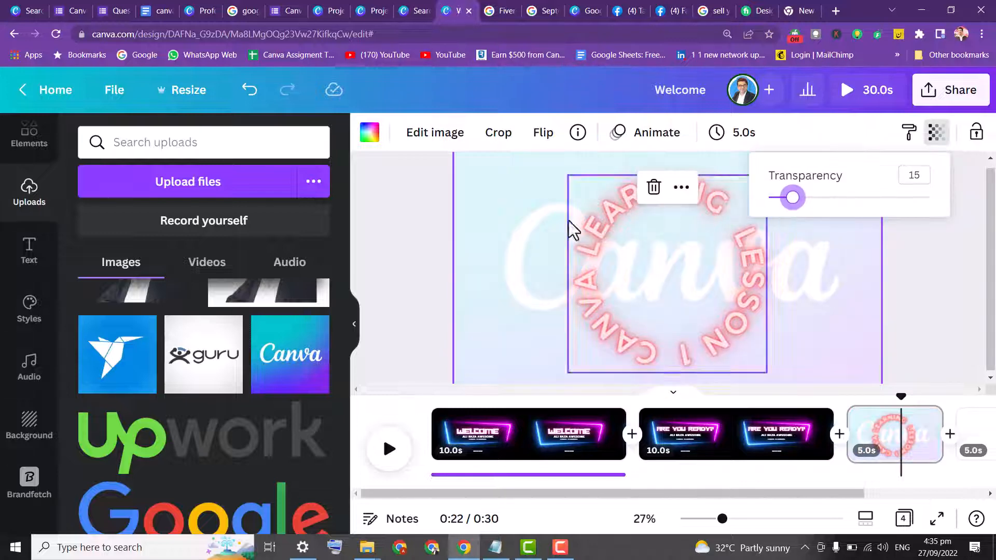
Select the curved text and move it slightly up over the logo
left_click(379, 196)
left_click_drag(696, 337, 690, 314)
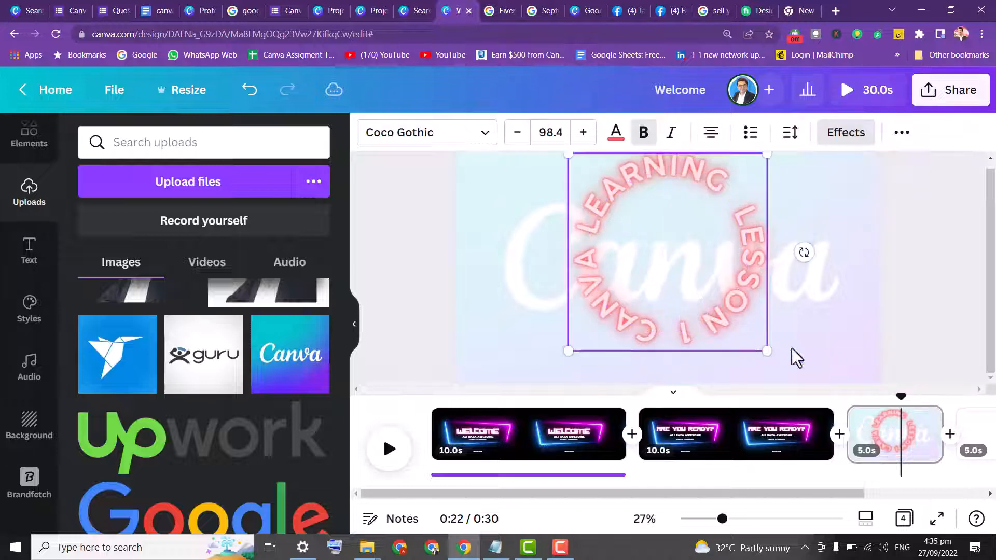
Open the blank fourth page and search Elements videos for canva
left_click(983, 430)
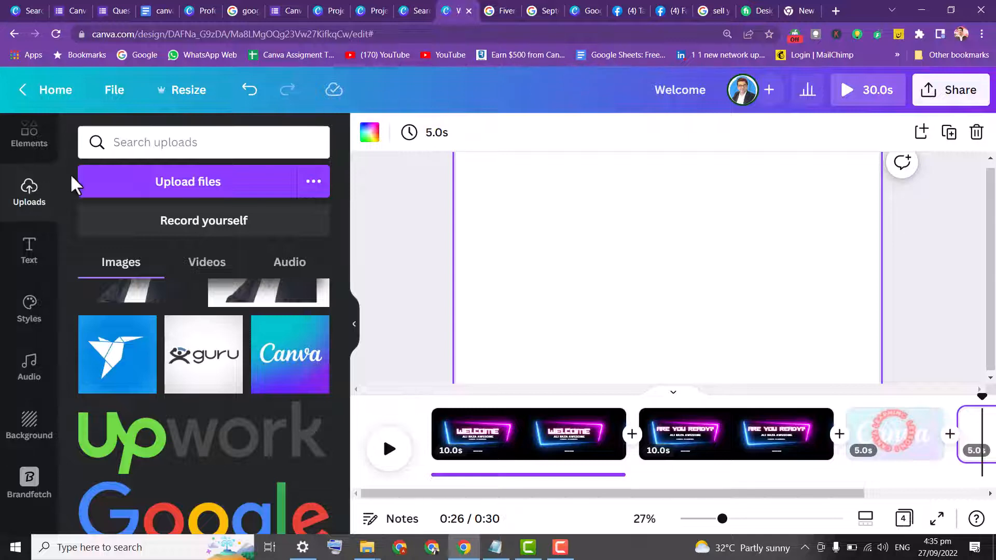
scroll(59, 150, "up", 2)
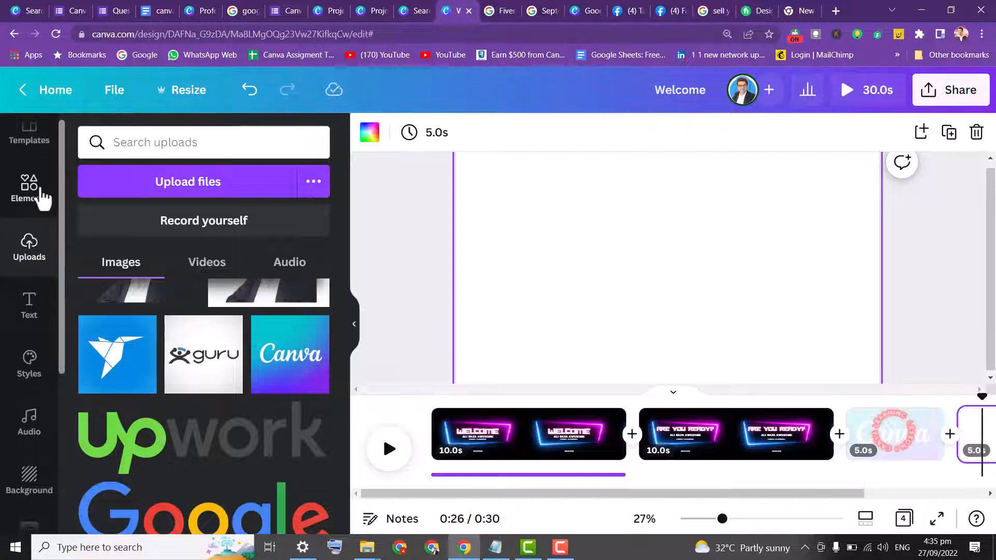
left_click(37, 197)
left_click(181, 149)
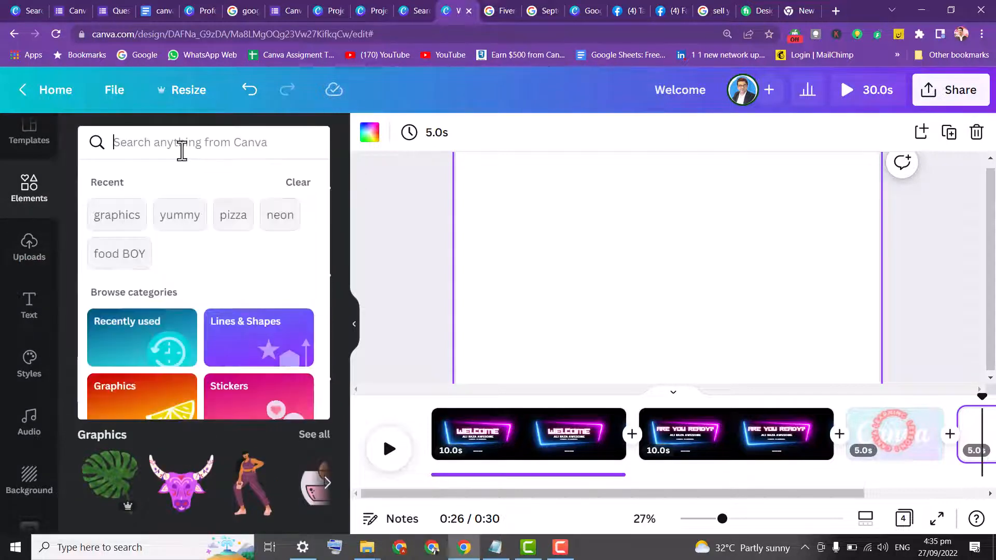
type("canva")
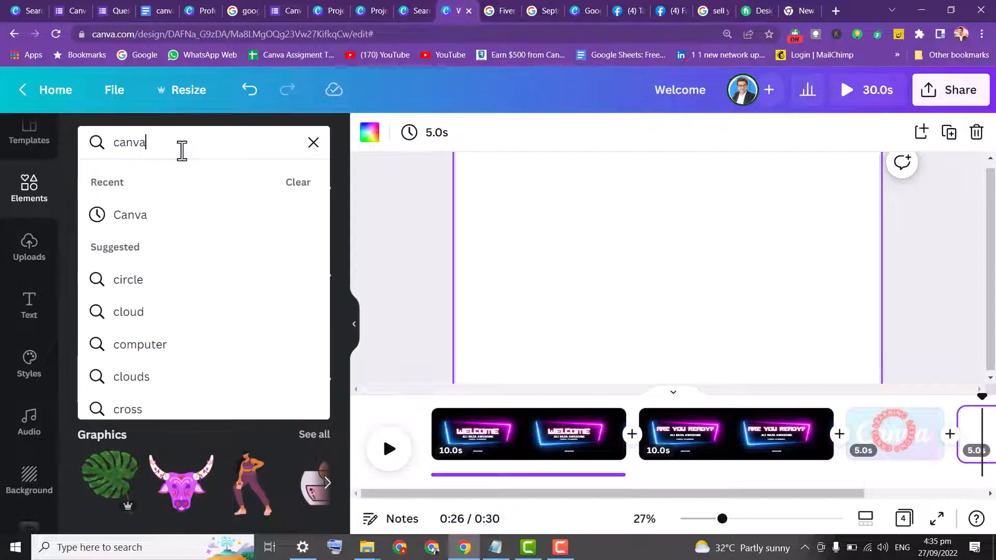
key("Return")
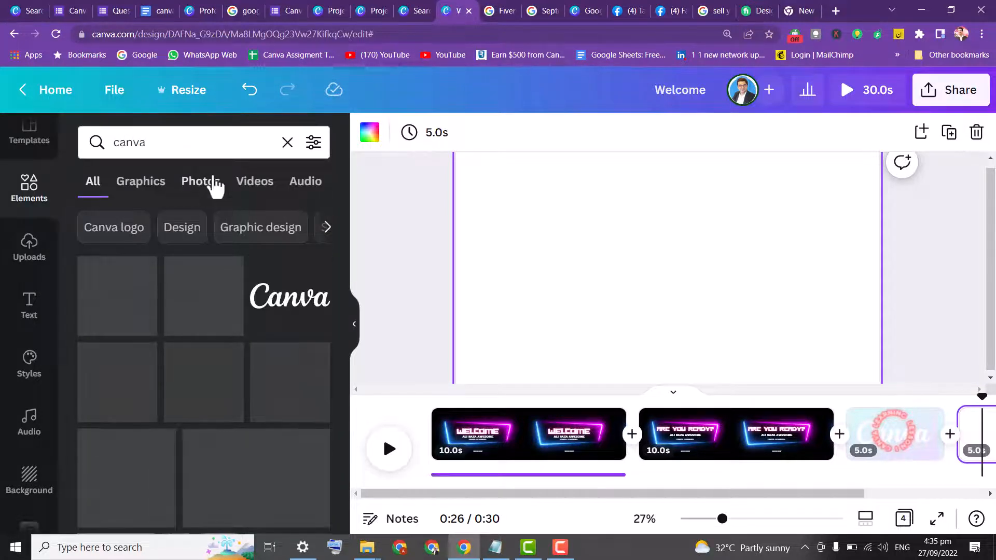
left_click(248, 193)
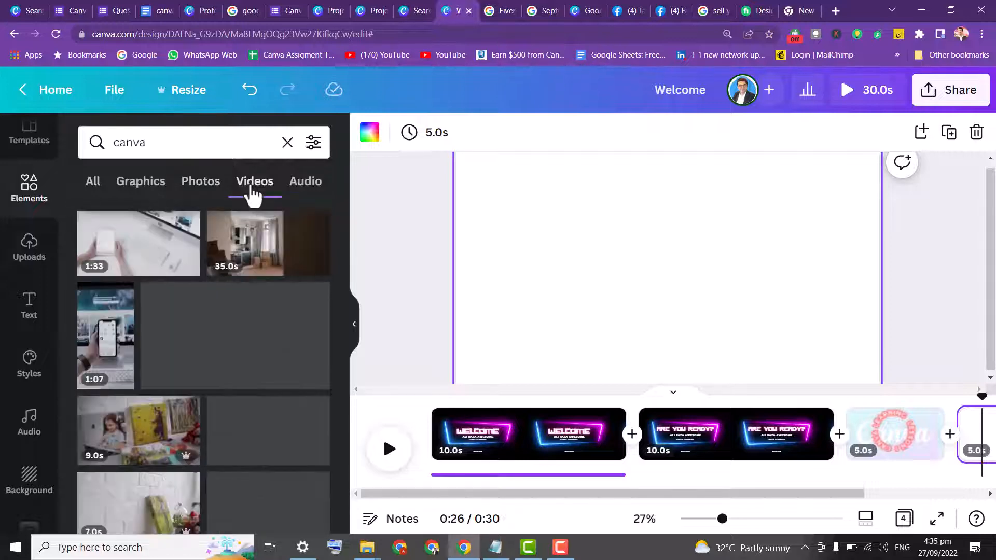
Search videos for boy learning and add the boy-with-tablet clip to the fourth page
left_click(174, 150)
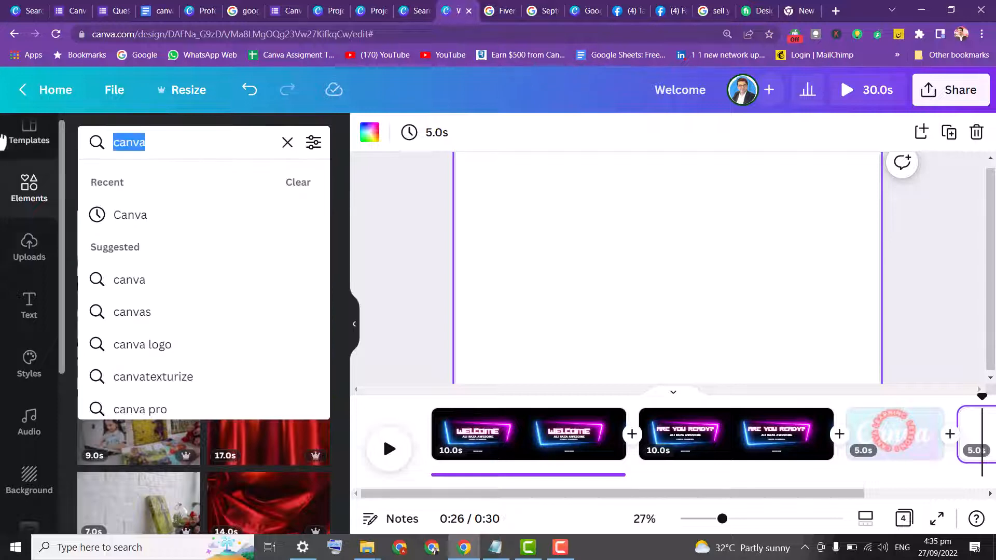
type("boy")
key("Return")
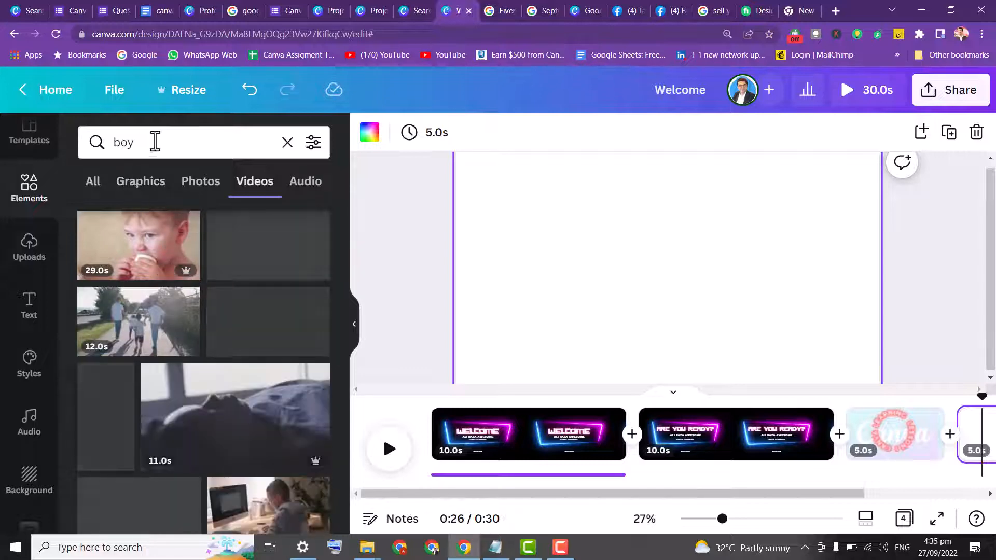
left_click(191, 147)
type("le")
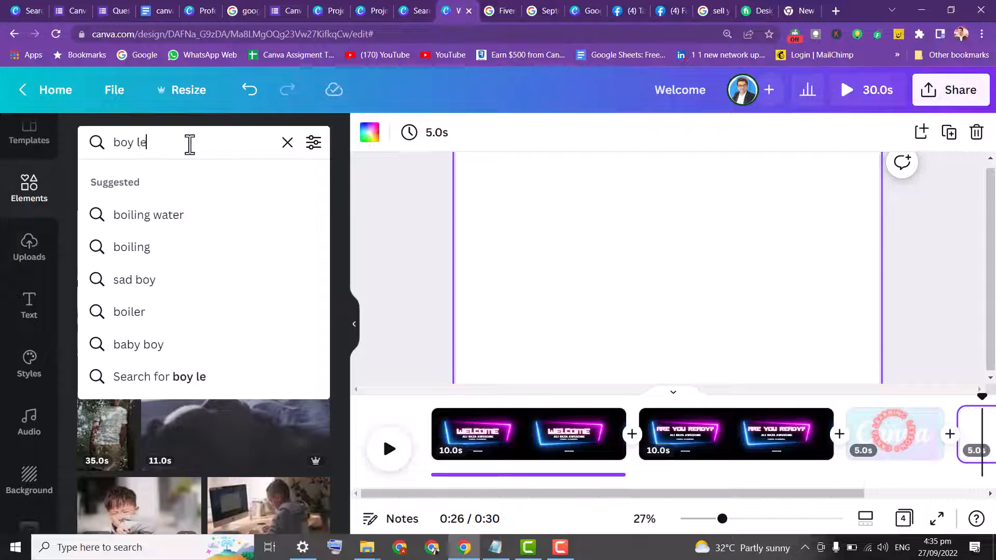
type("arning")
key("Return")
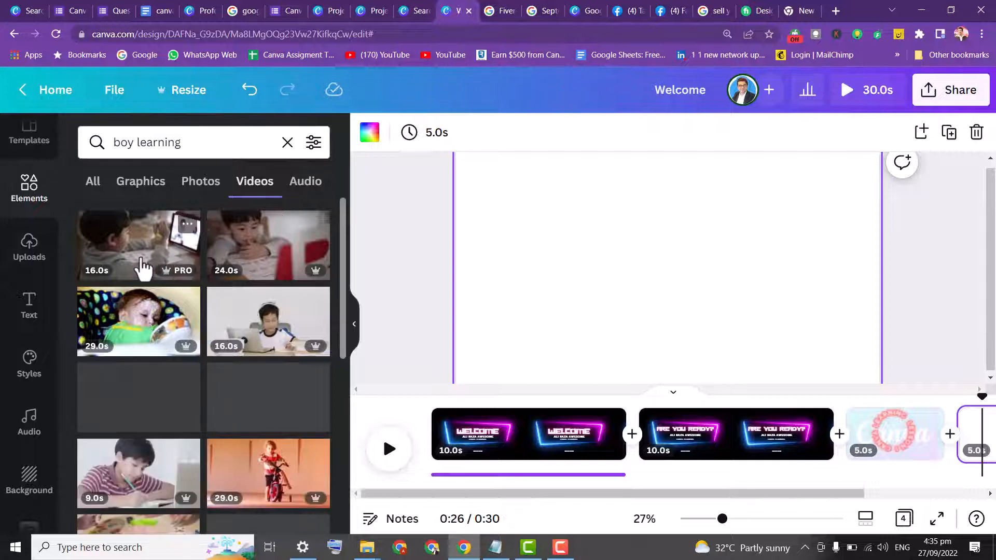
left_click(143, 267)
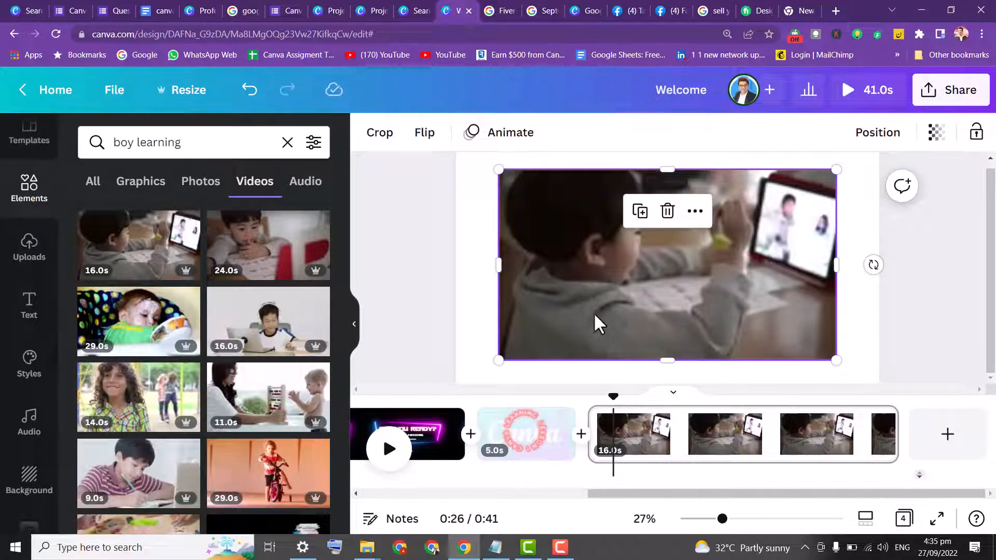
Resize and position the boy learning video so it fills the whole page
left_click_drag(595, 311, 543, 286)
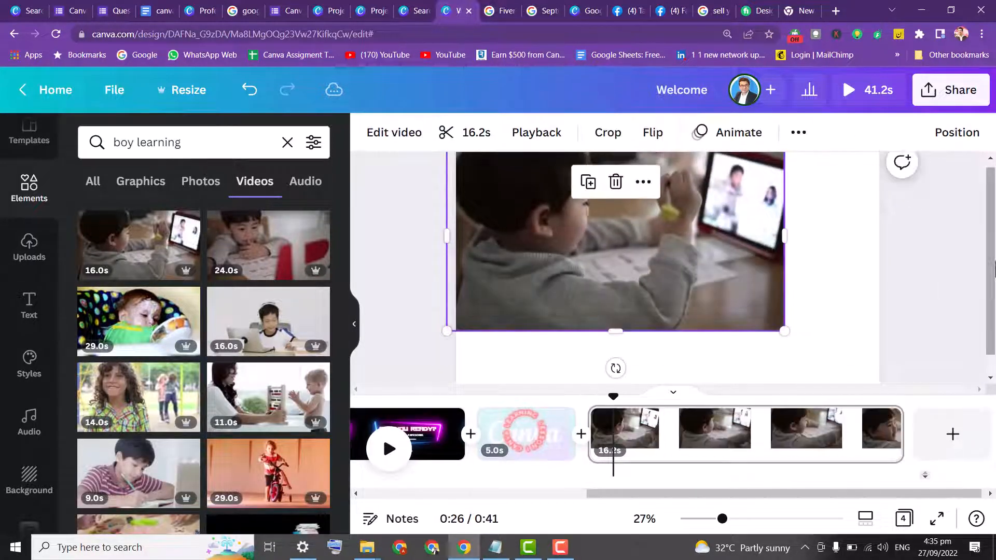
left_click(794, 351)
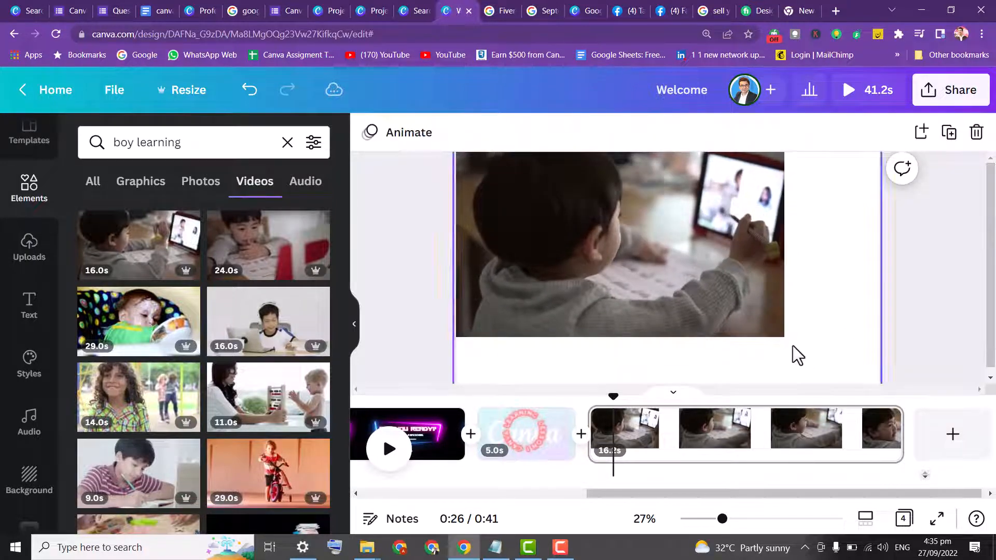
left_click(766, 332)
left_click_drag(778, 334, 910, 403)
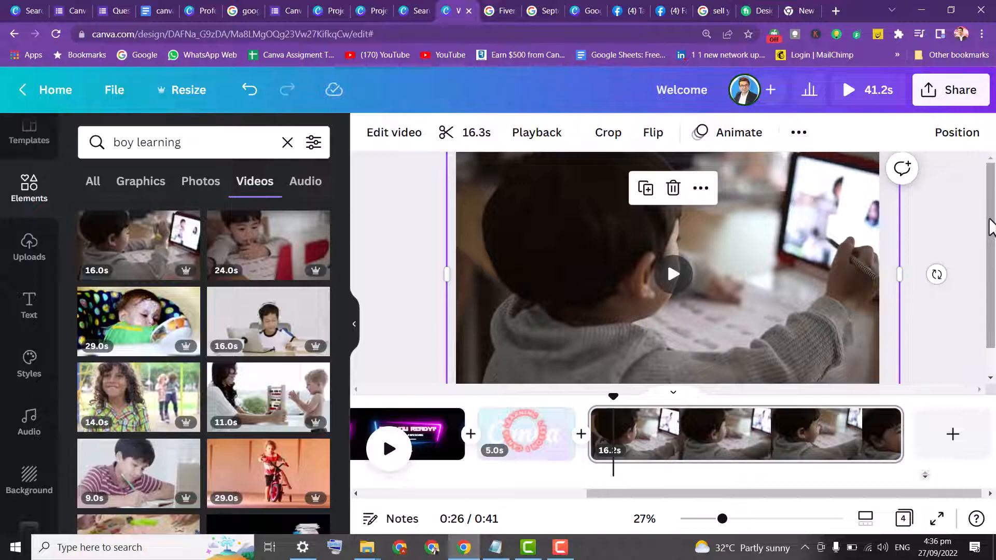
left_click(431, 208)
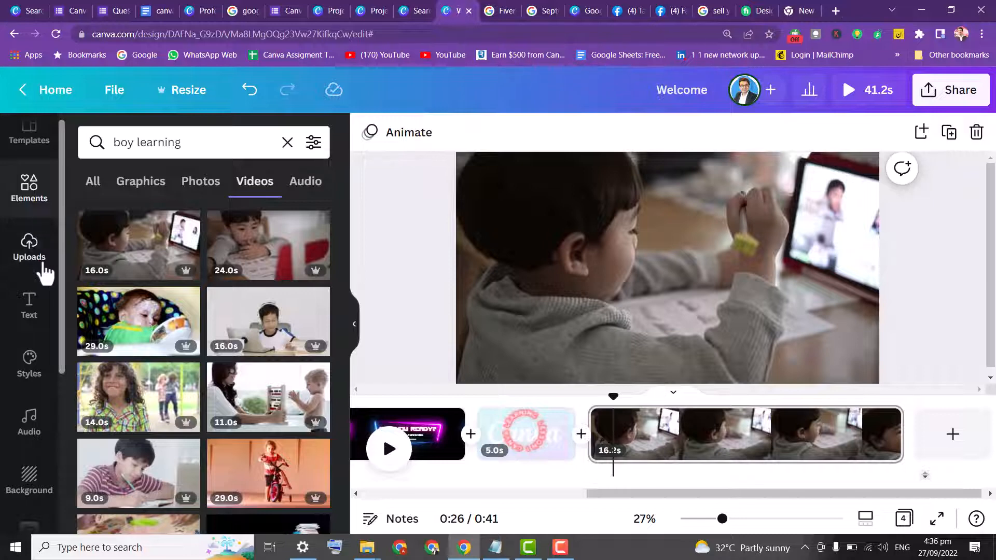
Add a heading to the fourth page and write "I am learning Canva First time"
left_click(24, 314)
left_click(234, 278)
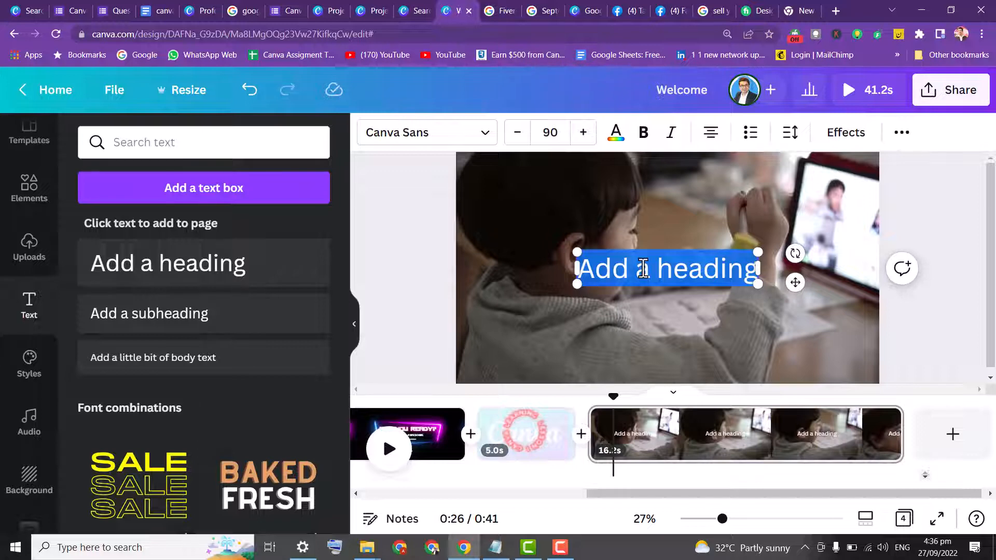
type("I am lear")
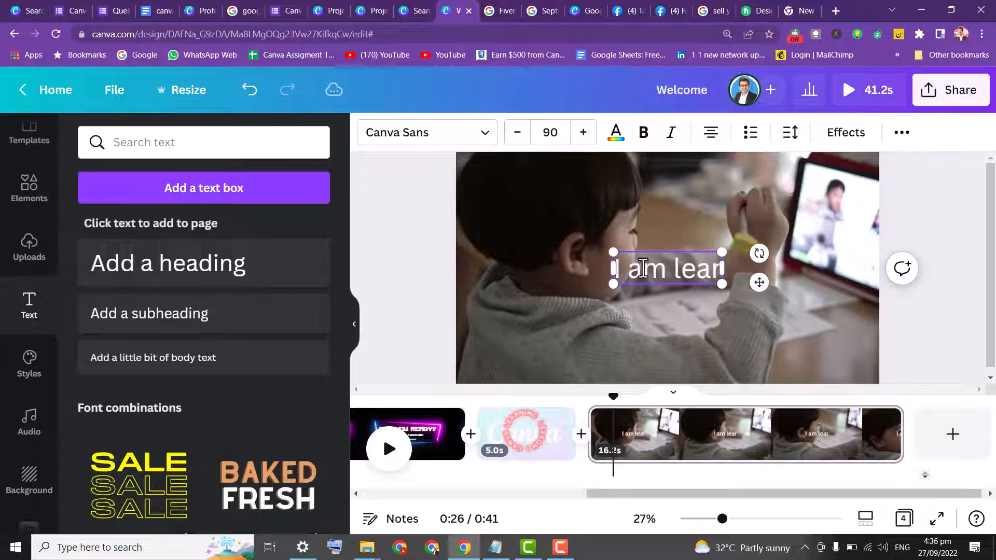
type("ning C")
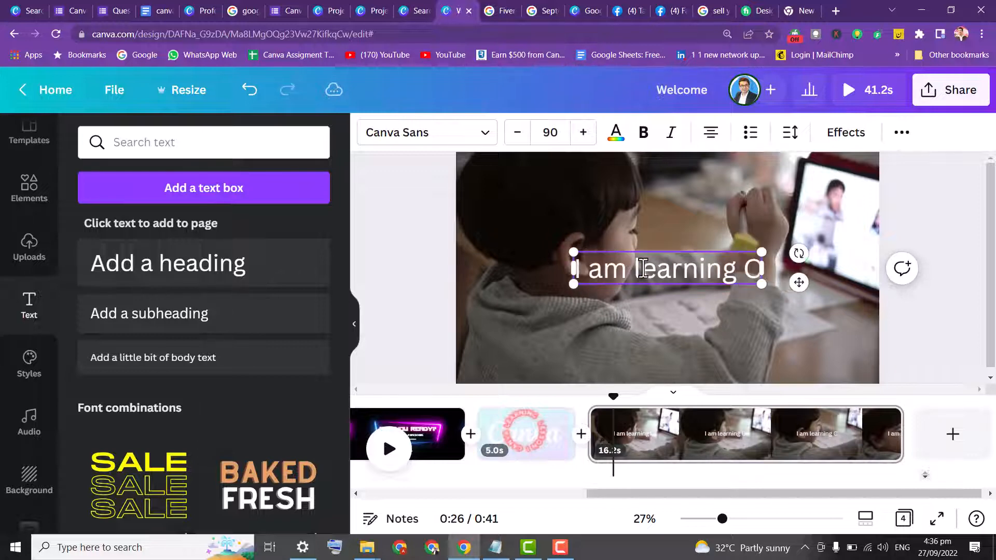
type("anva Firs")
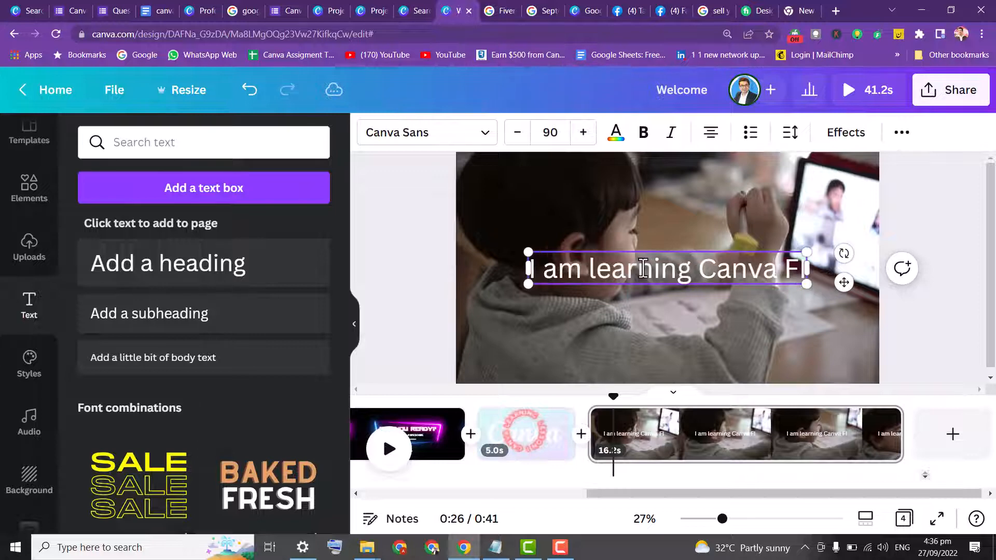
key("BackSpace")
key("BackSpace")
type("rst t")
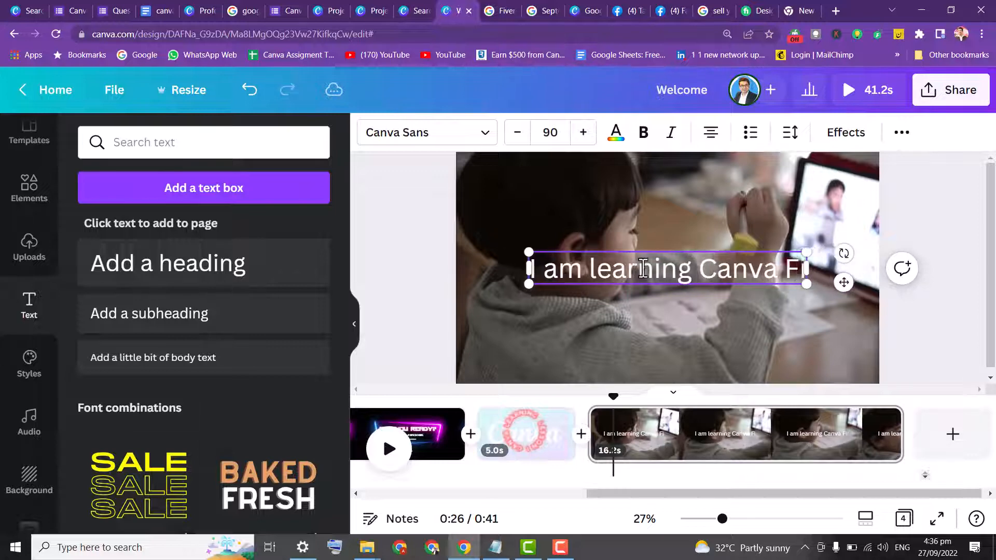
type("ime")
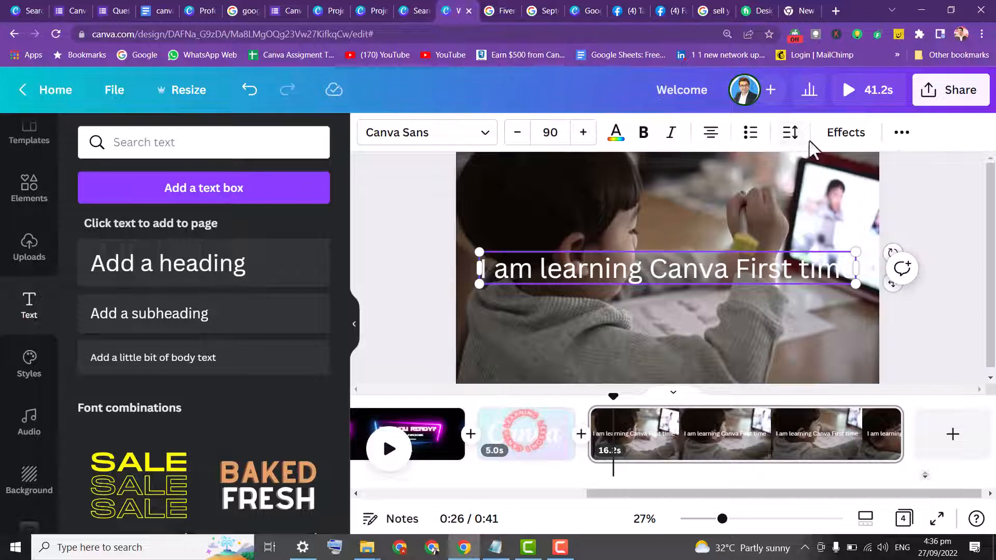
Apply the Background text effect to the heading and move it down near the bottom of the video
left_click(843, 132)
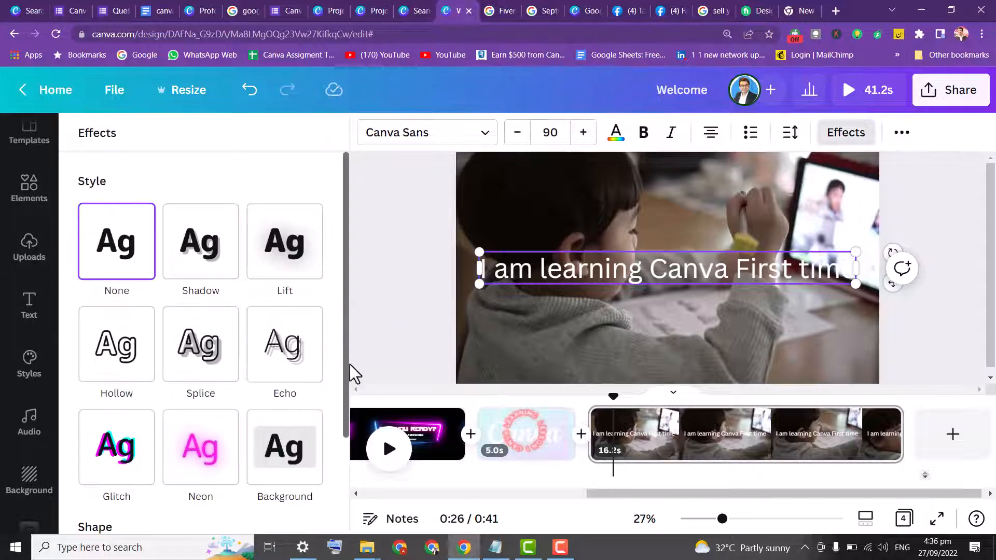
left_click(289, 455)
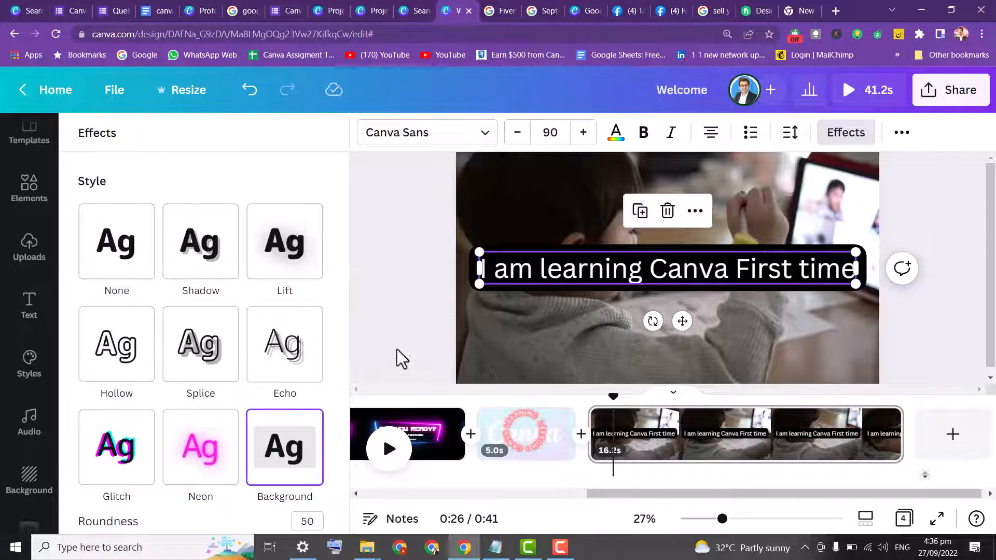
left_click(426, 201)
left_click_drag(638, 270, 635, 352)
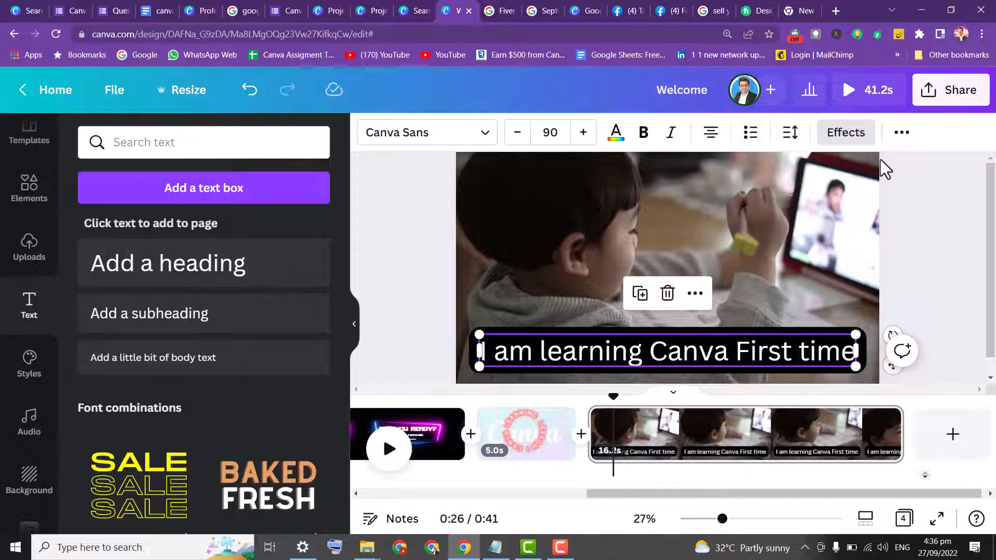
Animate the heading with the Typewriter text animation using the Character writing style
left_click(903, 135)
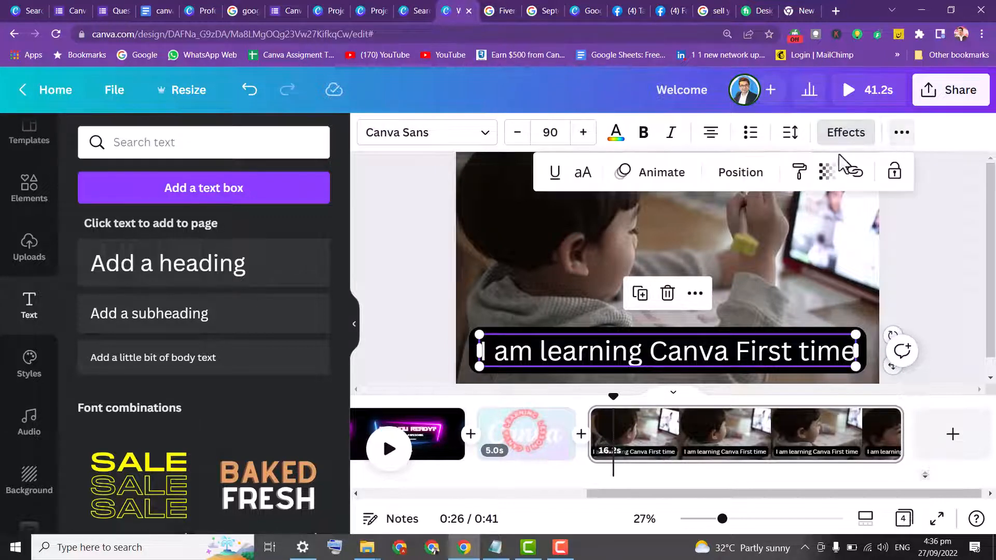
left_click(651, 176)
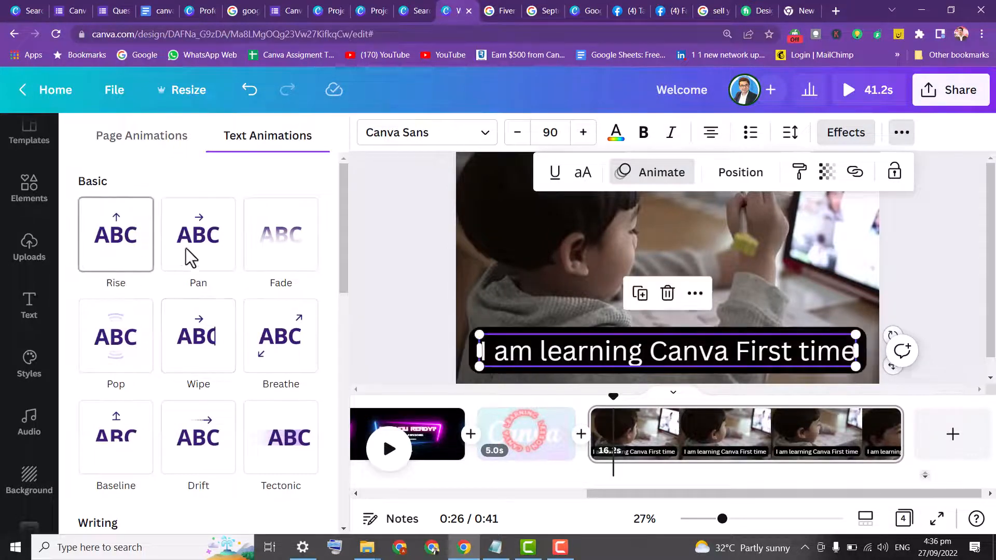
left_click_drag(342, 221, 352, 281)
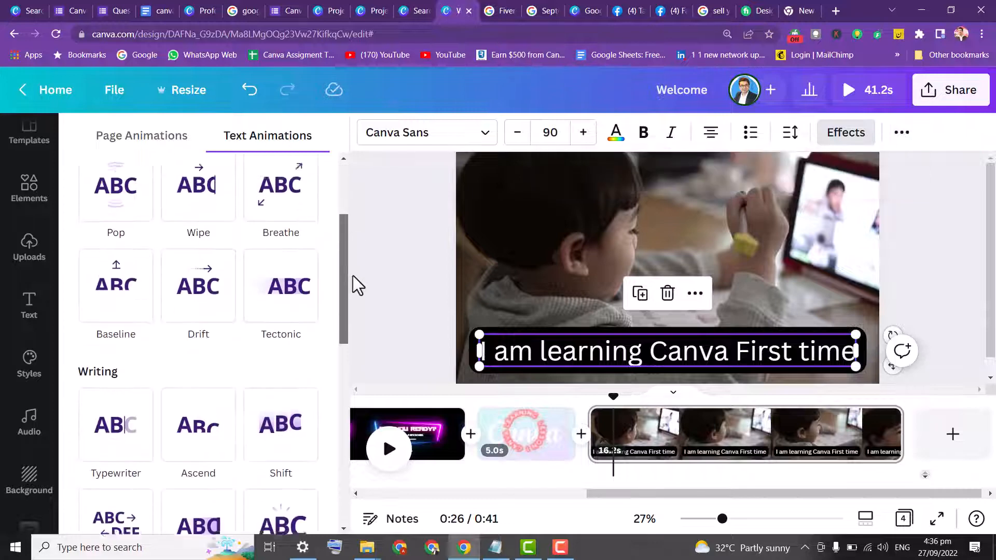
left_click(124, 430)
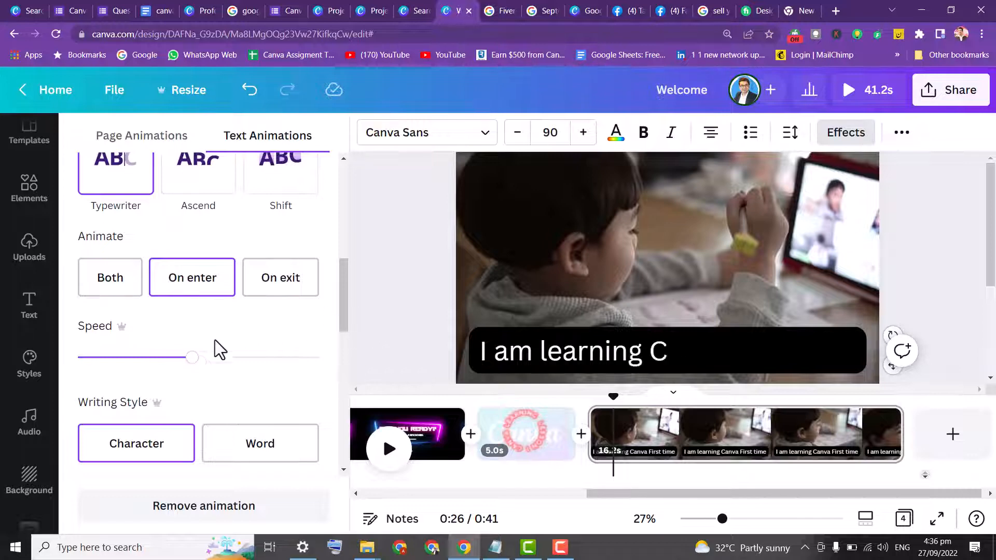
left_click(237, 450)
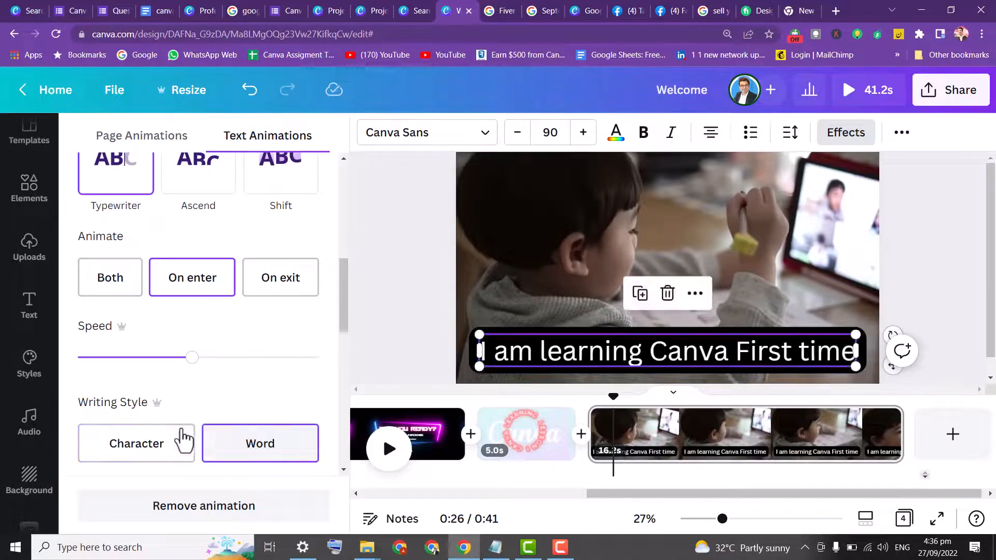
left_click(161, 440)
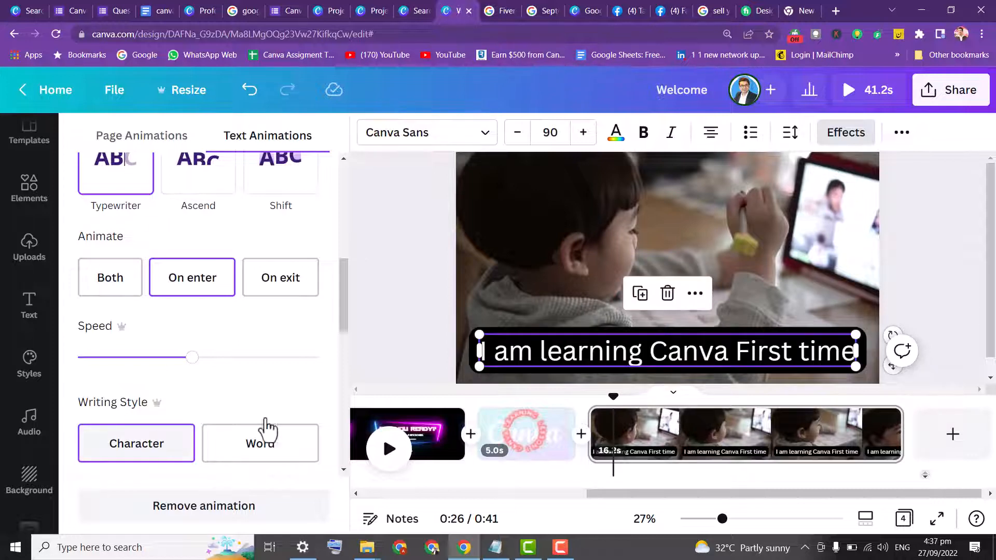
Search the audio library for typewriter and preview a typewriter sound
left_click(29, 305)
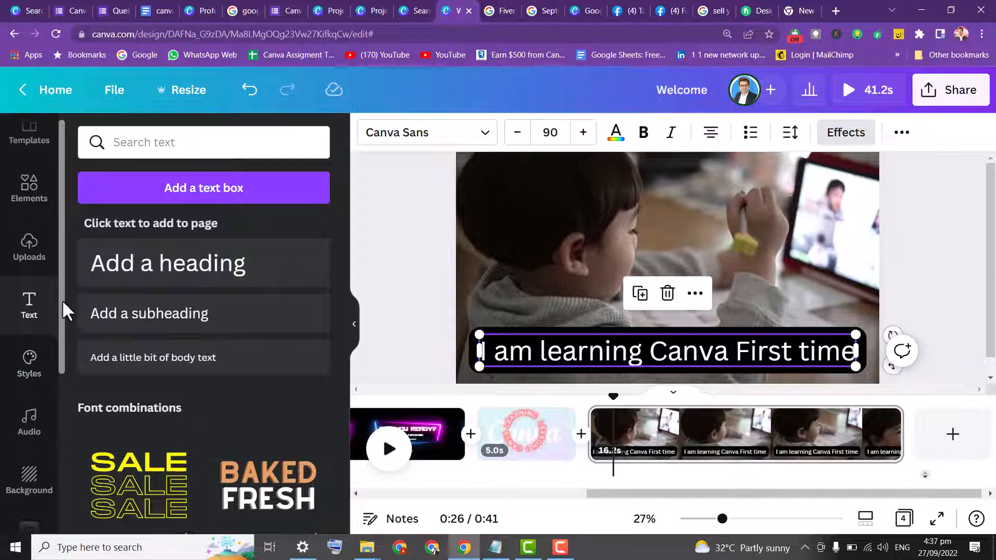
left_click(32, 423)
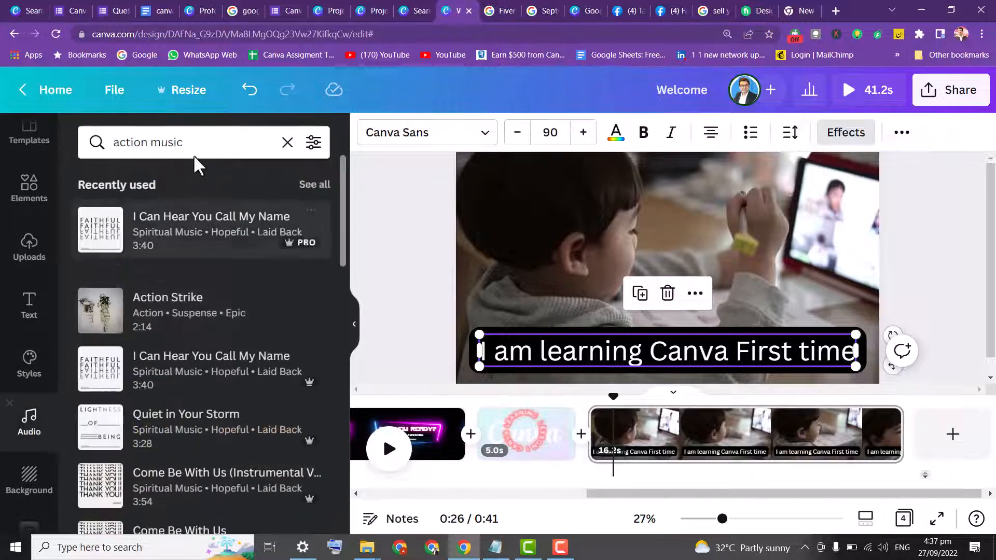
left_click(288, 145)
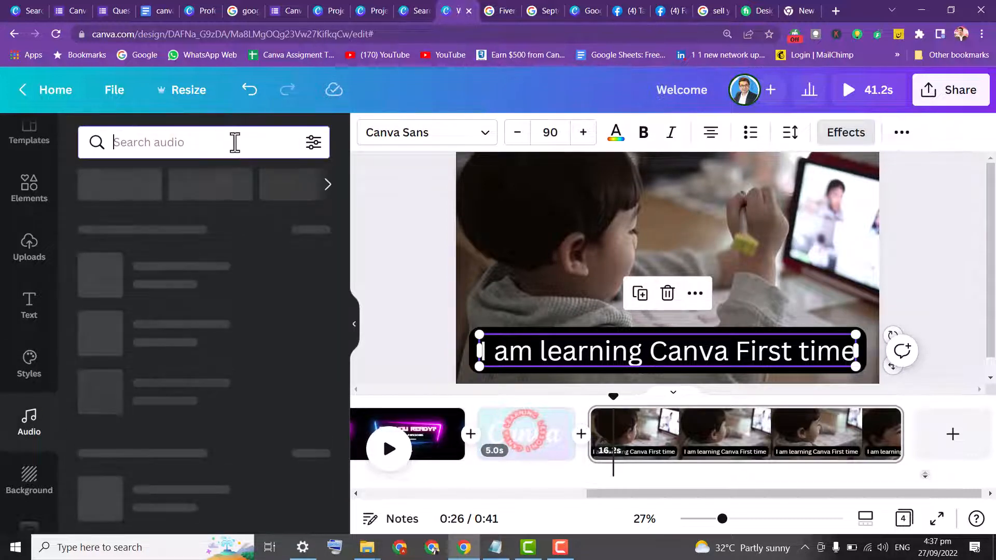
type("typ")
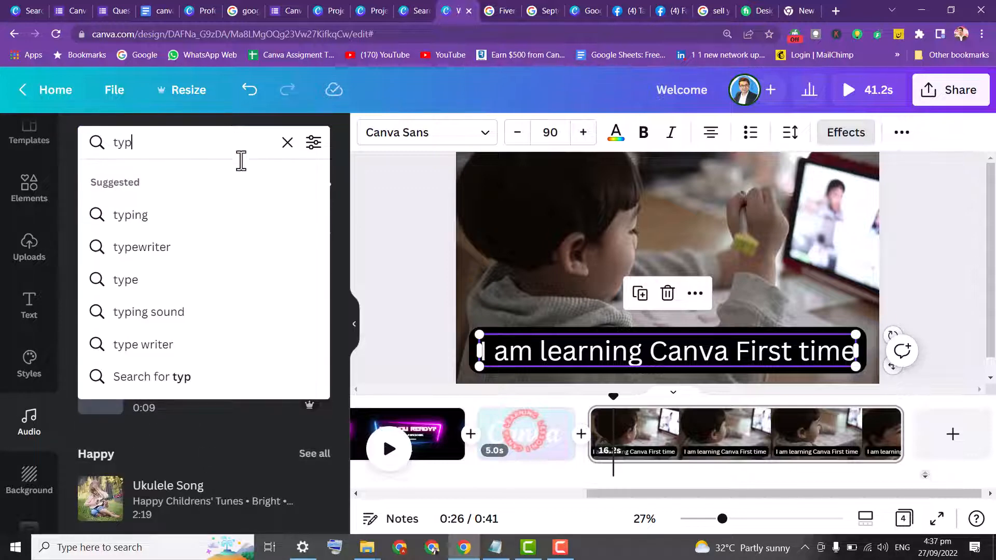
left_click(188, 249)
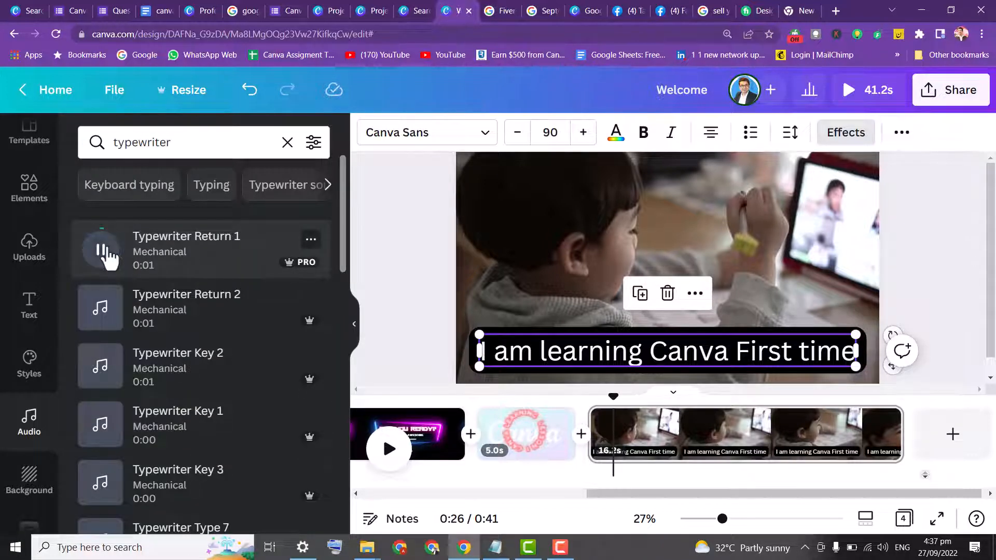
left_click(100, 309)
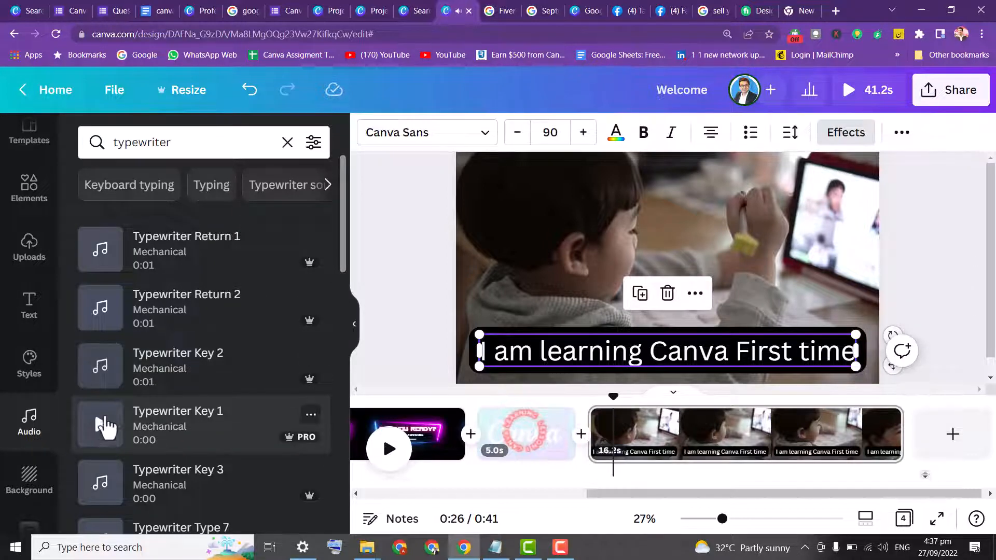
Browse the Keyboard typing and Typewriter sound effect audio suggestions, previewing clips, and search Typewriter again
left_click(154, 198)
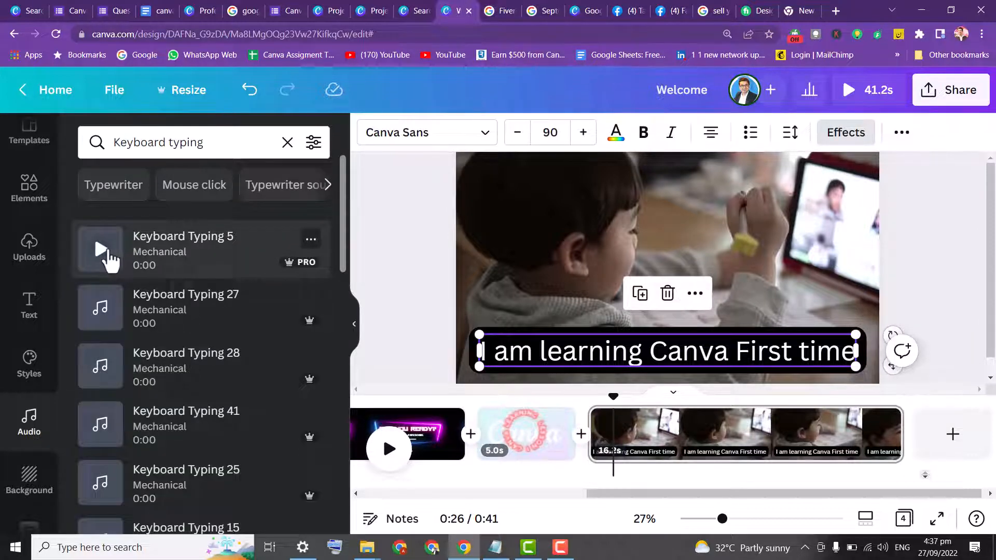
left_click(103, 251)
left_click(117, 191)
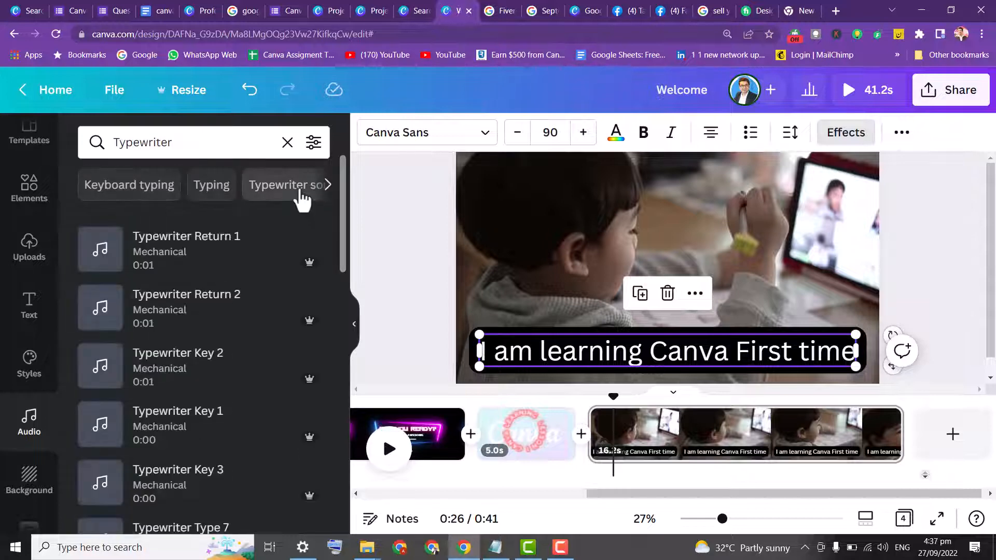
left_click(301, 193)
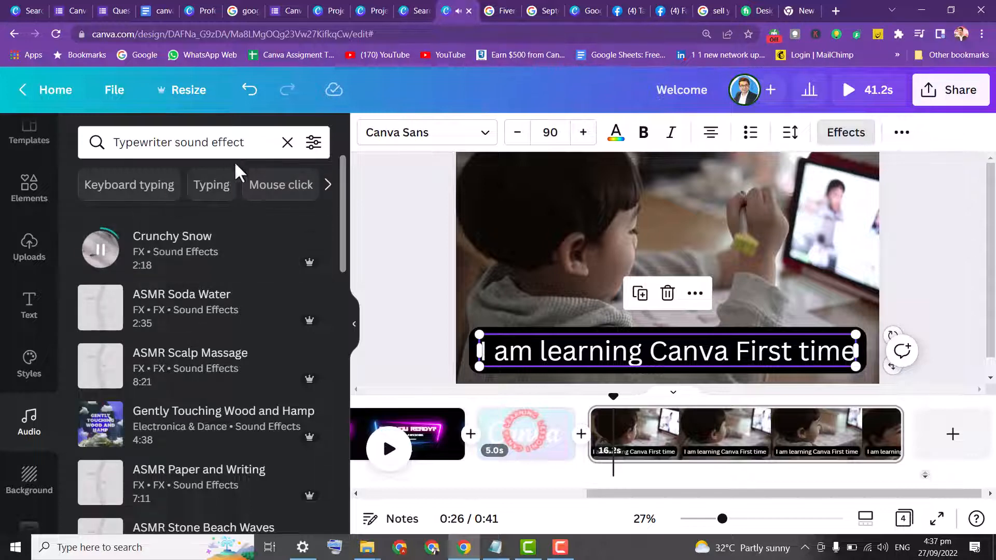
left_click(100, 307)
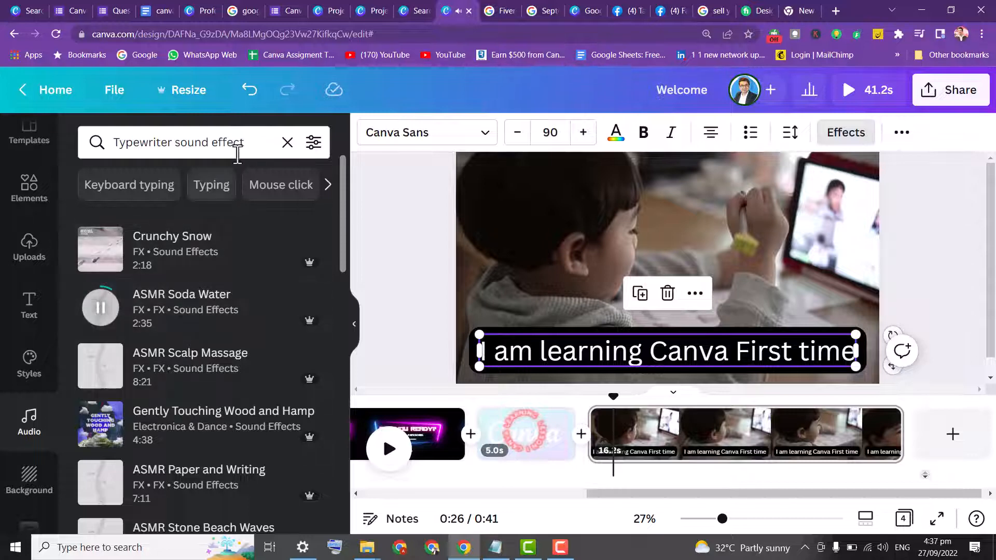
left_click(253, 147)
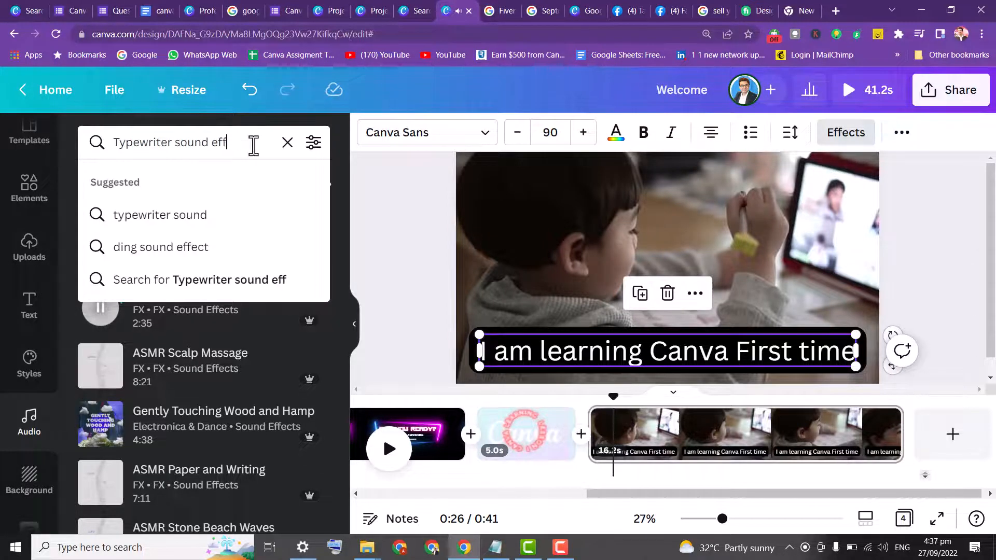
key("BackSpace")
key("BackSpace")
key("BackSpace")
key("BackSpace")
key("BackSpace")
key("BackSpace")
key("Return")
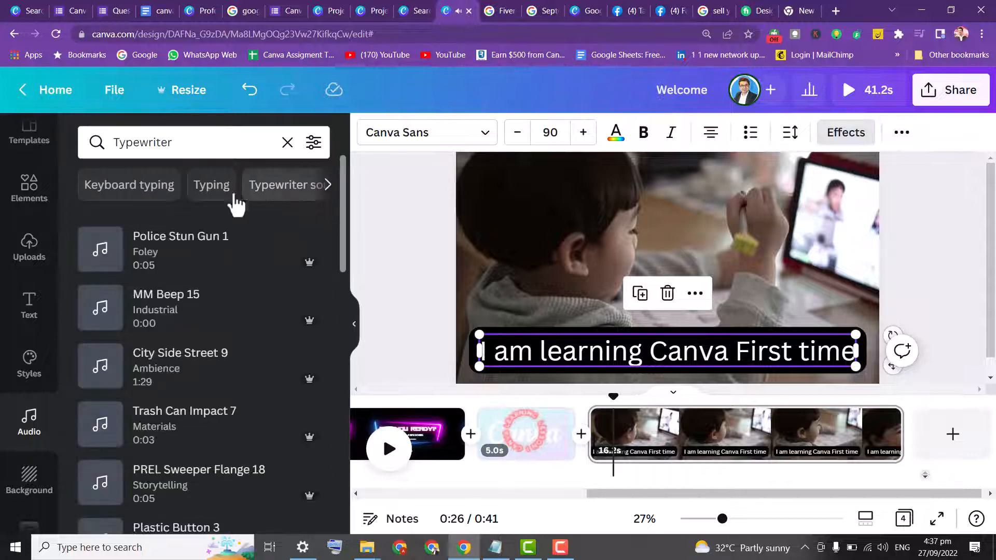
Browse the Typing audio results, preview several clips, and add Keyboard Type 2 to the fourth page's video
left_click(216, 186)
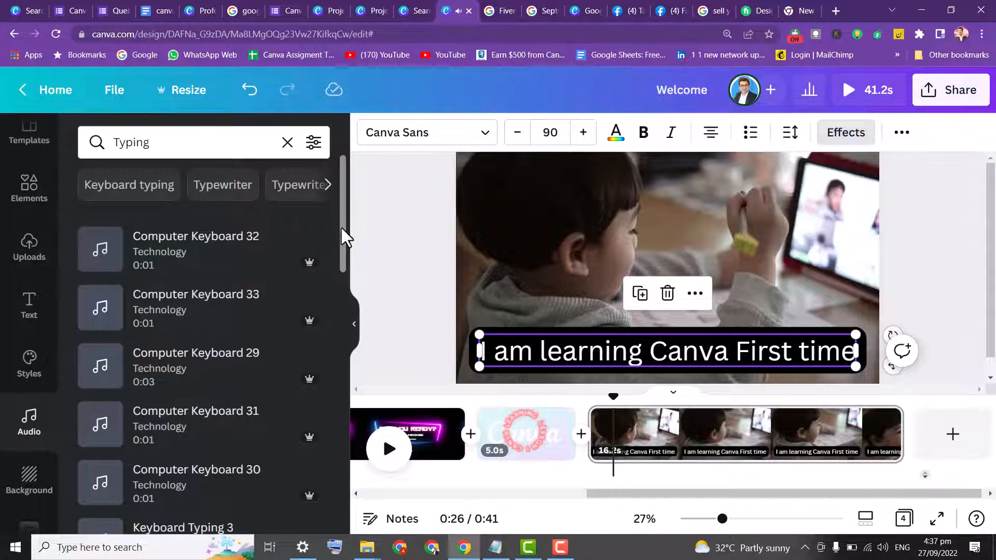
left_click_drag(341, 225, 341, 328)
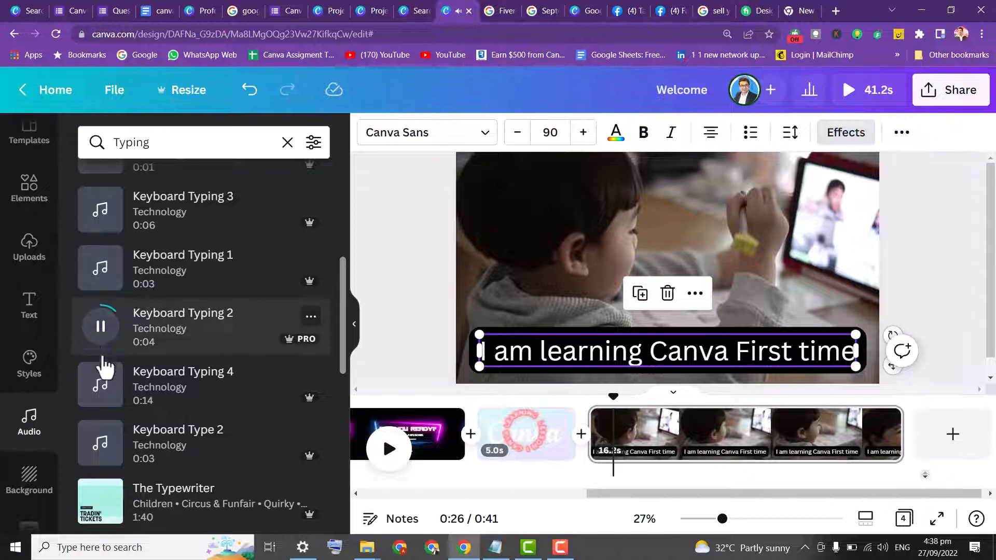
left_click(100, 384)
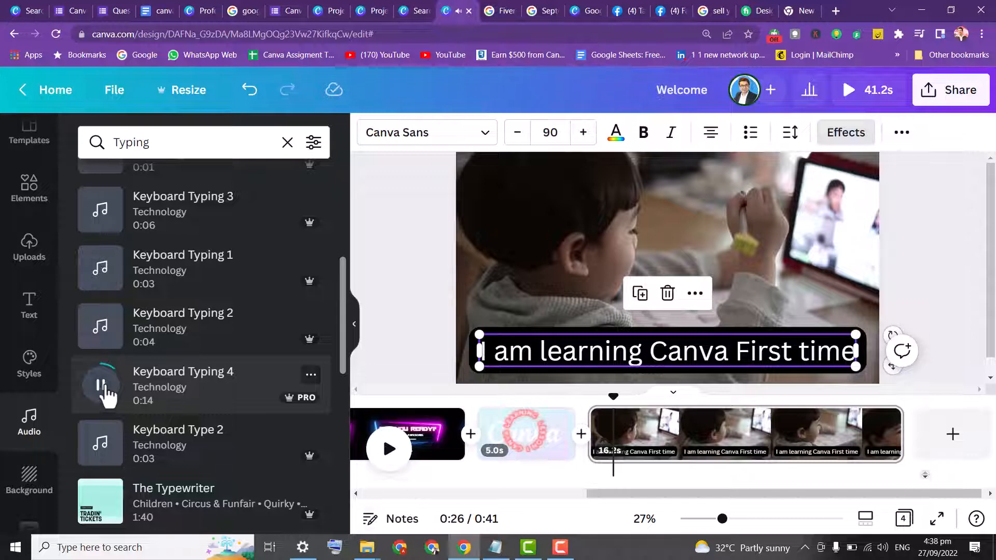
left_click(104, 499)
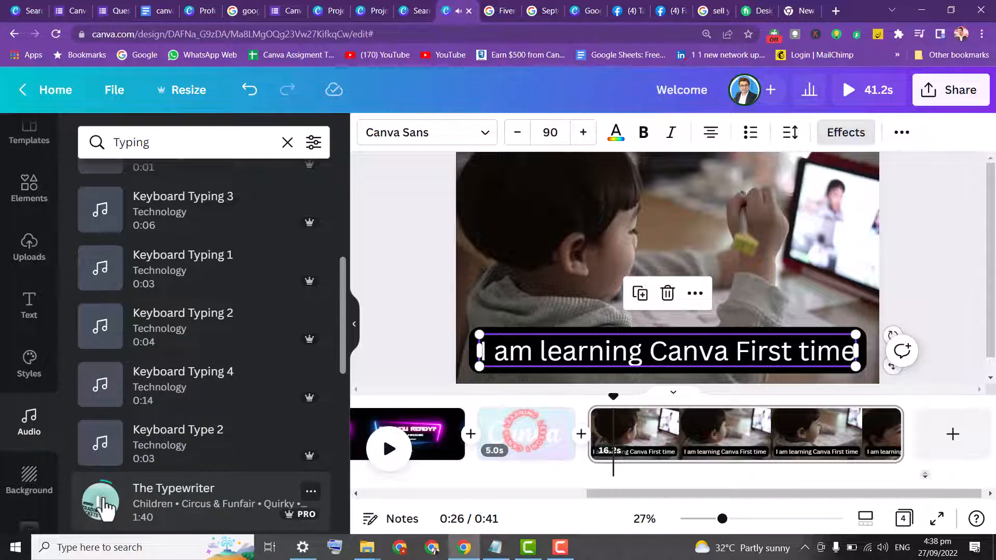
left_click(104, 499)
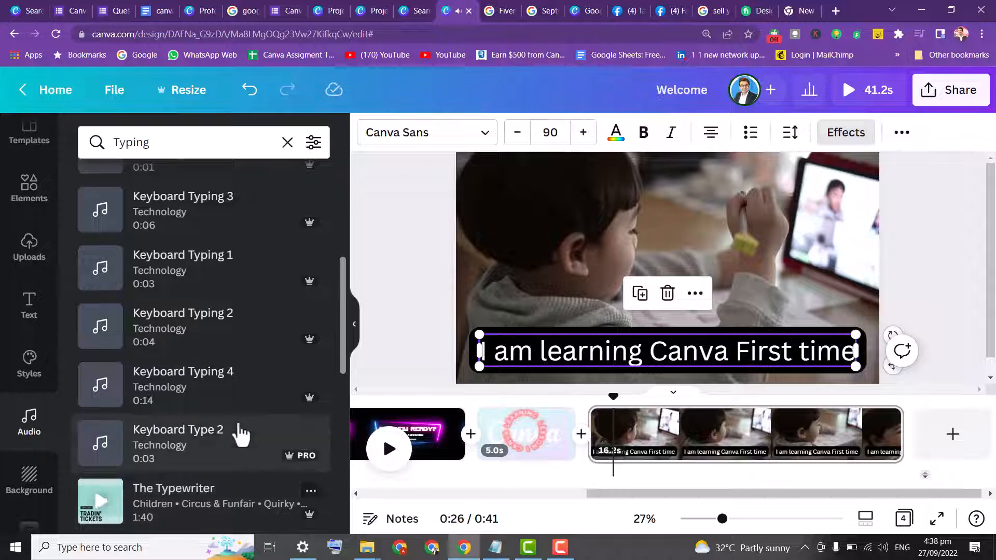
left_click(107, 442)
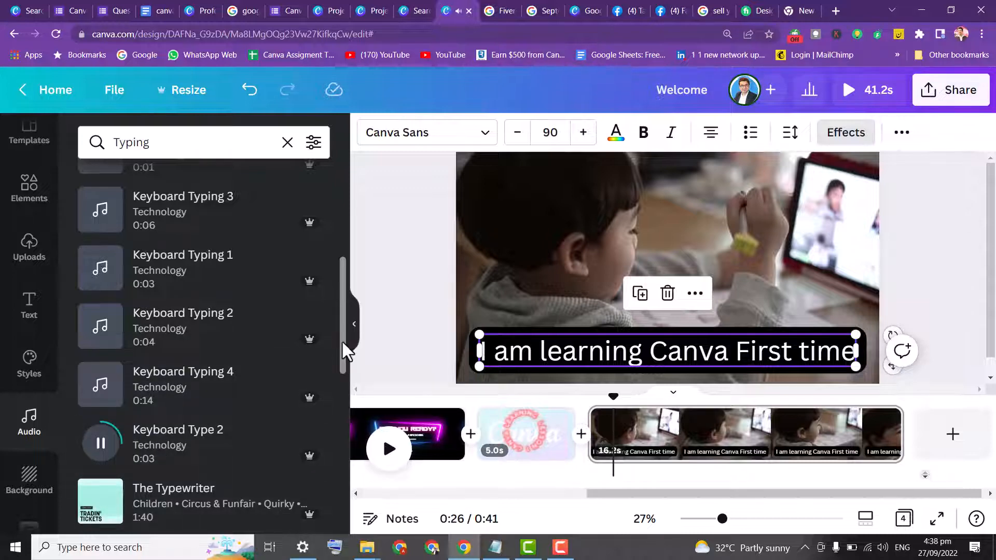
mouse_move(342, 343)
left_mouse_down()
mouse_move(336, 391)
mouse_move(336, 353)
left_mouse_up()
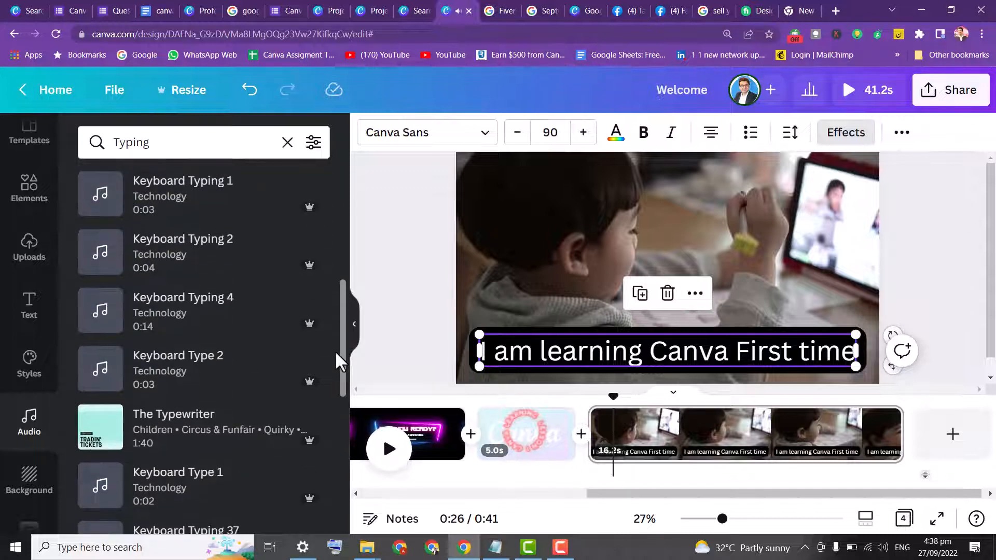
left_click_drag(173, 366, 592, 445)
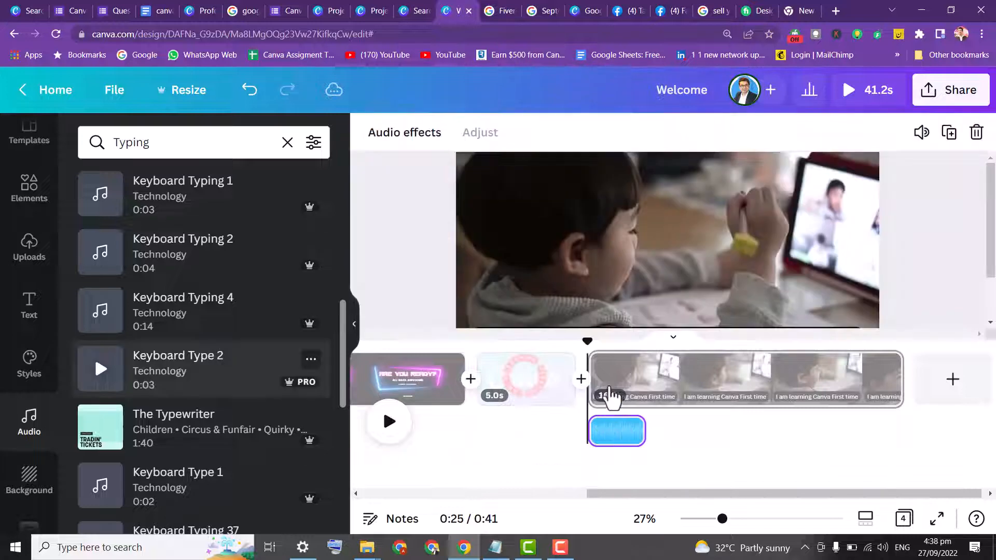
Preview the whole video in full screen, jumping ahead to the typing clip on the fourth page
left_click(850, 93)
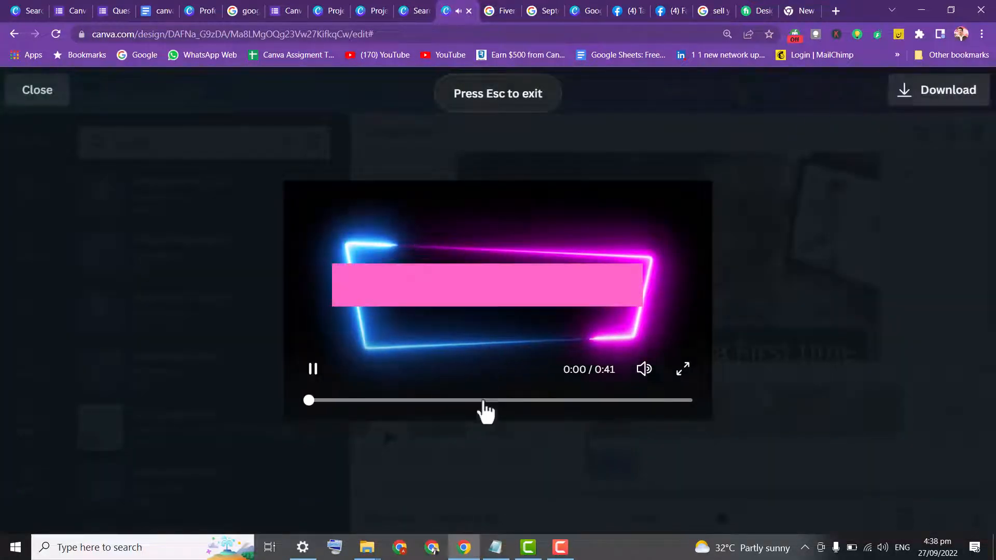
left_click(558, 401)
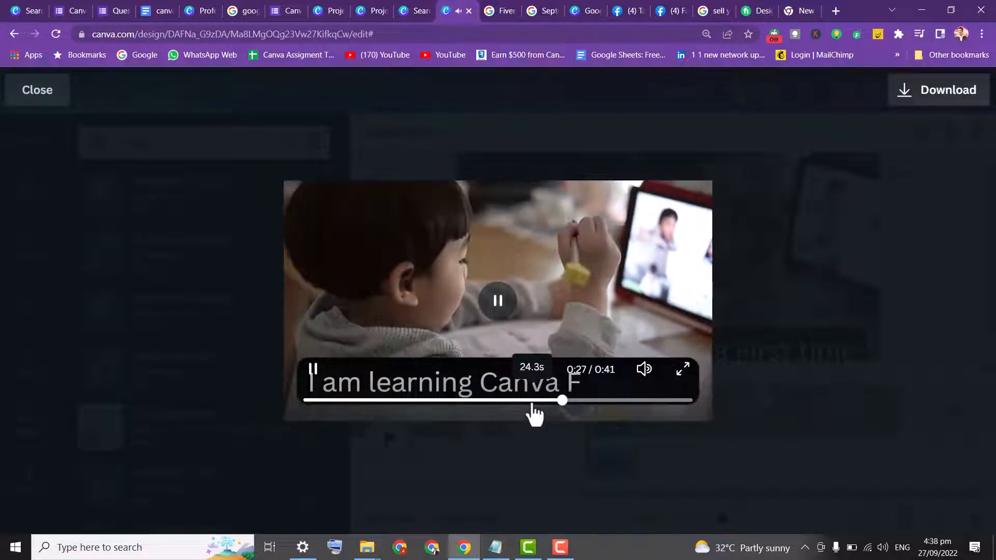
left_click(532, 403)
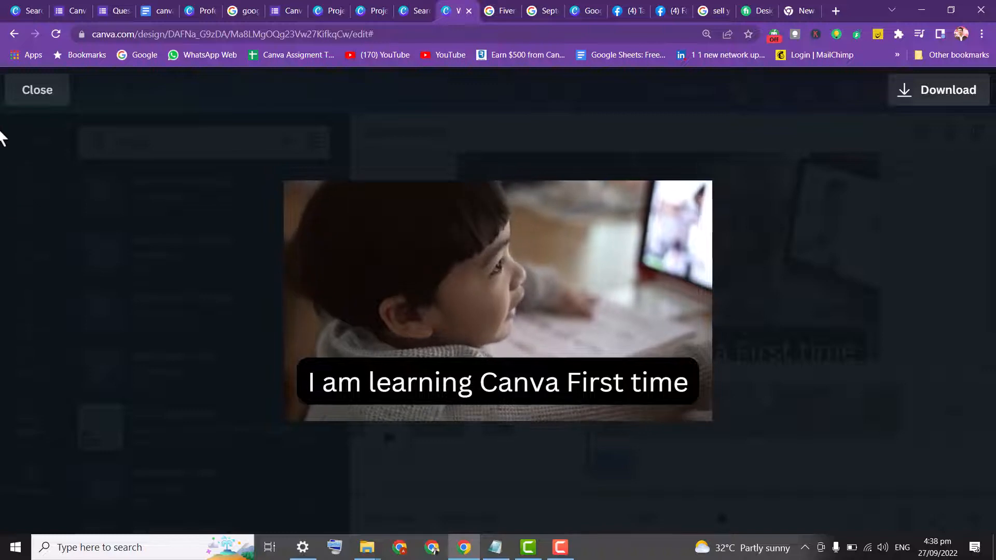
left_click(33, 107)
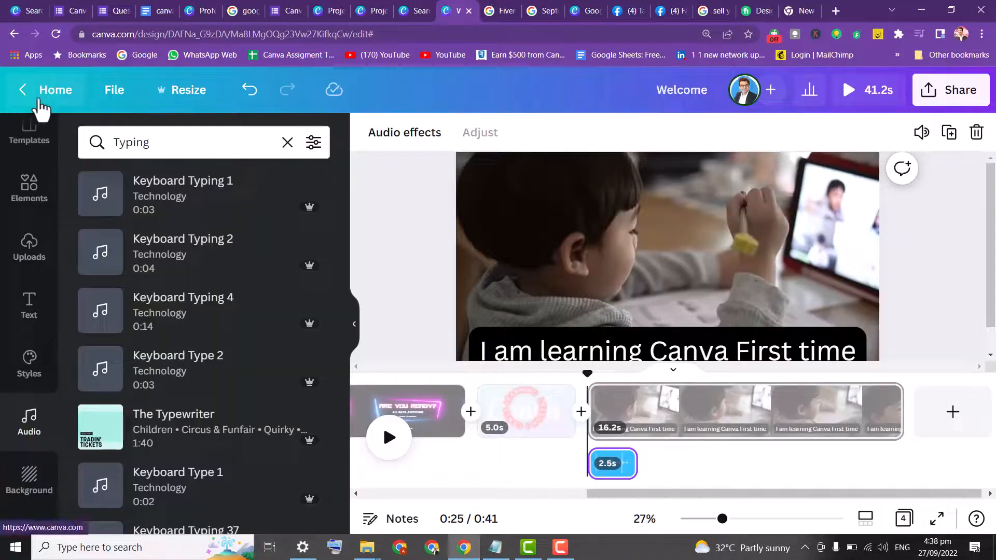
Add a new blank page after the fourth page and search the audio library for design
left_click(960, 428)
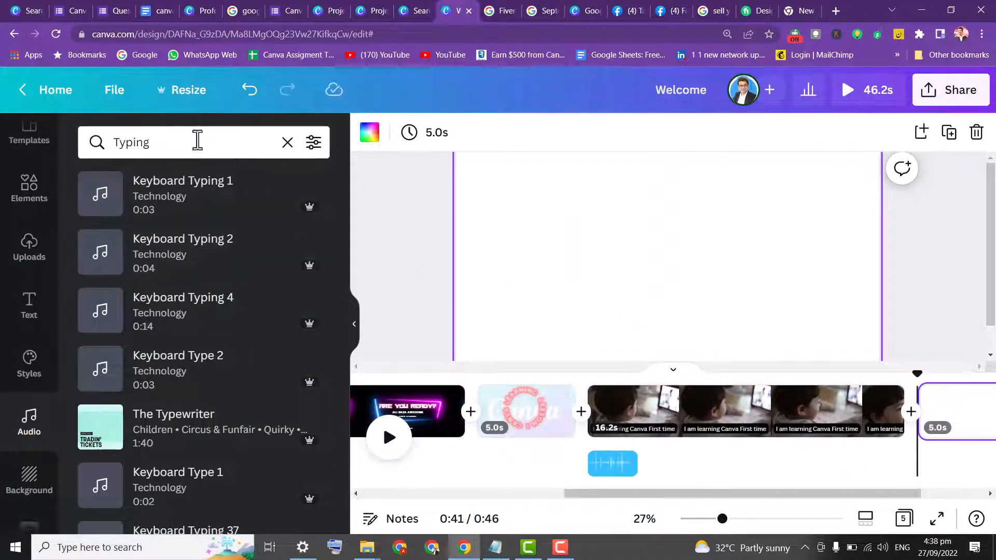
left_click(286, 145)
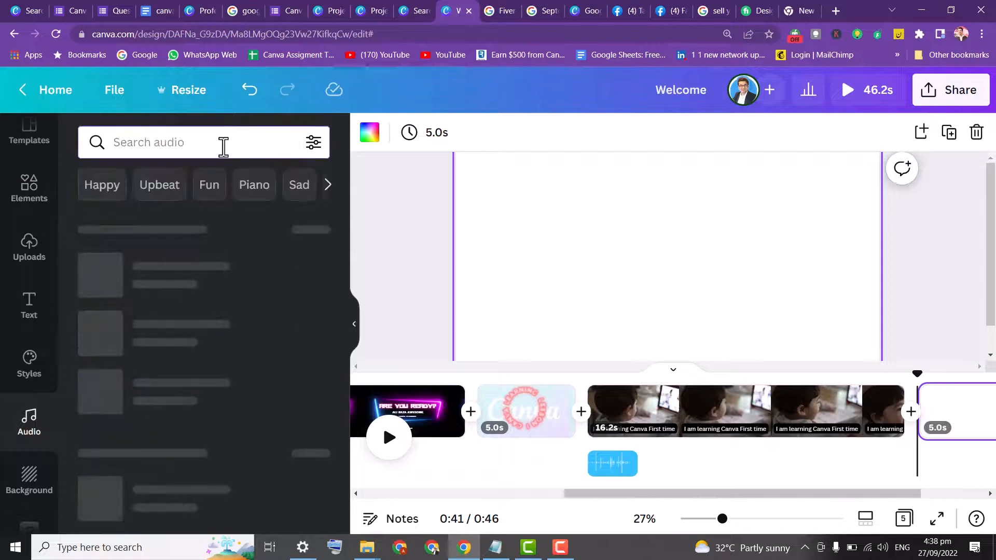
type("lz")
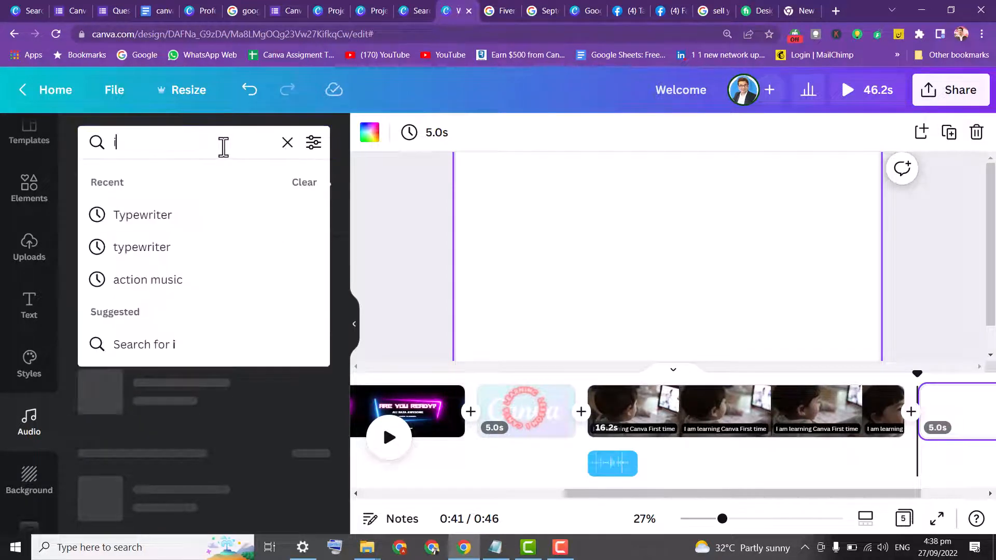
key("BackSpace")
key("BackSpace")
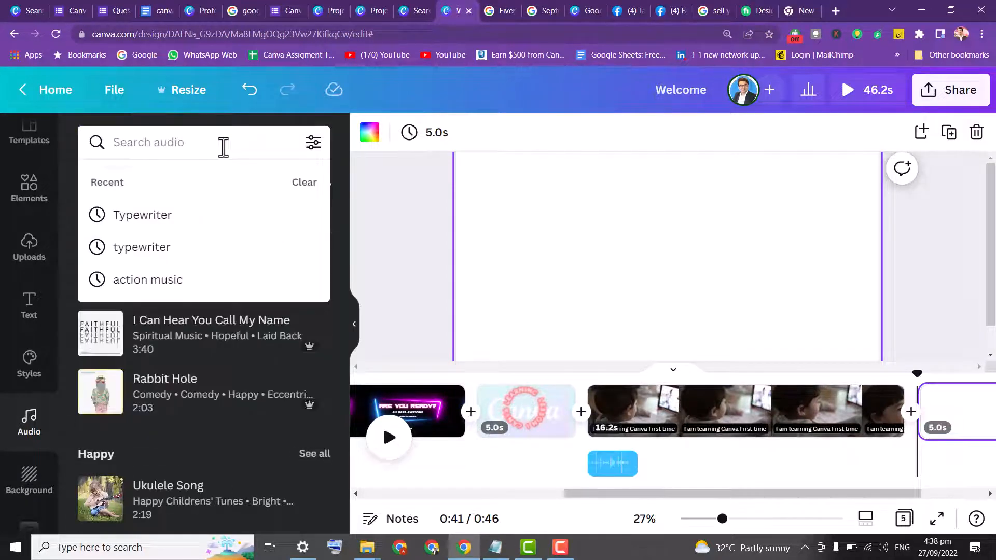
type("desing")
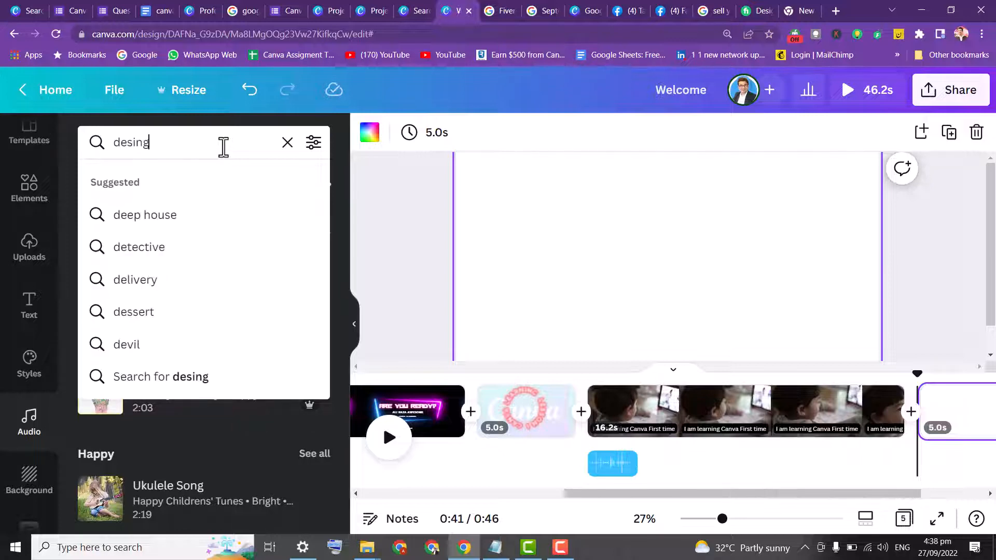
key("BackSpace")
key("BackSpace")
type("gn")
key("Return")
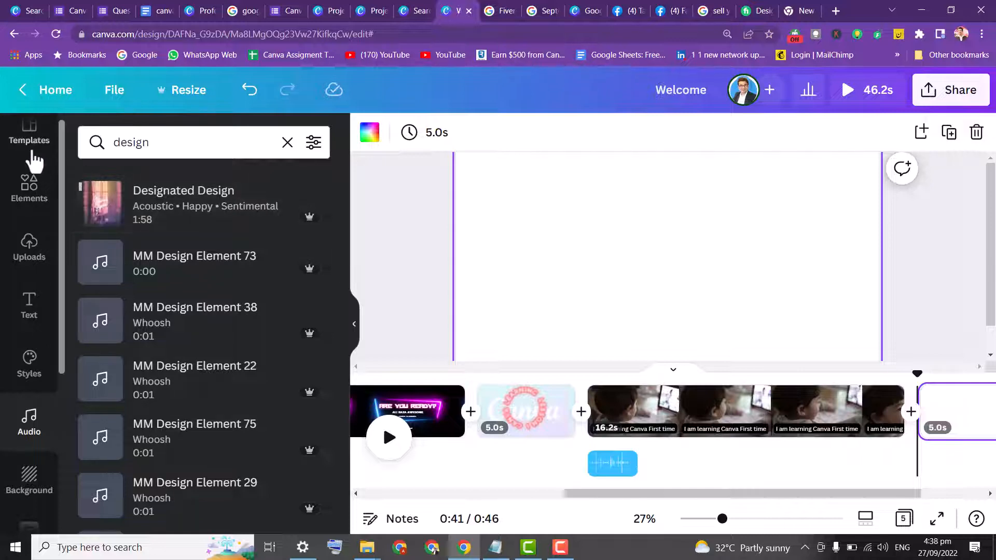
Search templates for design and apply the Newbie Designers Should Follow These Accounts page from Grey And Navy Modern 3D Object Designer Tips Video to the new page
left_click(31, 148)
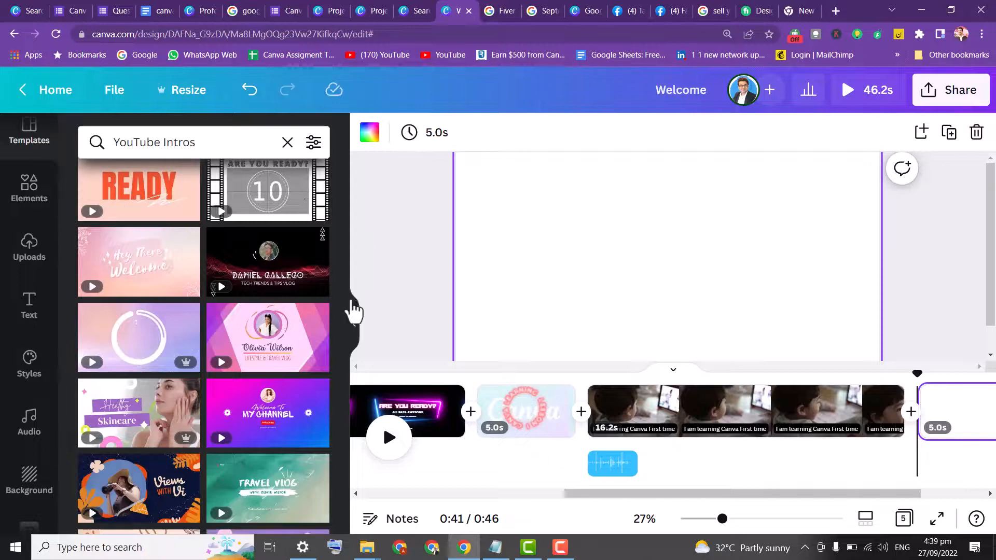
left_click_drag(340, 302, 319, 155)
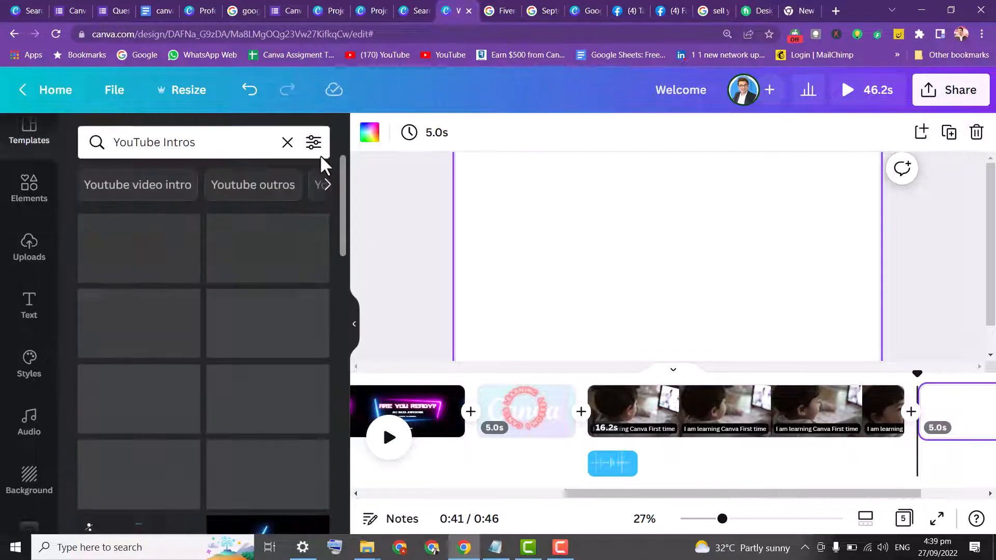
left_click(249, 142)
type("canva")
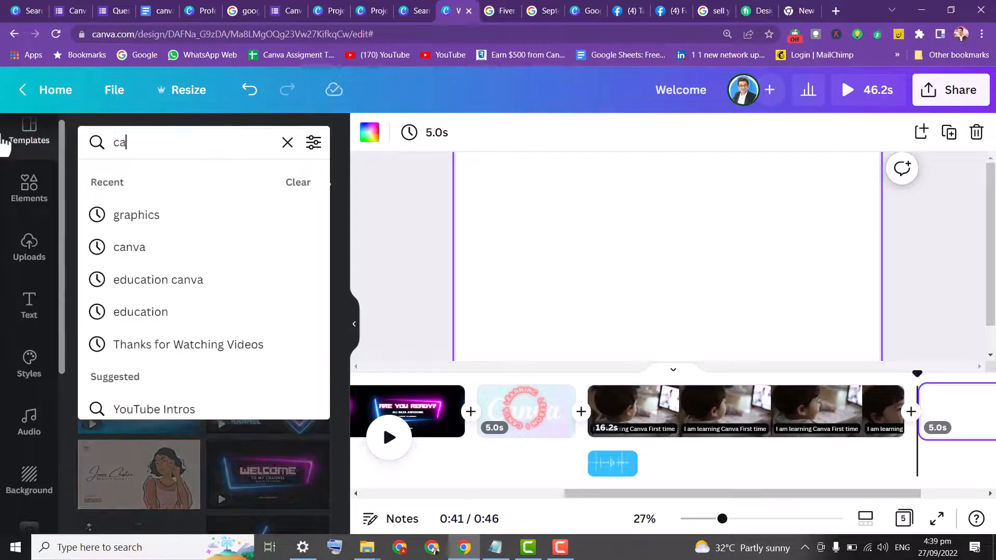
key("BackSpace")
key("BackSpace")
key("BackSpace")
key("BackSpace")
key("BackSpace")
type("design")
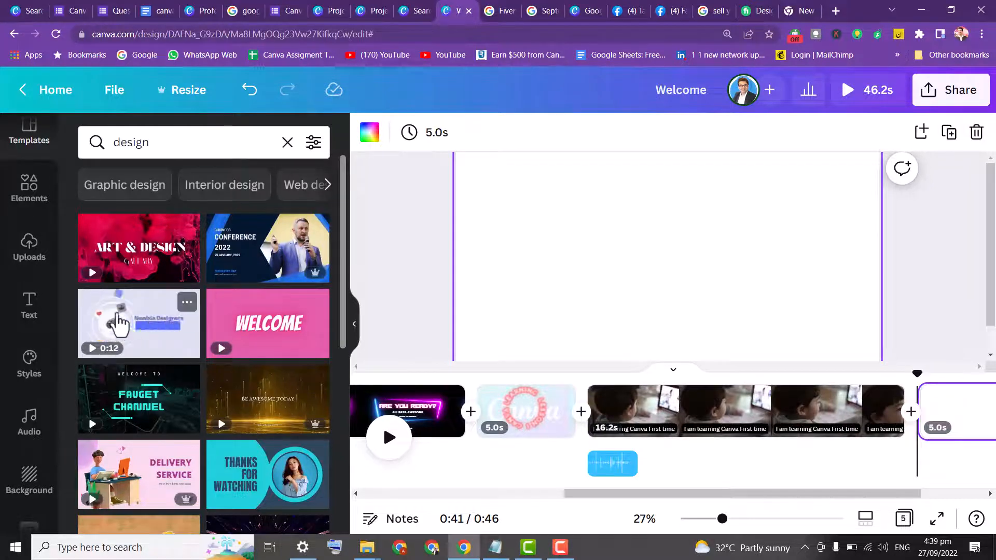
left_click(119, 338)
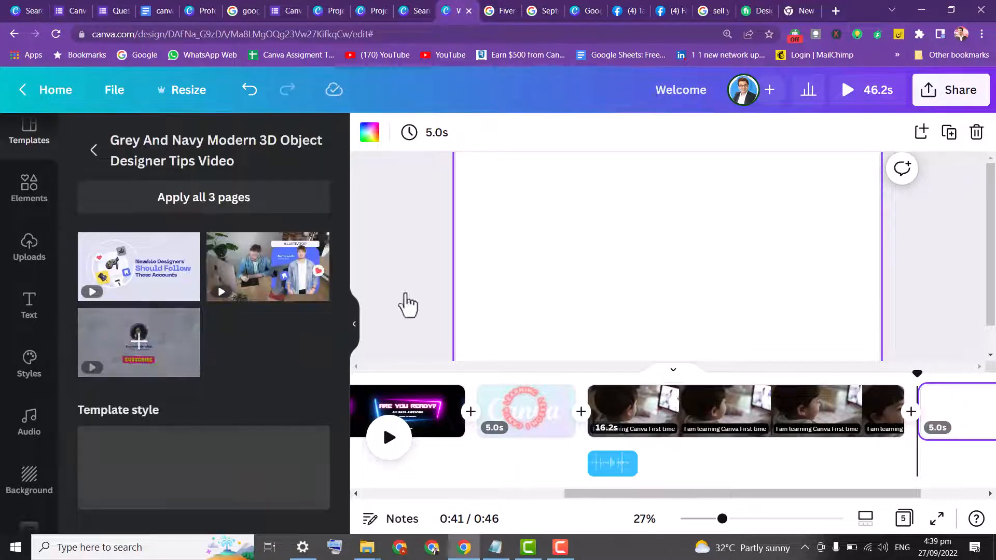
left_click(126, 298)
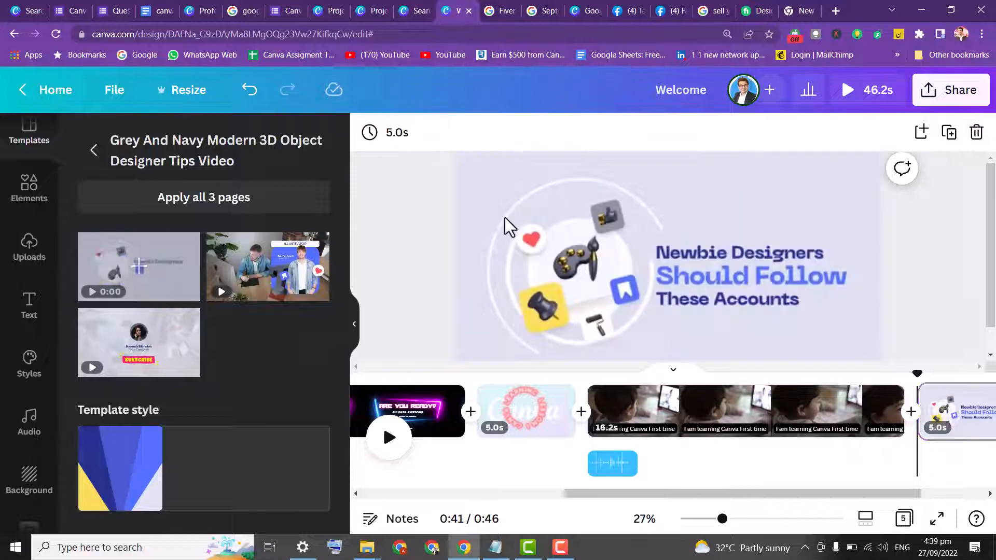
left_click(696, 297)
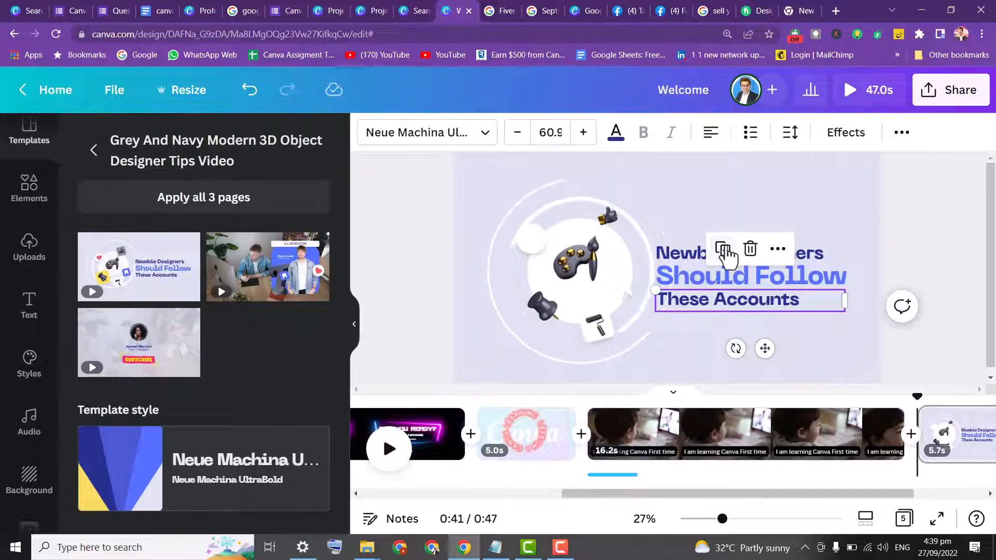
Open the Present and record sharing option and go to the recording studio
left_click(929, 99)
scroll(985, 177, "down", 3)
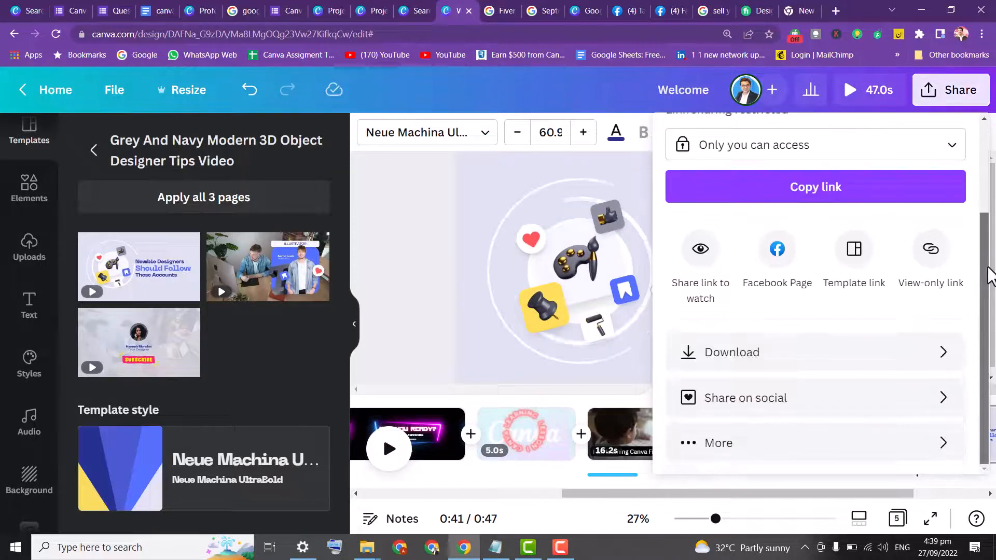
left_click(806, 444)
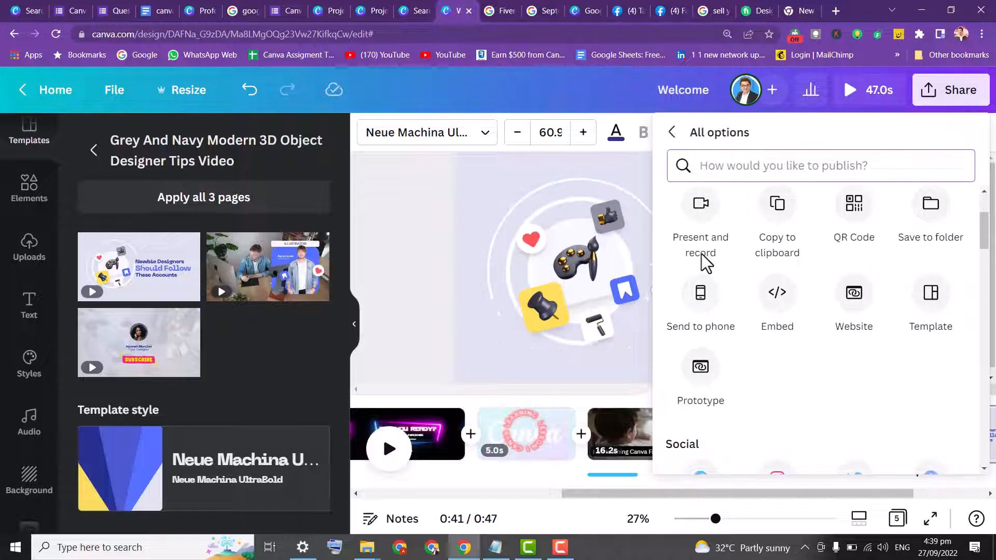
left_click(702, 221)
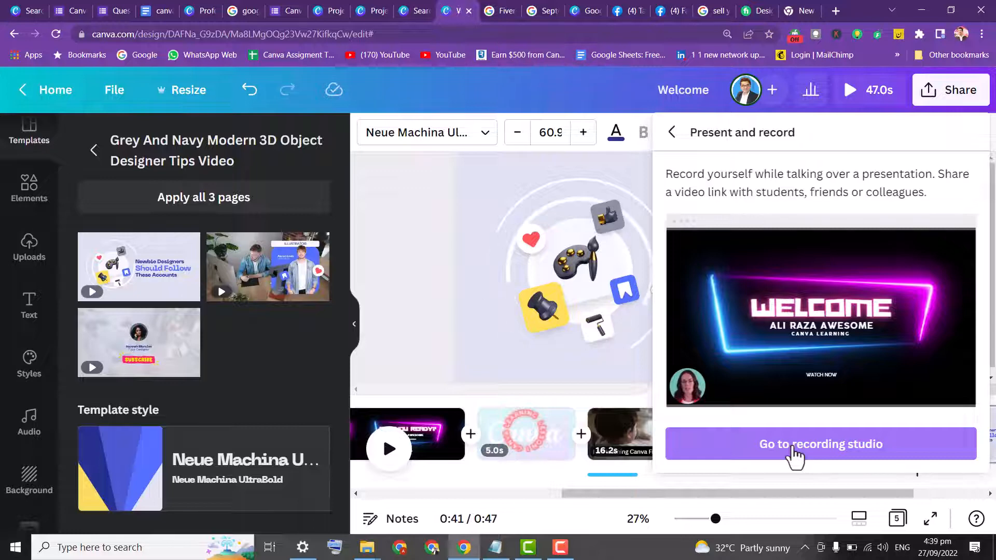
left_click(795, 456)
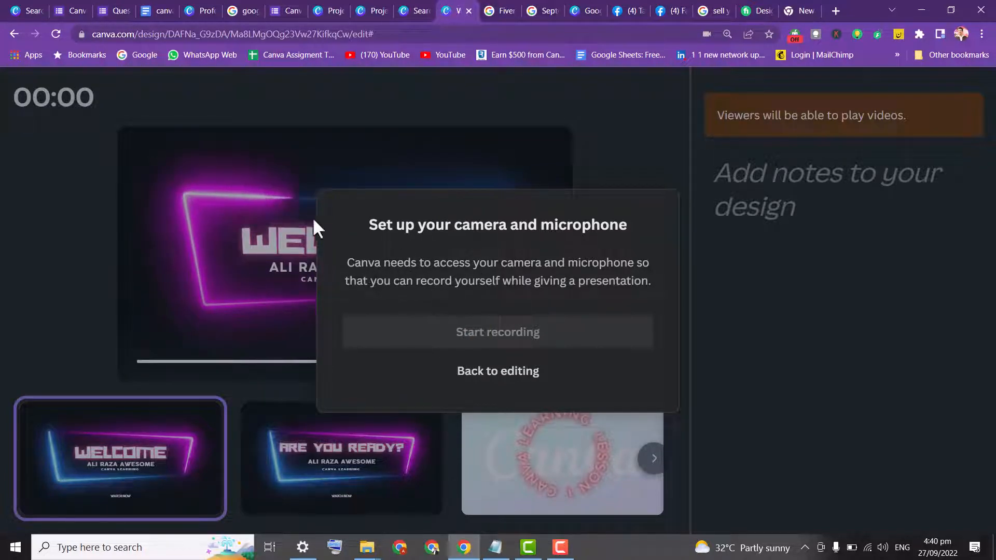
Check the site's camera and microphone permissions, then set the recording camera to No camera
left_click(80, 33)
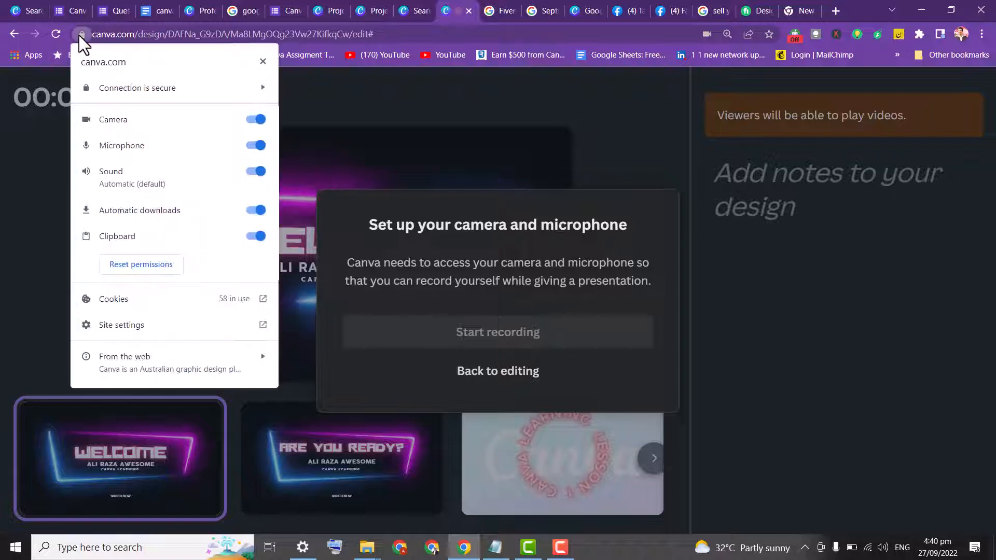
left_click(424, 243)
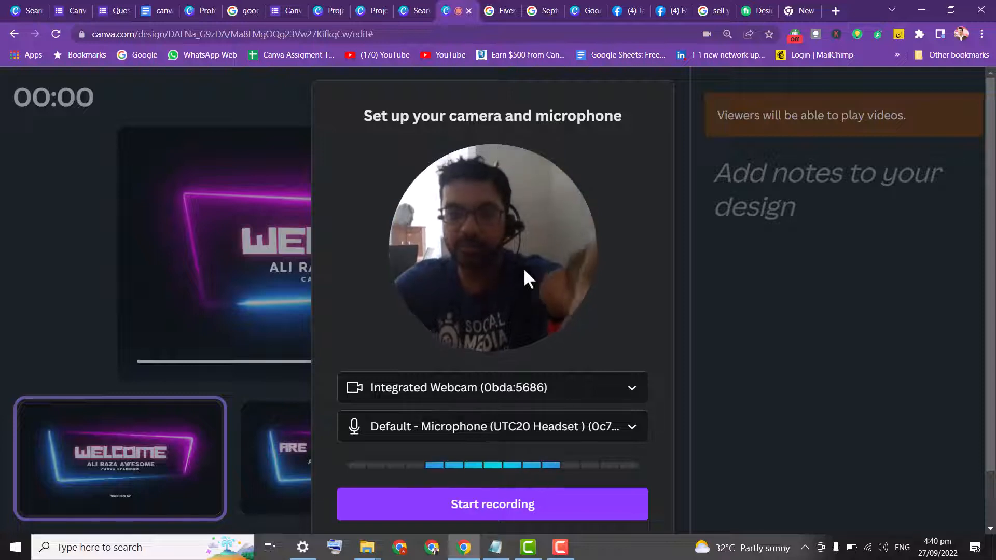
left_click(588, 391)
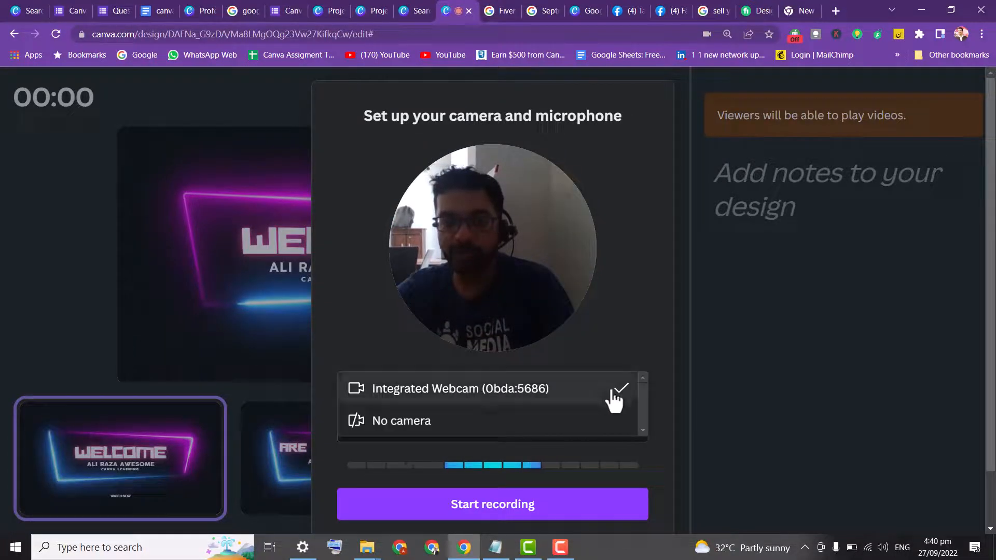
left_click(509, 422)
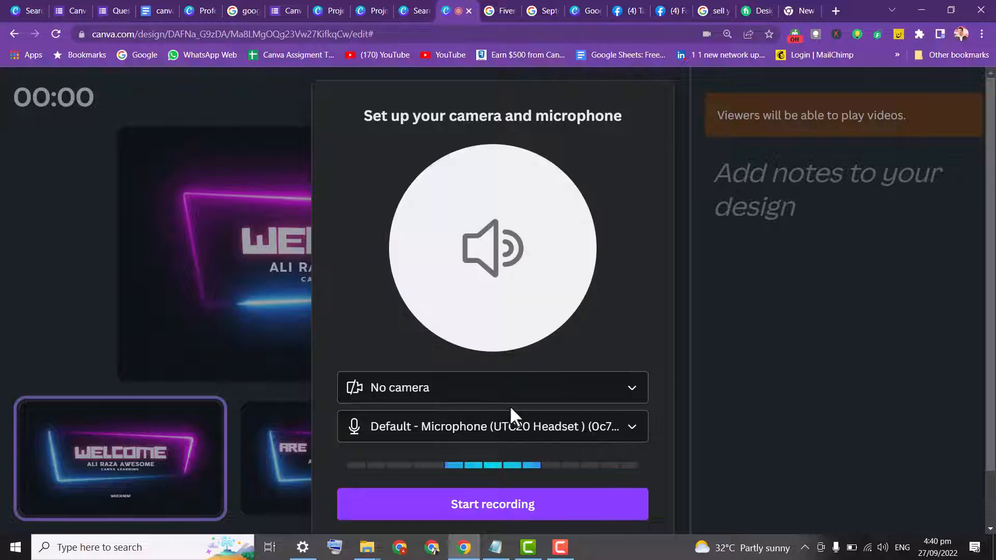
left_click(521, 397)
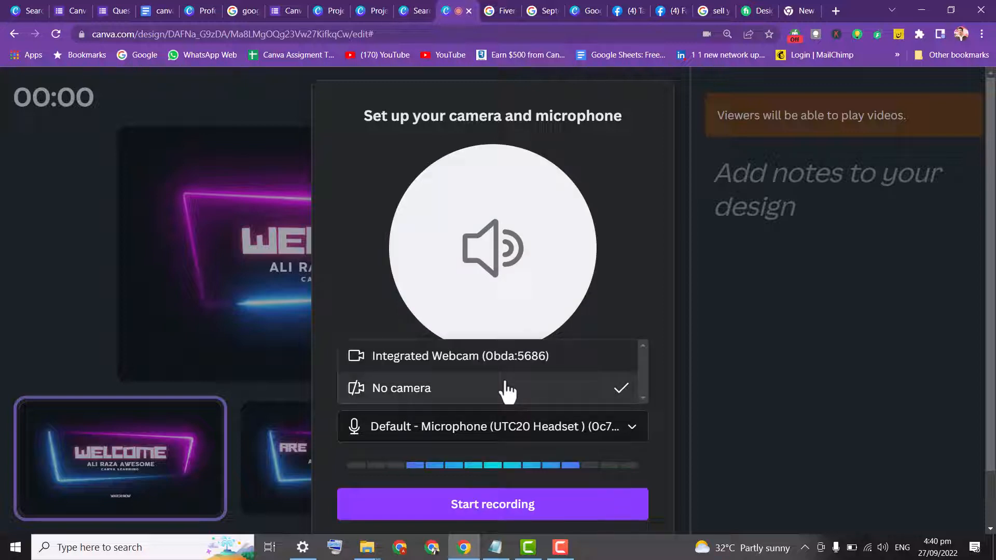
left_click(504, 354)
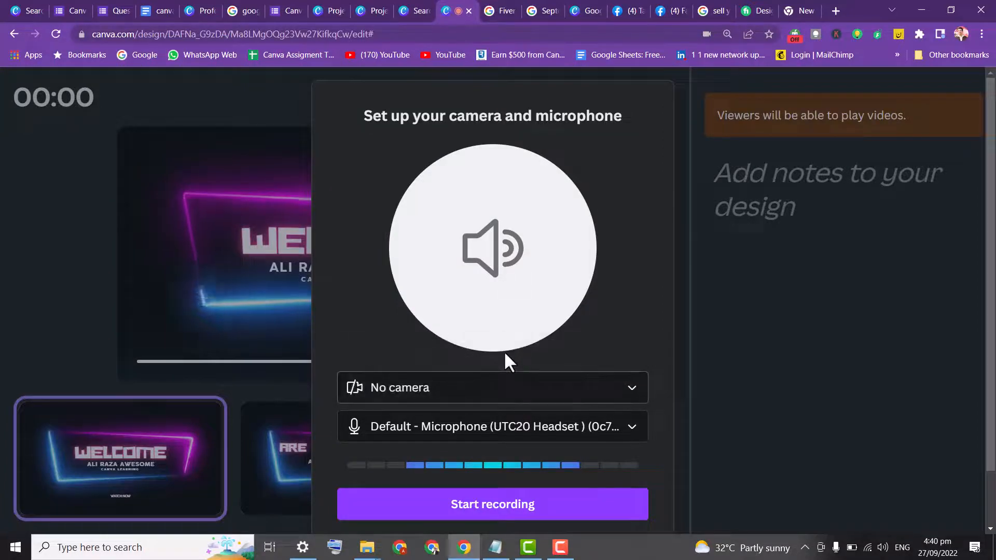
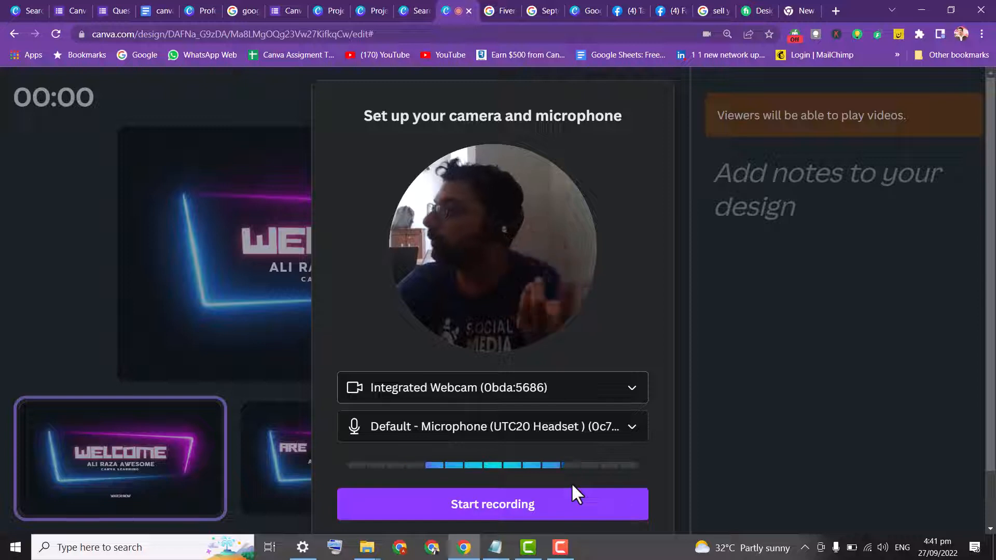
Record the presentation, advancing through every page from Welcome to the designer tips page, and end the recording
left_click(558, 514)
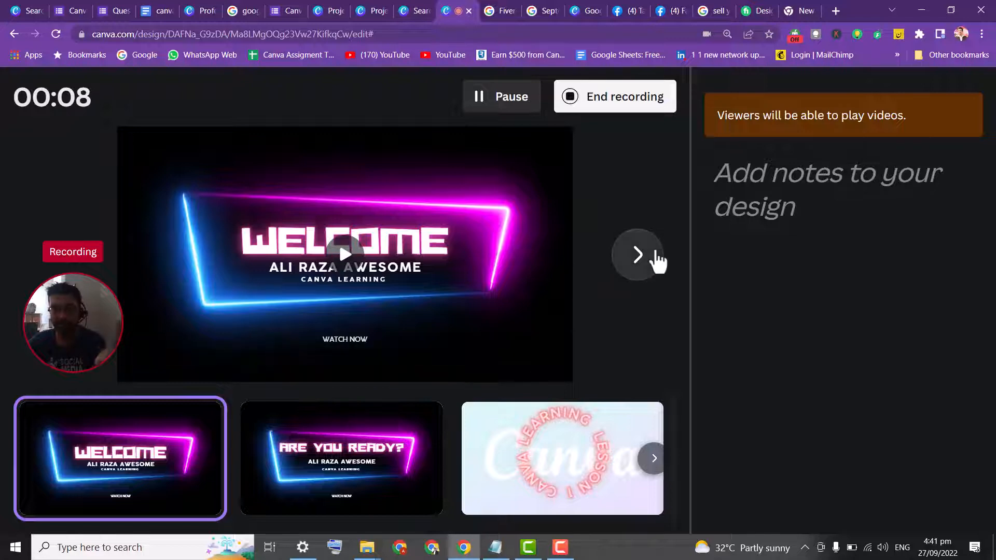
left_click(657, 254)
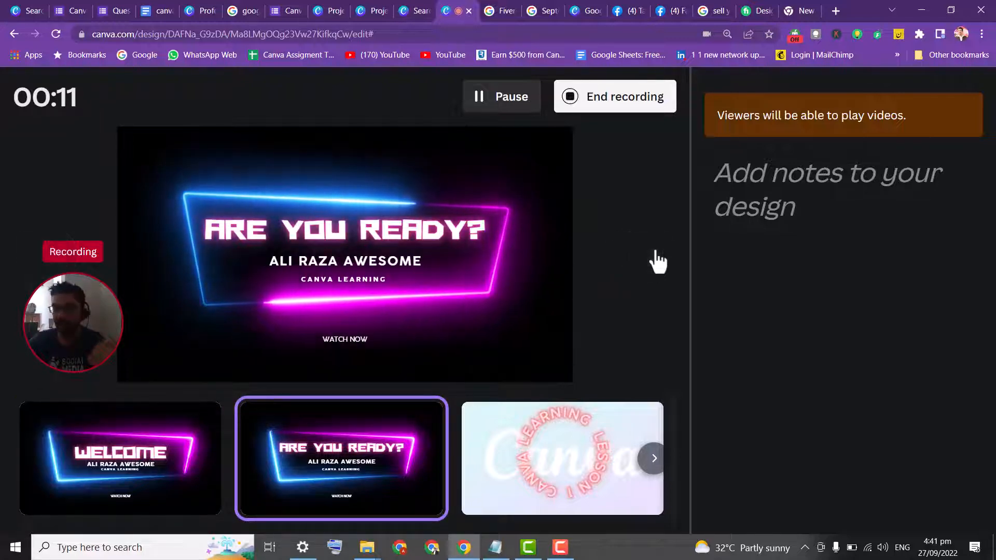
left_click(648, 263)
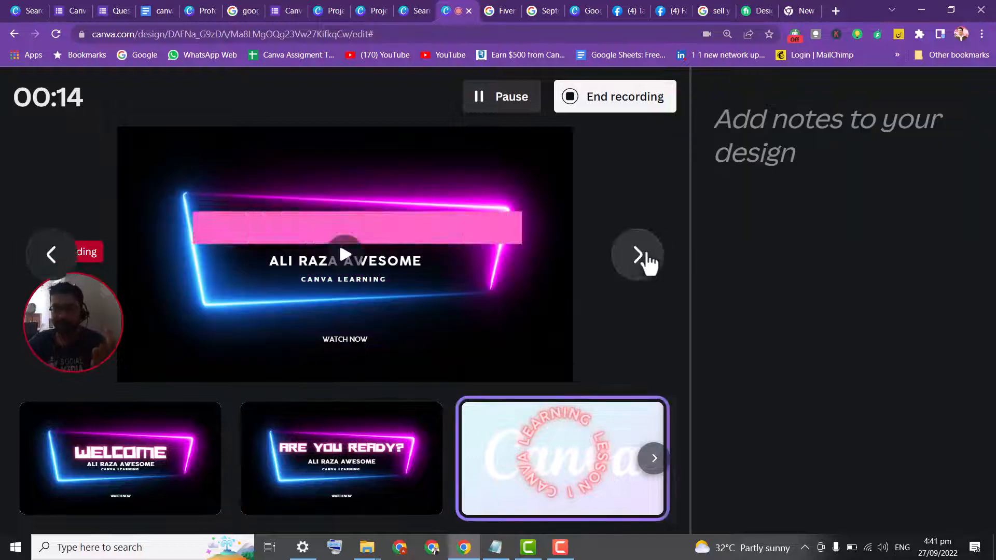
left_click(638, 262)
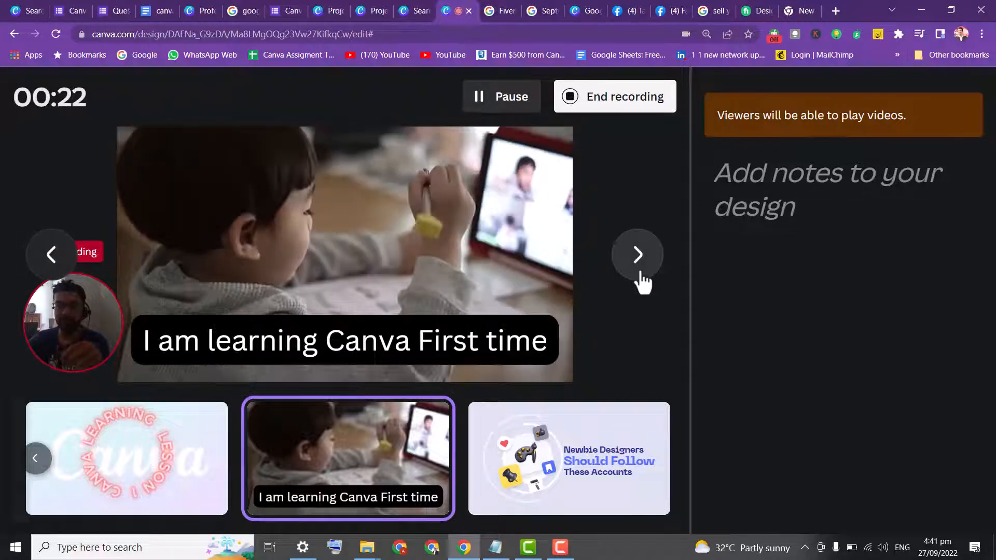
left_click(637, 255)
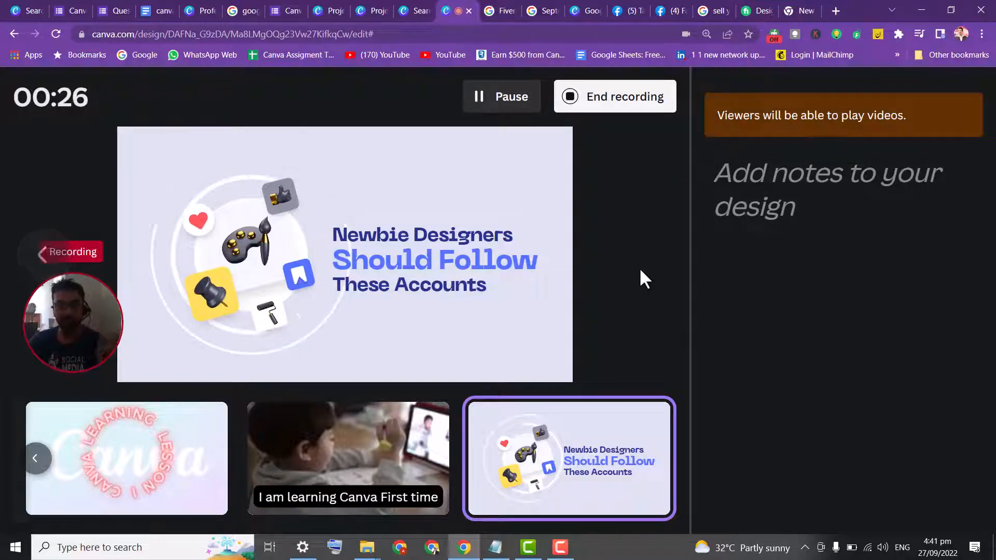
left_click(600, 117)
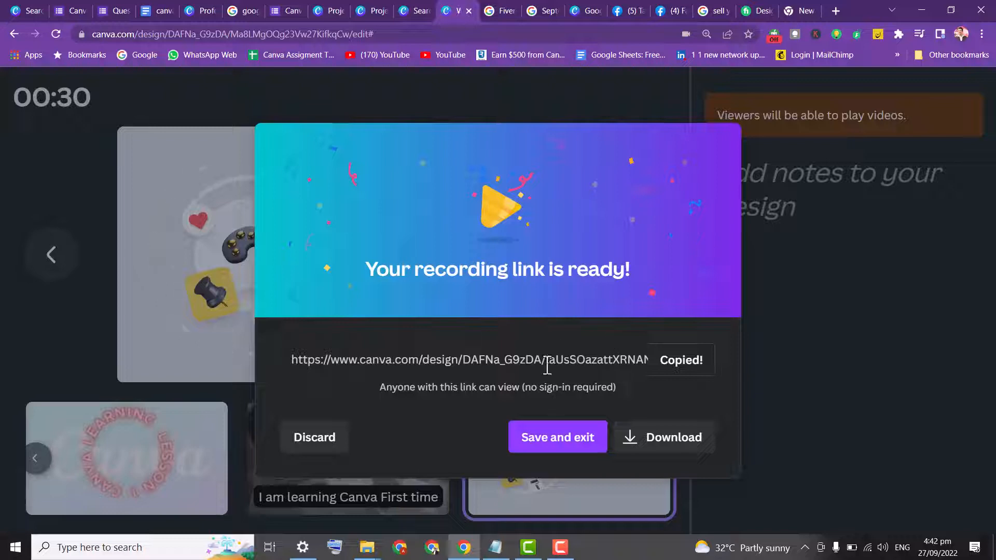
Open the copied recording link in a new browser tab and play the recording
left_click(834, 10)
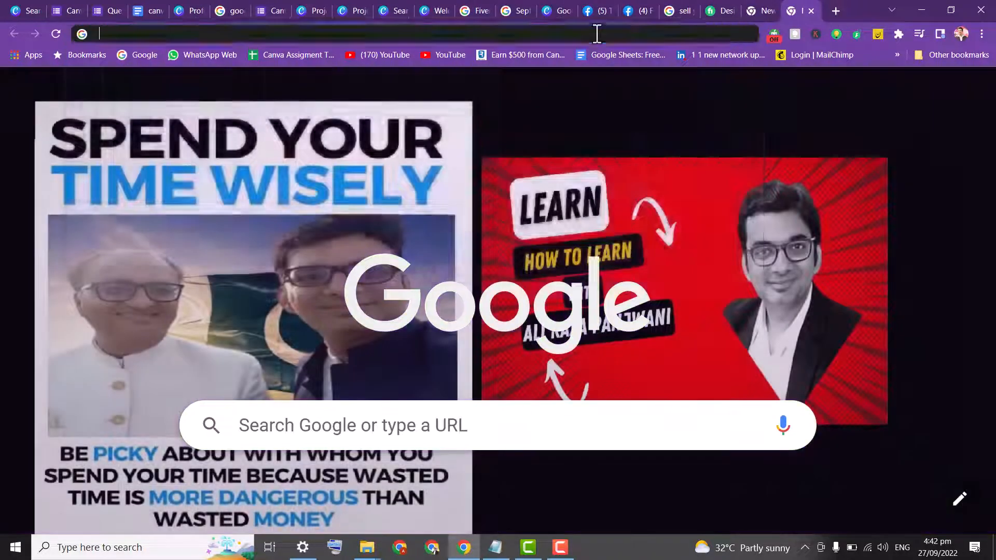
left_click(597, 34)
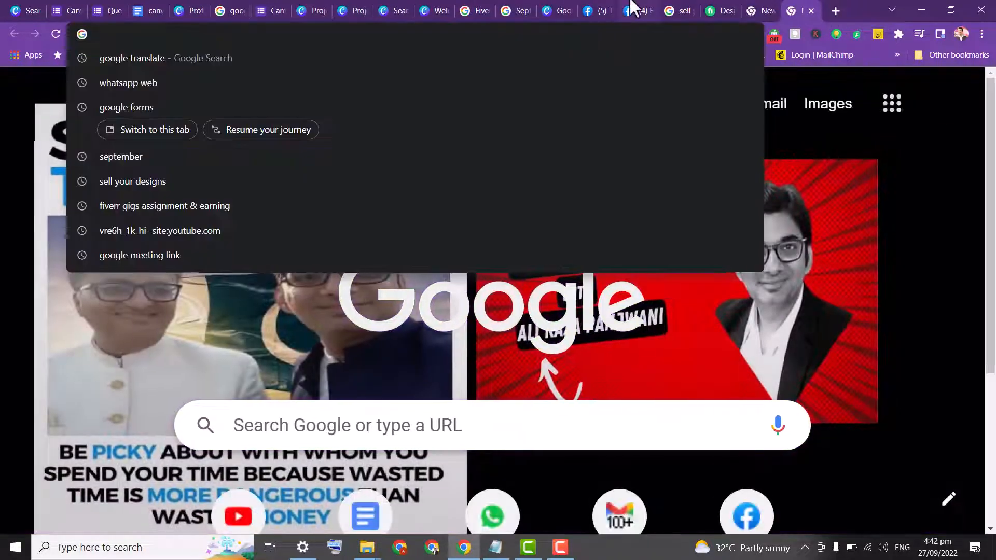
key("ctrl+v")
key("Return")
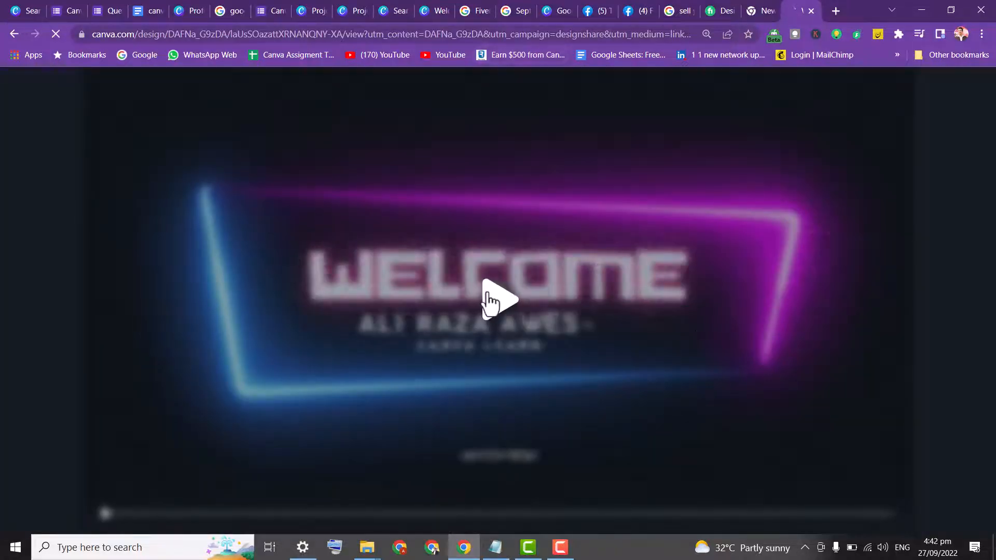
left_click(493, 299)
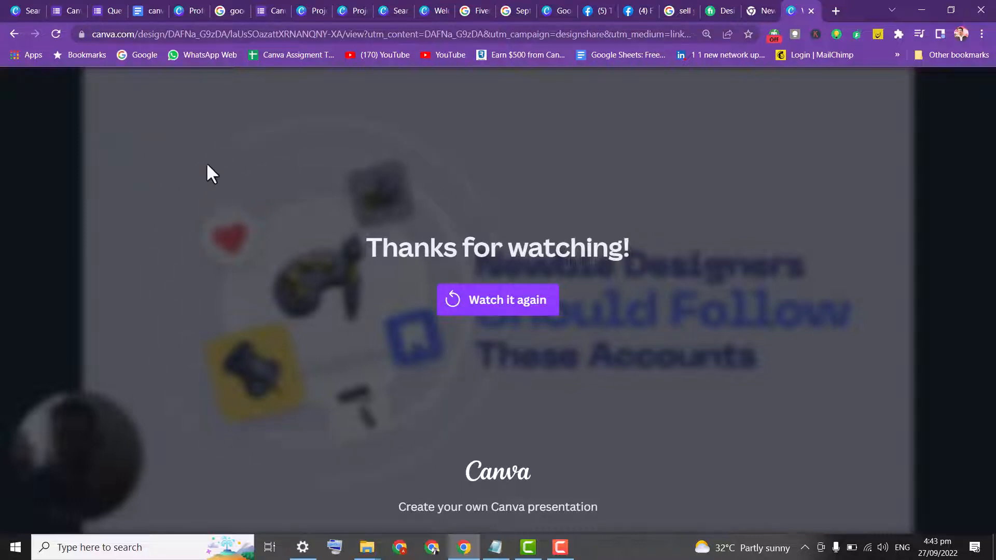
Close the playback tab, return to the recording studio tab and save and exit the recording
left_click(760, 9)
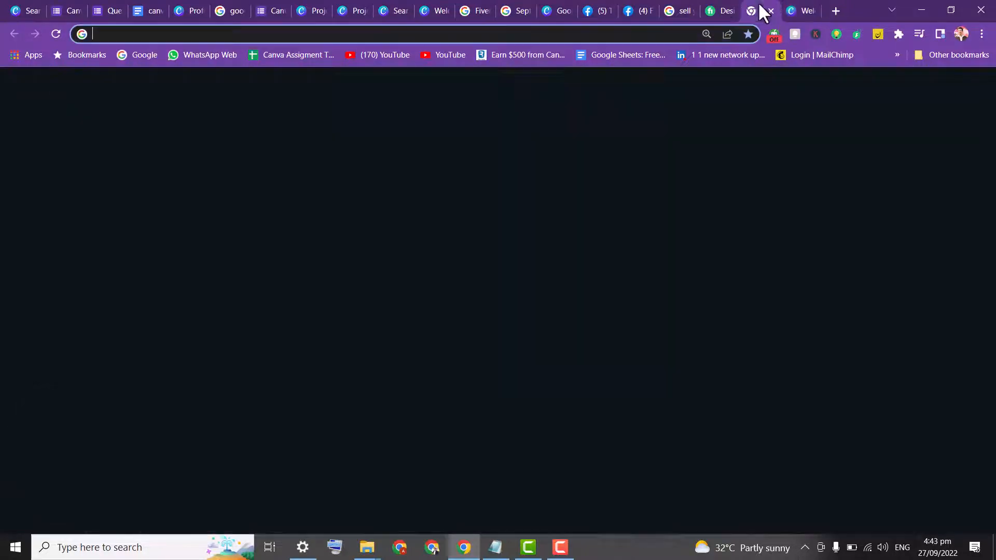
left_click(630, 8)
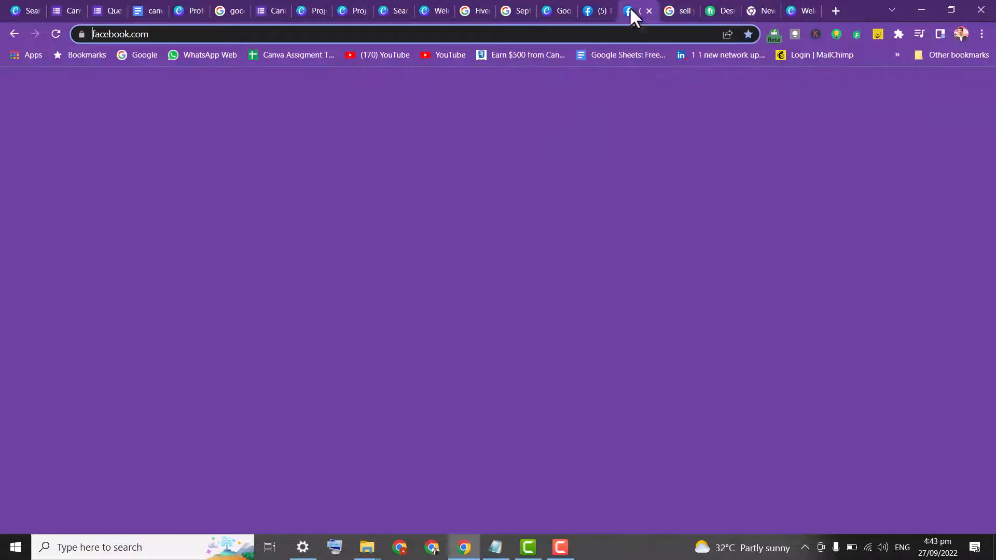
left_click(590, 8)
left_click(564, 10)
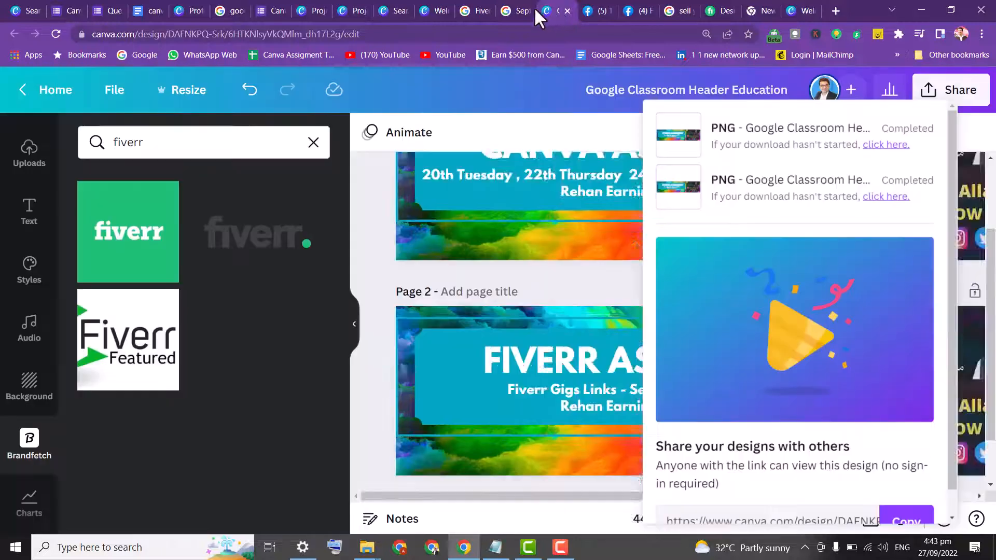
left_click(427, 6)
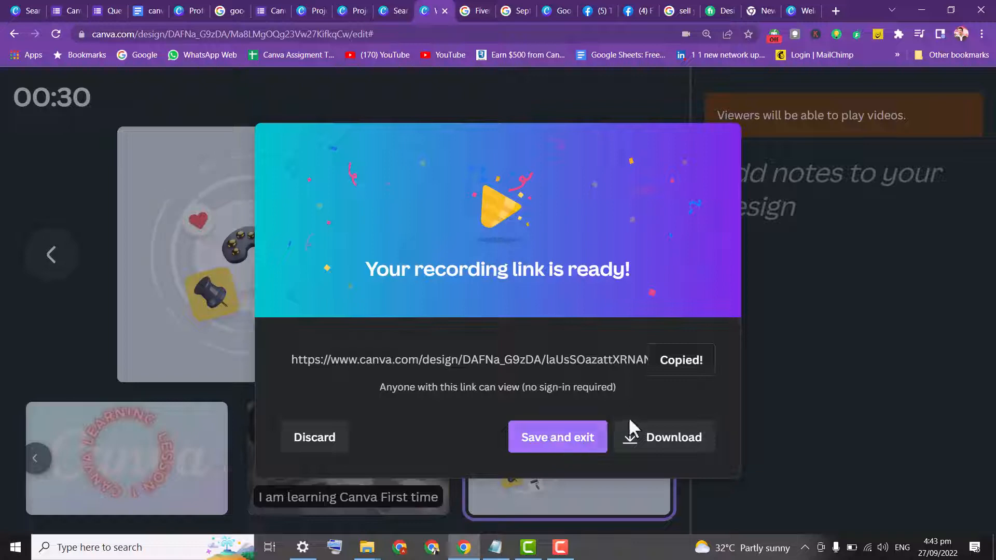
left_click(546, 439)
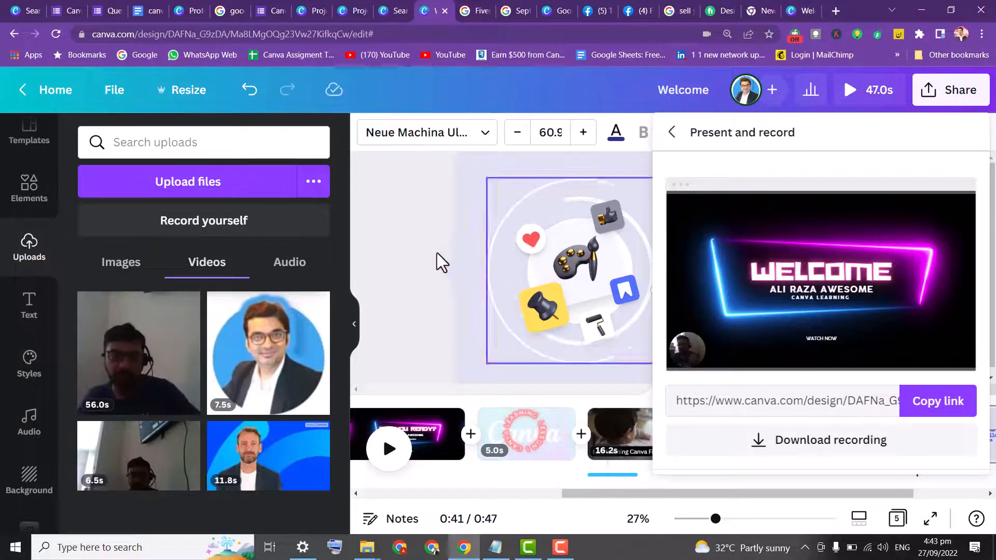
Go to the Canva home page and create a blank Mobile-First Presentation from the Presentations category
left_click(423, 249)
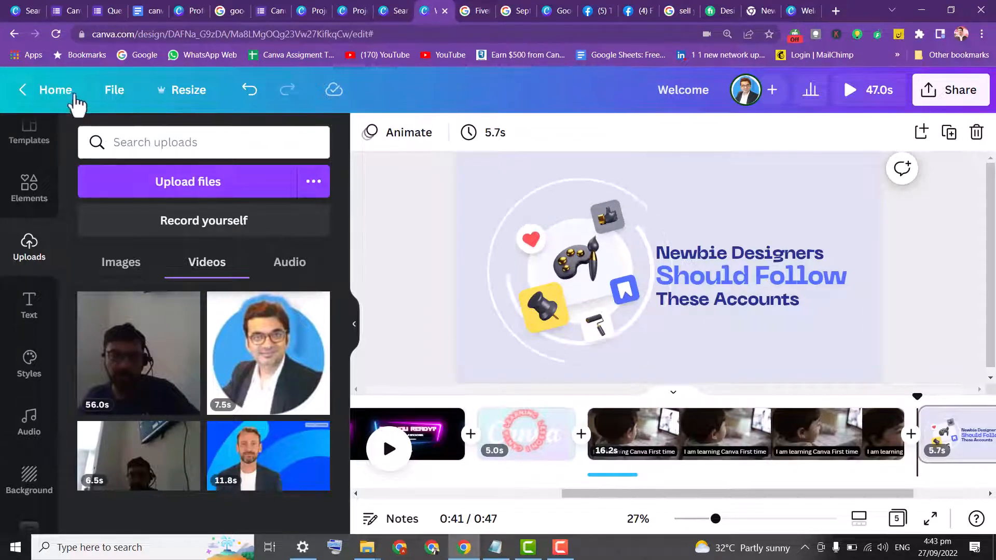
left_click(52, 91)
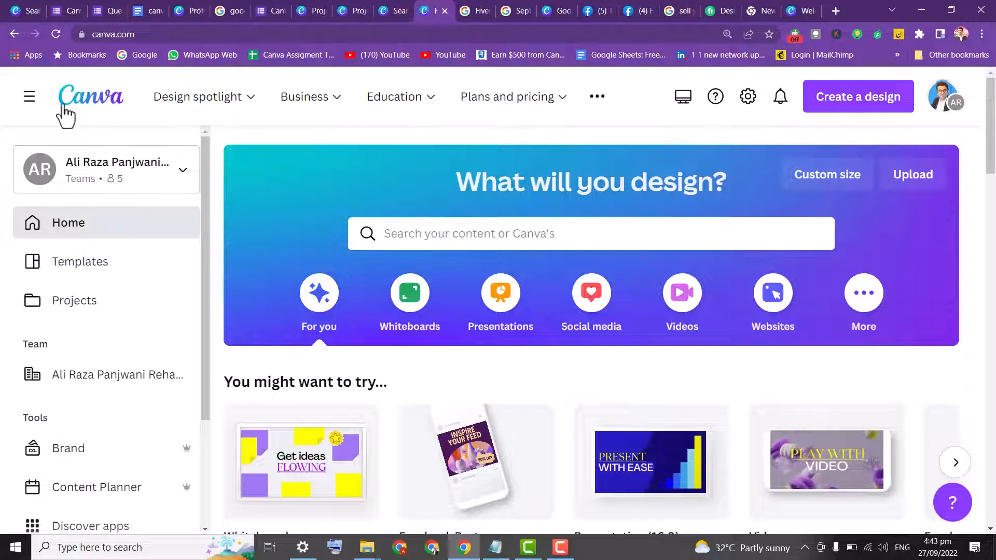
left_click(432, 232)
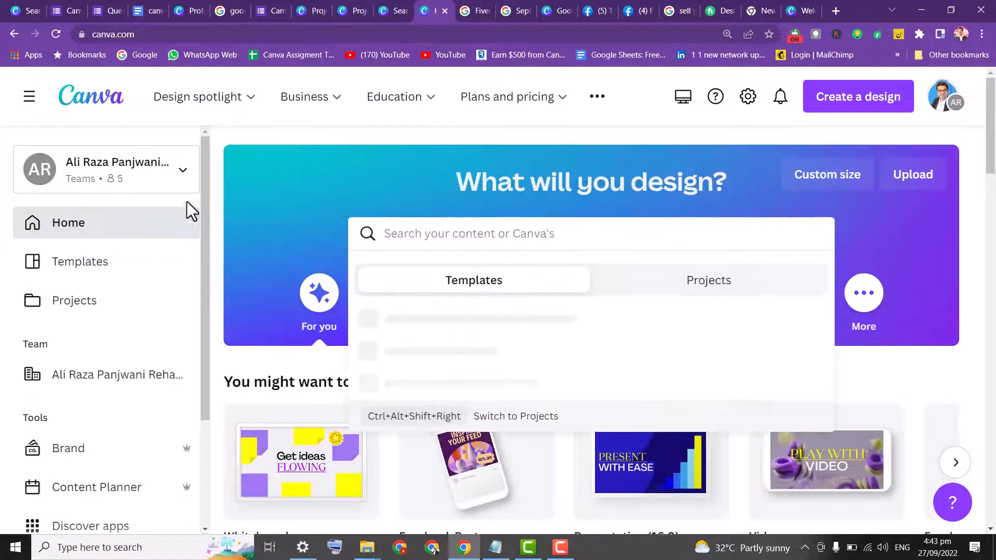
left_click(269, 195)
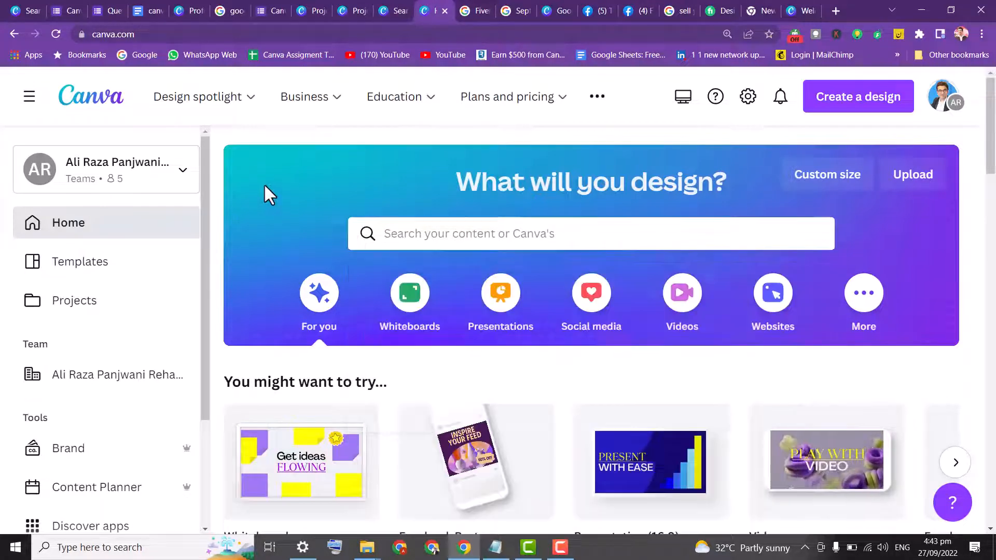
left_click(501, 332)
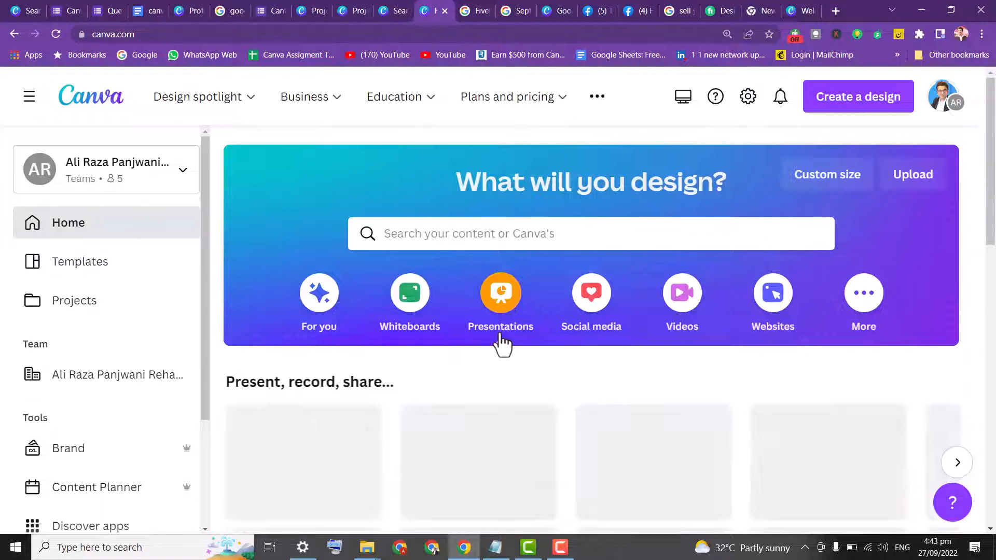
left_click_drag(990, 145, 992, 187)
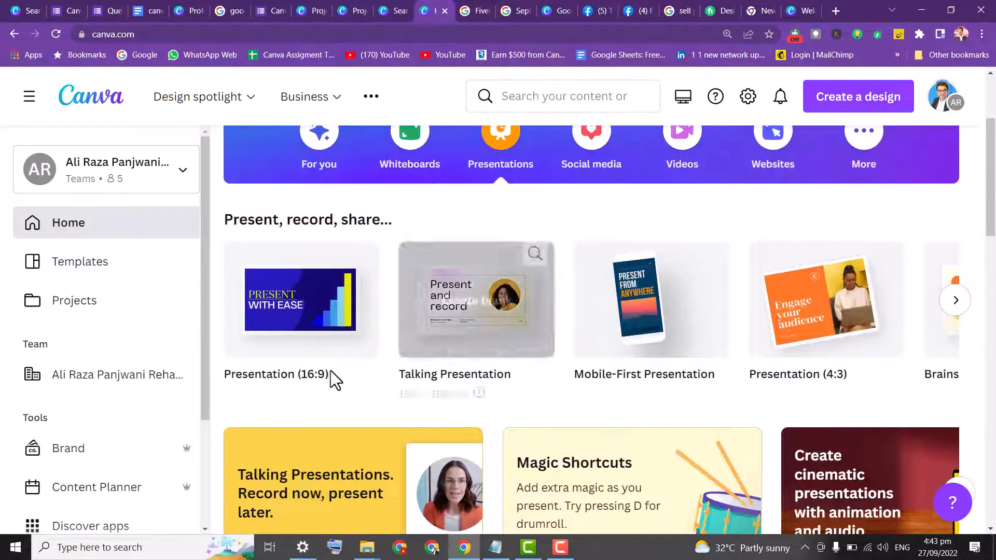
left_click(959, 310)
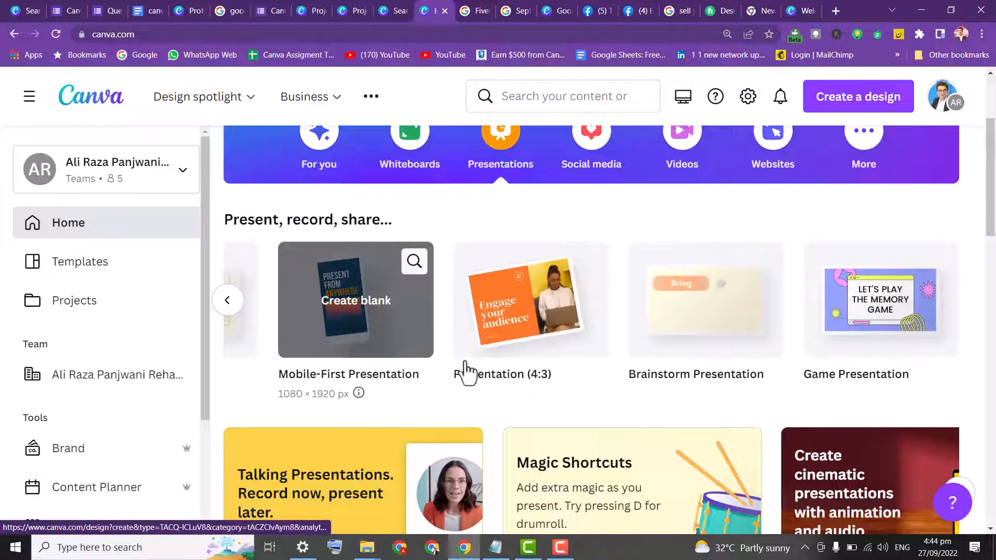
left_click(367, 323)
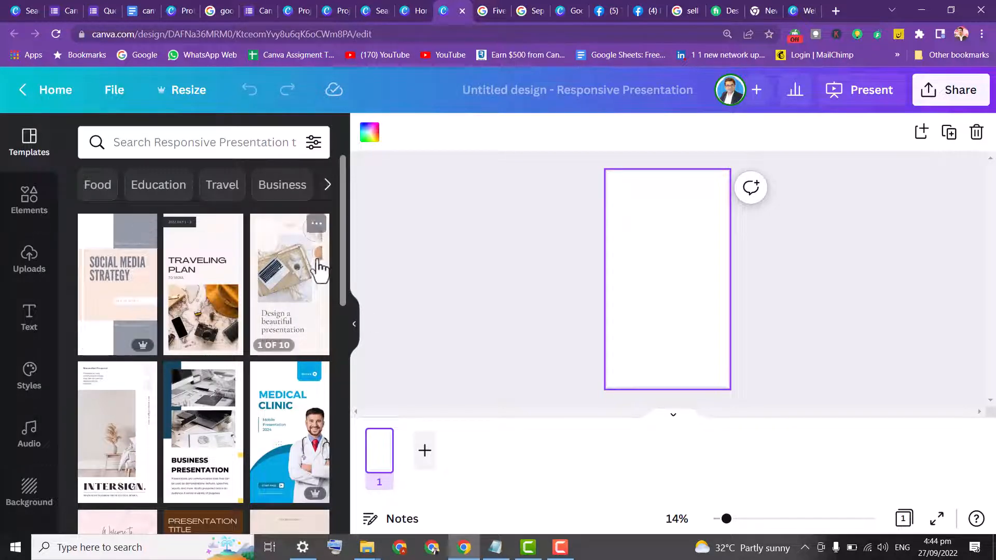
Search the presentation templates for canva and browse the results
left_click_drag(343, 260, 341, 459)
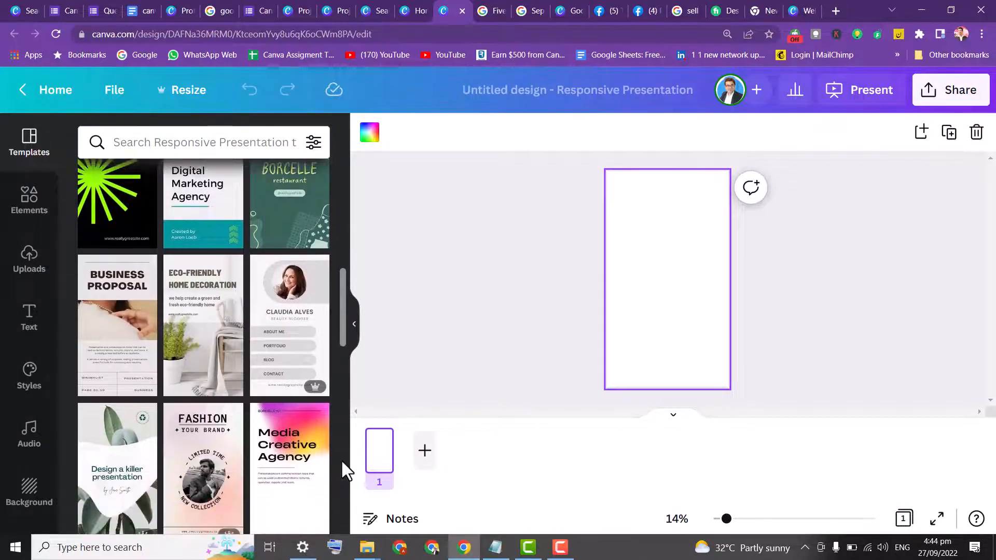
left_click(166, 145)
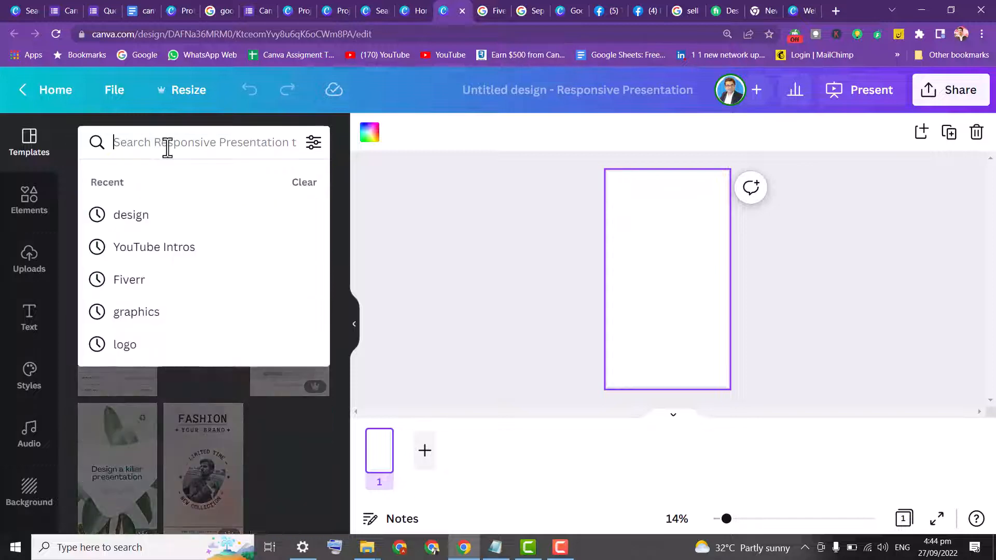
type("canva")
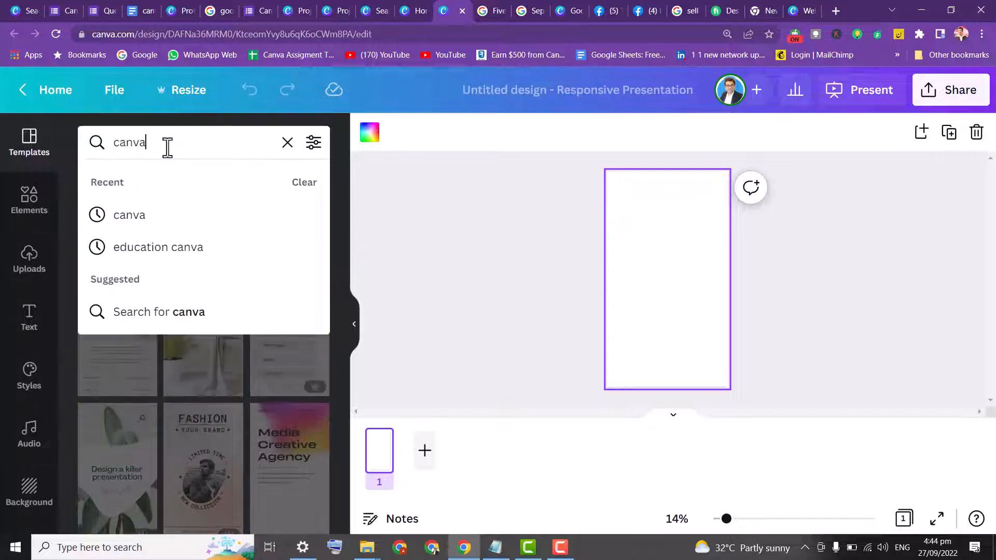
key("Return")
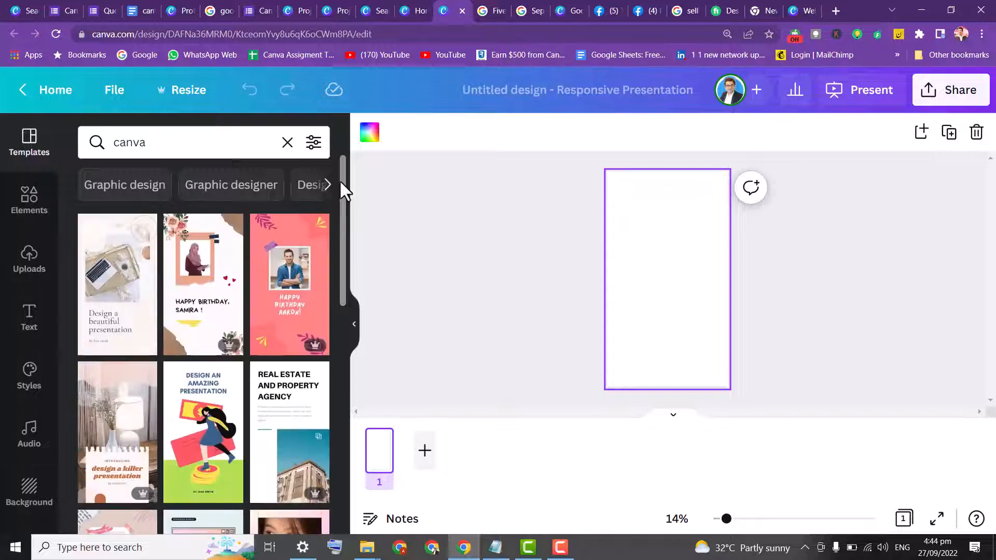
scroll(342, 202, "down", 2)
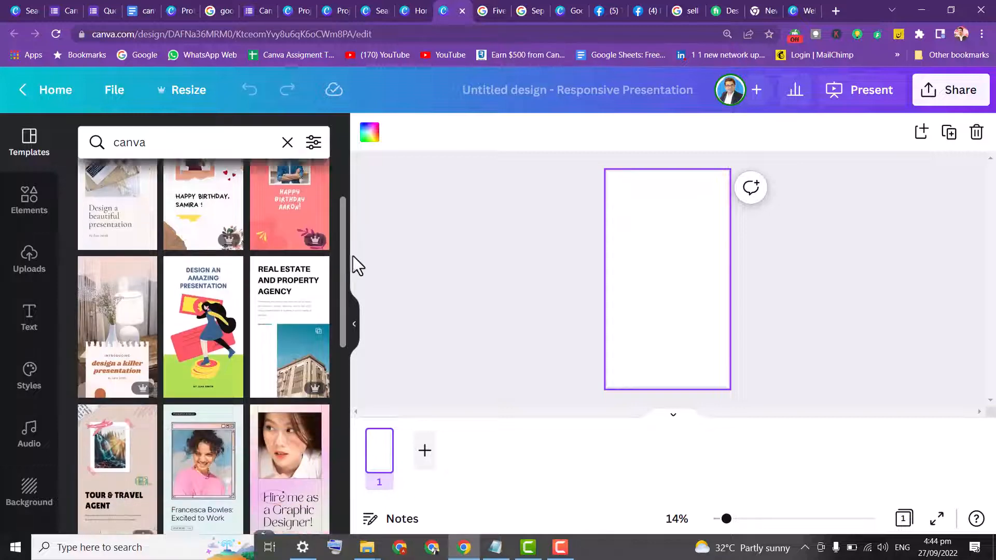
left_click_drag(352, 257, 363, 131)
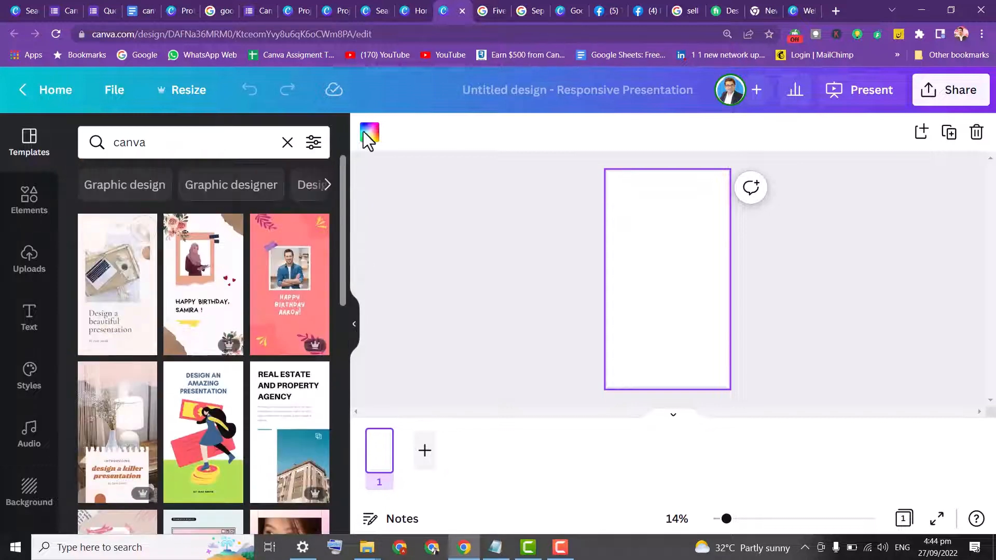
Search the templates for game
left_click(222, 140)
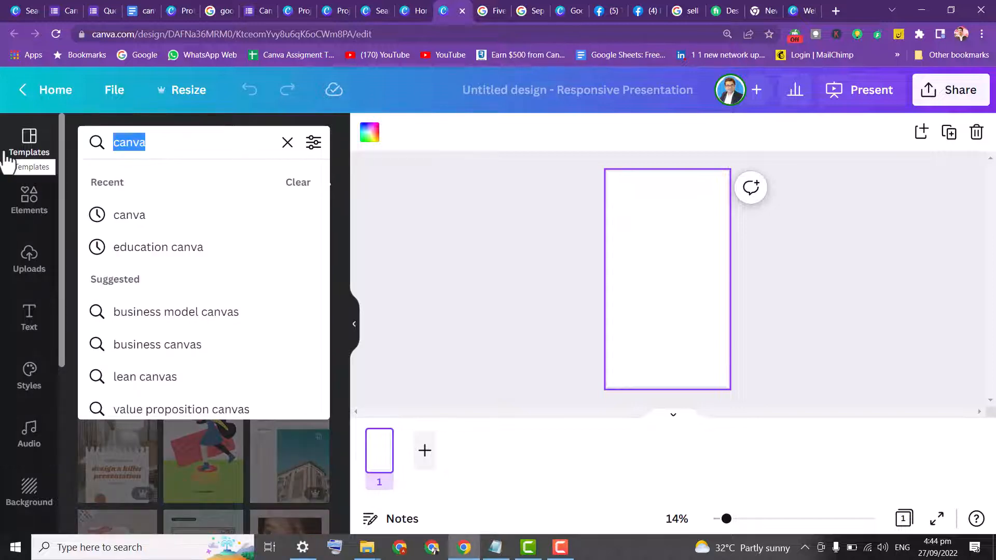
type("game")
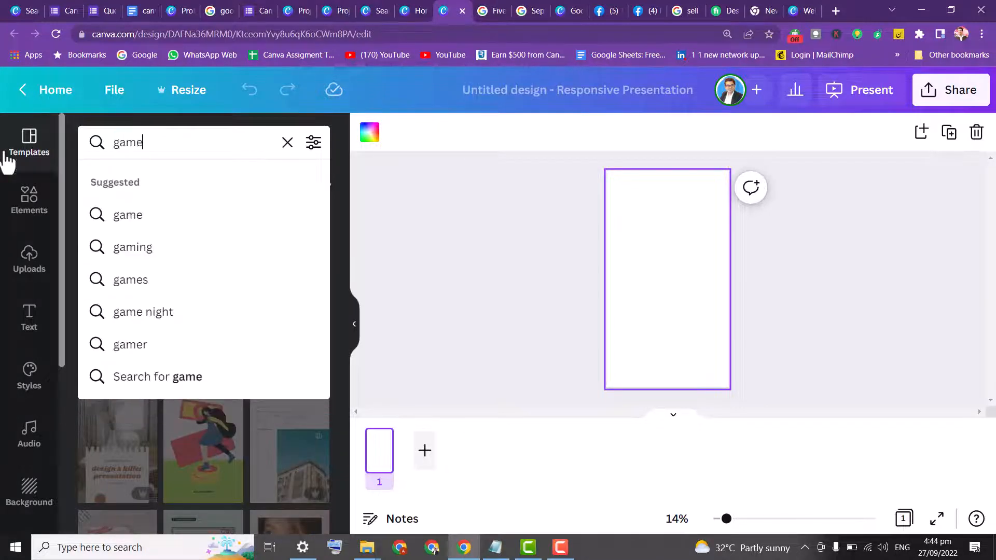
key("Return")
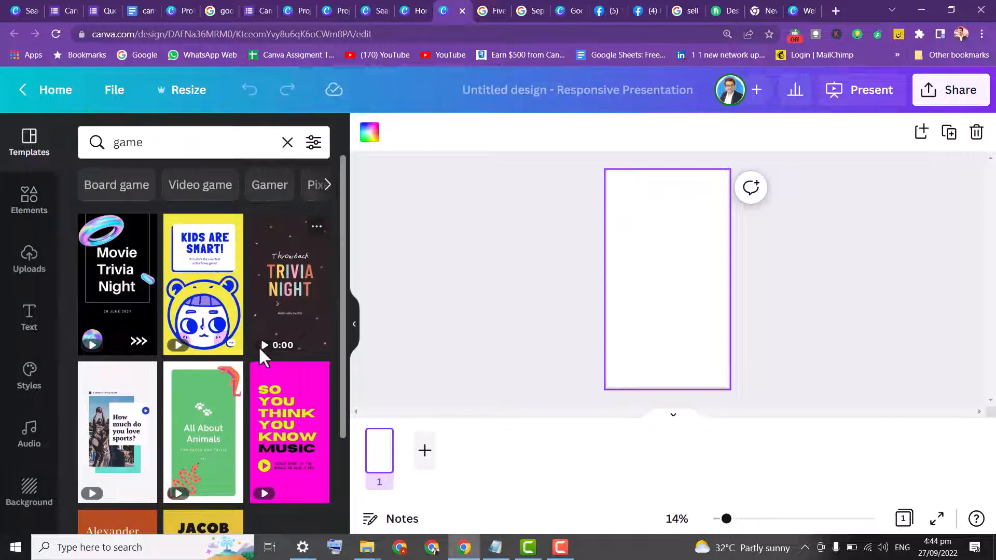
Search the templates for food and open the Brown Warm Modern Simple Salad Restaurant Proposal Mobile Presentation Template
left_click(194, 136)
type("food")
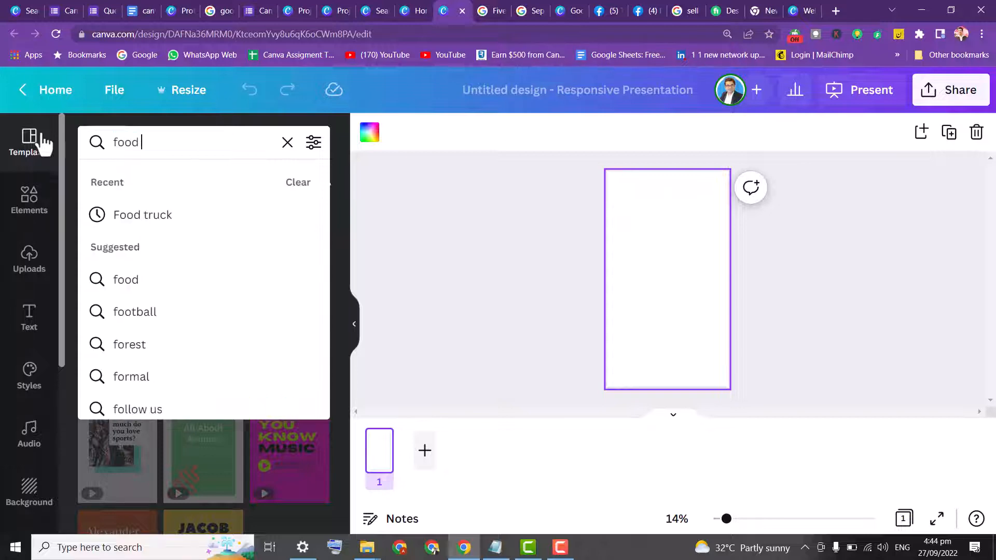
key("Return")
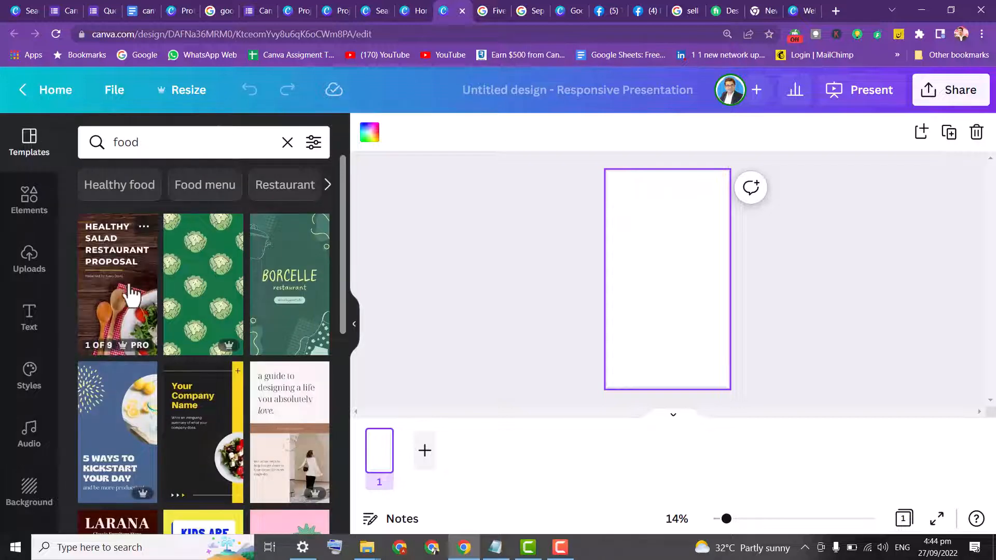
left_click(139, 311)
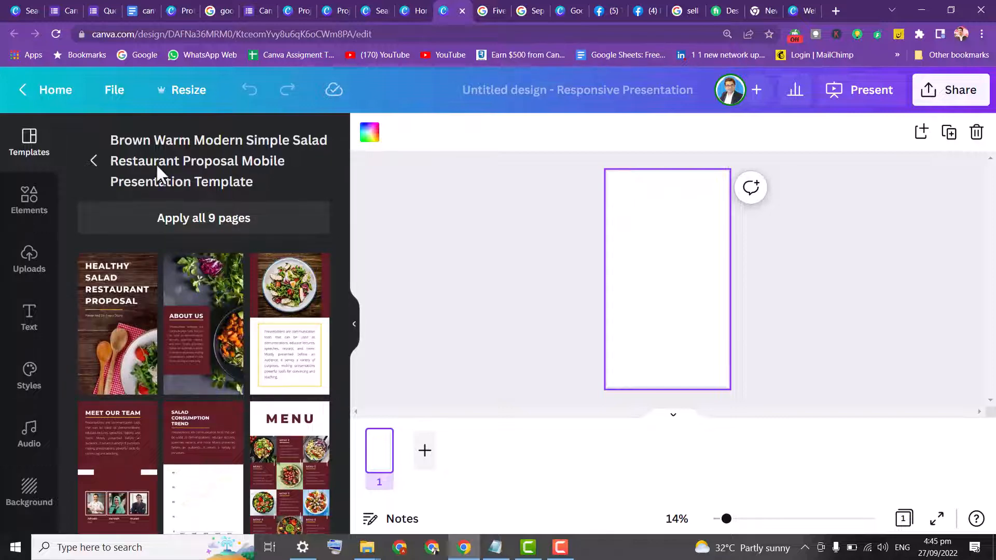
Apply all 9 pages of the salad restaurant template to the presentation
left_click(224, 219)
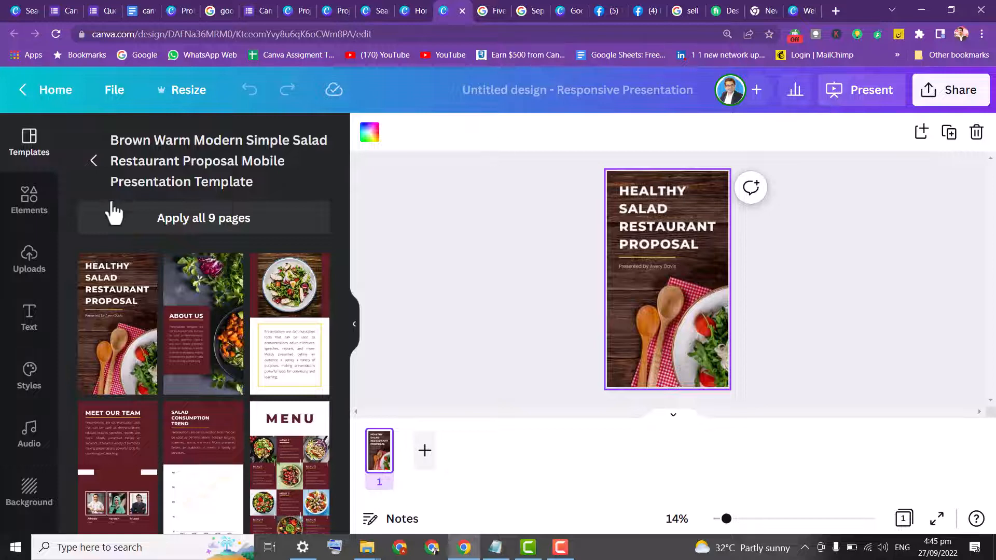
left_click(172, 231)
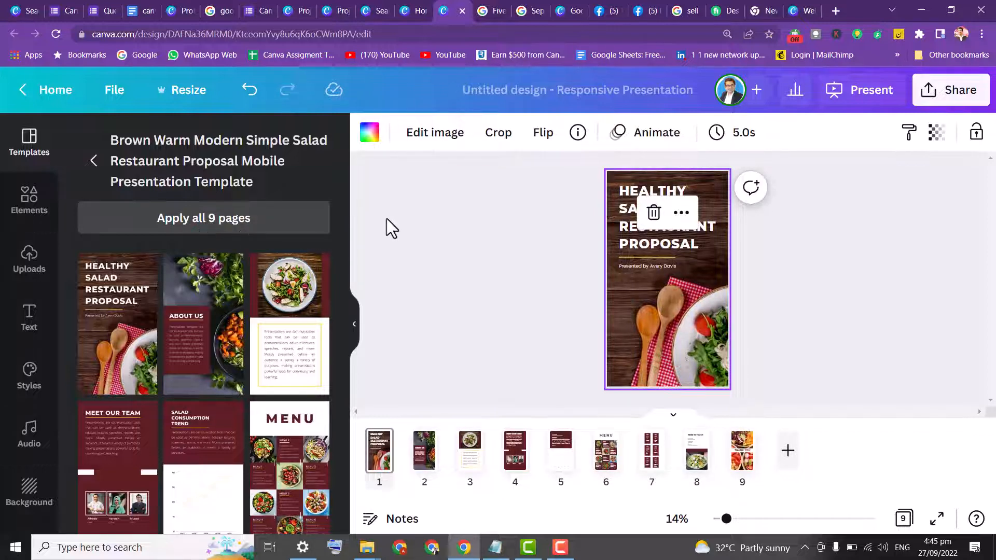
left_click(416, 216)
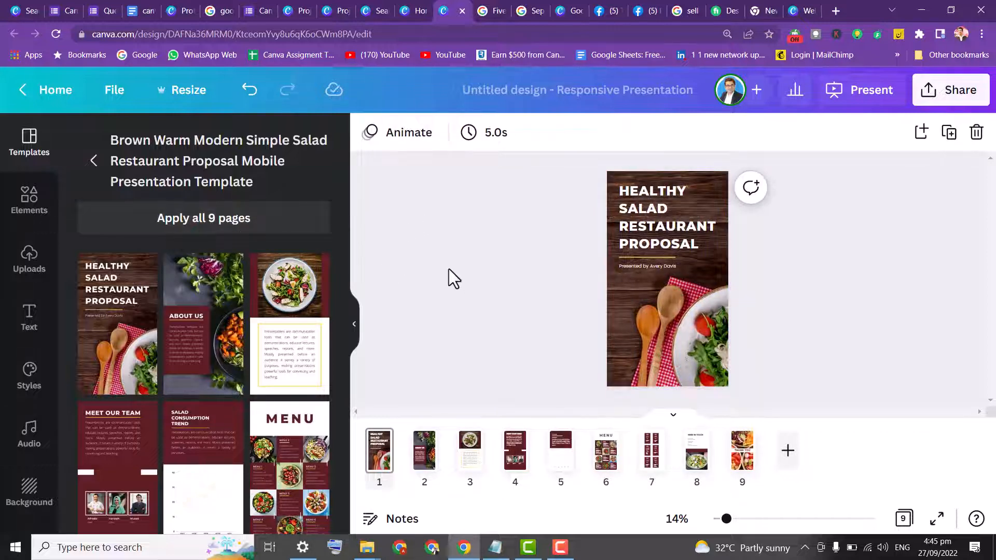
Start presenting the slideshow with the Autoplay presentation type
left_click(857, 102)
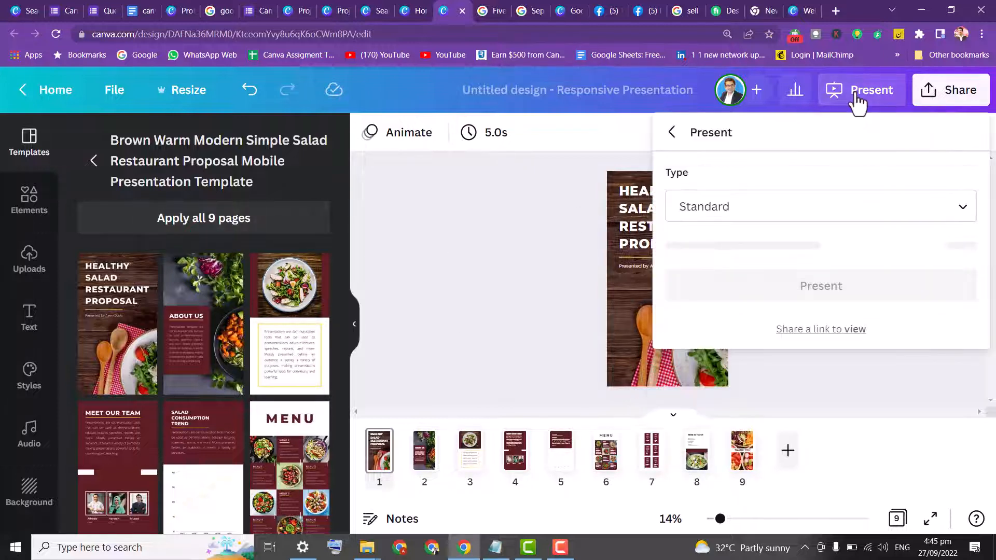
left_click(813, 208)
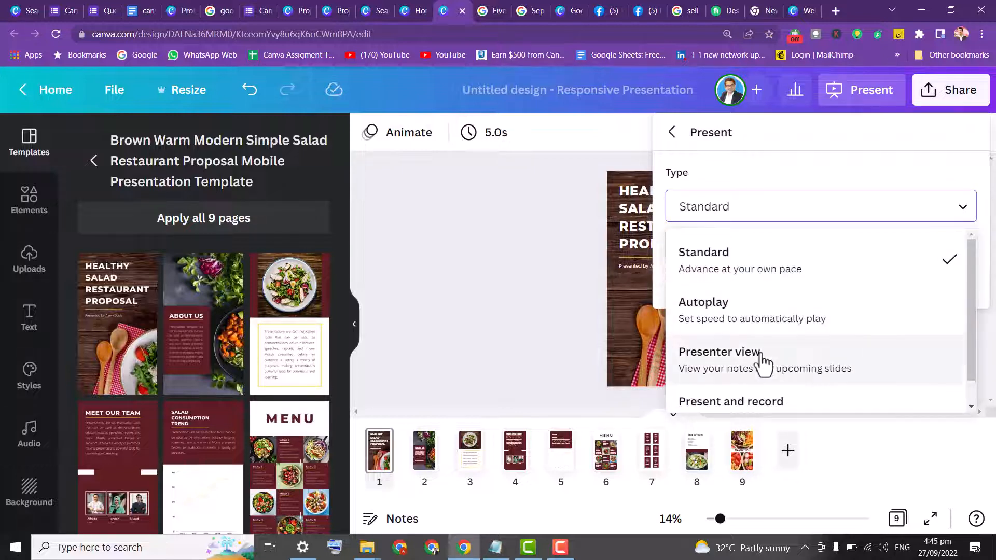
scroll(766, 395, "down", 1)
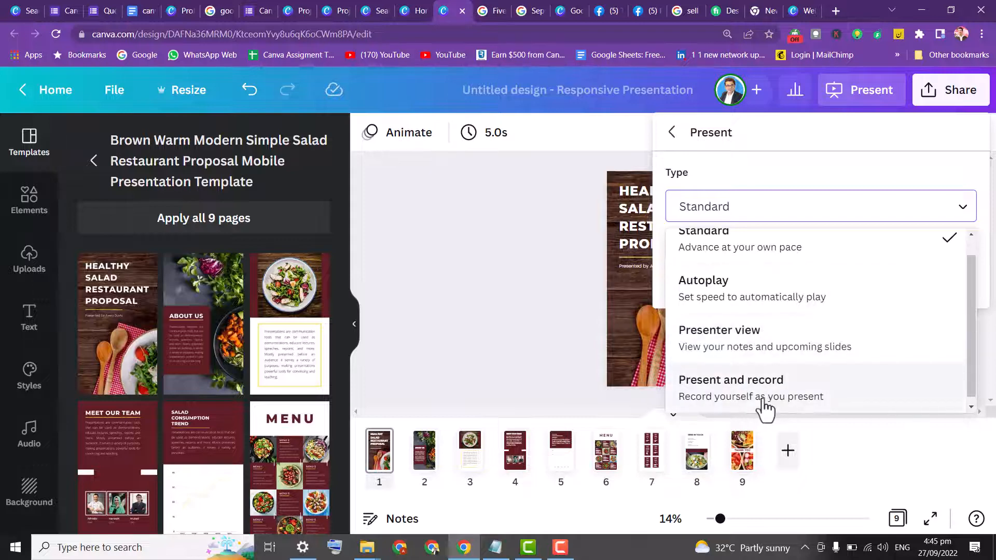
scroll(742, 269, "up", 1)
left_click(748, 307)
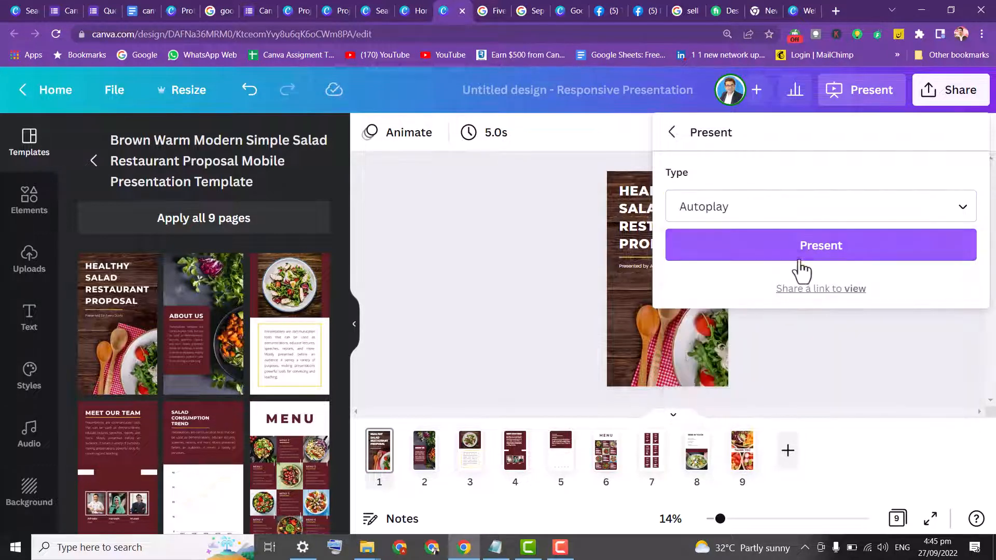
left_click(791, 248)
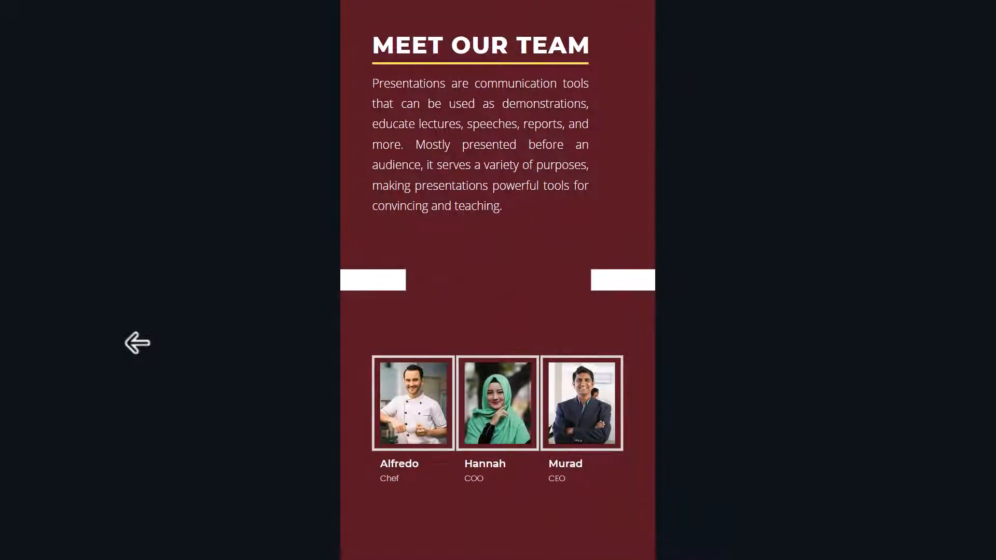
Step back through the slides and exit the presentation
left_click(137, 343)
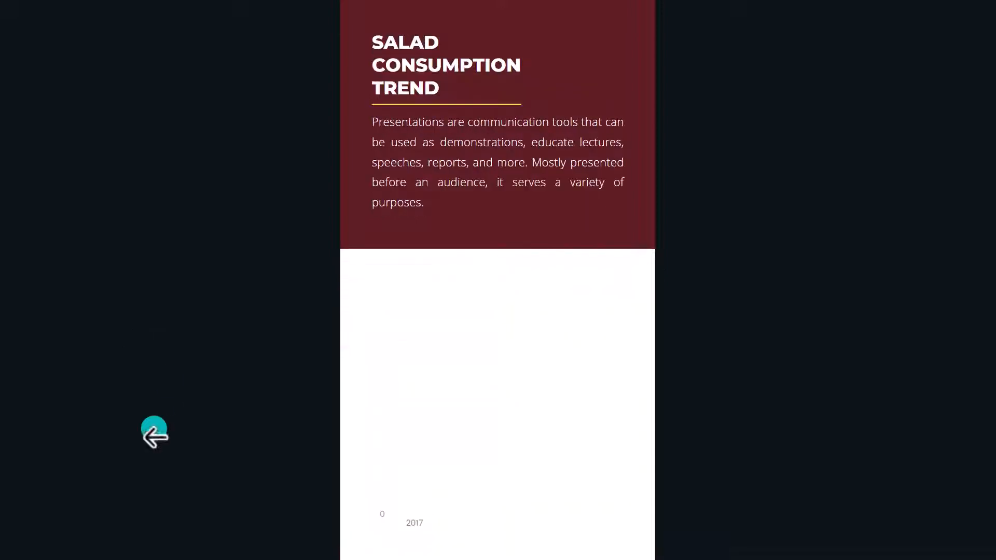
left_click(104, 181)
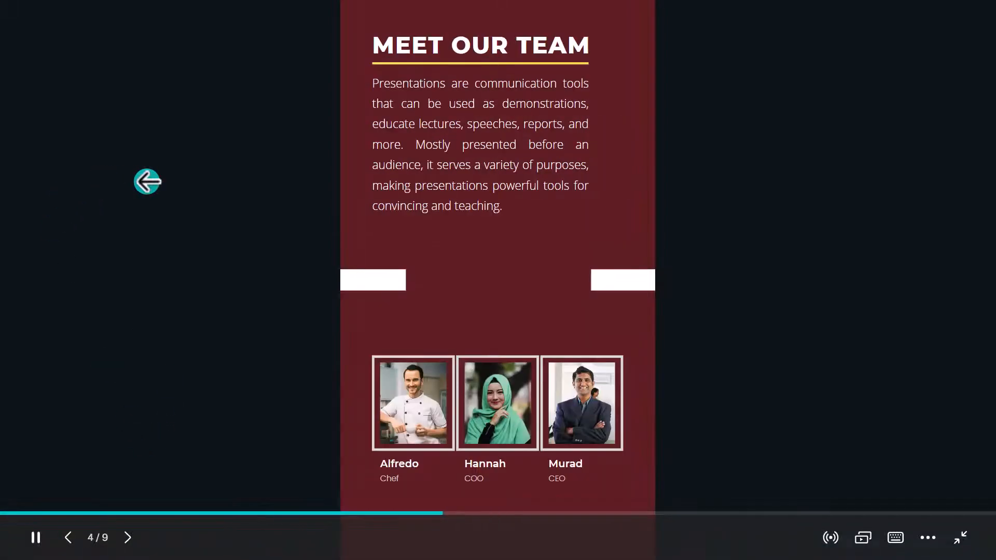
left_click(960, 537)
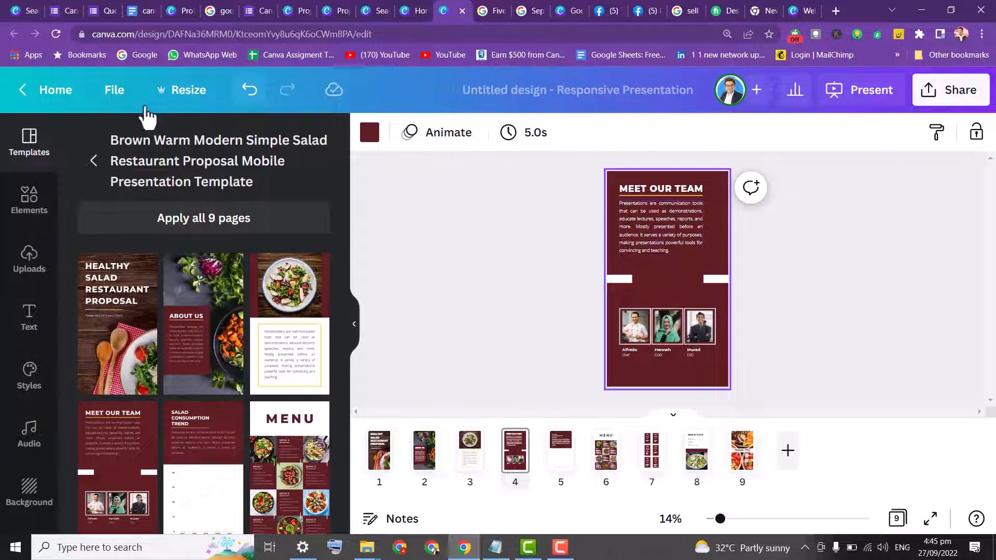
Return to the Canva home page and search the templates for whatsapp video
left_click(61, 90)
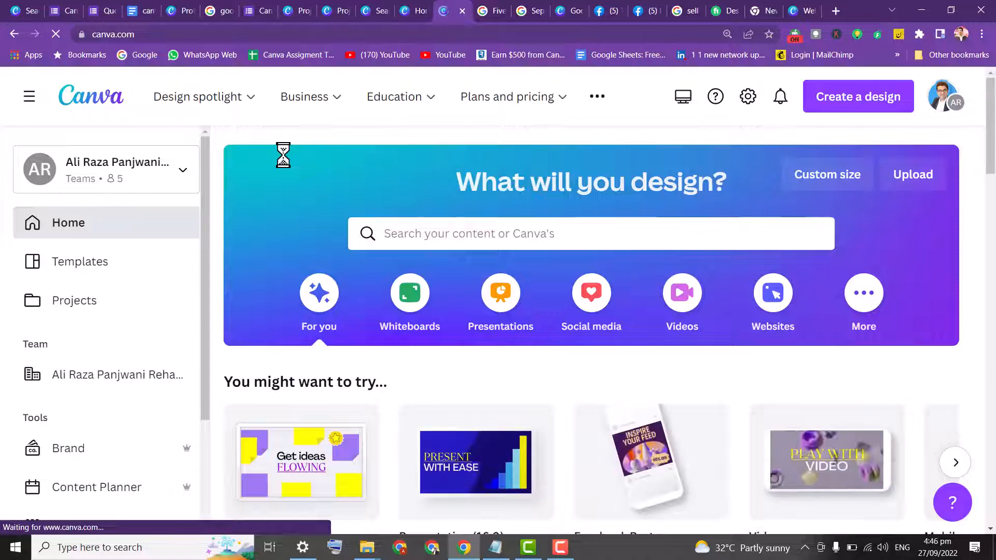
left_click(408, 236)
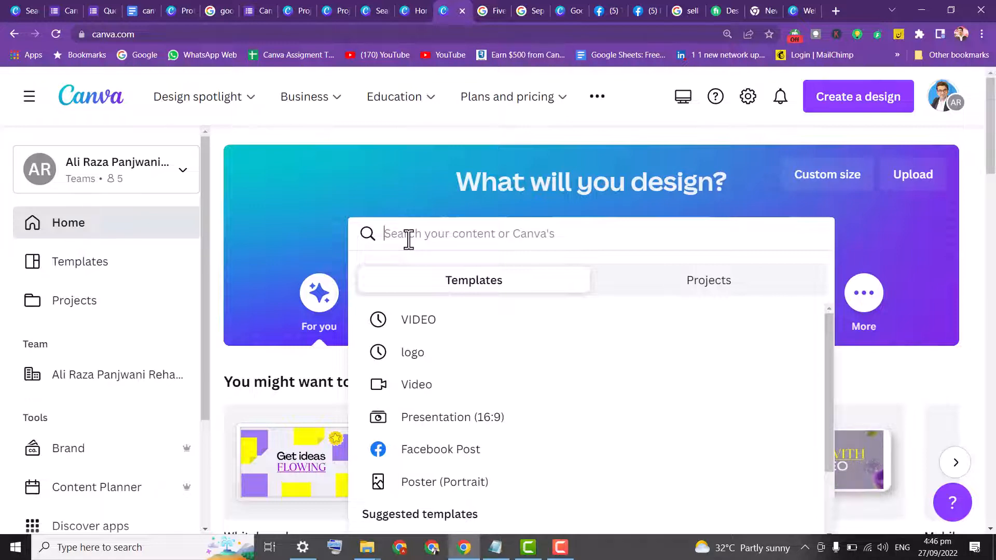
type("whatsapp")
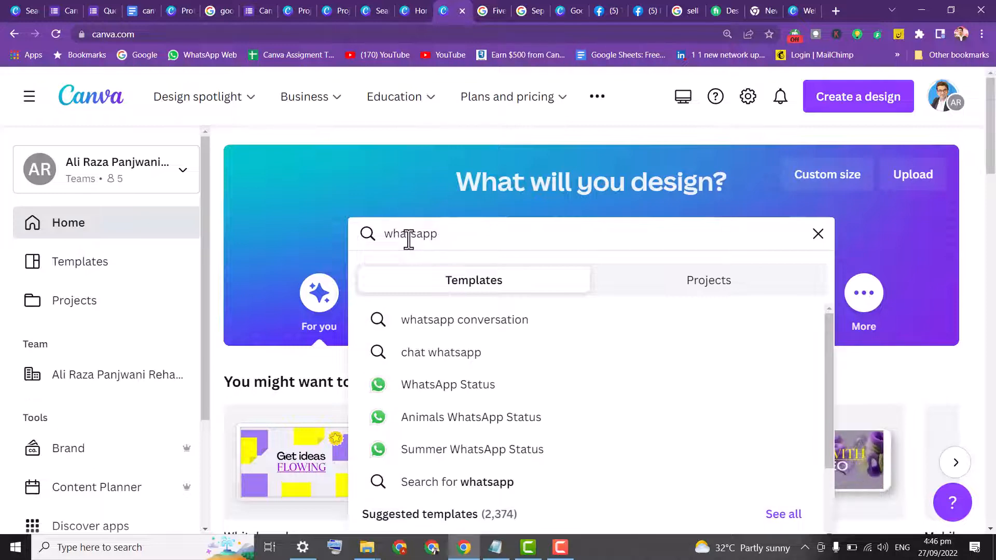
type(" video")
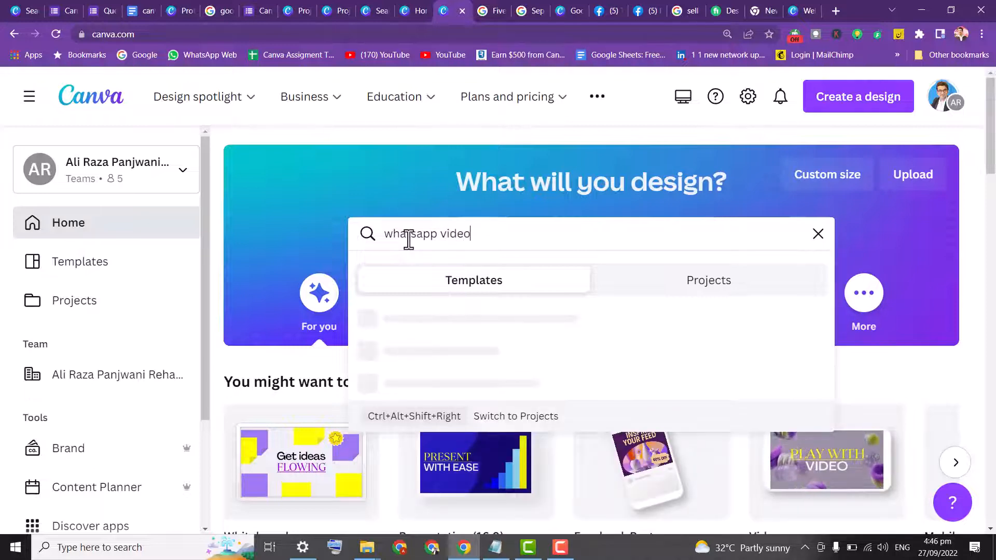
key("Return")
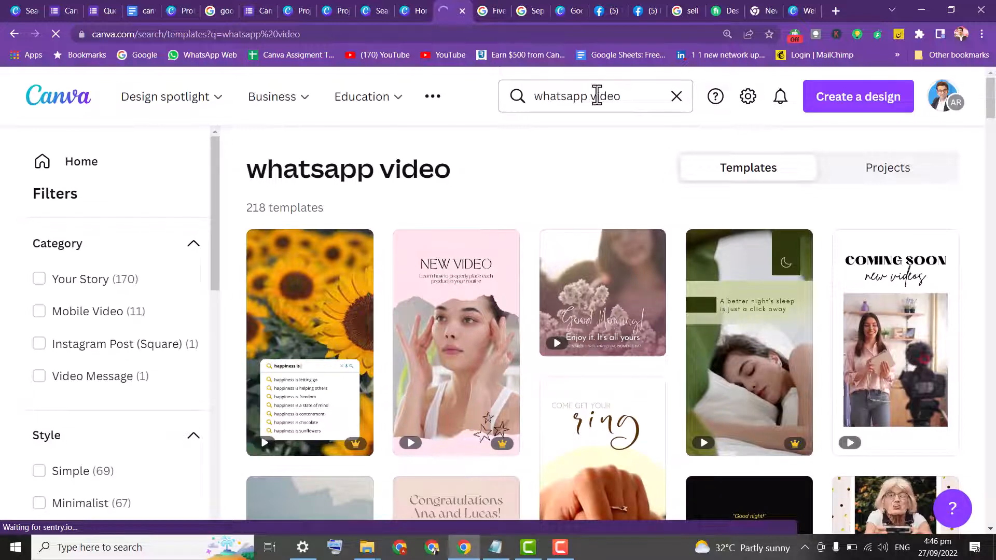
Change the template search to whatsapp status
left_click(614, 96)
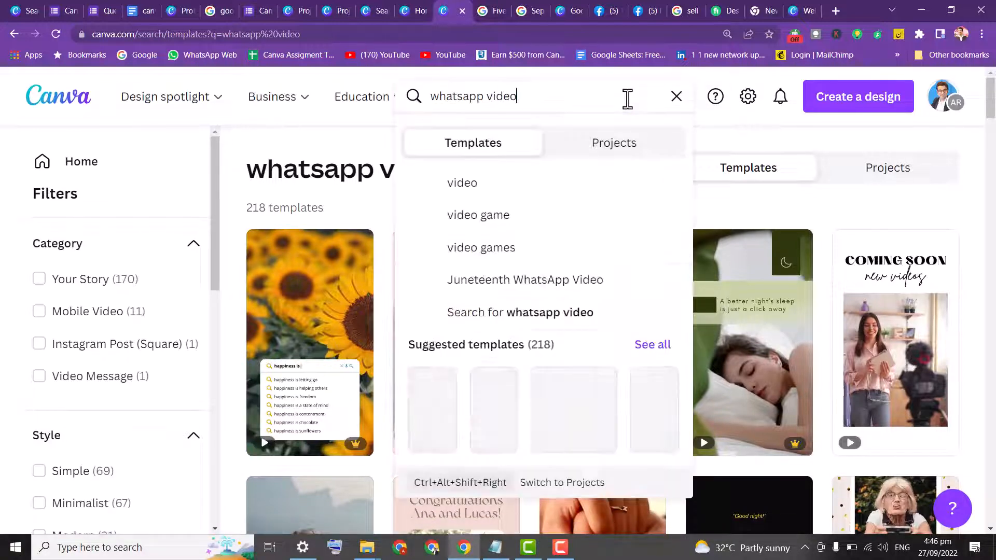
key("BackSpace")
key("BackSpace")
key("BackSpace")
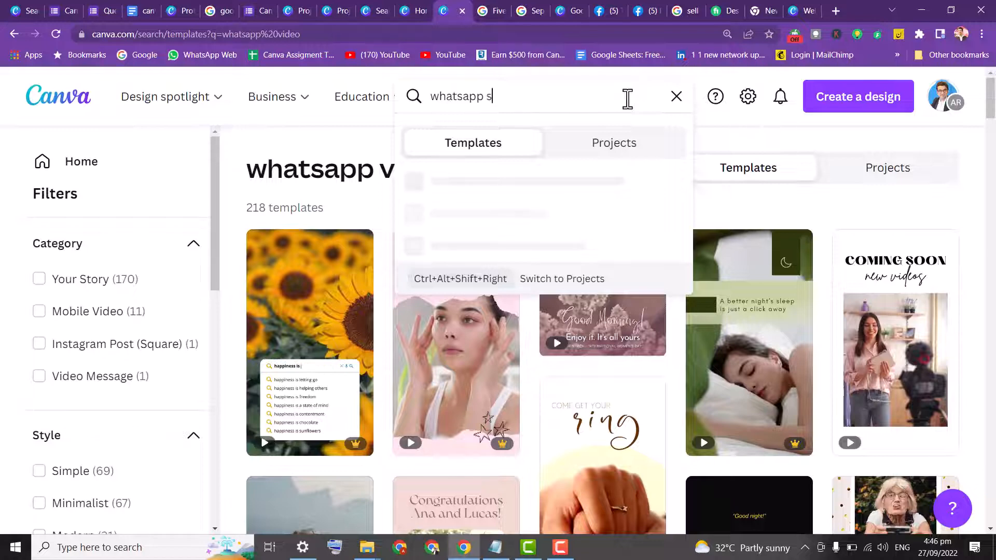
type("status")
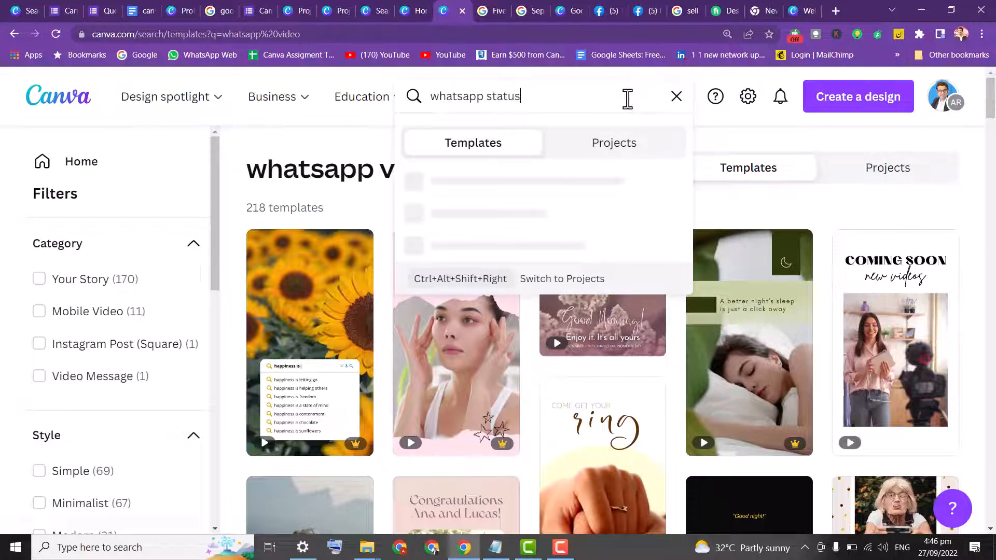
key("Return")
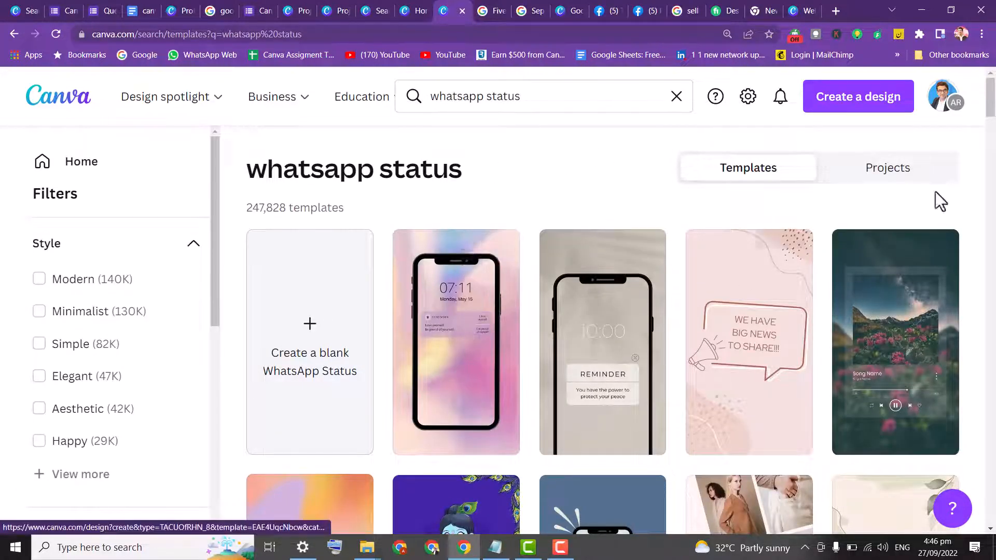
Open the Flash Sale 85% Off Special Offer story template from the results
left_click_drag(989, 110, 991, 149)
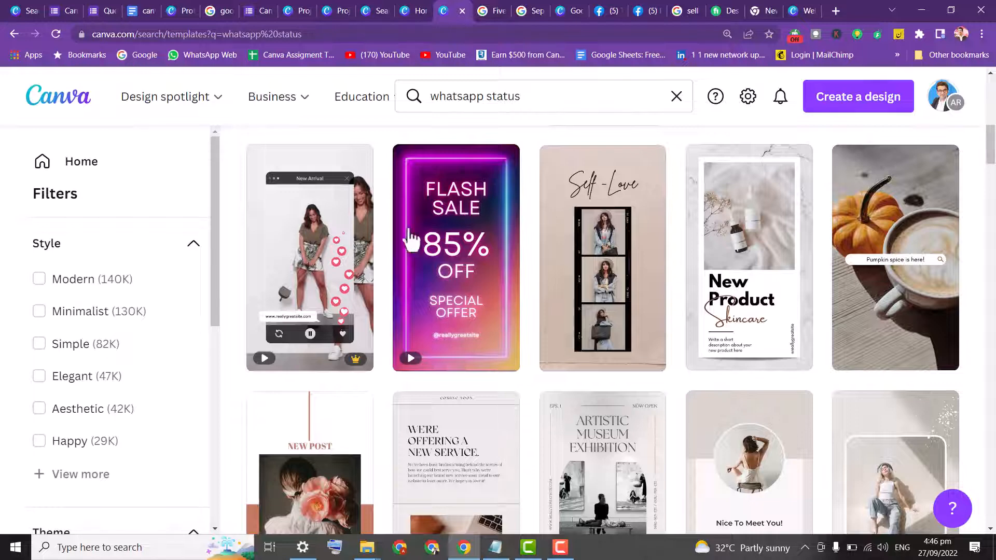
mouse_move(449, 250)
left_click(426, 363)
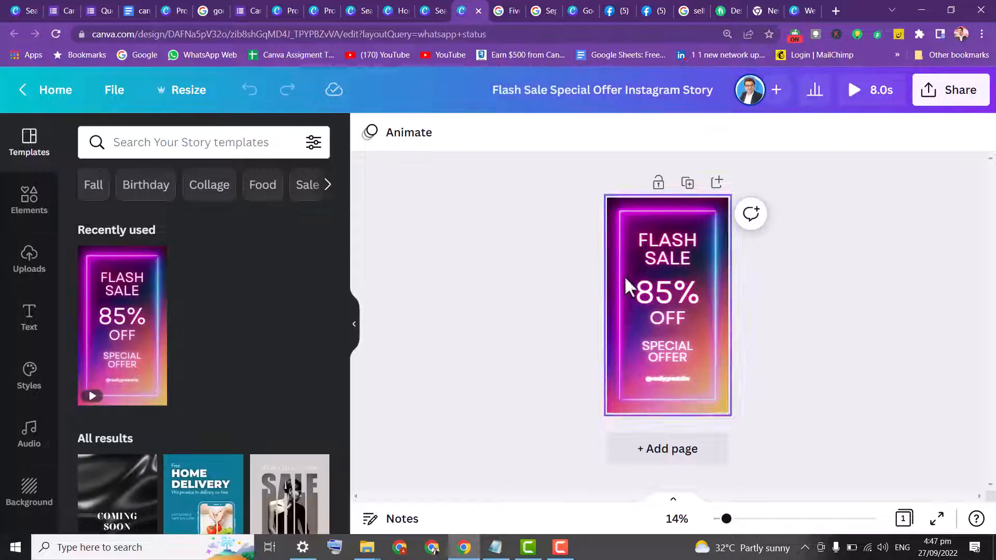
Play the story preview in full screen, then close the preview
left_click(859, 102)
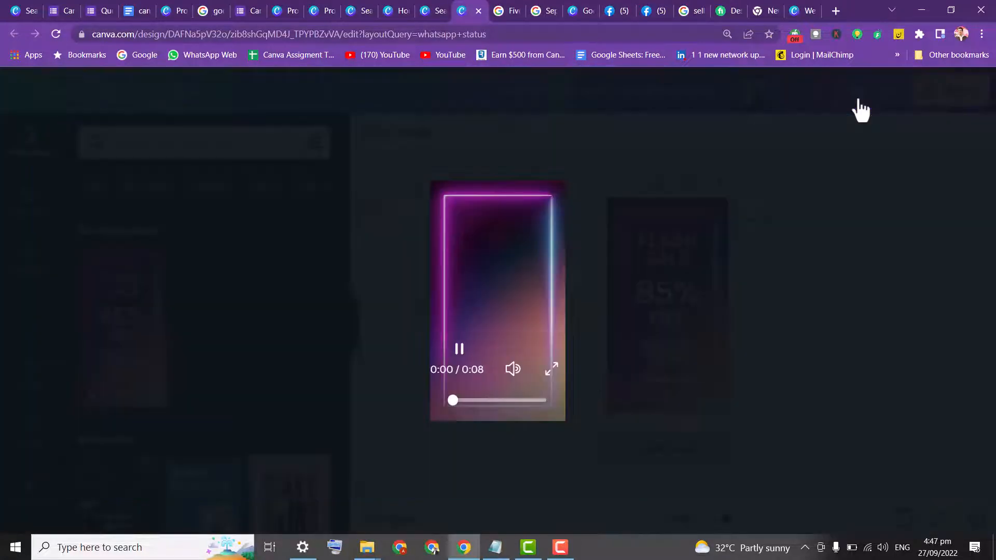
left_click(552, 367)
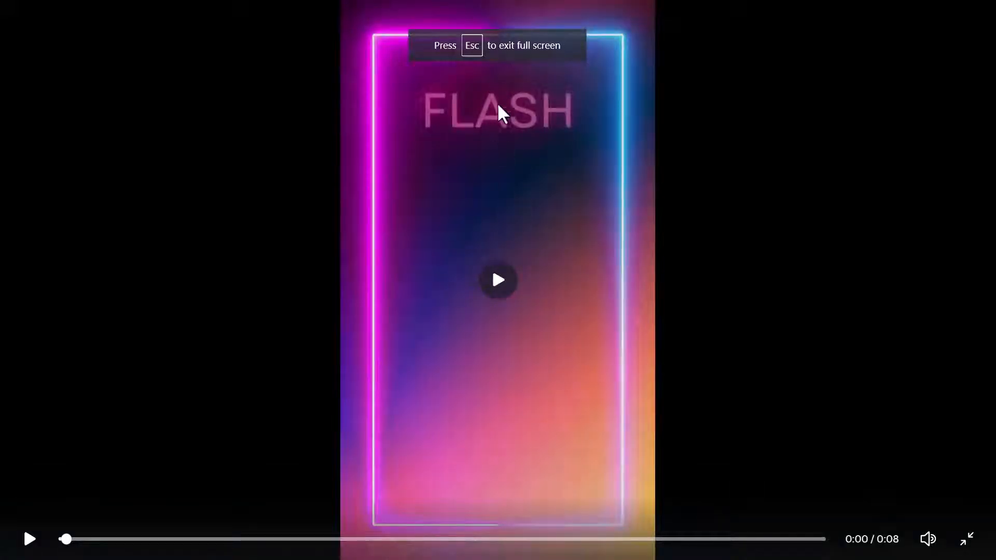
left_click(498, 293)
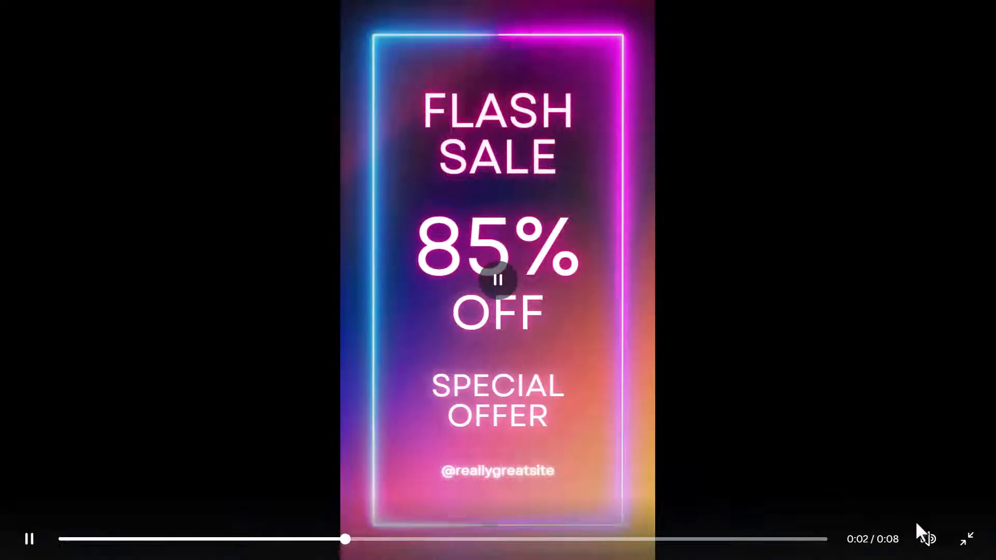
left_click(968, 540)
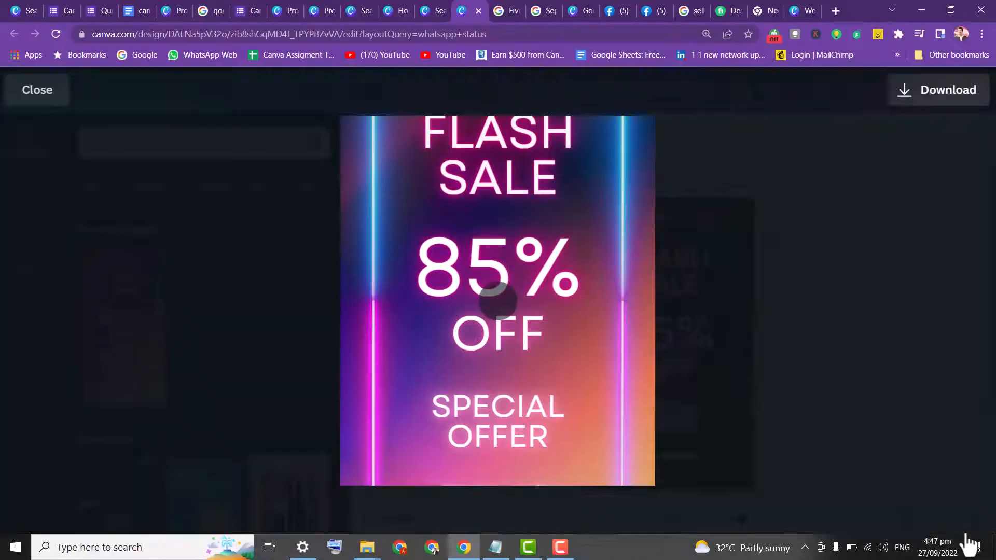
left_click(32, 98)
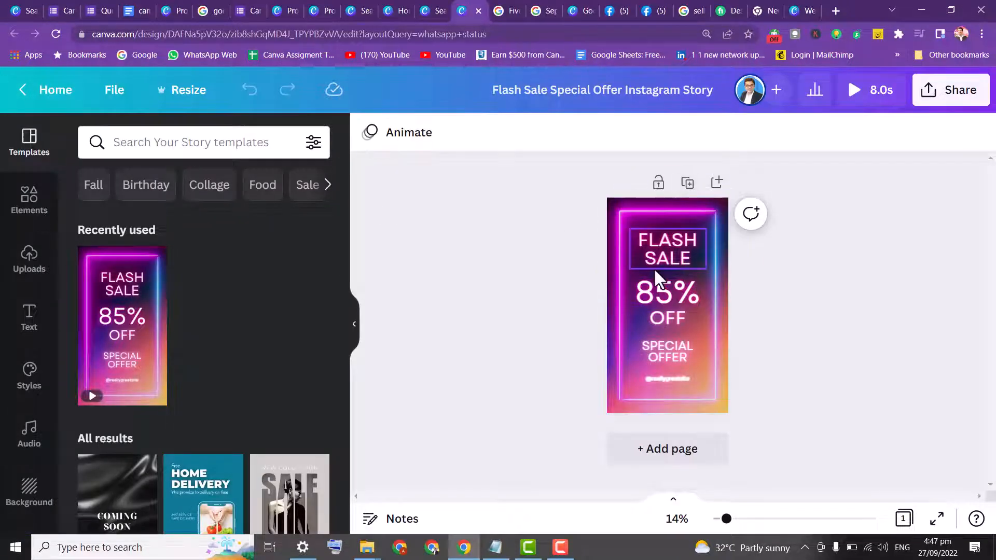
Change the 85% discount text to 25%
double_click(664, 299)
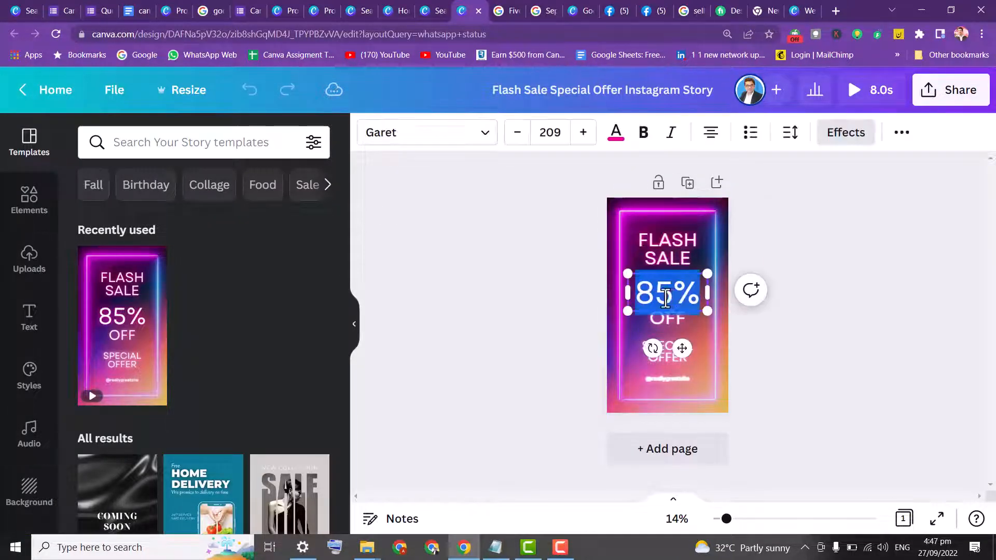
left_click(670, 298)
left_click_drag(674, 293, 634, 299)
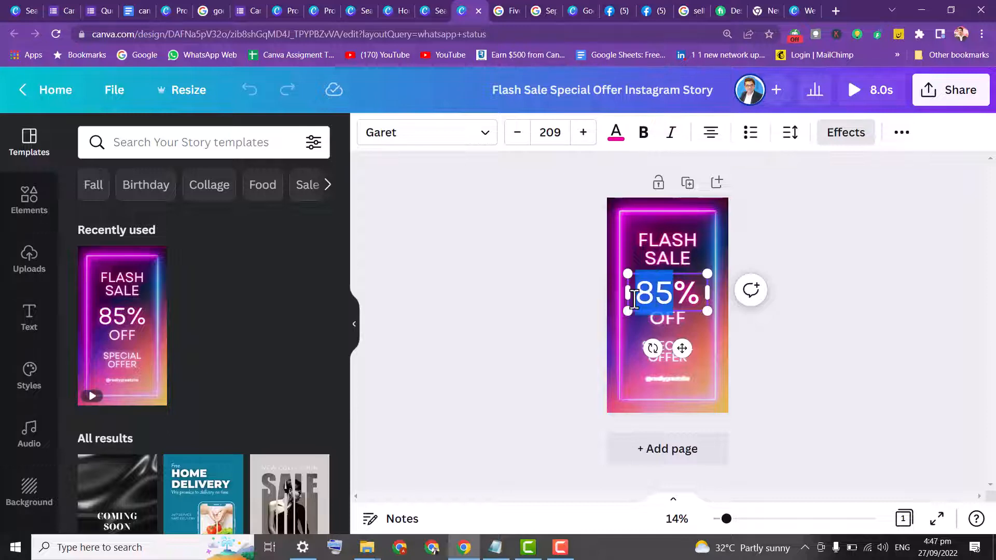
type("5")
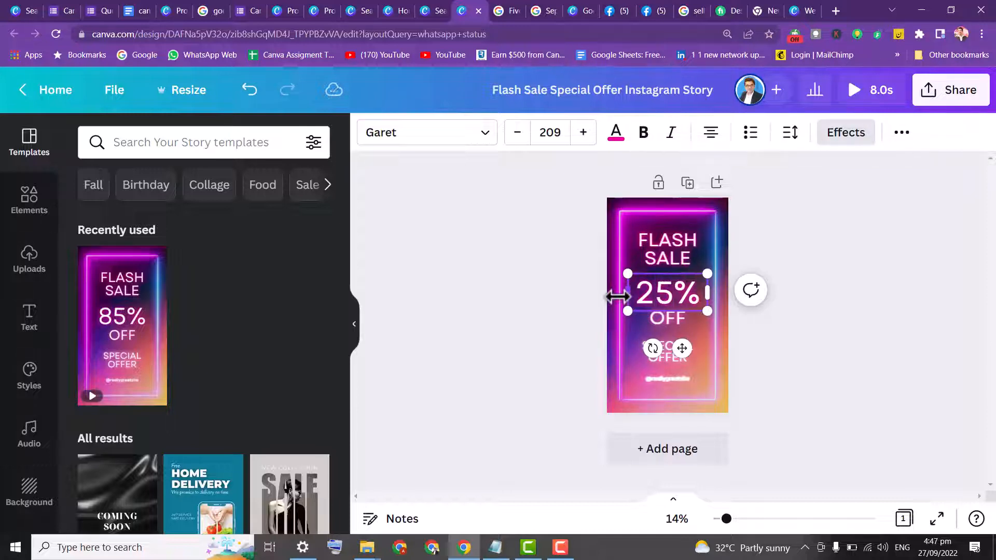
double_click(651, 377)
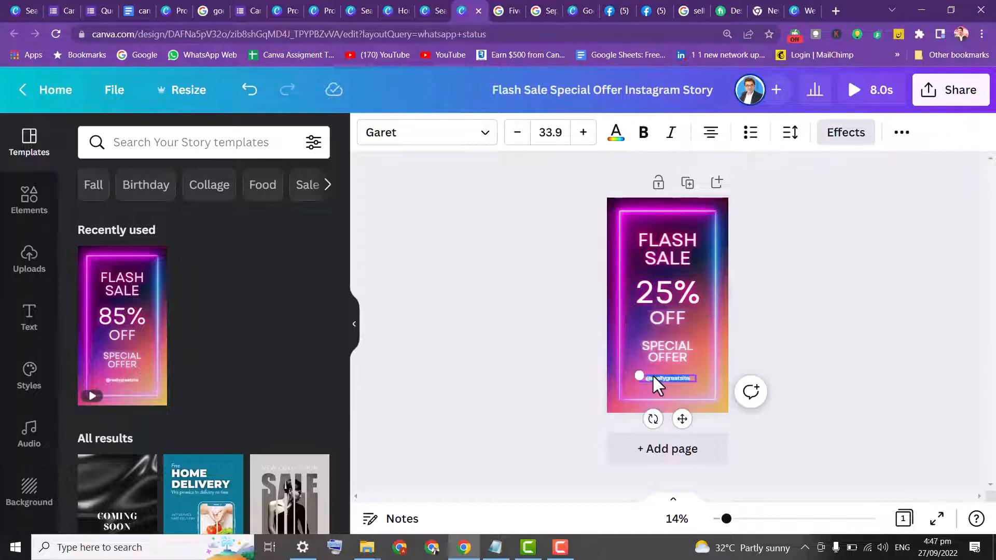
key("BackSpace")
Search the elements for shoes and show the video results
left_click(30, 200)
left_click(162, 143)
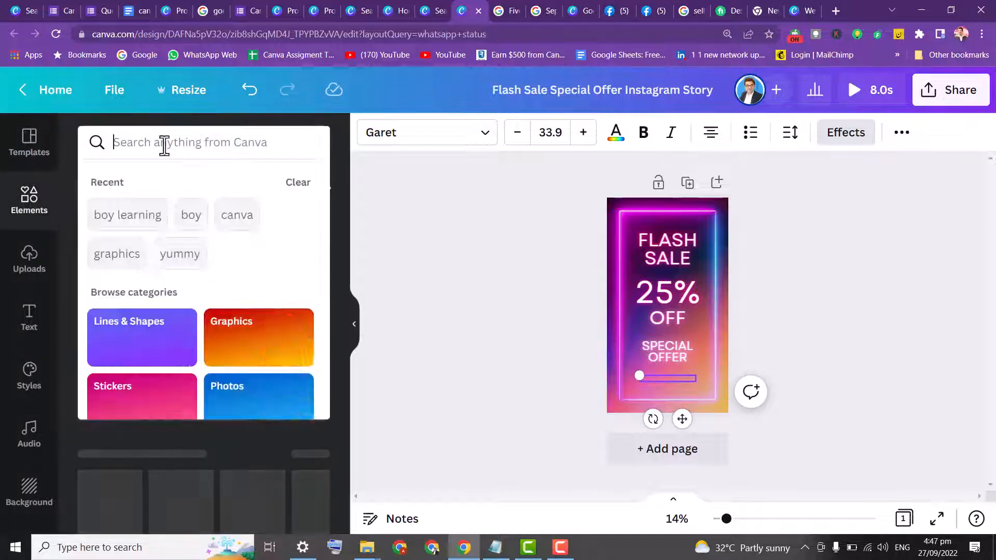
type("shor")
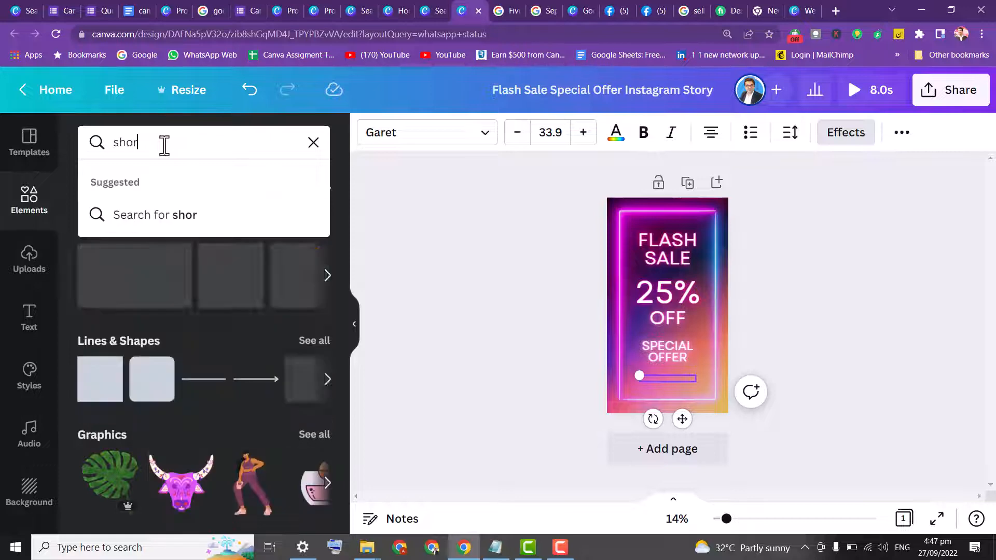
key("BackSpace")
type("es")
key("Return")
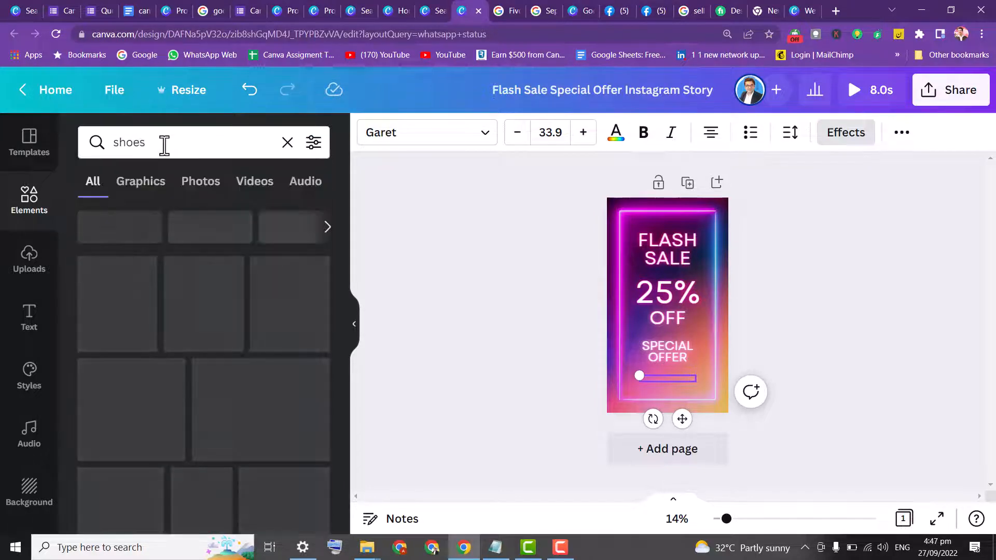
left_click(199, 181)
left_click(254, 193)
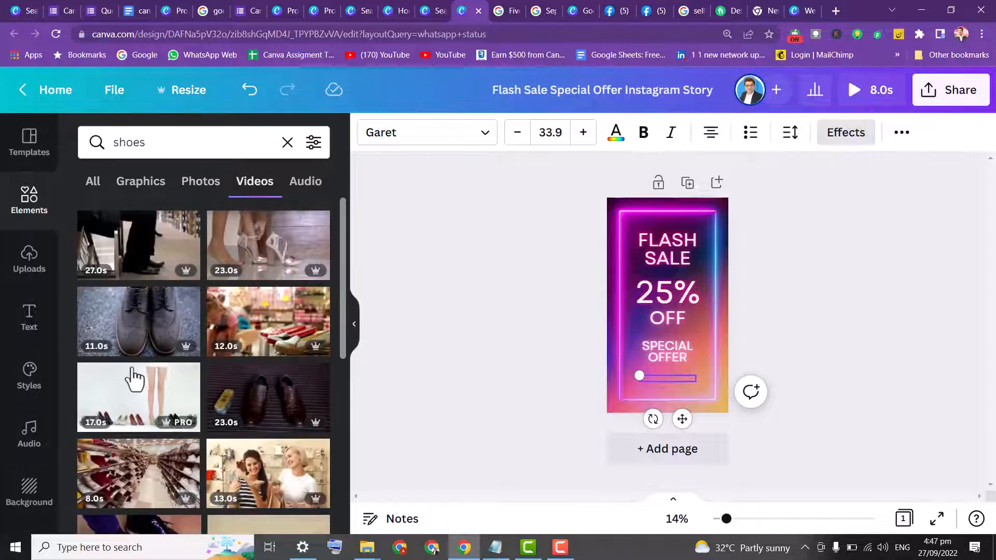
Refine the video search to "shoes sale"
left_click(170, 145)
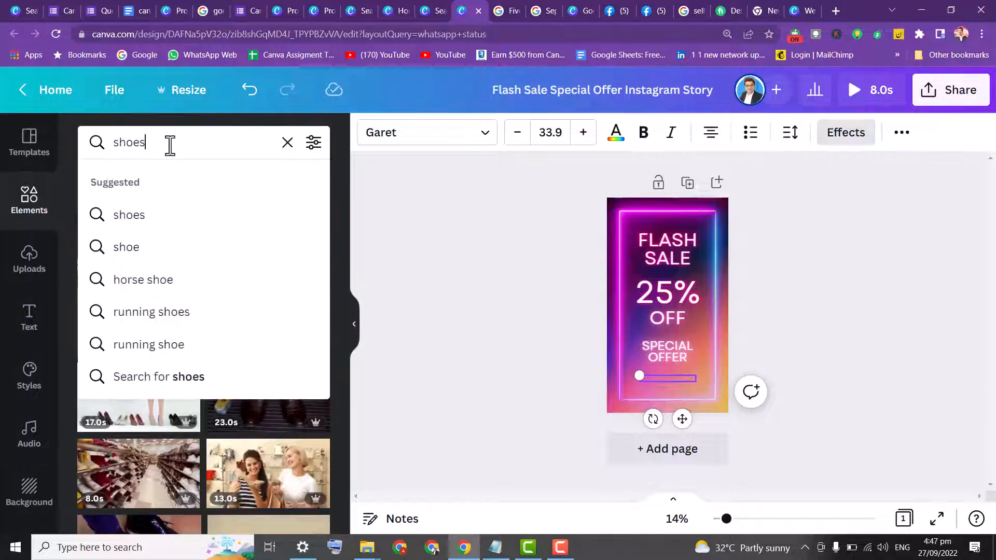
key("Return")
type("sale")
key("Return")
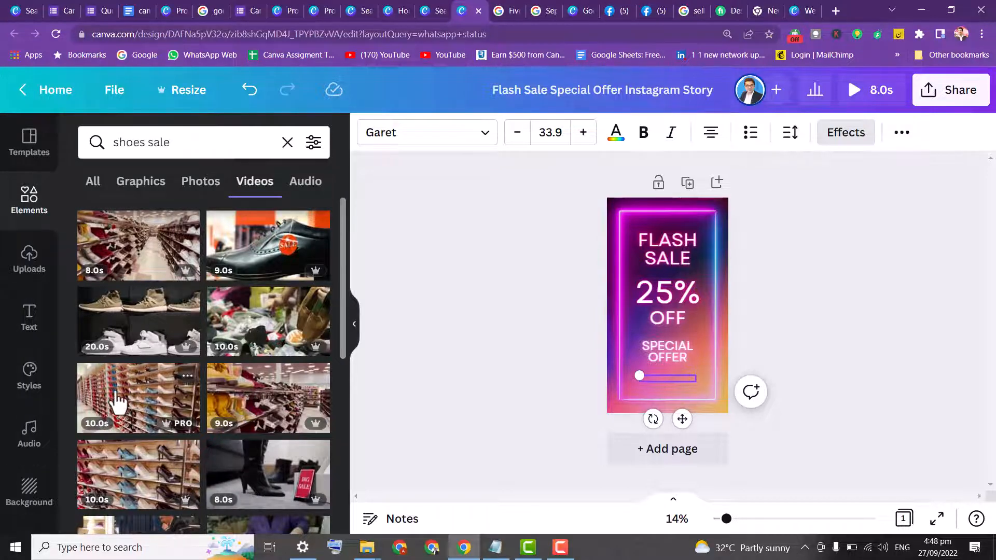
Add a shoe-aisle video from the results and shrink it into a small clip near the story's lower area
left_click(127, 262)
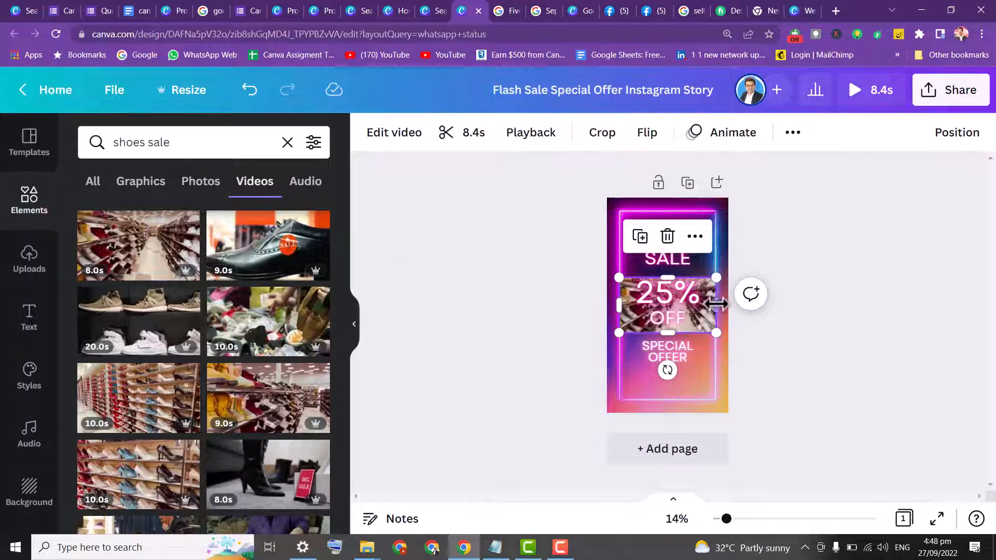
left_click_drag(705, 310, 708, 422)
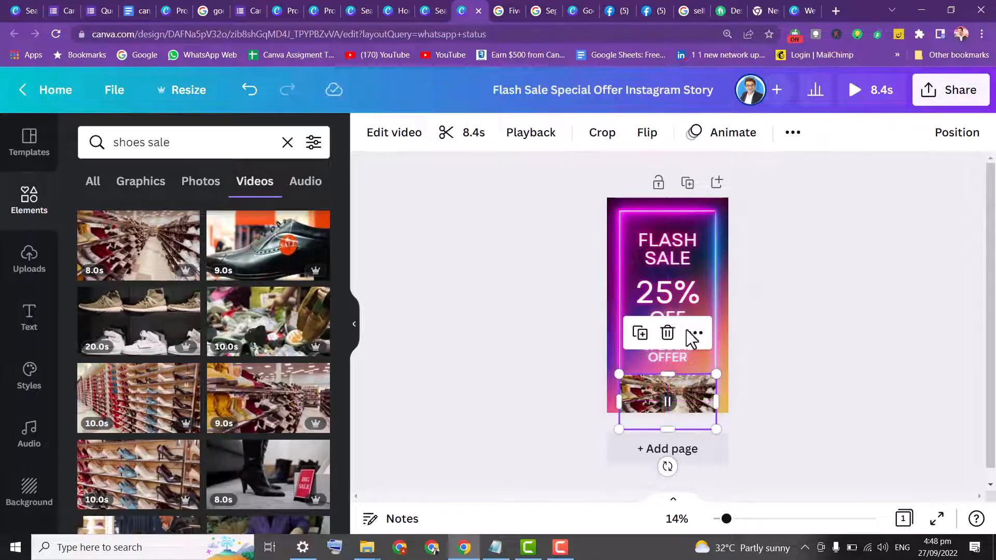
left_click(671, 291)
left_click_drag(549, 207, 752, 364)
left_click(515, 265)
left_click(670, 396)
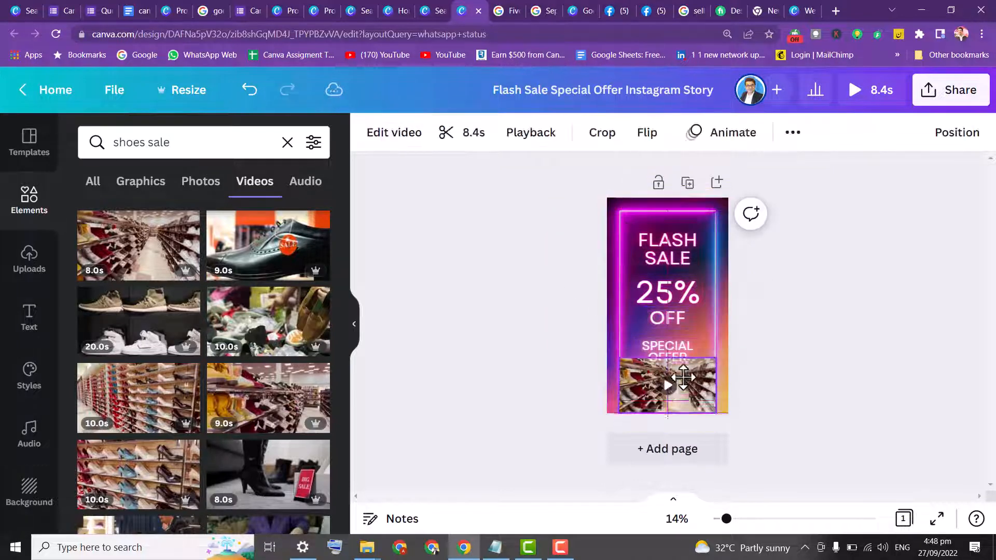
left_click_drag(670, 396, 680, 376)
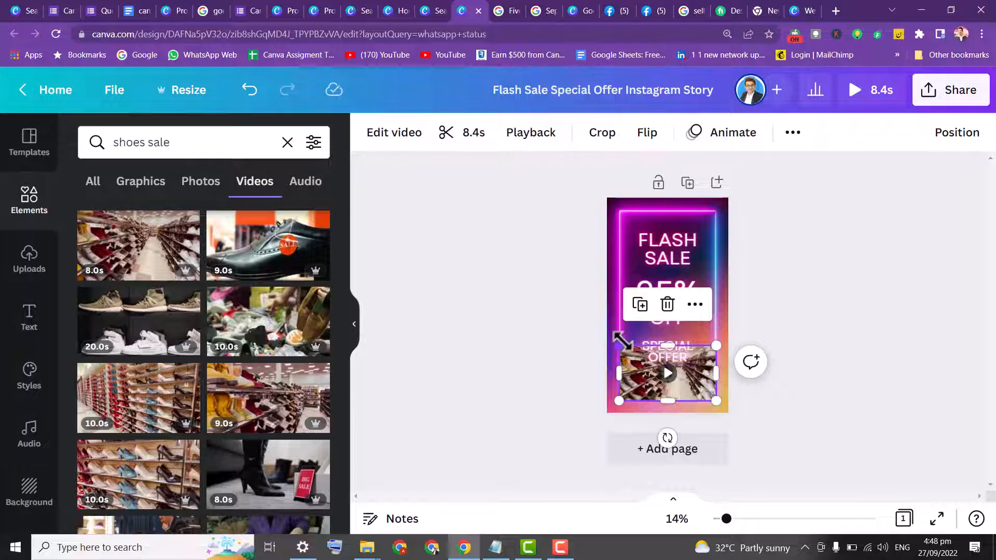
left_click_drag(621, 342, 649, 358)
left_click_drag(706, 386, 693, 376)
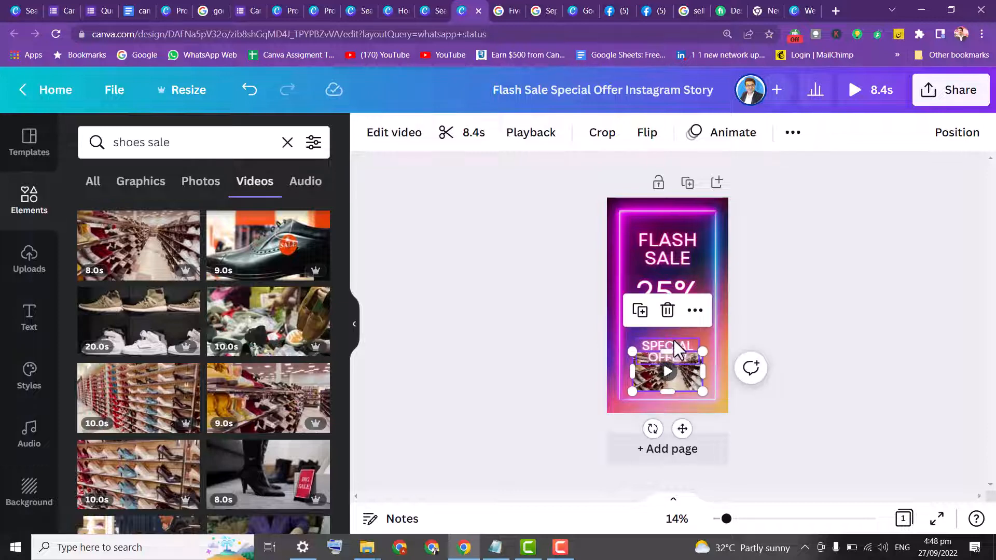
Delete the SPECIAL OFFER text and move and enlarge the shoes video into its place beneath OFF
left_click(662, 341)
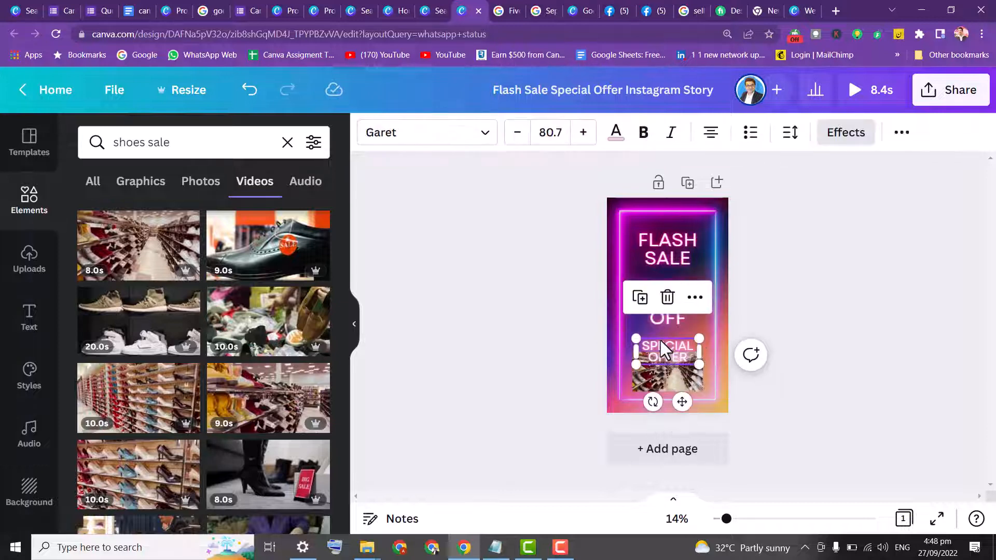
key("Delete")
left_click_drag(663, 367, 716, 382)
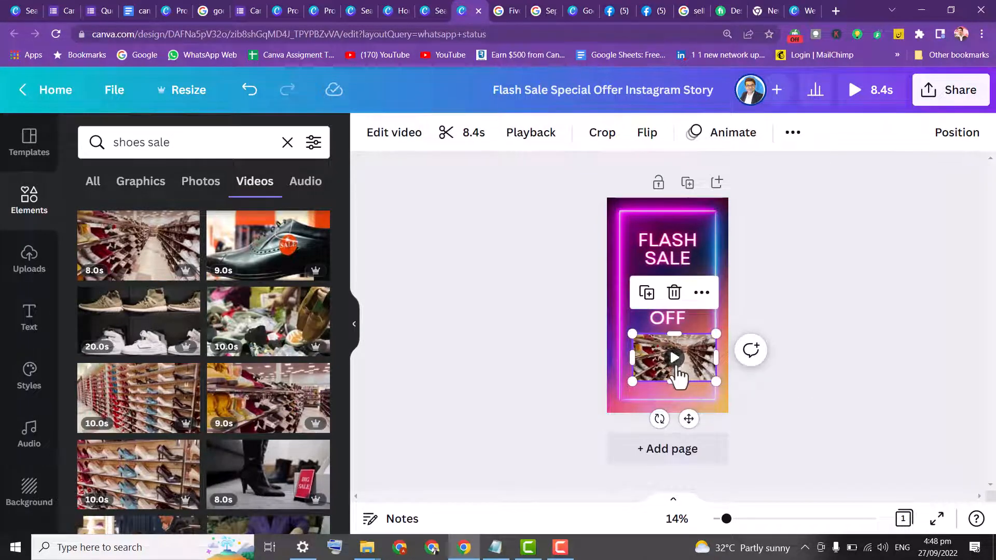
left_click(569, 333)
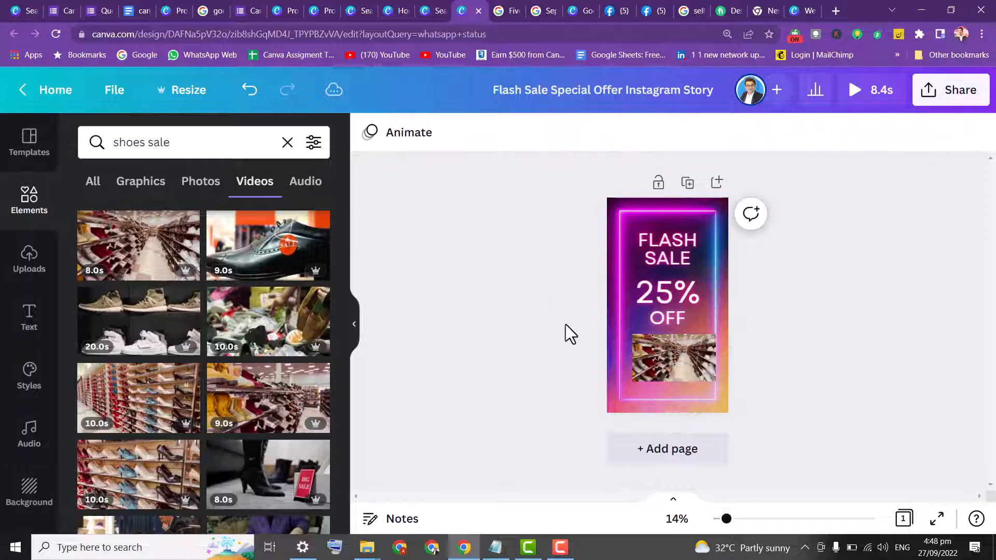
left_click(633, 367)
left_click_drag(634, 366, 627, 366)
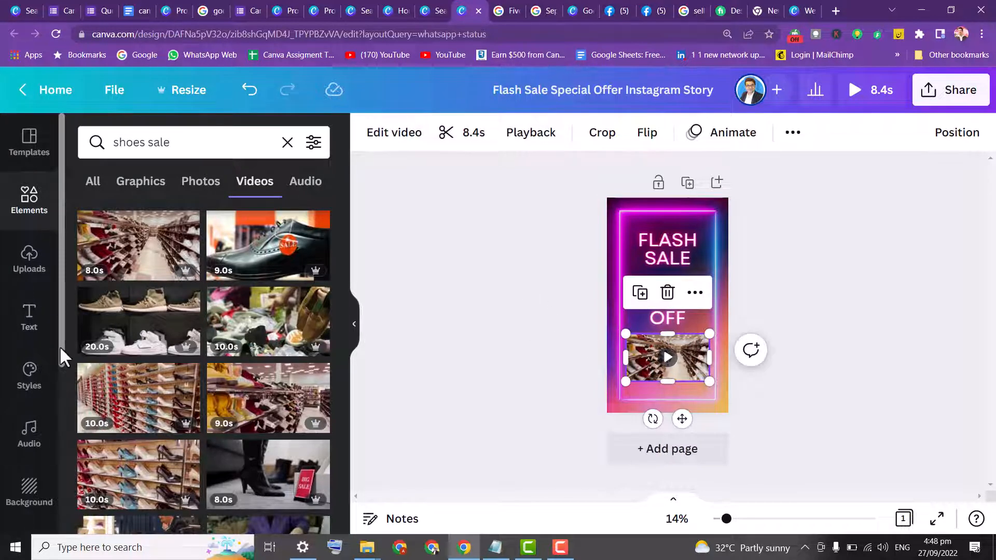
Search the audio library for advertising
scroll(60, 347, "down", 1)
left_click(34, 373)
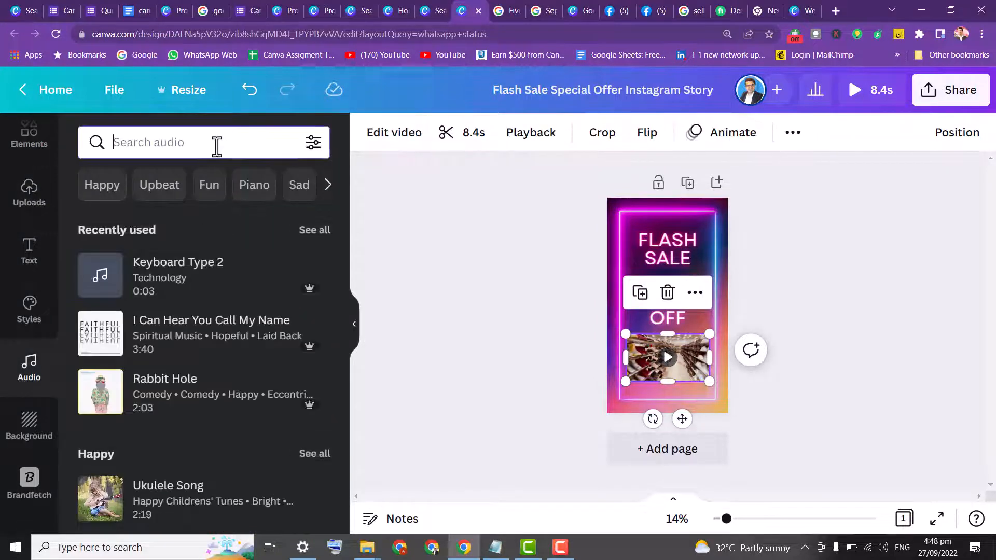
type("ads")
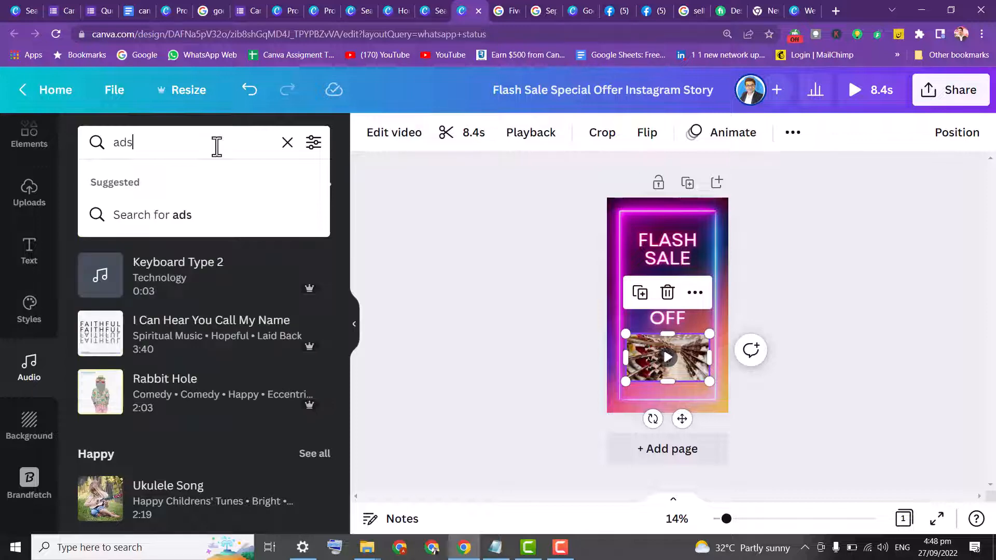
key("BackSpace")
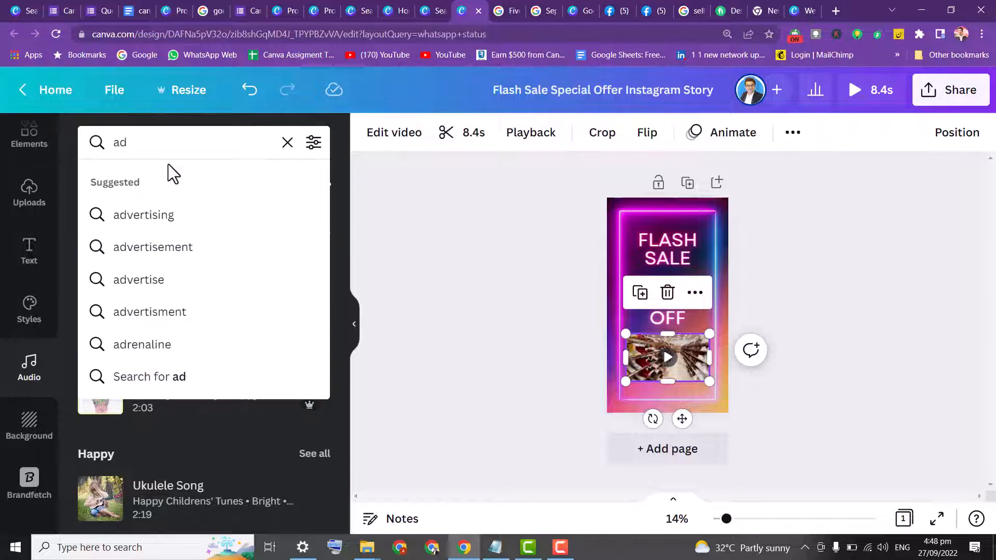
left_click(149, 214)
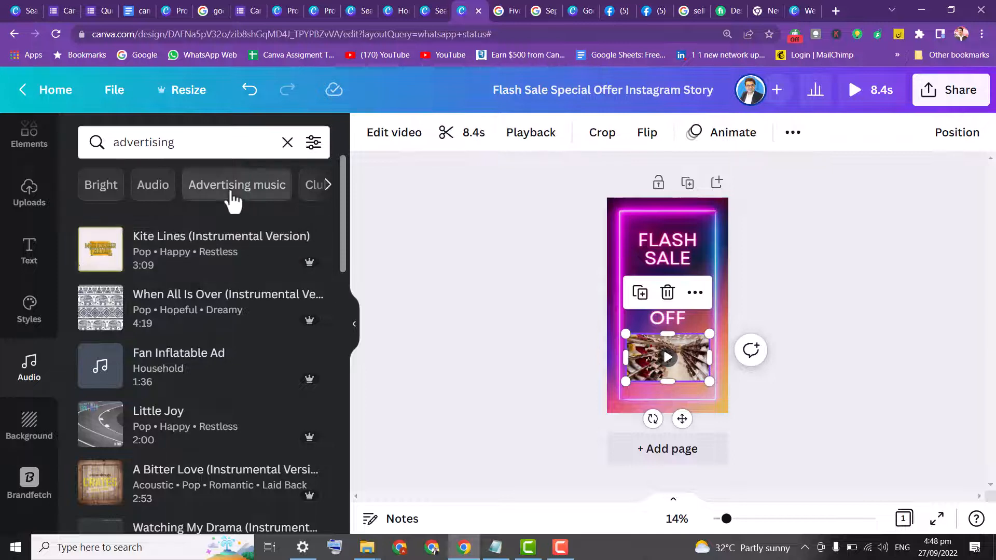
Preview advertising tracks, add Kite Lines (Instrumental Version) to the design and adjust its starting point
left_click(104, 367)
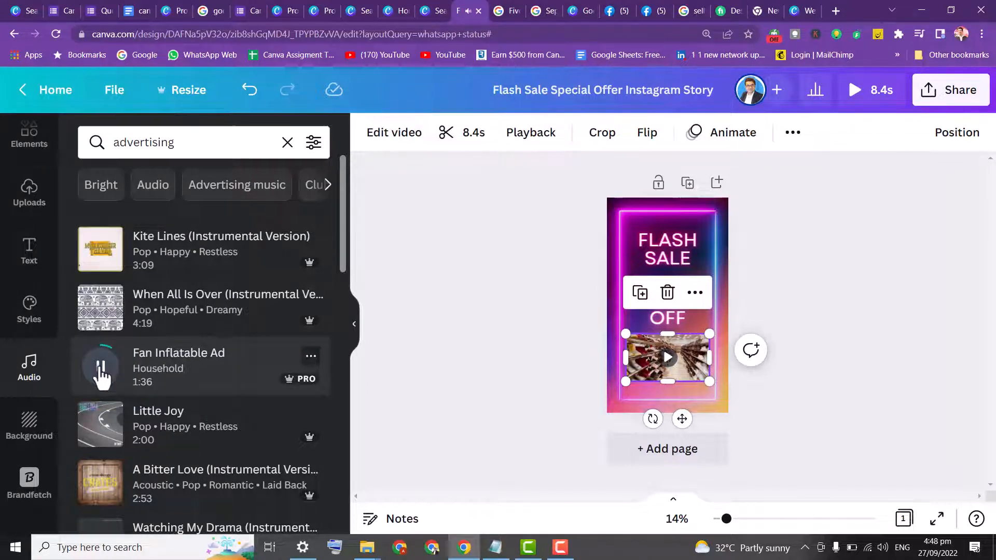
left_click(102, 432)
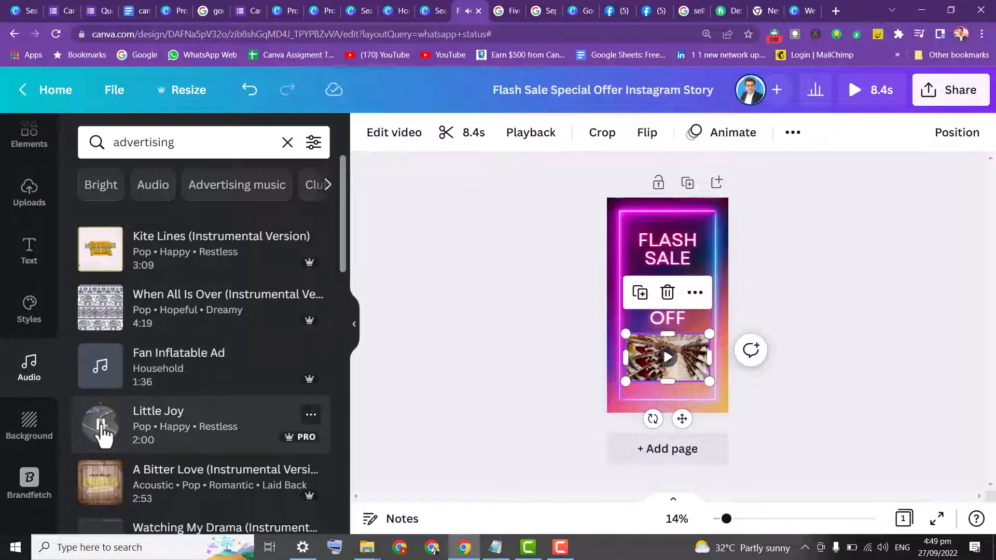
left_click(100, 251)
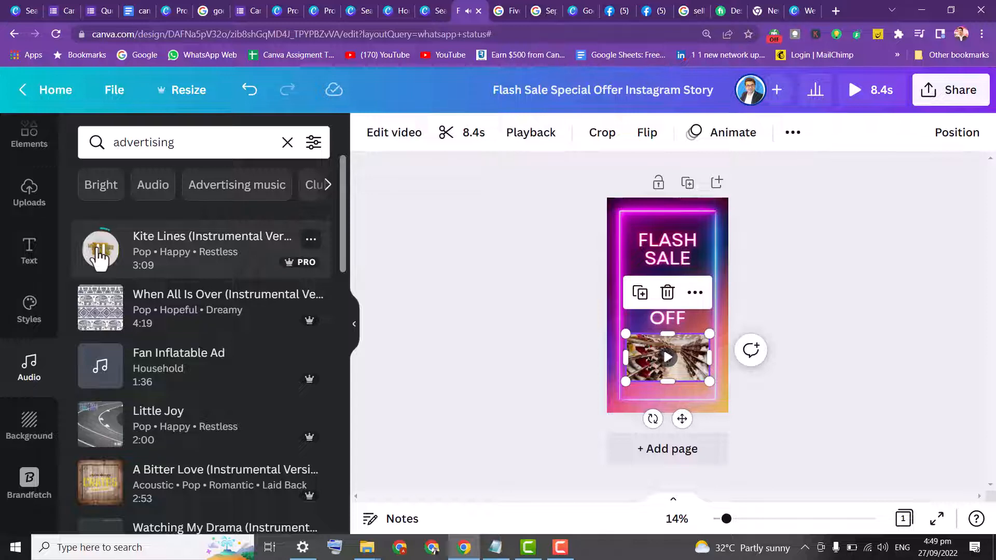
left_click_drag(412, 285, 457, 226)
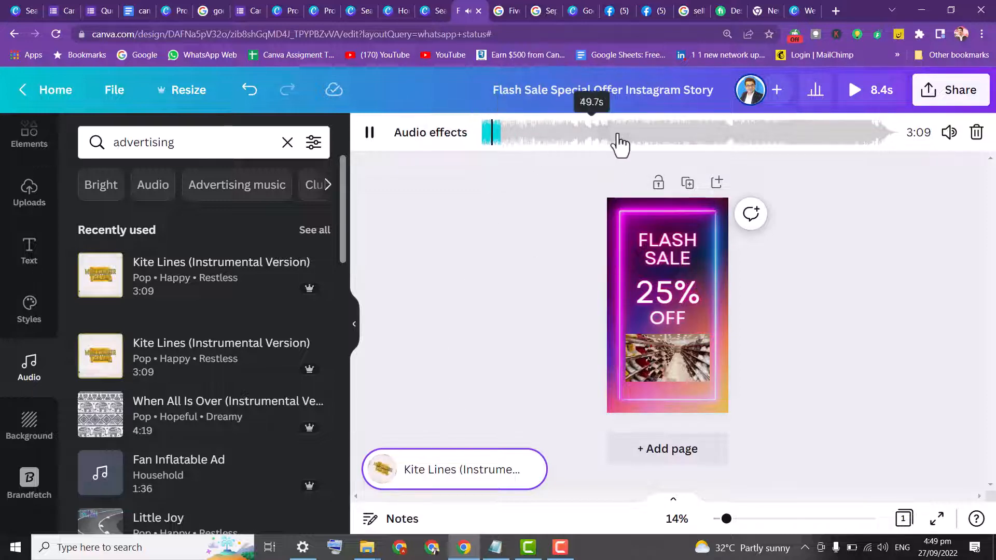
left_click_drag(487, 140, 704, 143)
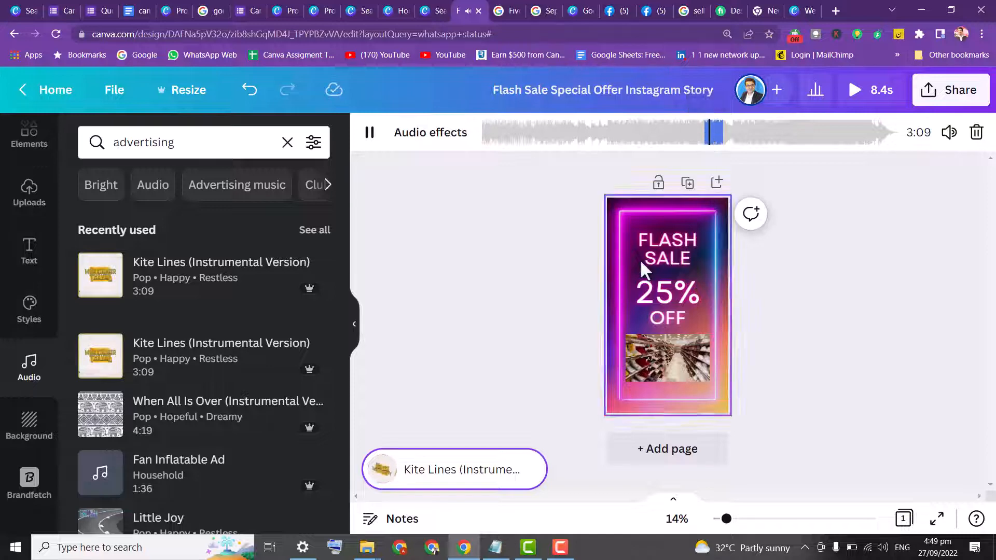
left_click(369, 135)
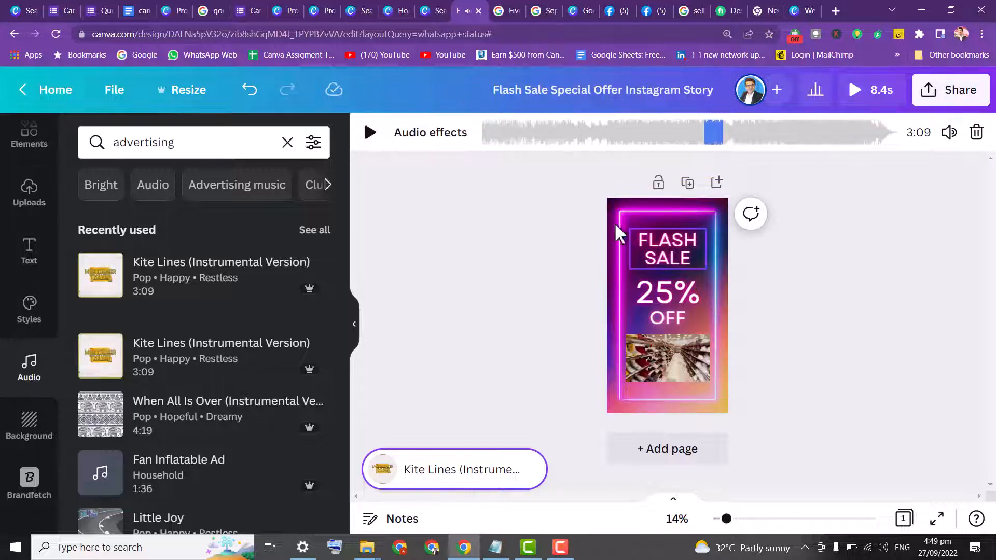
Apply the Breathe animation to the shoes video with the In option
left_click(540, 282)
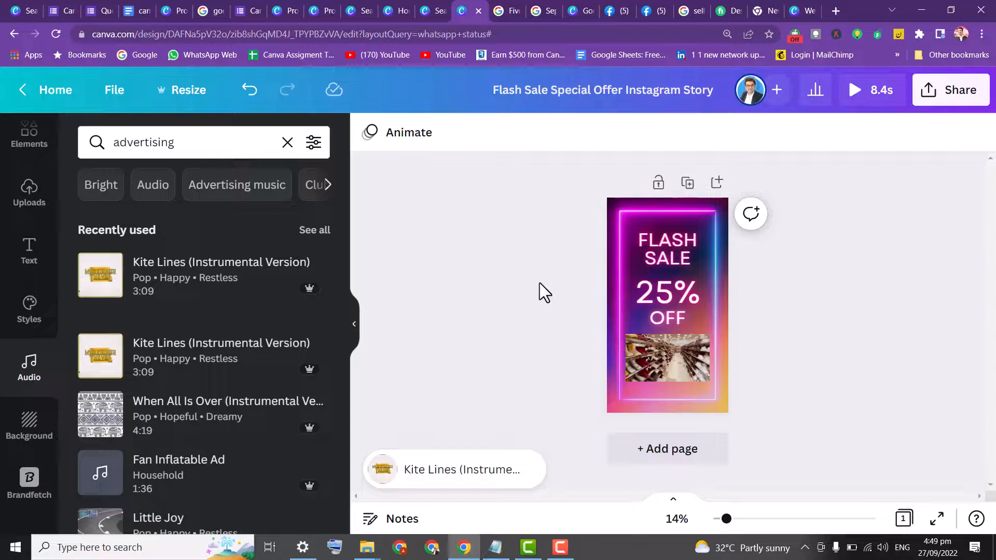
left_click(608, 279)
left_click(668, 358)
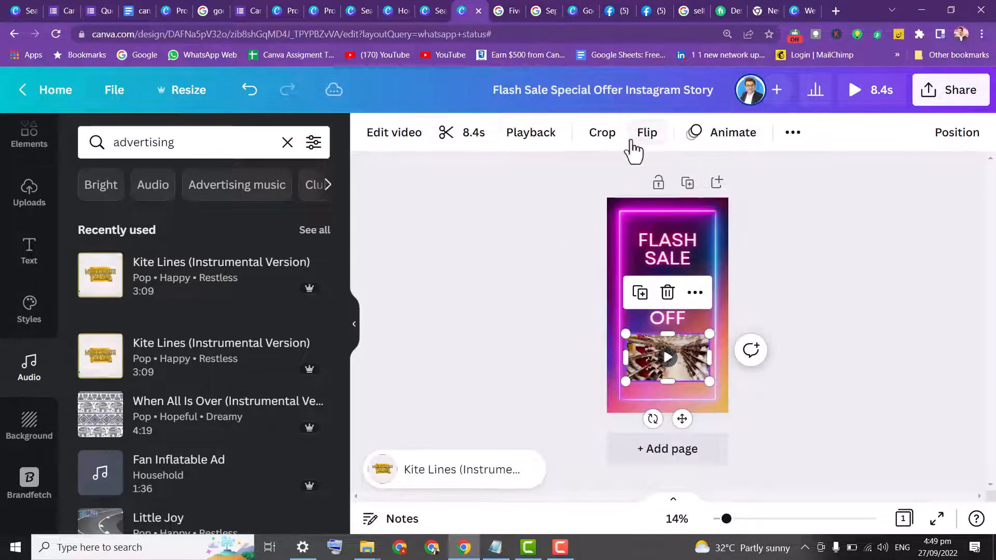
left_click(649, 136)
left_click(547, 191)
left_click(733, 134)
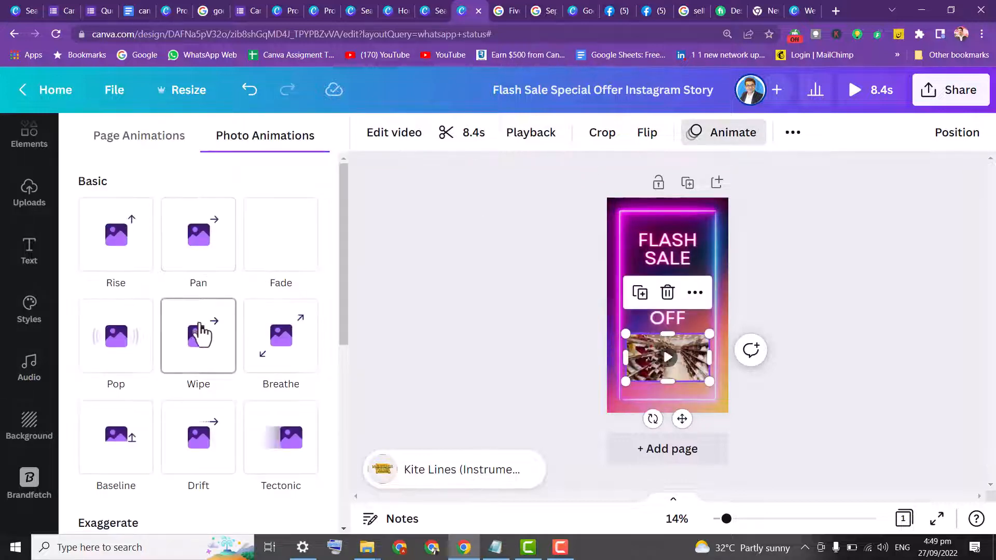
left_click(288, 358)
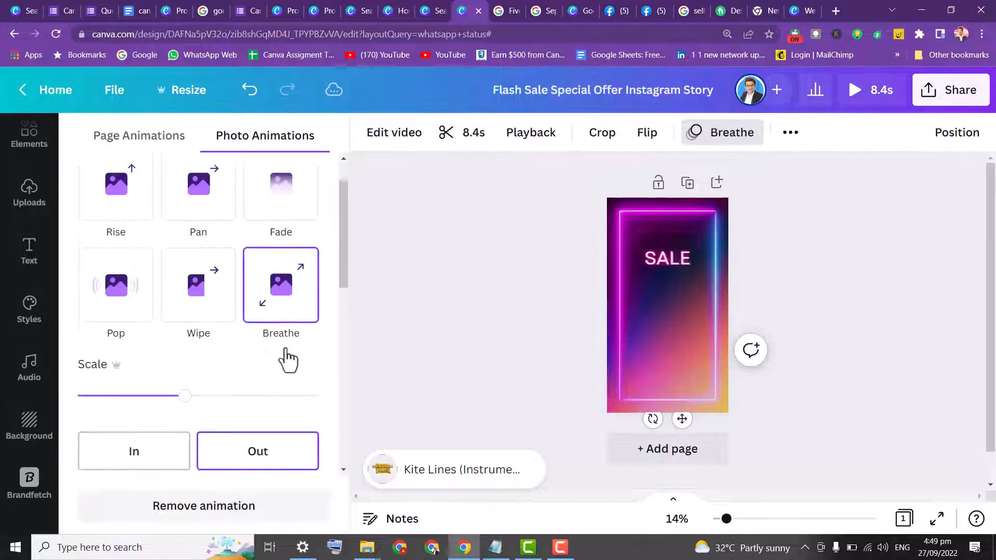
left_click(160, 458)
left_click(299, 436)
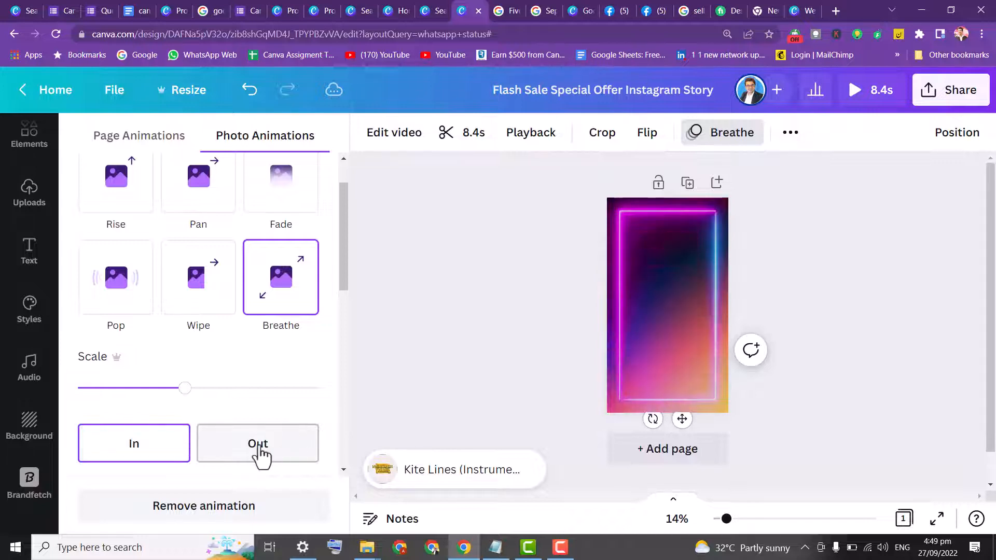
left_click(462, 297)
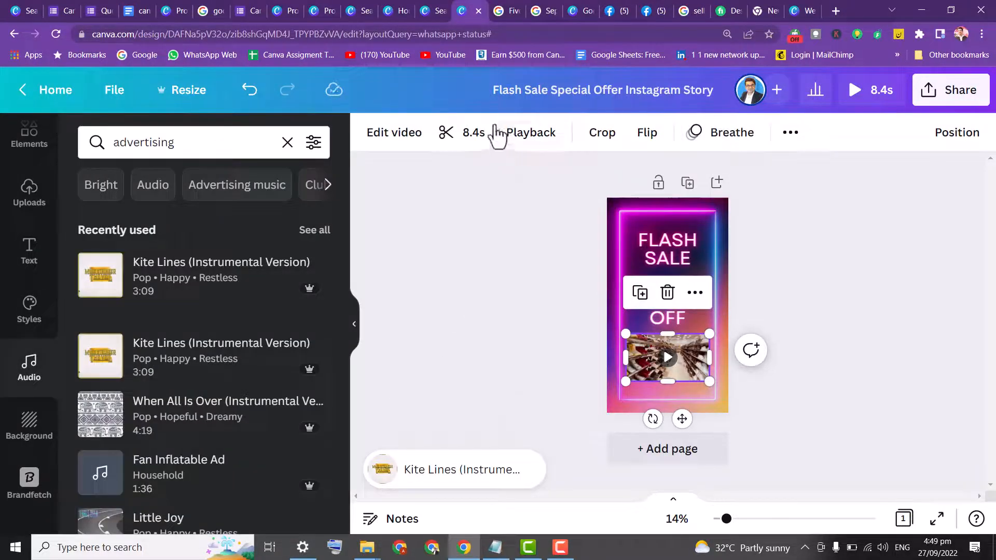
Trim the shoes video's duration to 5.0 s
double_click(690, 358)
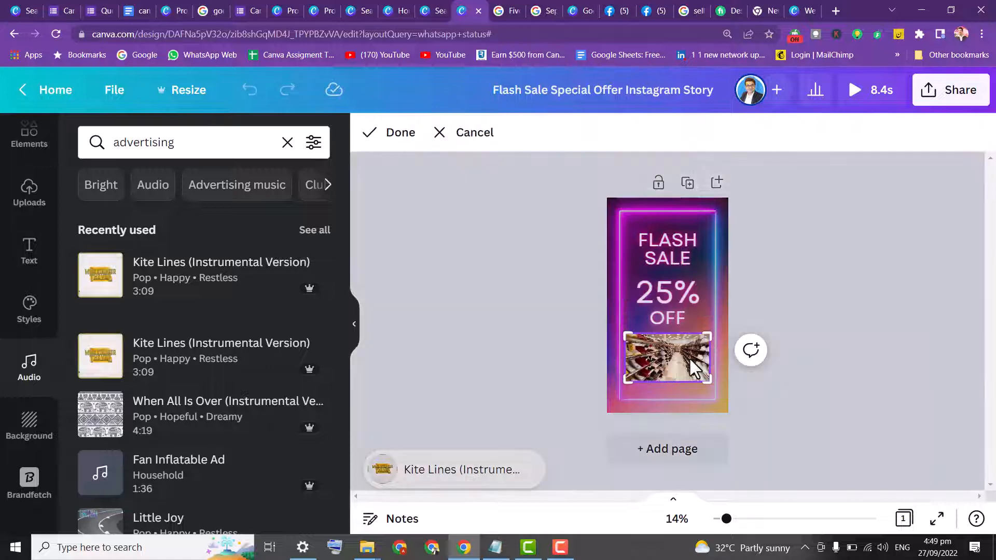
left_click(474, 134)
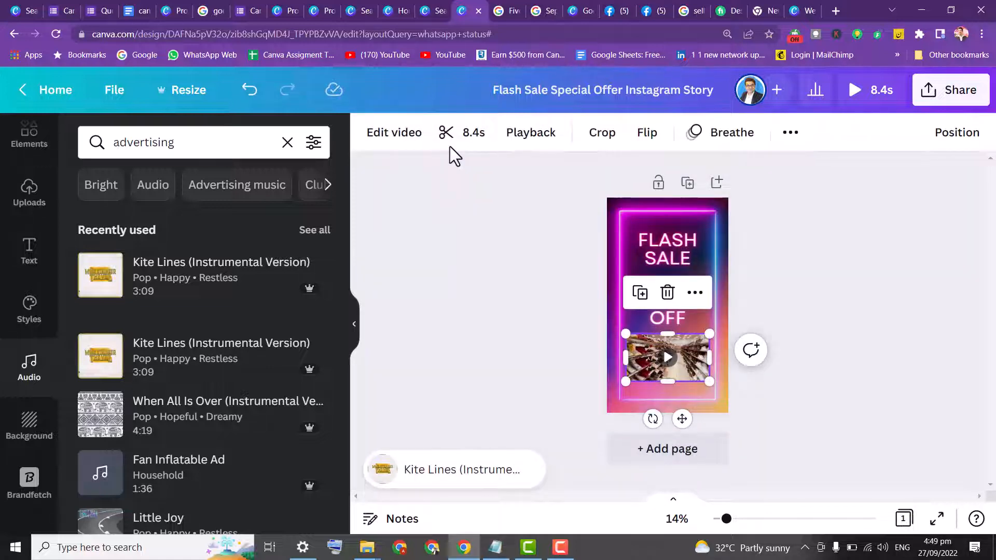
left_click(460, 136)
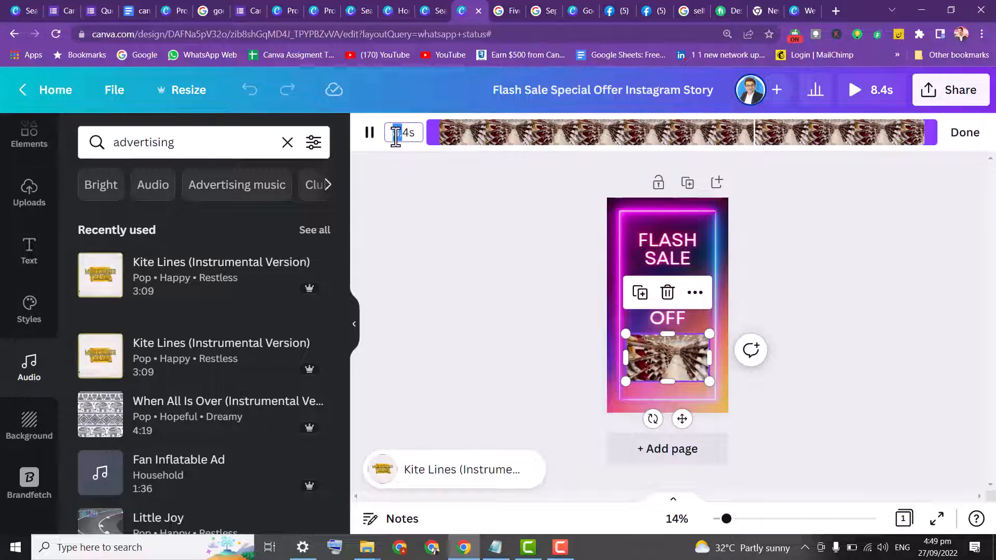
left_click_drag(400, 134, 385, 154)
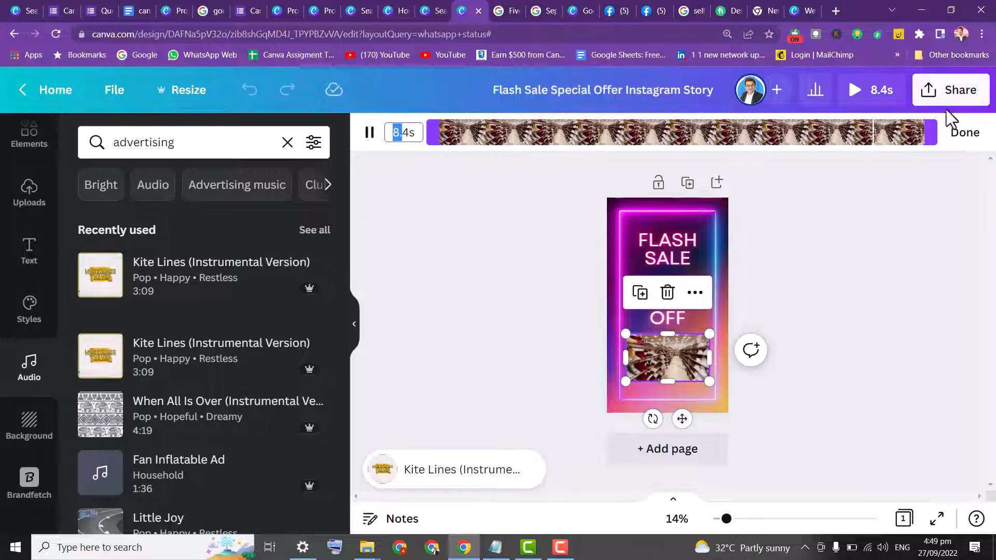
left_click_drag(933, 126, 716, 134)
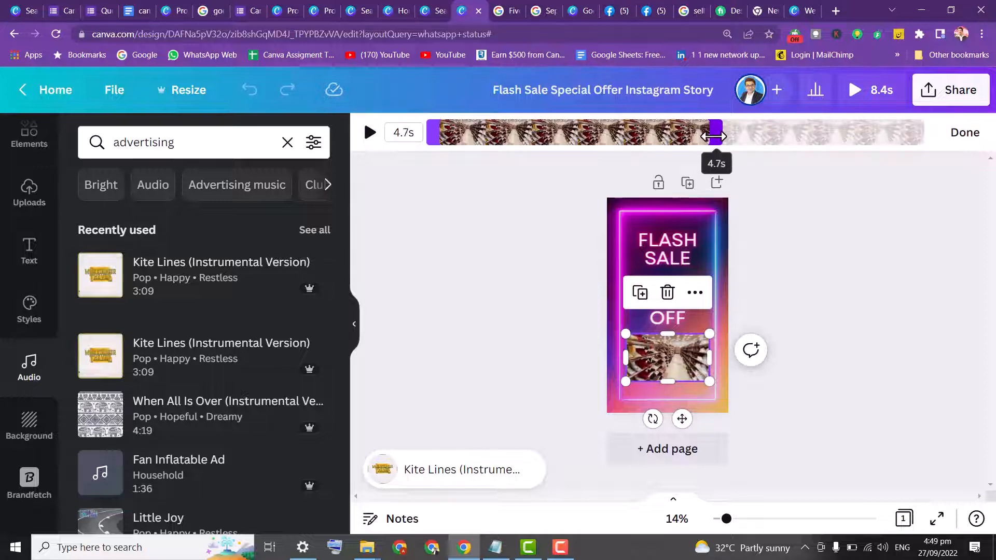
left_click(420, 136)
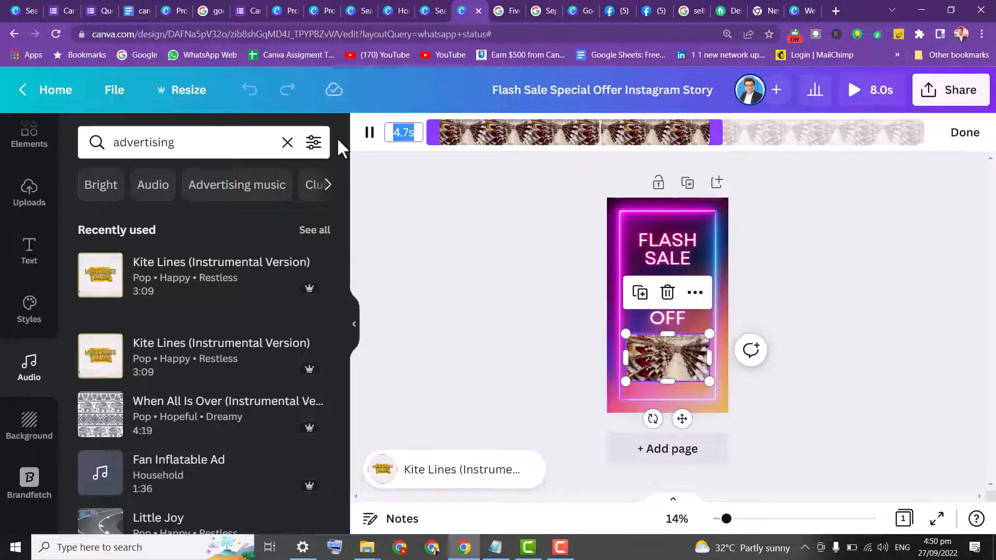
type("5")
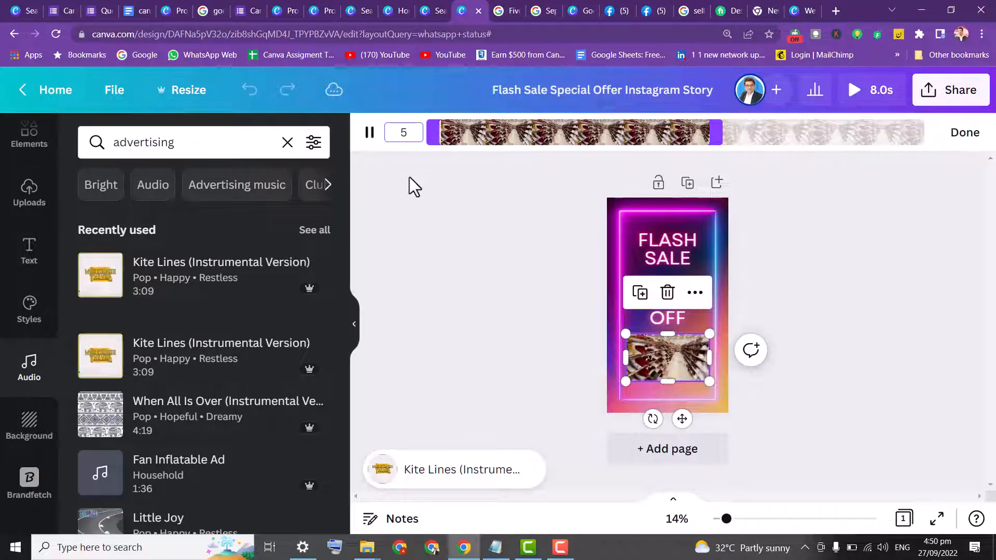
key("Return")
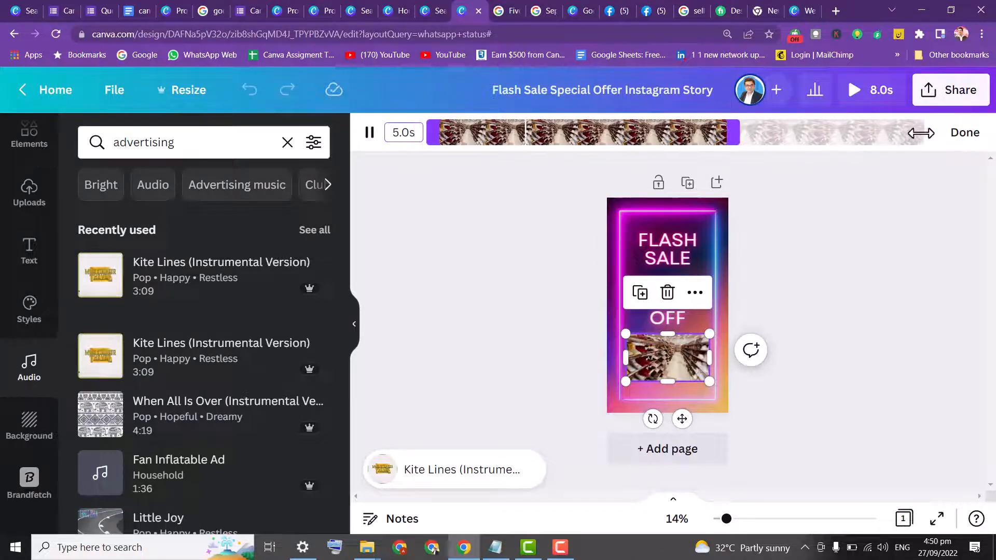
Set the first page's duration to 5.0 s
left_click(971, 136)
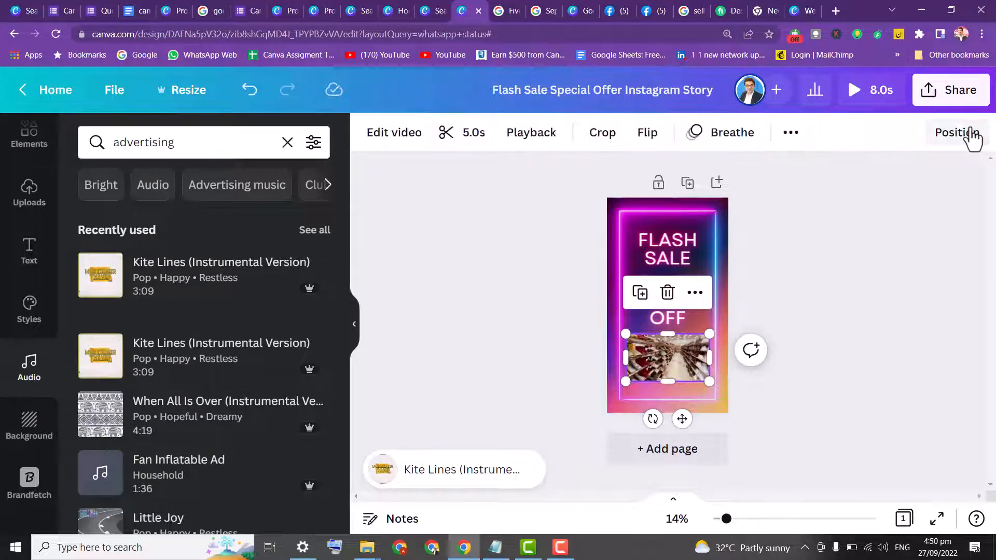
left_click(516, 255)
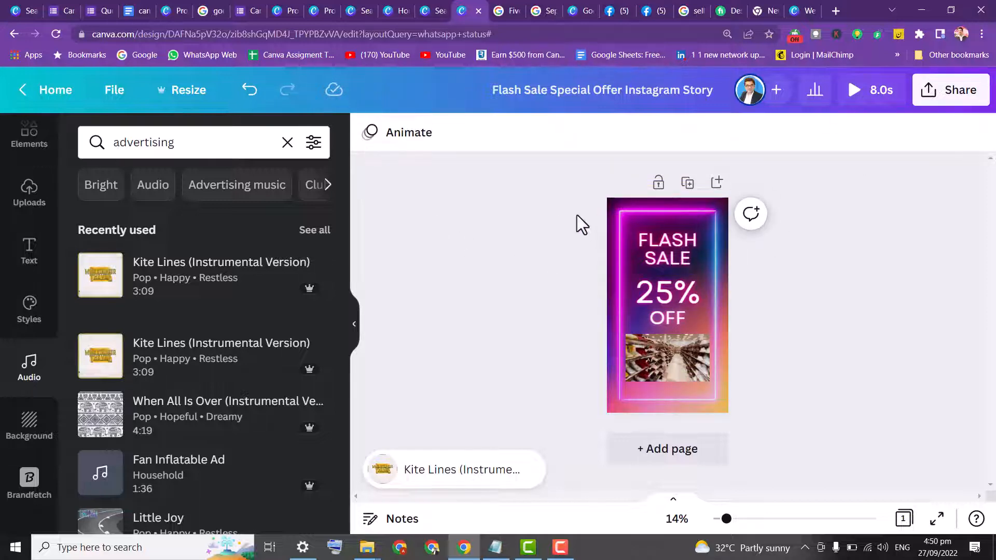
left_click(613, 214)
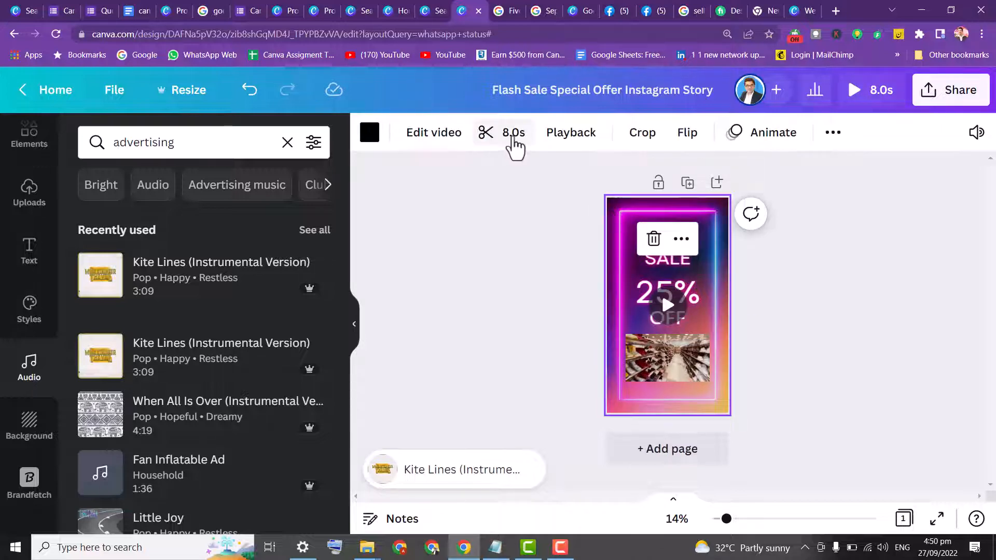
left_click(516, 146)
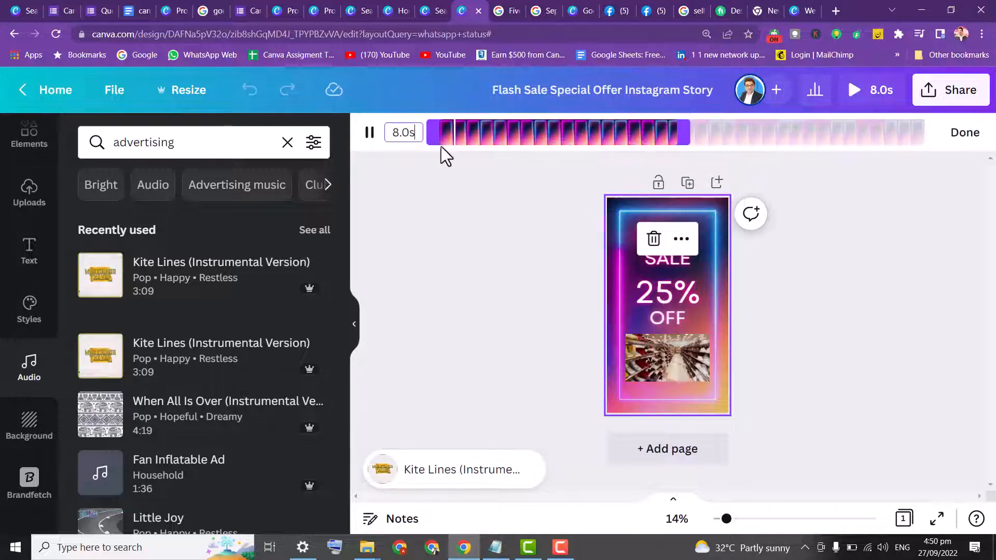
double_click(402, 135)
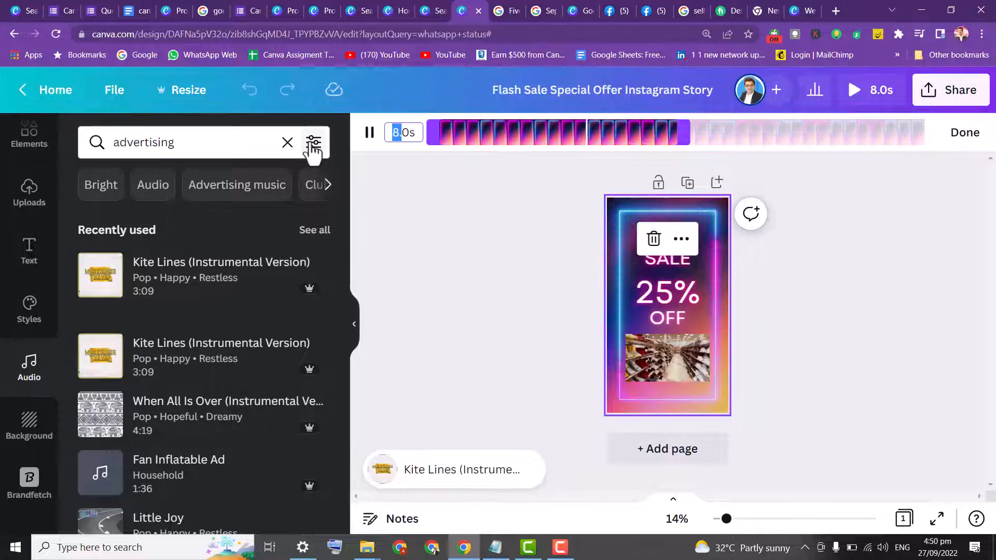
type("5")
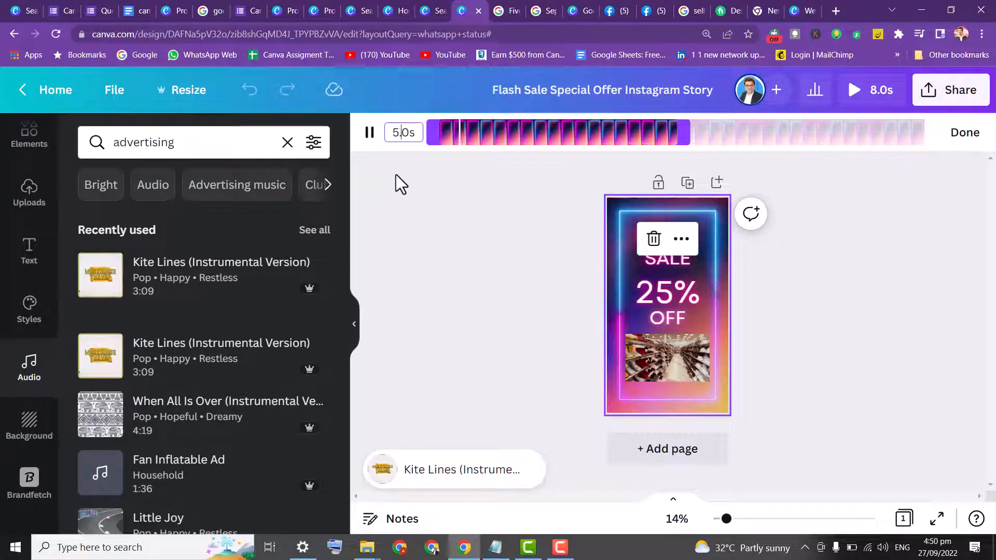
type(".")
left_click(964, 133)
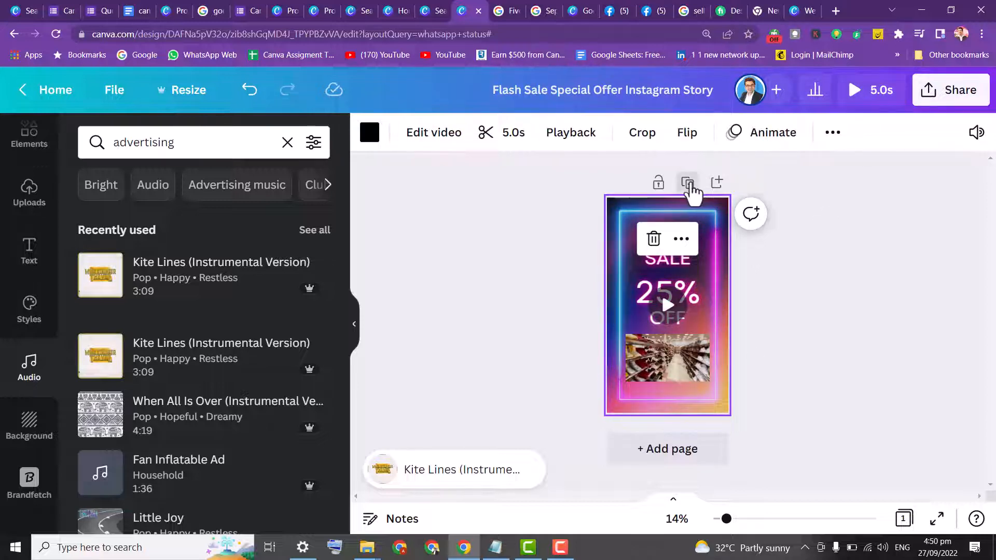
Duplicate the page and delete the shoes video from the copy
left_click(688, 182)
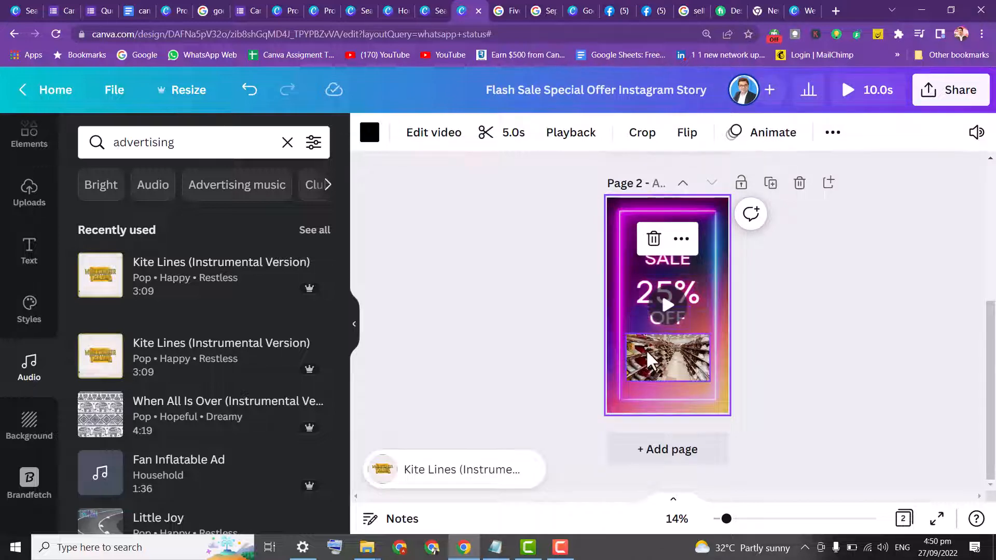
key("Delete")
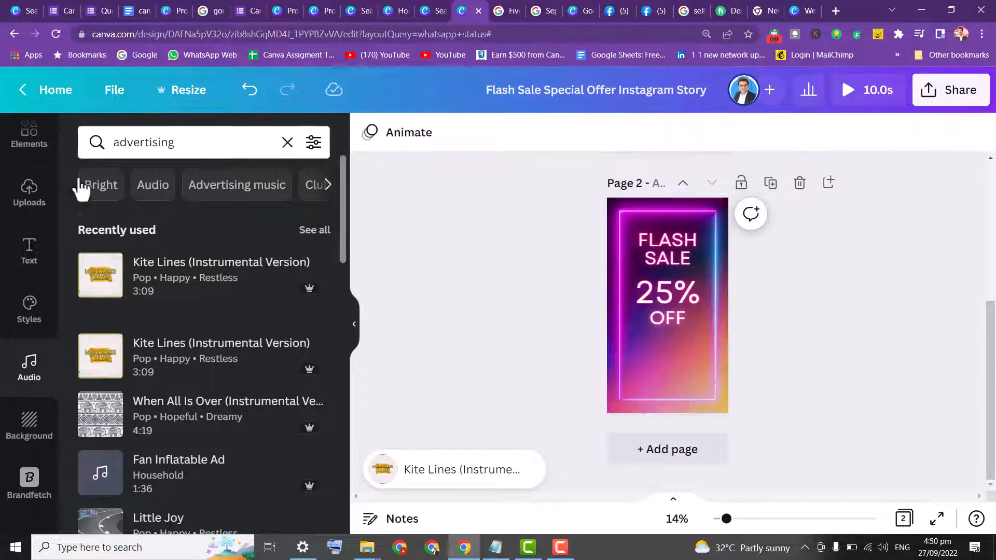
Add a shoe-shelves video from the shoes sale video results to page 2 and move it below the 25% OFF text
scroll(62, 169, "up", 2)
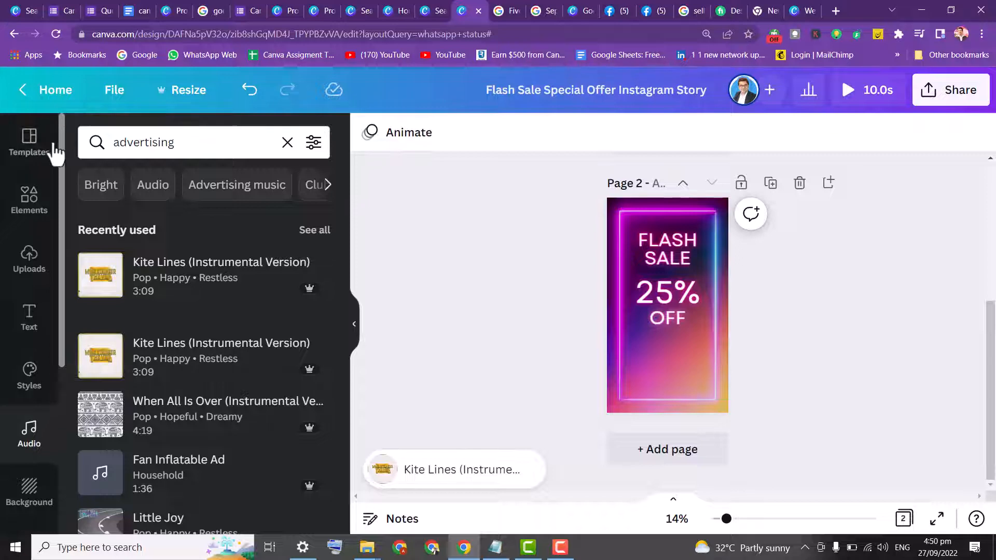
left_click(38, 195)
left_click_drag(182, 143, 20, 158)
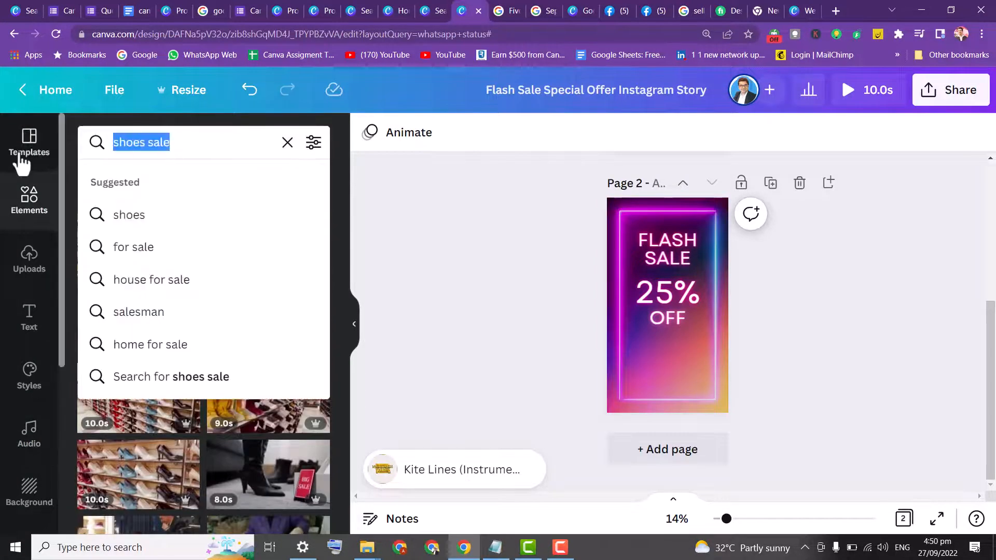
left_click(459, 294)
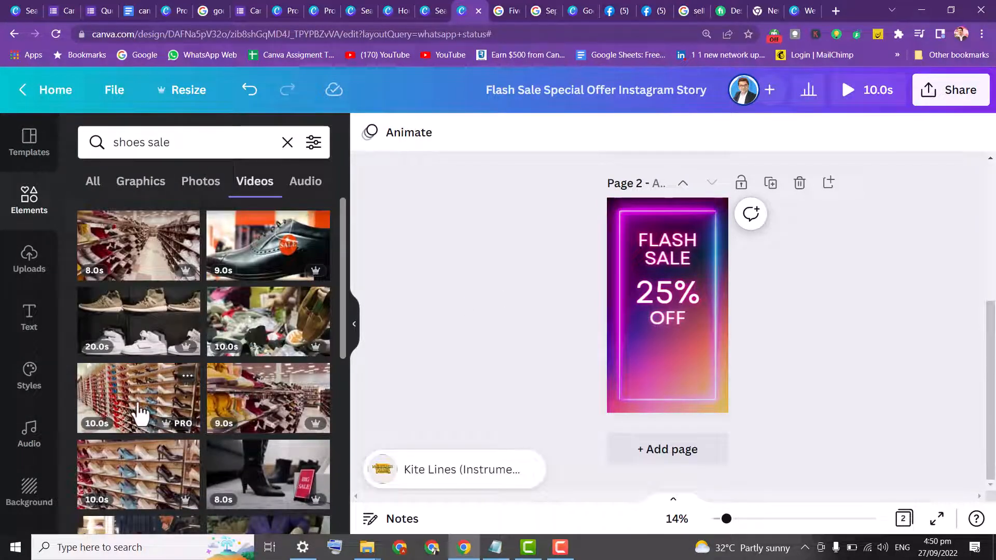
left_click(145, 483)
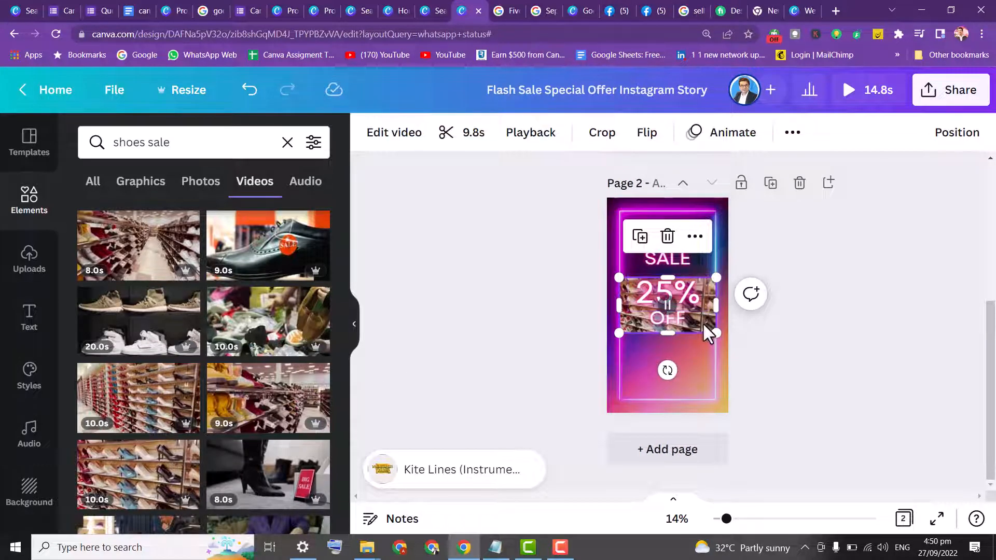
left_click_drag(703, 323, 697, 373)
left_click_drag(698, 350, 707, 364)
Duplicate page 2 and delete the shelves video from the new page
left_click(772, 185)
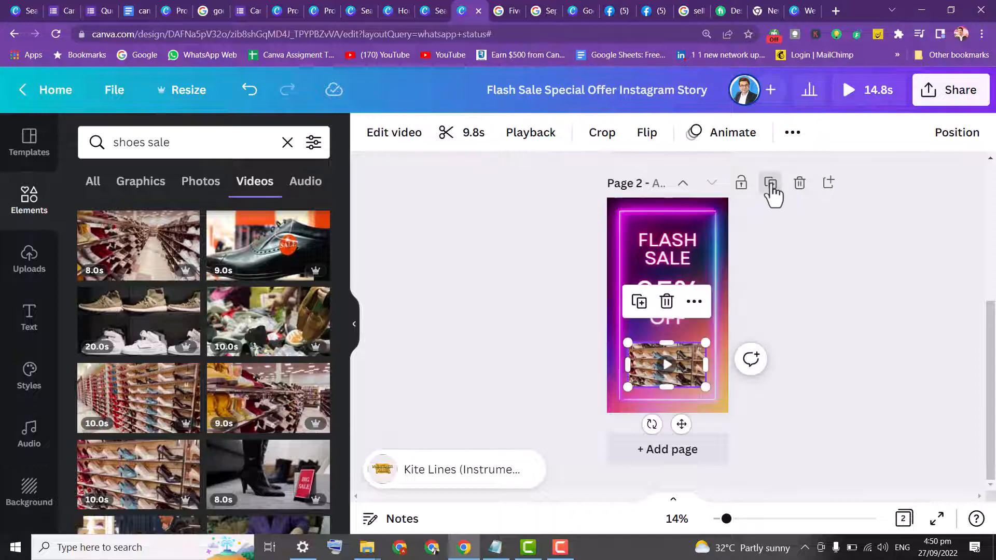
left_click(665, 374)
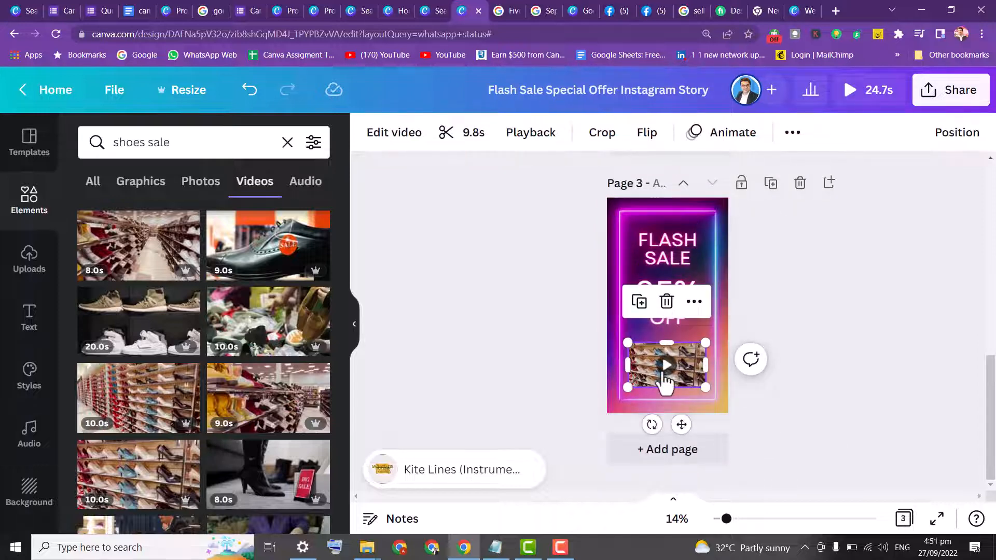
key("Delete")
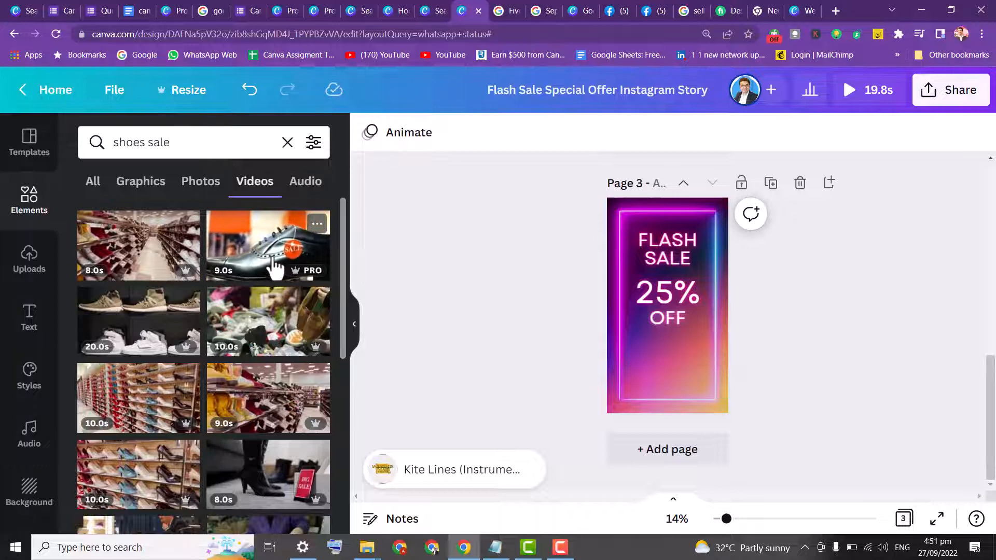
Add the black leather shoe video to page 3, move it below the text and resize it
left_click(275, 267)
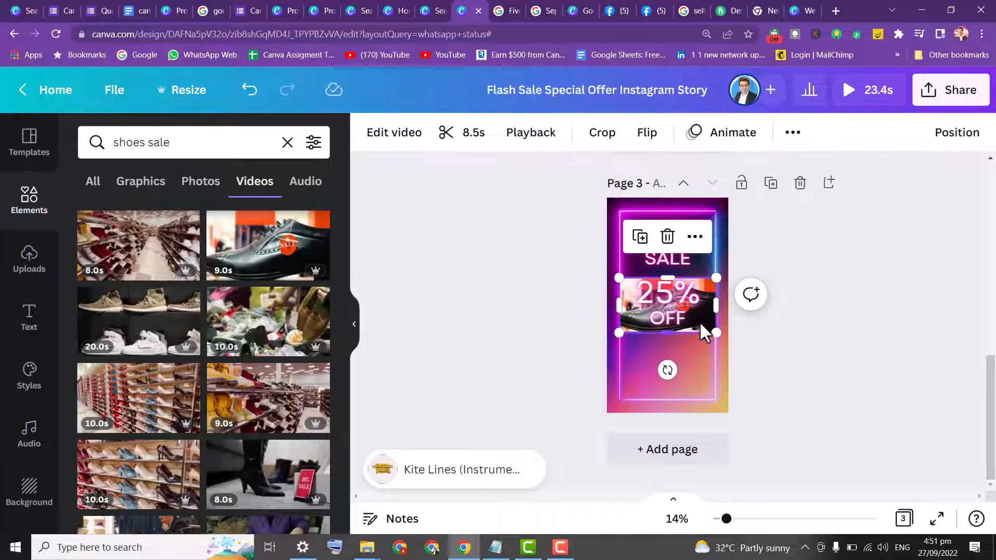
left_click(702, 310)
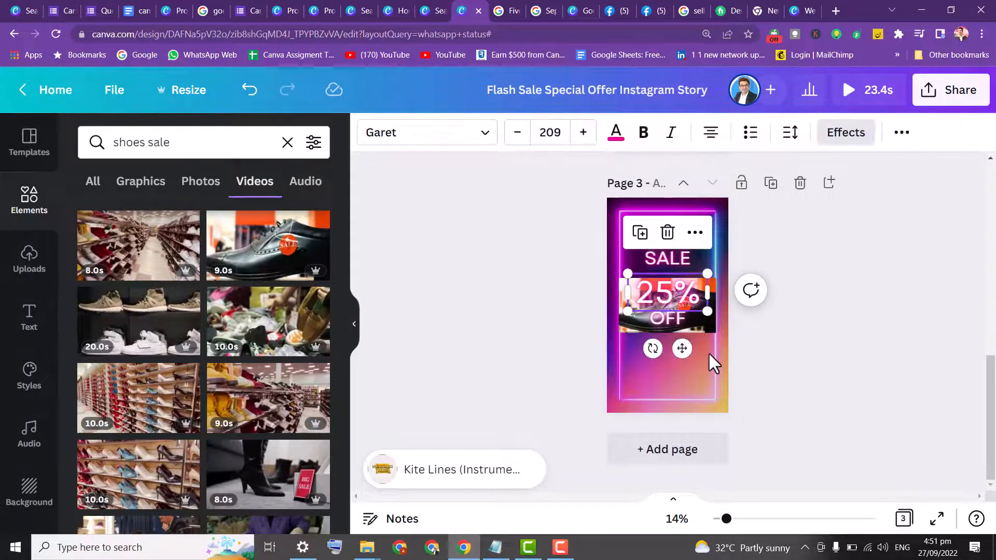
left_click(582, 342)
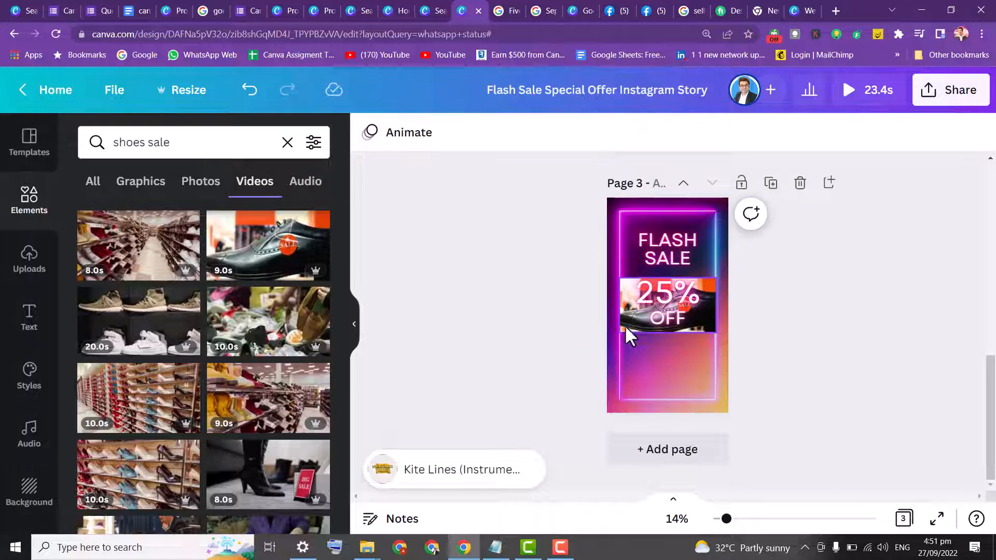
left_click_drag(625, 325, 623, 383)
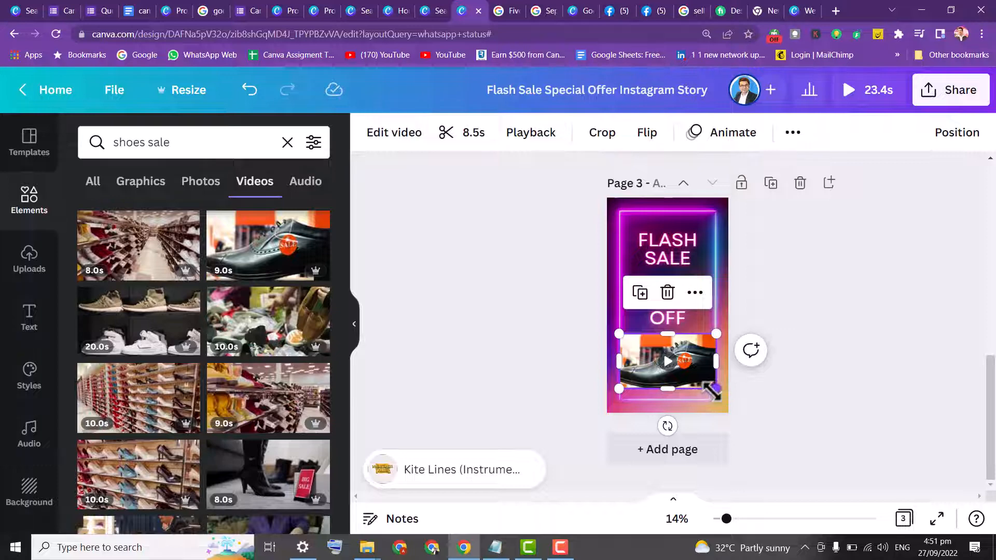
left_click_drag(714, 390, 691, 382)
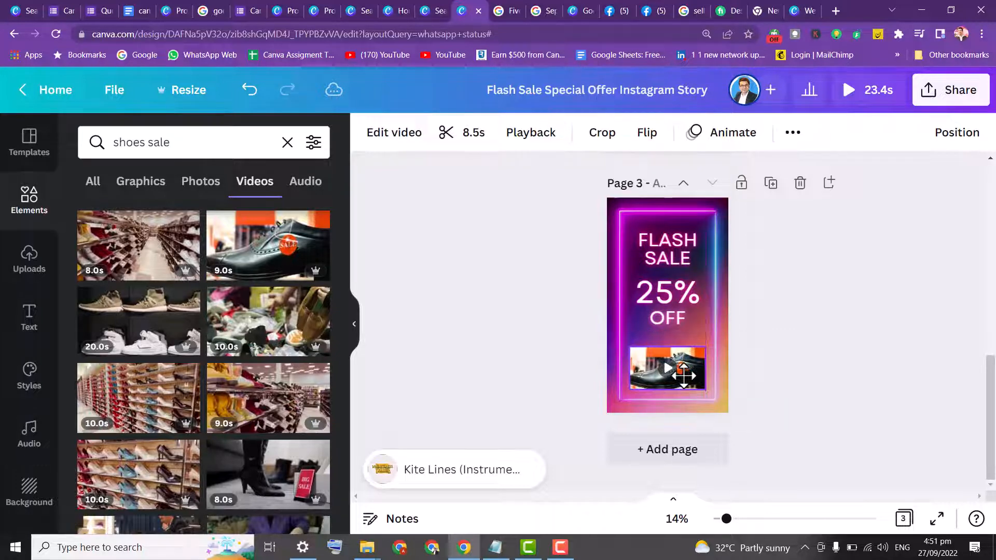
Duplicate page 3, then remove the shoe video and the 25% OFF text from the new page
left_click(771, 185)
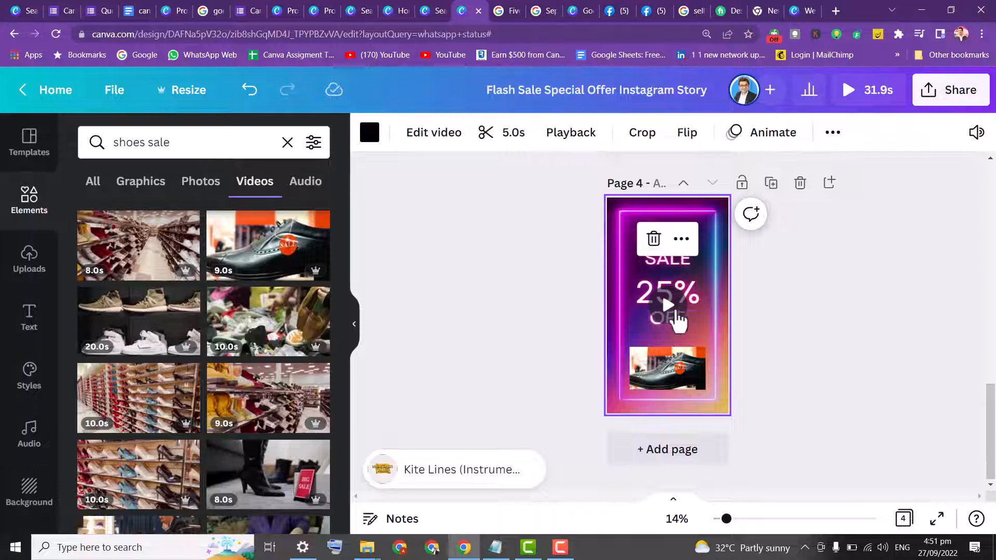
key("Delete")
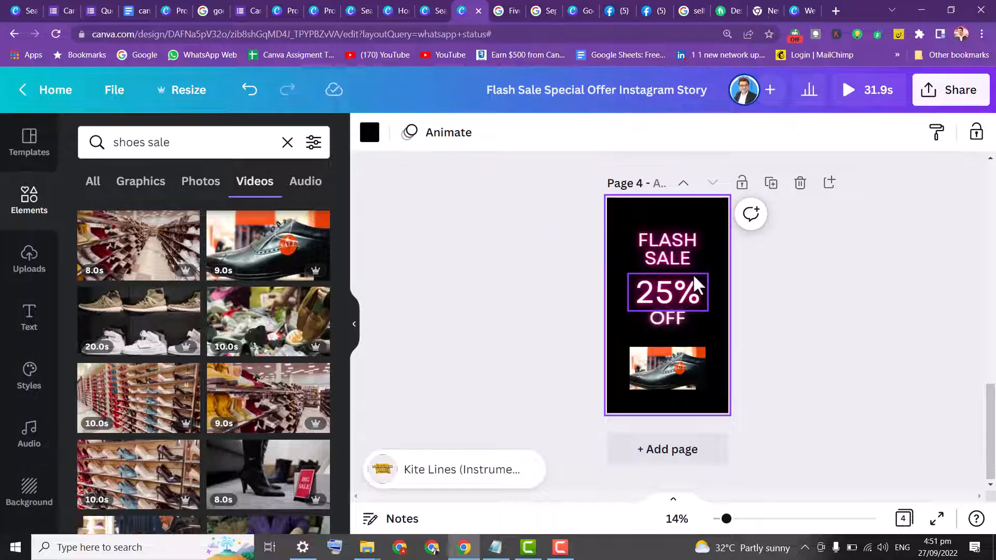
key("ctrl+z")
left_click(679, 378)
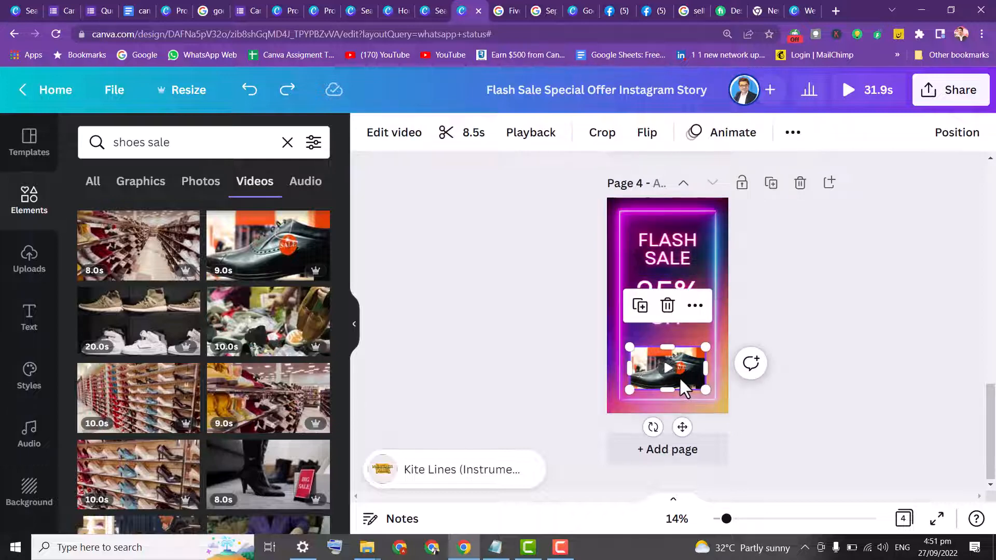
key("Delete")
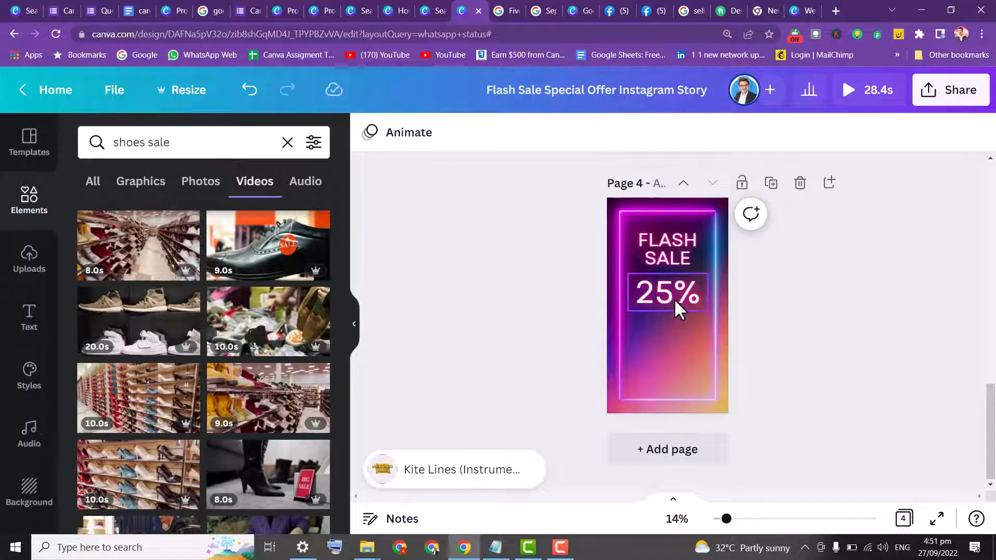
left_click(674, 297)
key("Delete")
Replace the FLASH SALE heading on page 4 with ORDER NOW
left_click(677, 251)
double_click(676, 251)
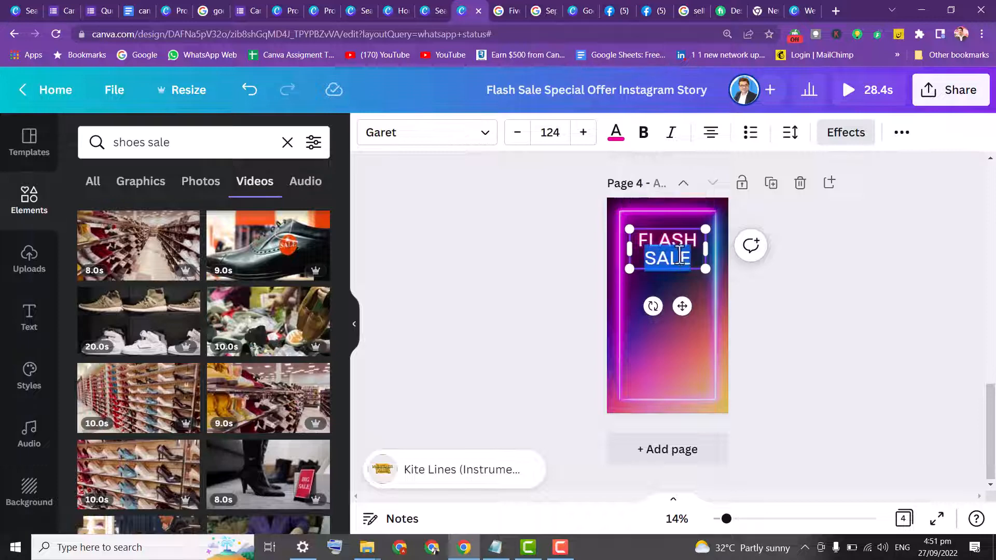
left_click_drag(667, 226, 678, 158)
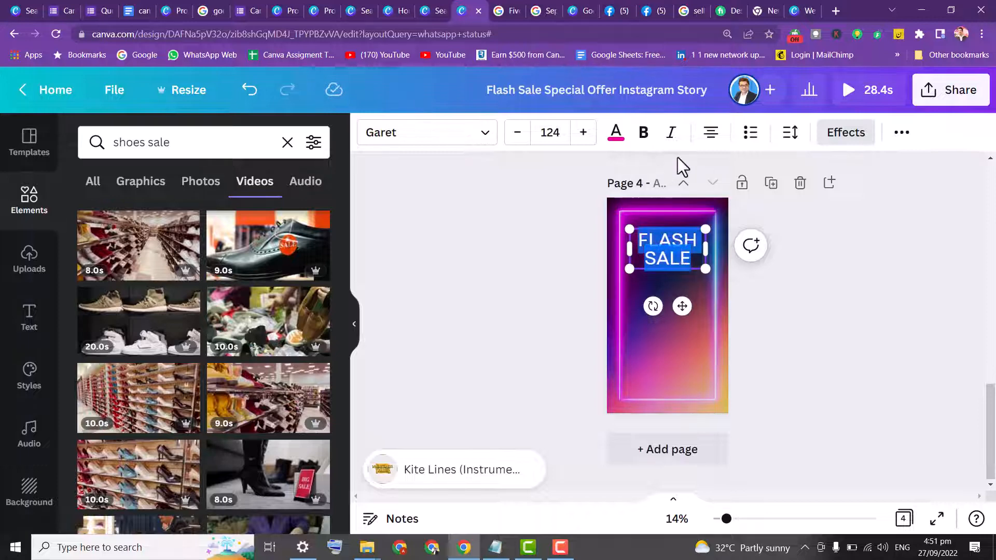
type("ORDER N")
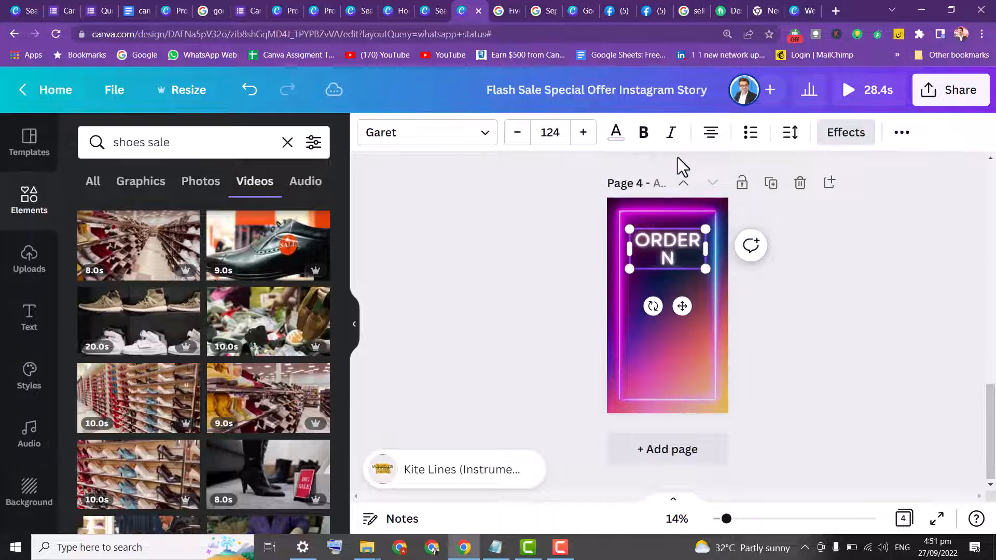
type("OW")
Add blank lines under the ORDER NOW heading and enter the contact phone number below it
key("Return")
key("Return")
key("Return")
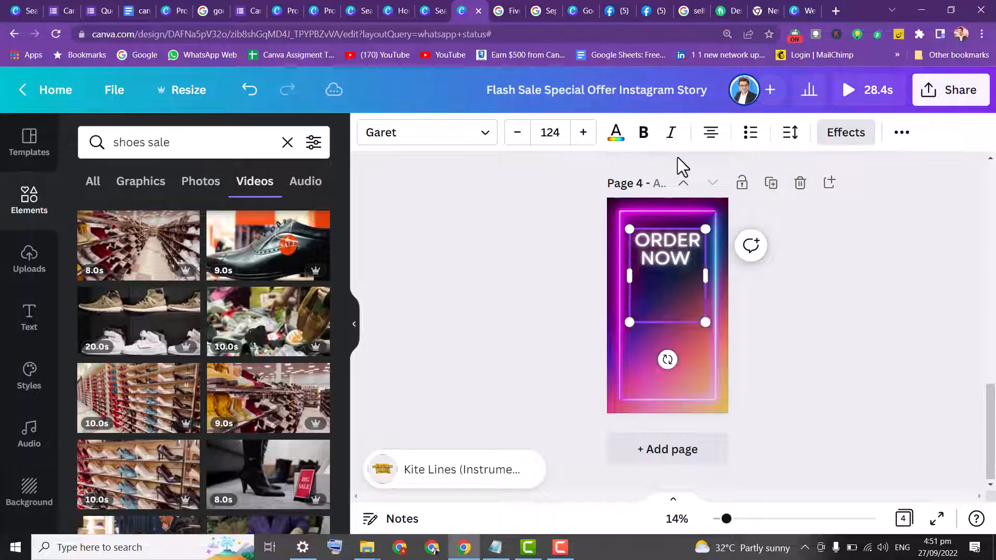
key("Return")
key("Return")
key("BackSpace")
key("BackSpace")
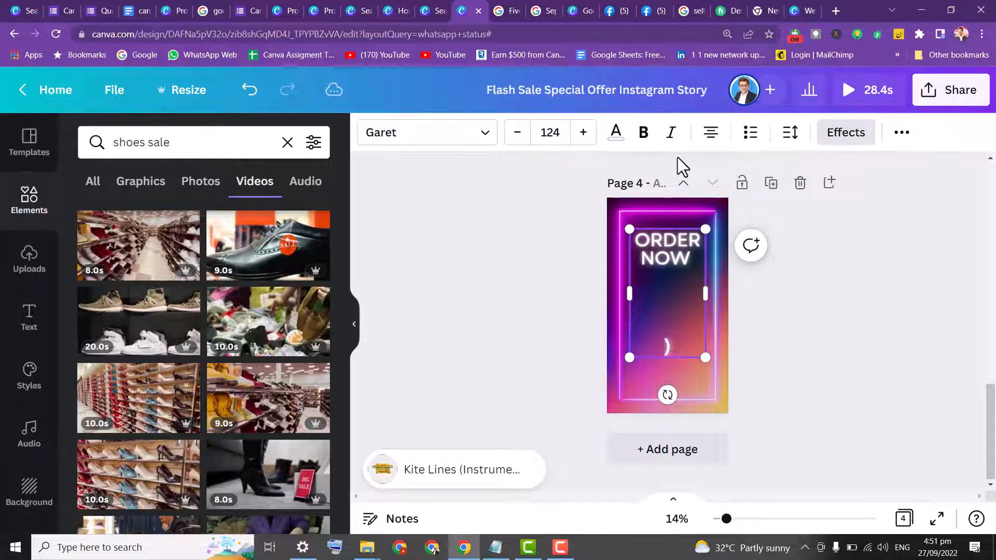
key("BackSpace")
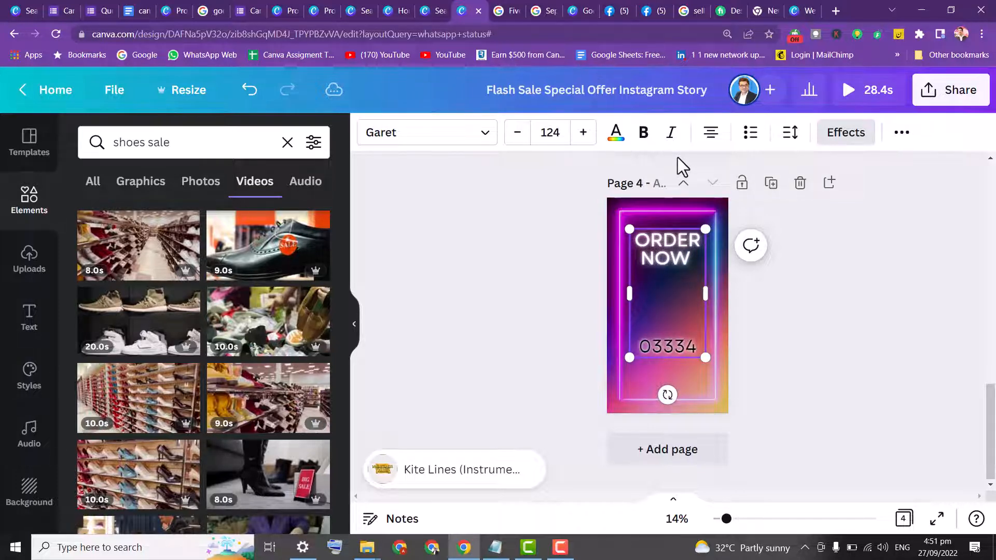
key("BackSpace")
key("BackSpace")
key("BackSpace")
key("BackSpace")
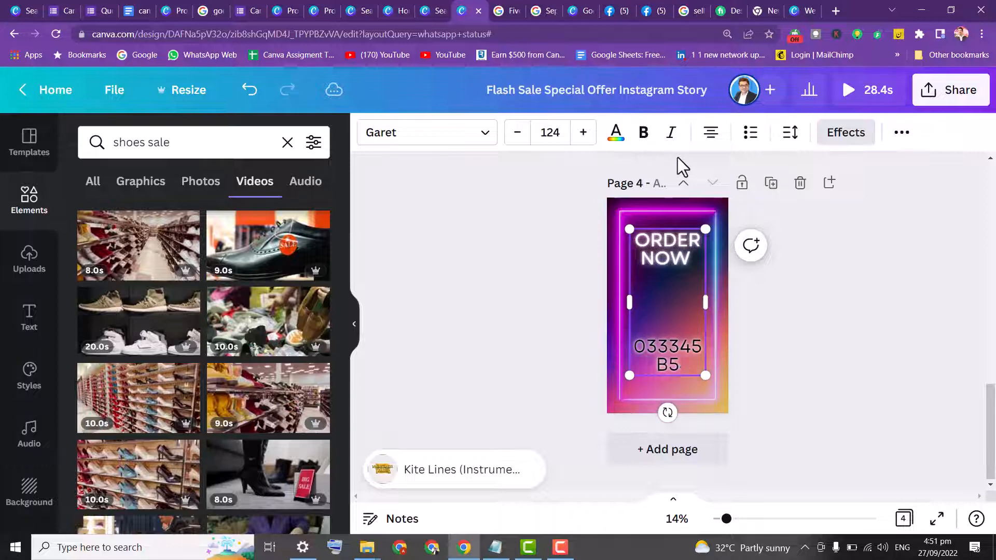
key("BackSpace")
key("BackSpace")
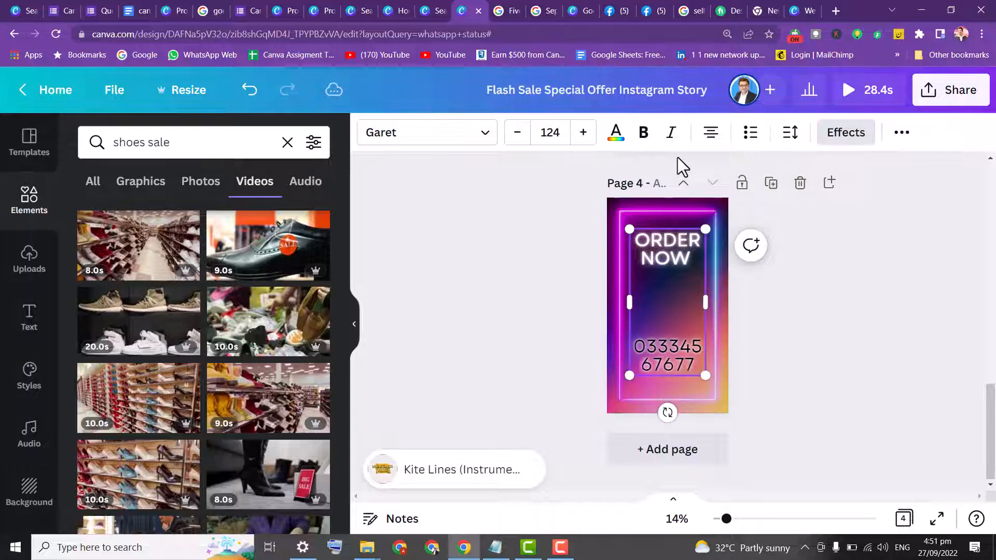
left_click(527, 201)
left_click(662, 360)
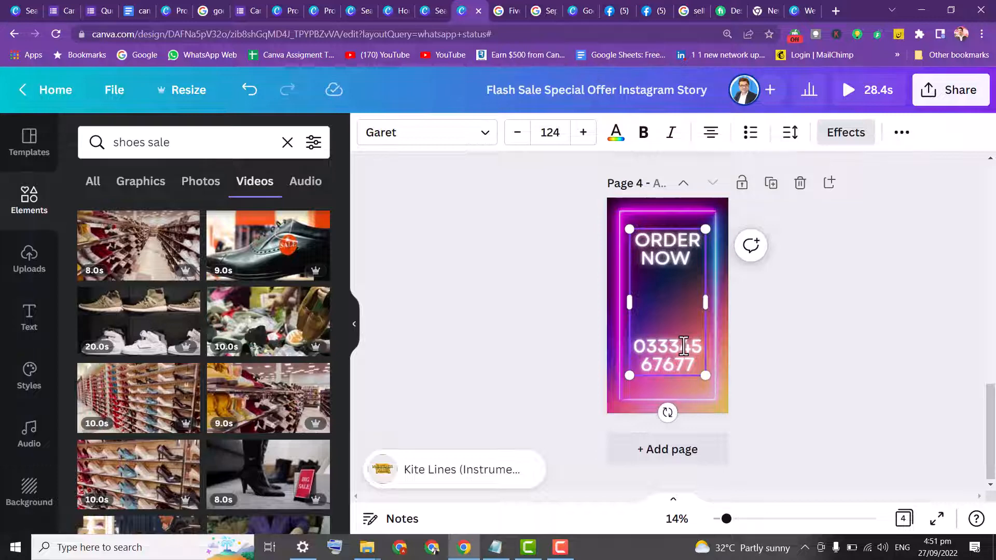
left_click(684, 346)
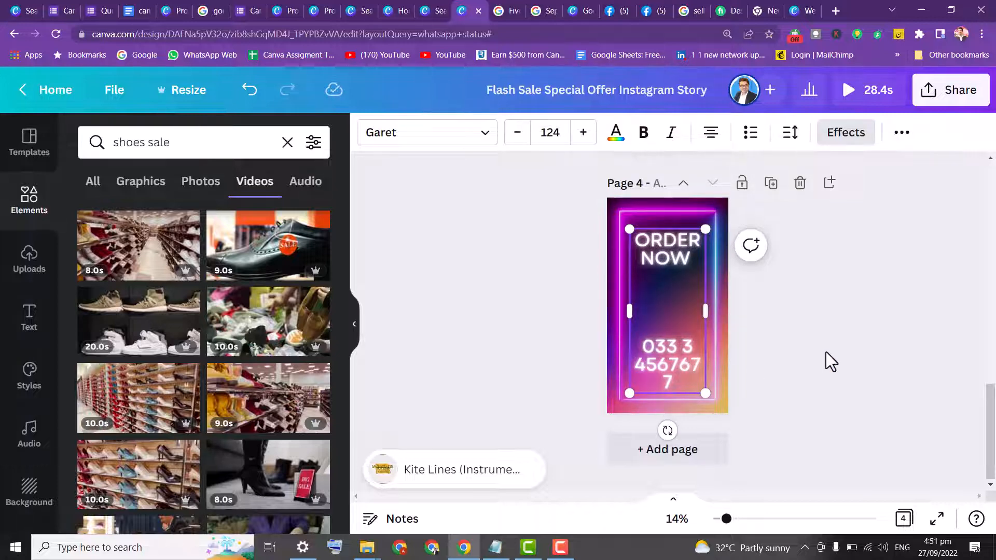
left_click(826, 352)
left_click(683, 358)
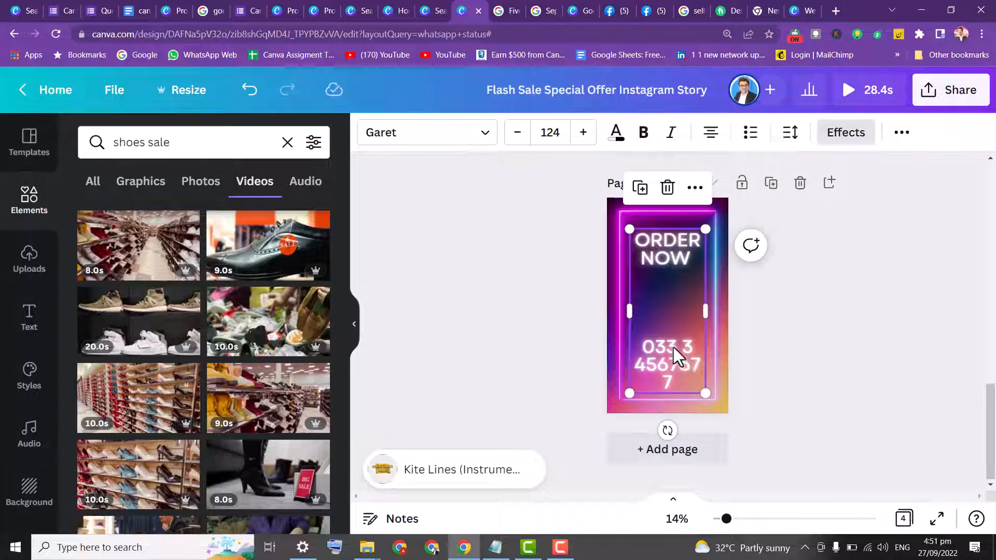
left_click(673, 347)
left_click_drag(645, 342, 698, 384)
key("BackSpace")
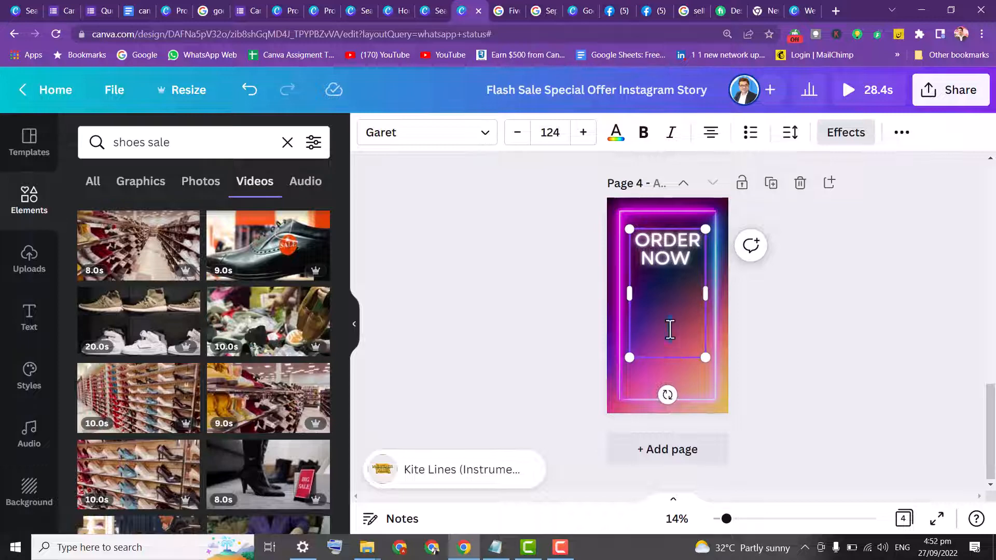
type("WW")
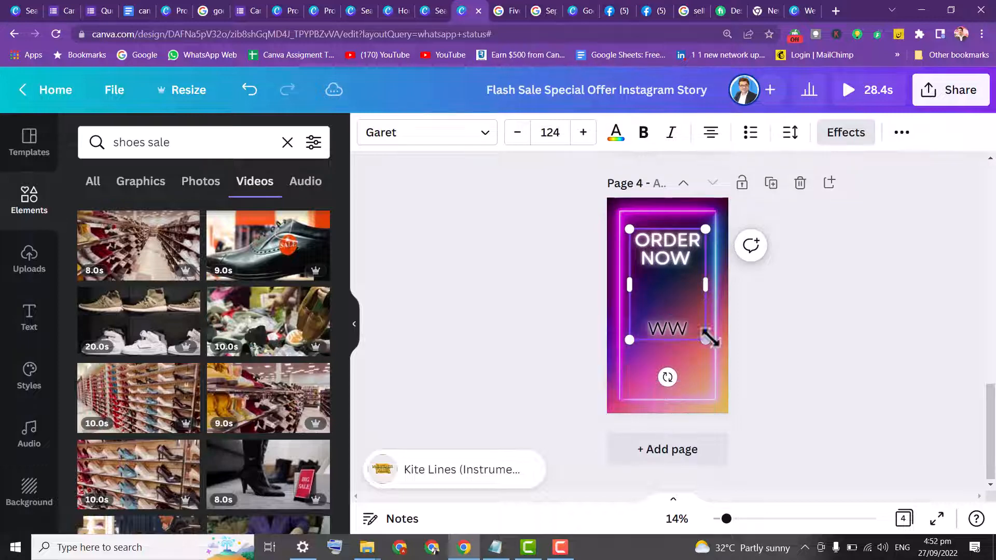
type("W.S")
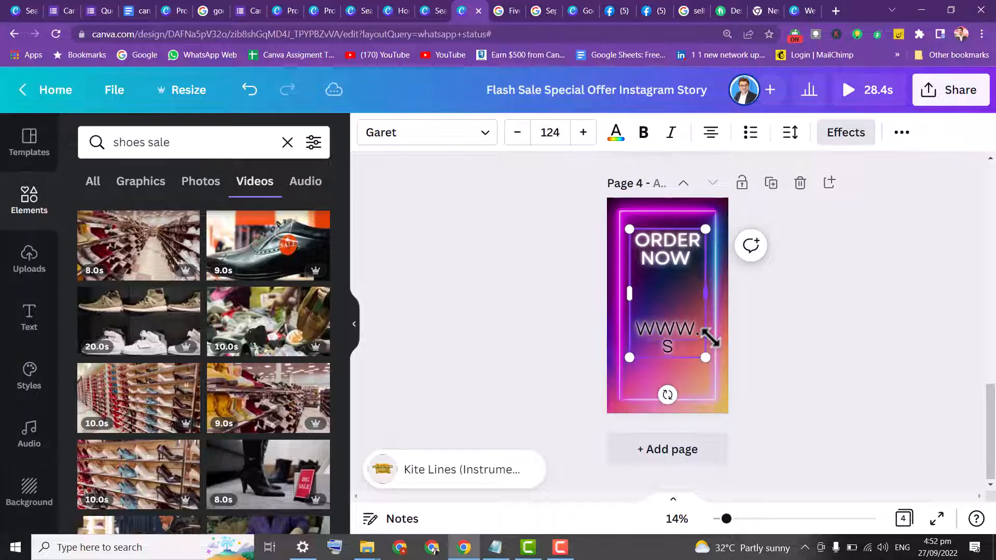
type("HOR")
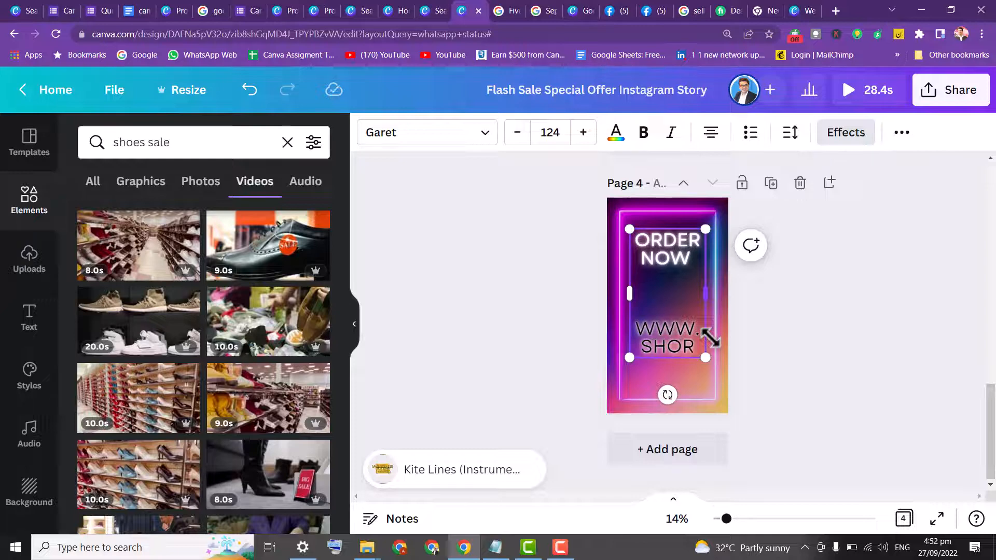
key("BackSpace")
type("ESONLINE")
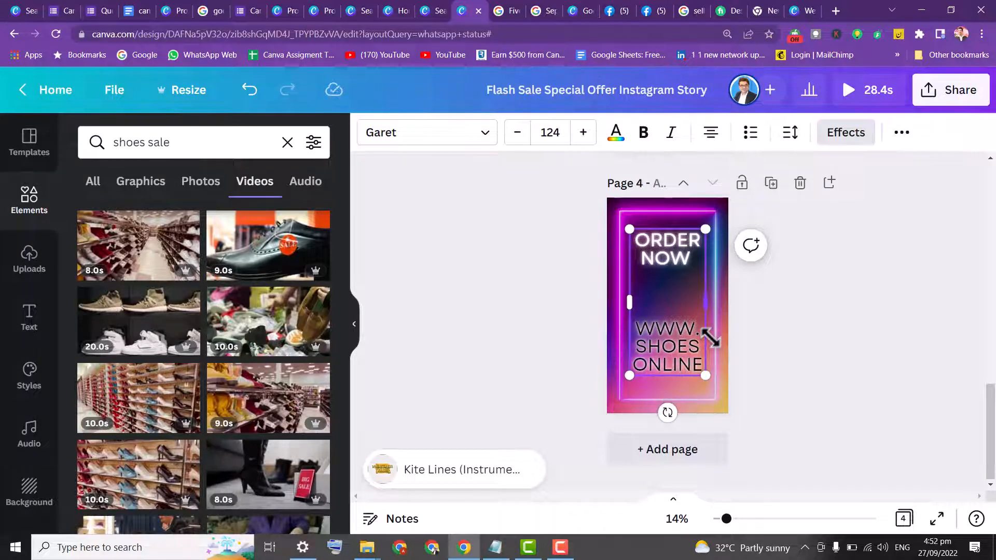
type(".COM")
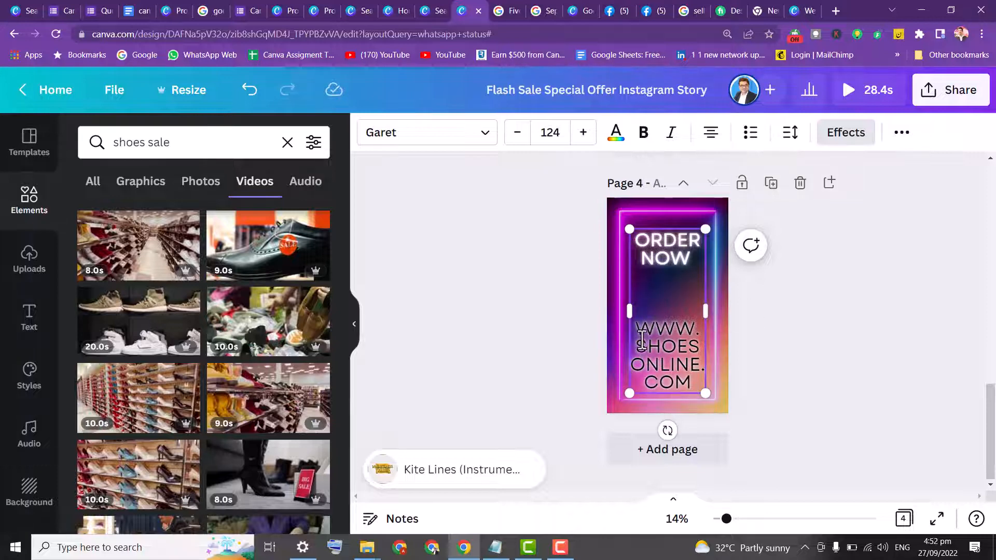
left_click(556, 248)
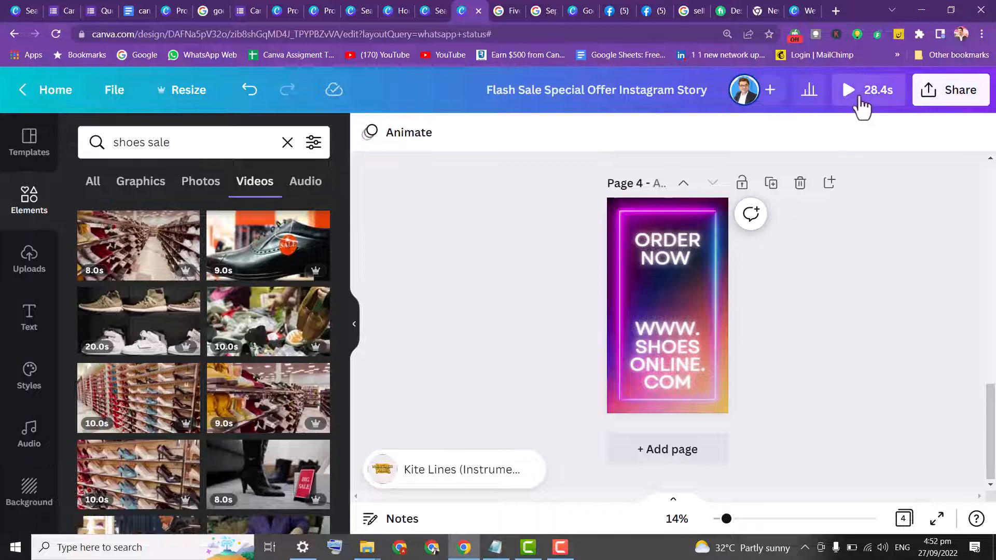
Check the 5.0s trim length of the background videos on pages 1, 4 and 2
left_click_drag(991, 389, 992, 167)
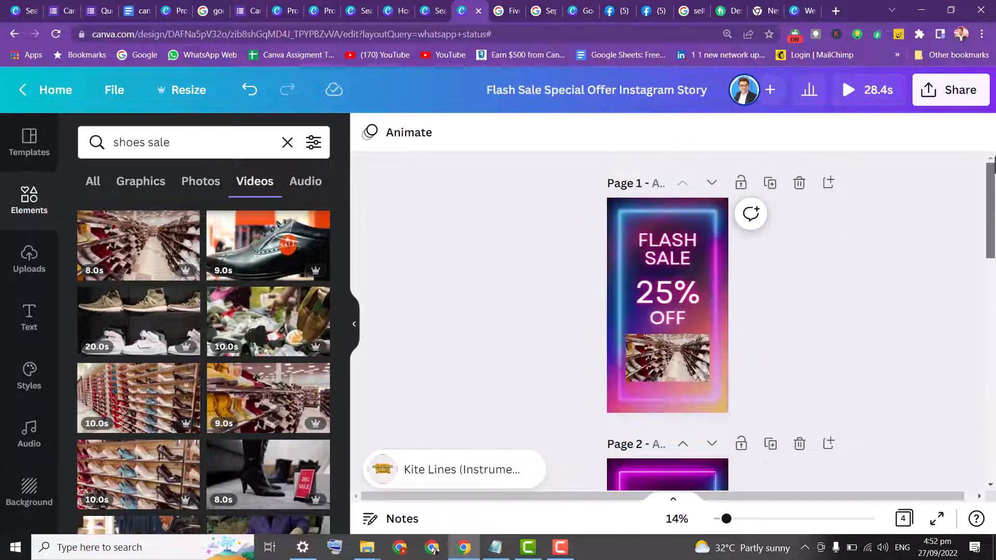
left_click(609, 203)
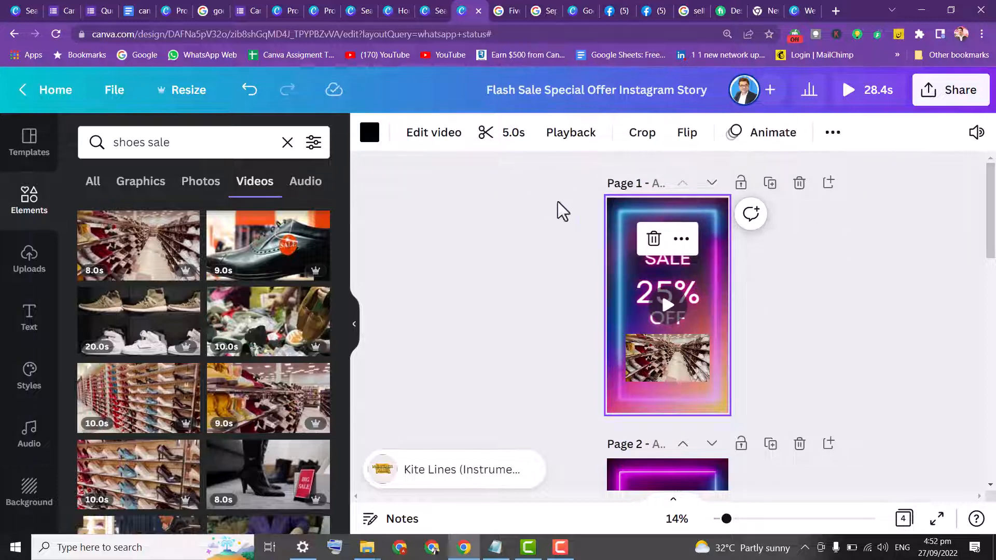
left_click(490, 138)
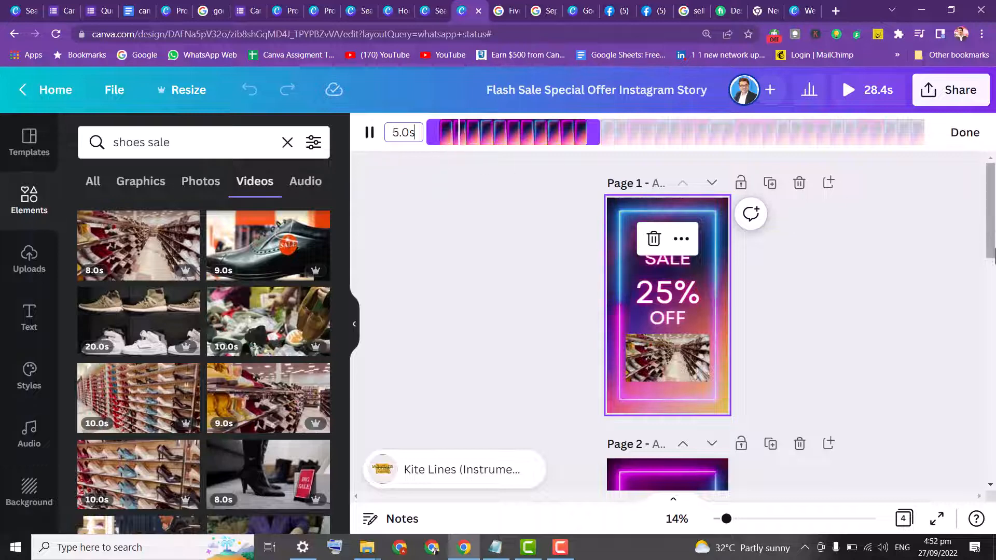
left_click_drag(988, 222, 988, 447)
left_click(617, 210)
left_click(617, 210)
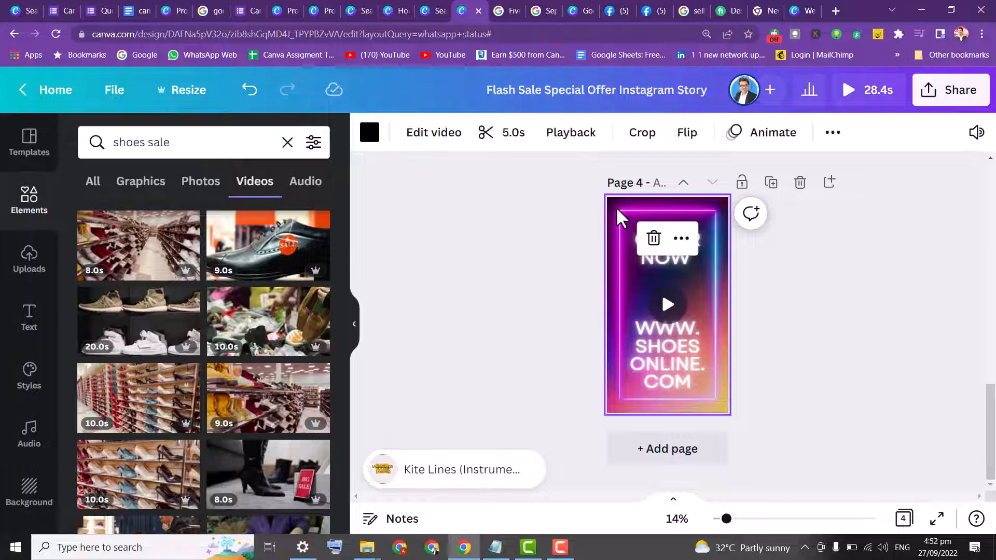
left_click(513, 139)
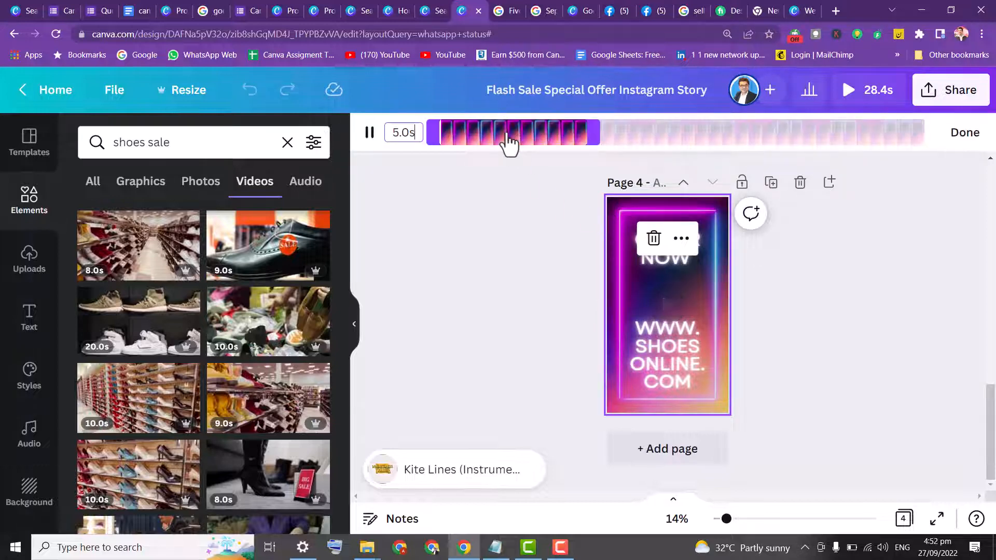
left_click(960, 146)
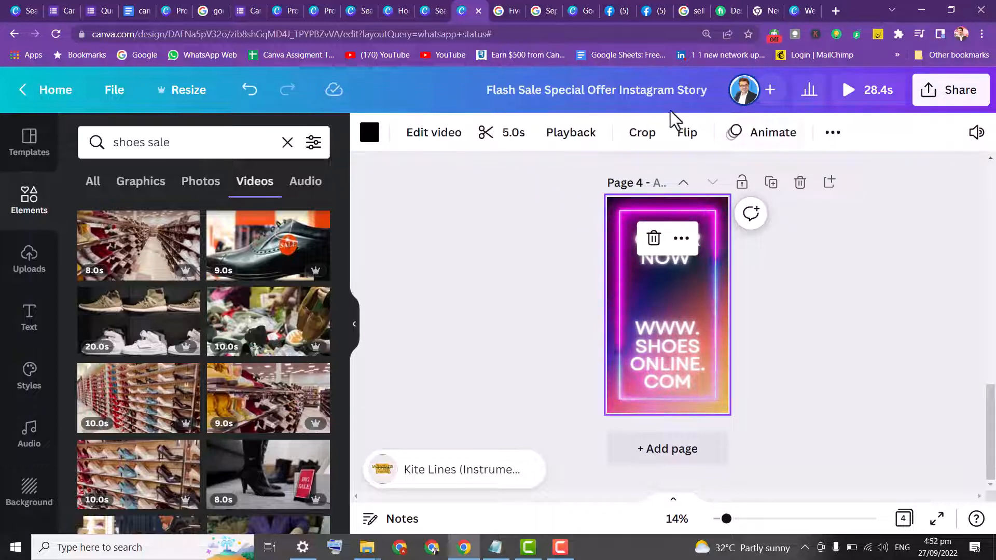
left_click_drag(988, 413, 988, 330)
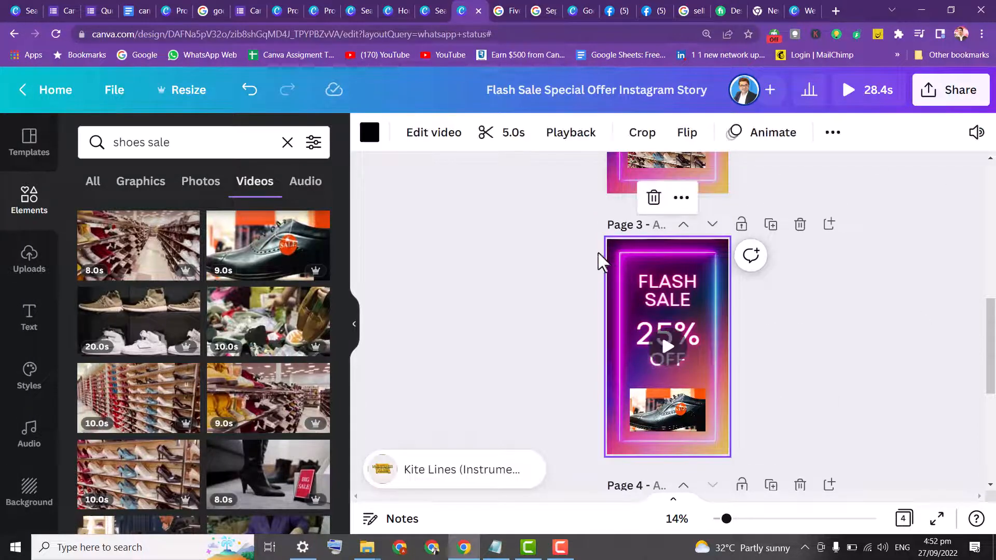
scroll(988, 311, "up", 1)
scroll(662, 338, "up", 5)
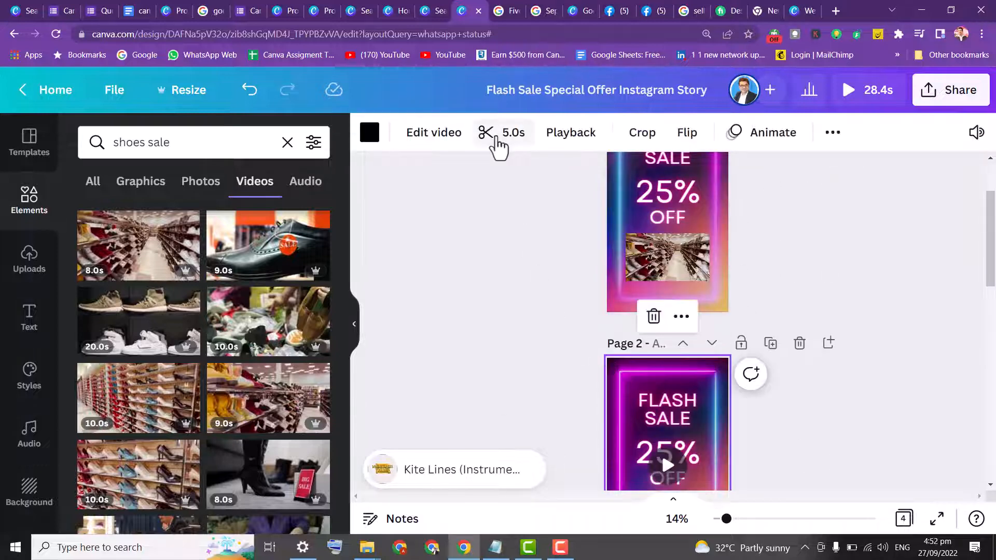
left_click(502, 135)
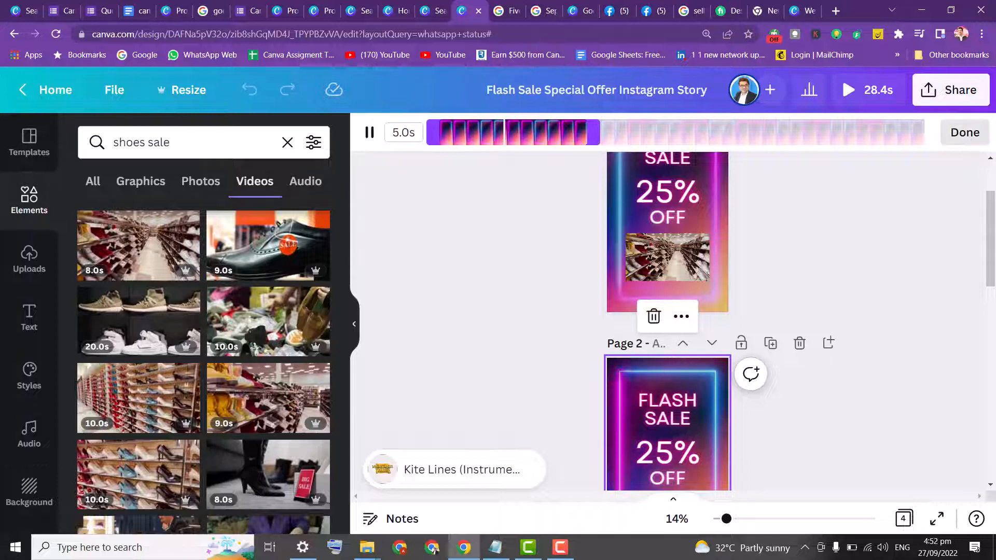
left_click(965, 132)
scroll(994, 195, "up", 2)
left_click(605, 253)
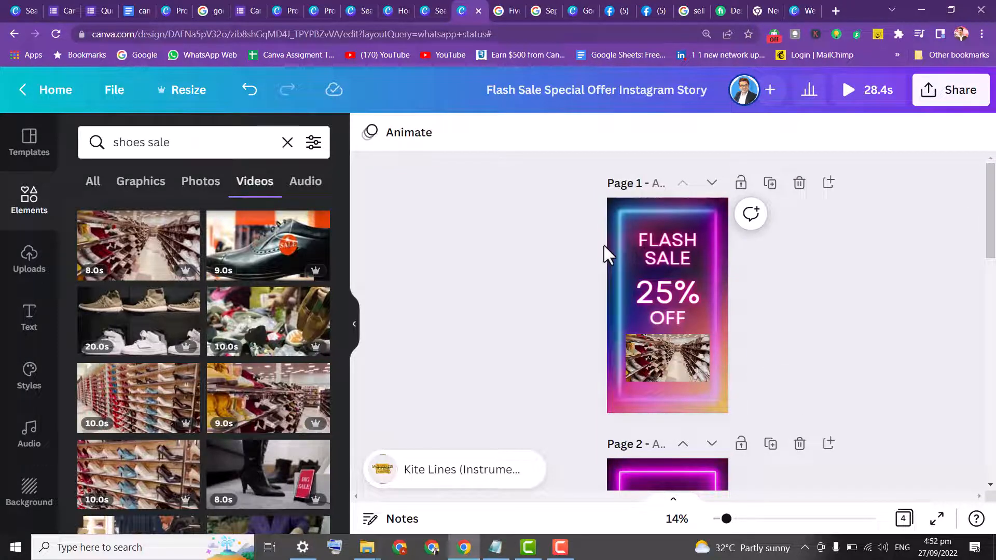
left_click(610, 255)
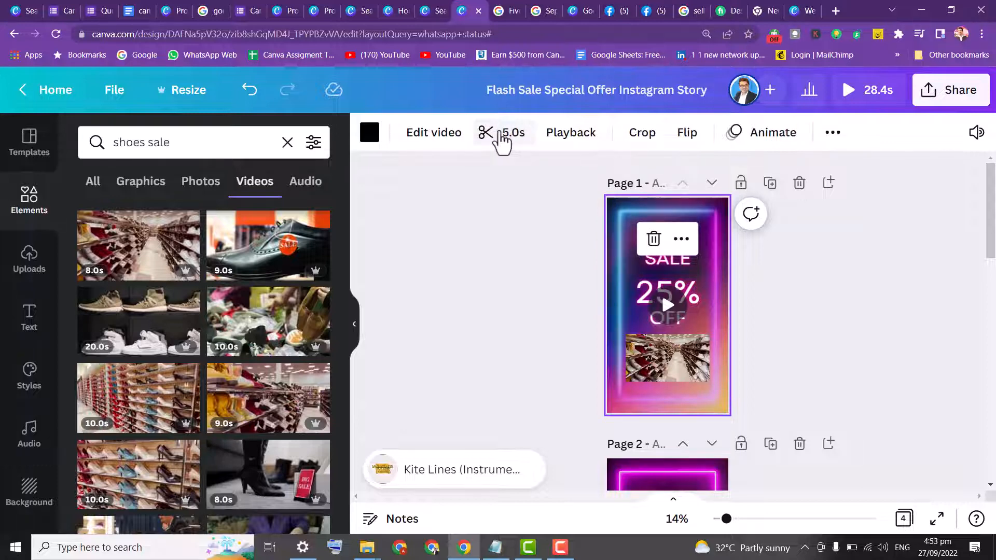
left_click_drag(992, 210, 994, 382)
left_click(839, 382)
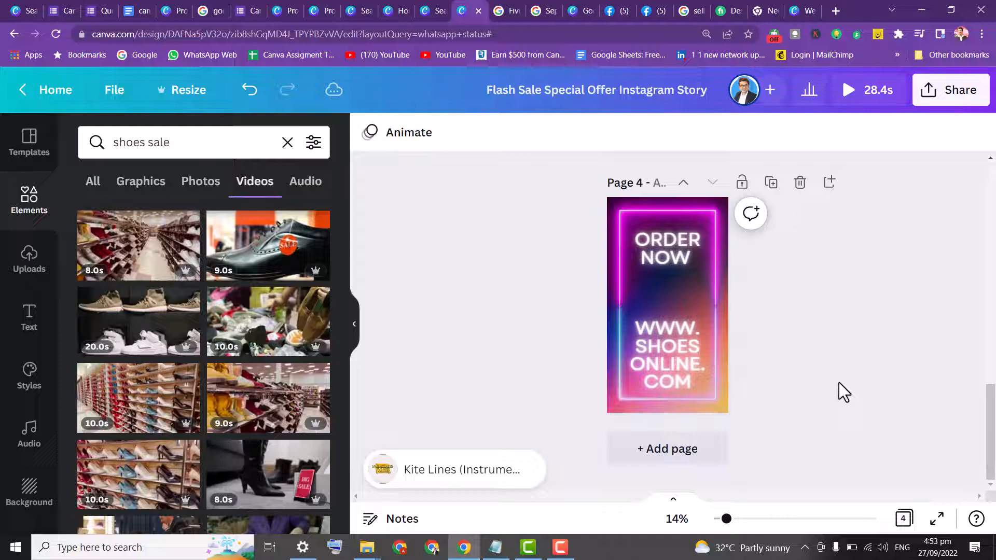
double_click(614, 265)
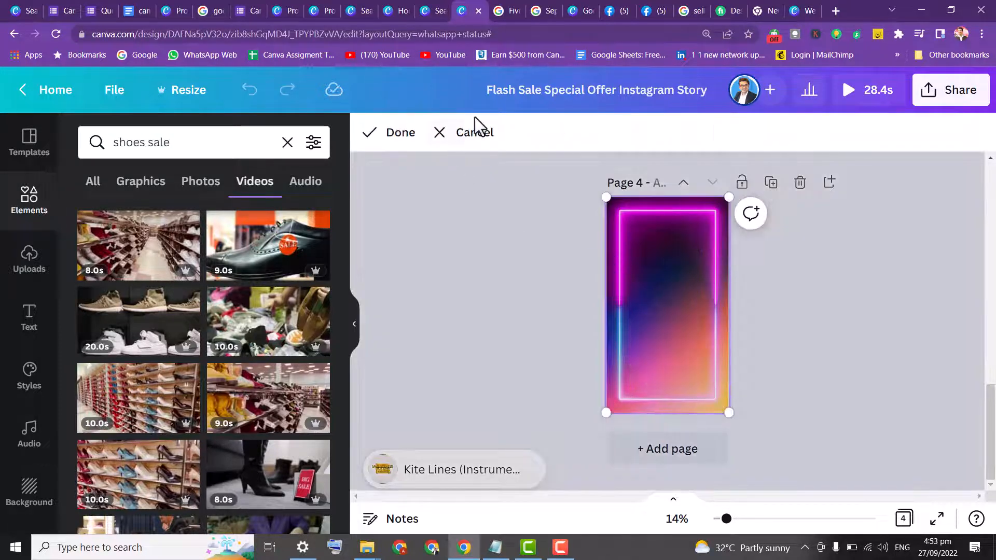
left_click(474, 133)
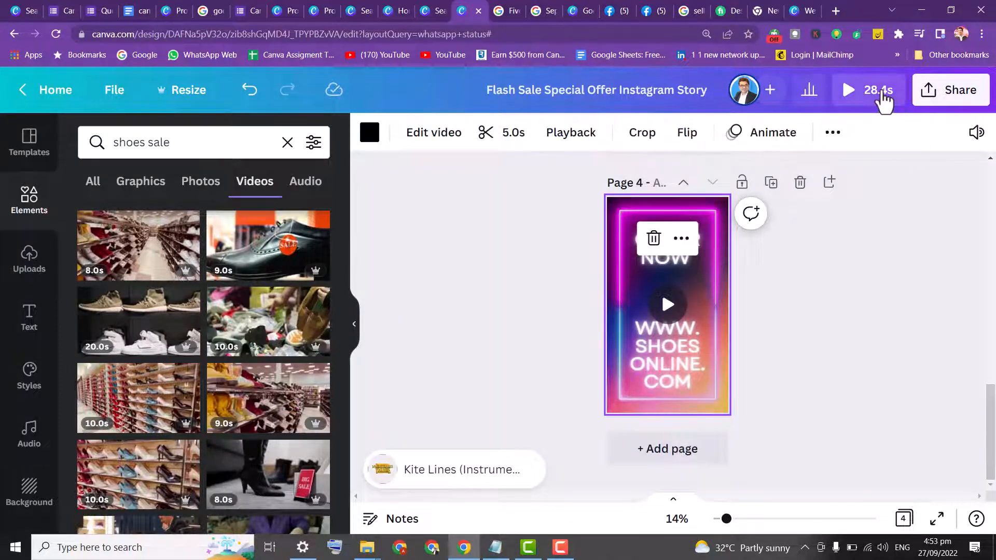
Preview the whole story in full screen and play it
left_click(880, 97)
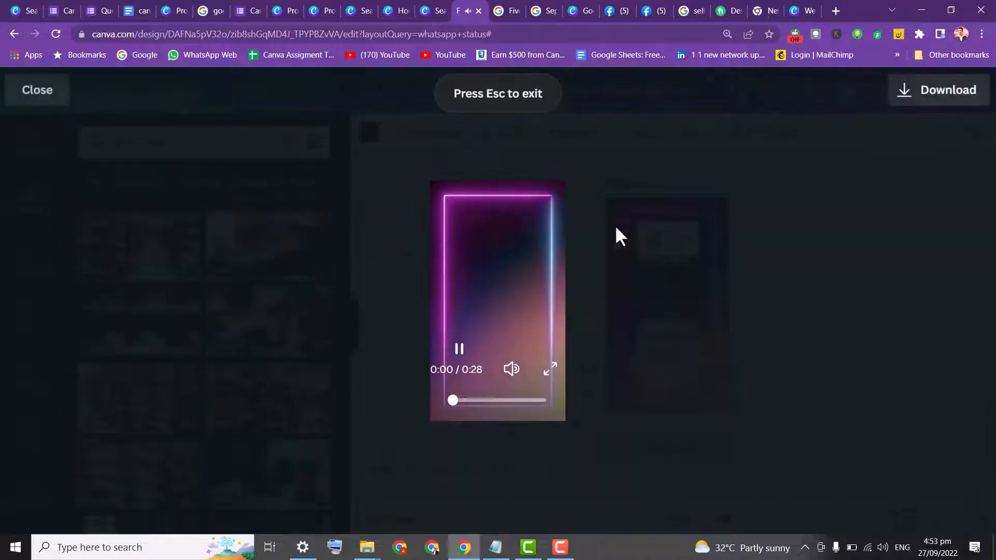
left_click(550, 369)
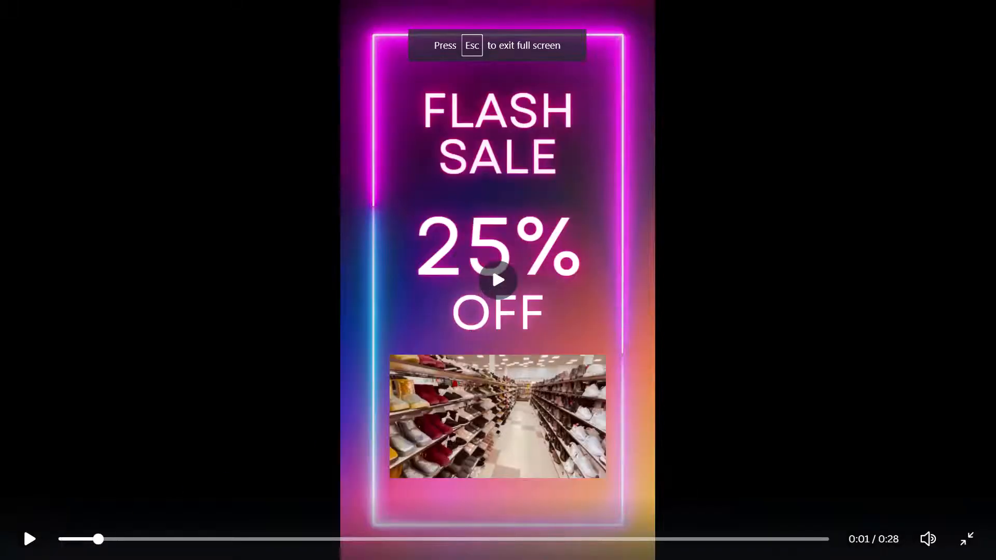
left_click(28, 543)
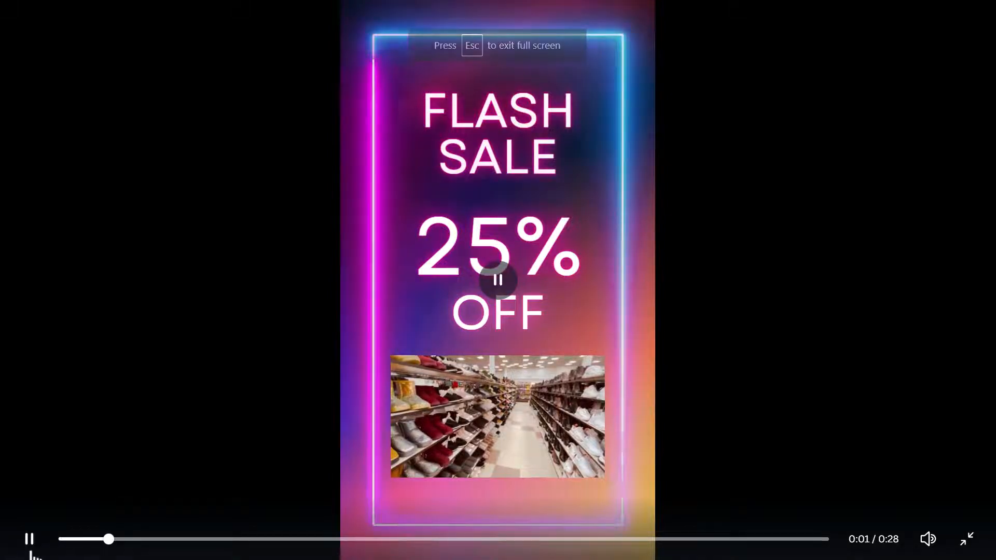
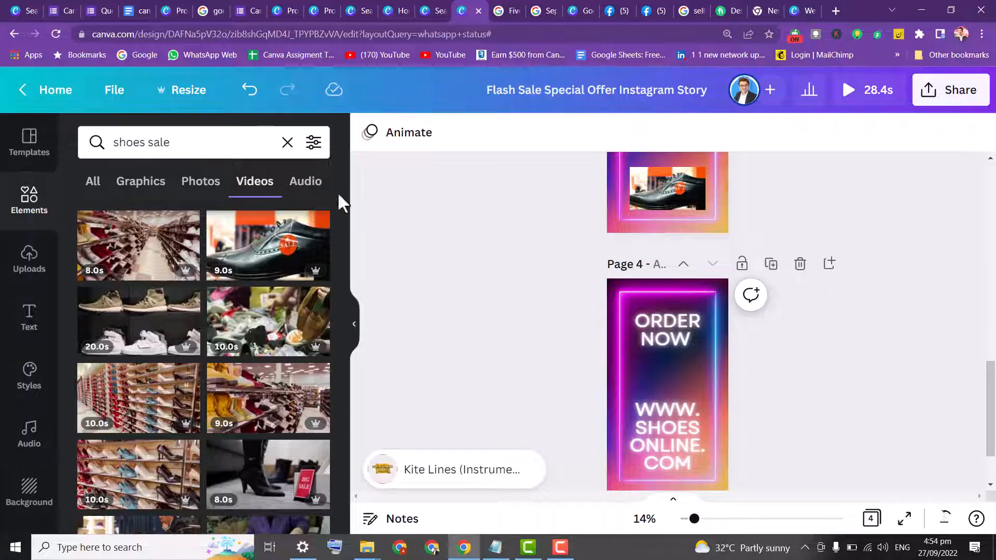
Copy and resize the story design to the YouTube Video format, 1920 × 1080 px
left_click(171, 101)
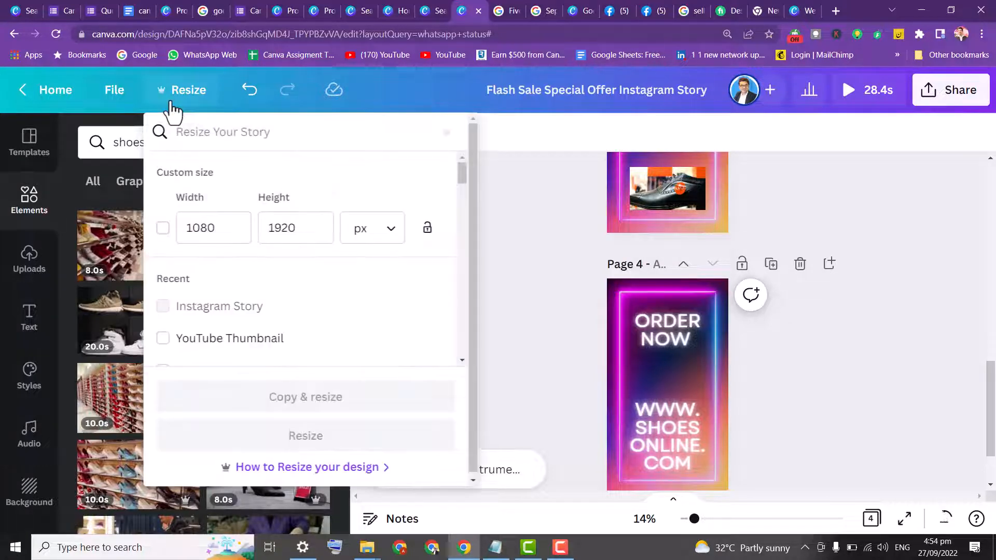
left_click(268, 132)
type("yo")
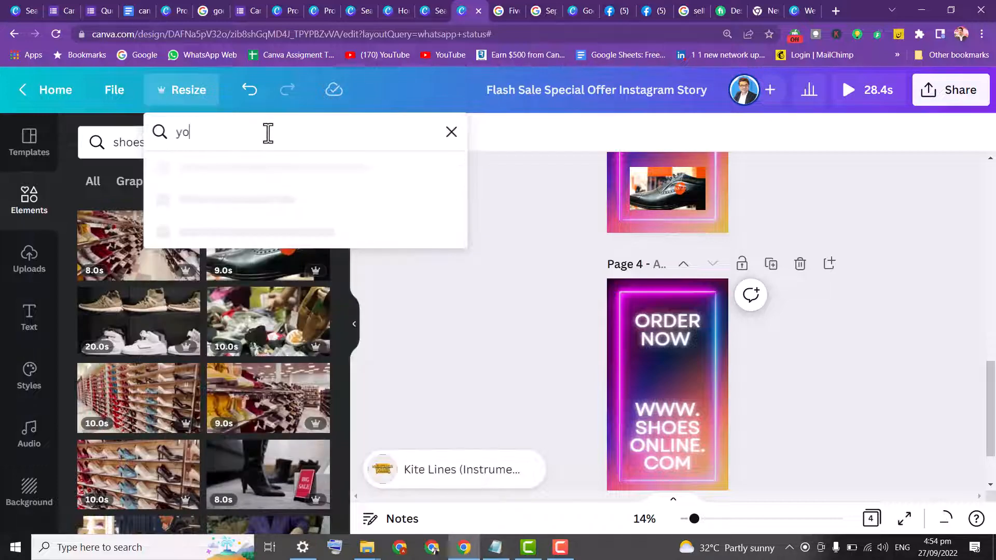
type("utube")
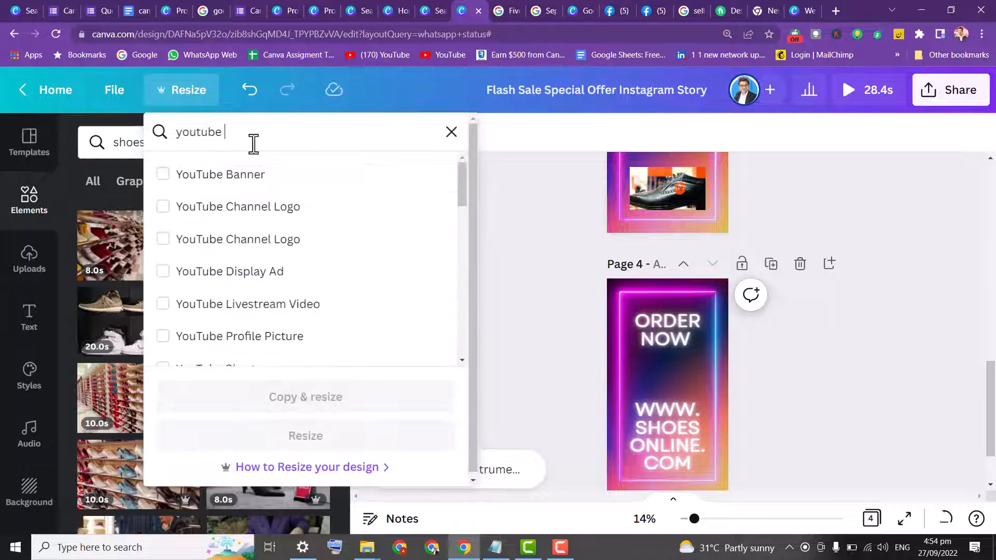
type(" video")
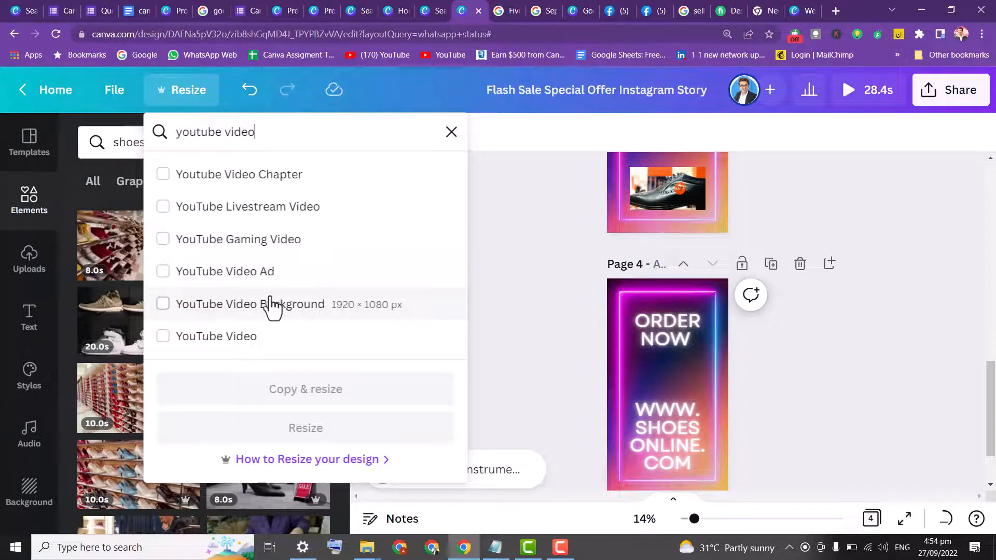
left_click(245, 346)
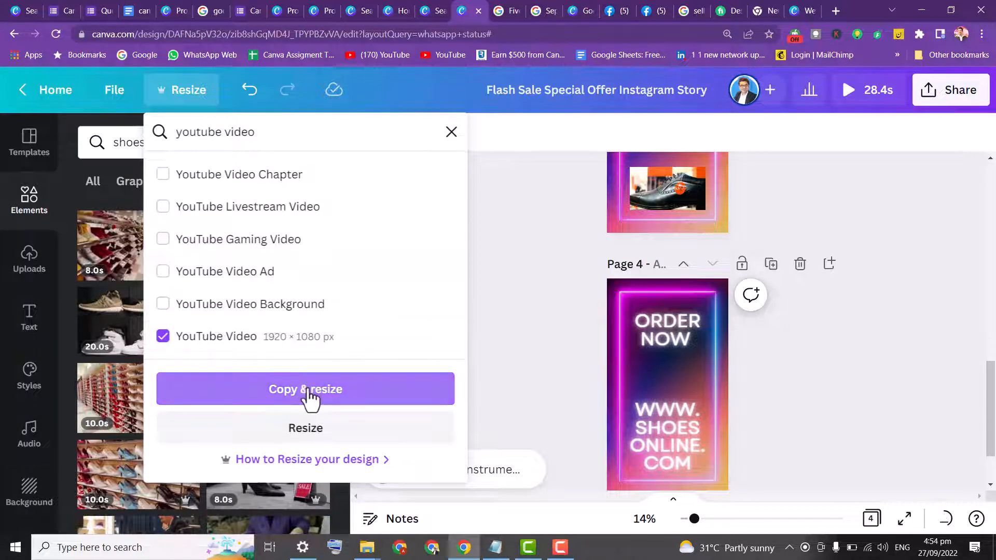
left_click(311, 398)
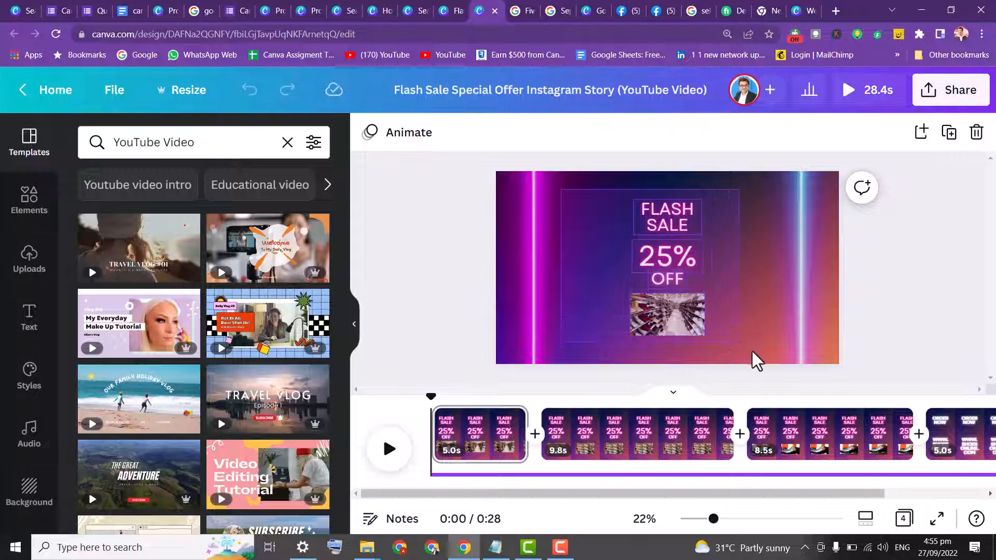
Rearrange page 1 of the YouTube version, moving the FLASH SALE, 25% and OFF texts toward the left side
left_click(739, 329)
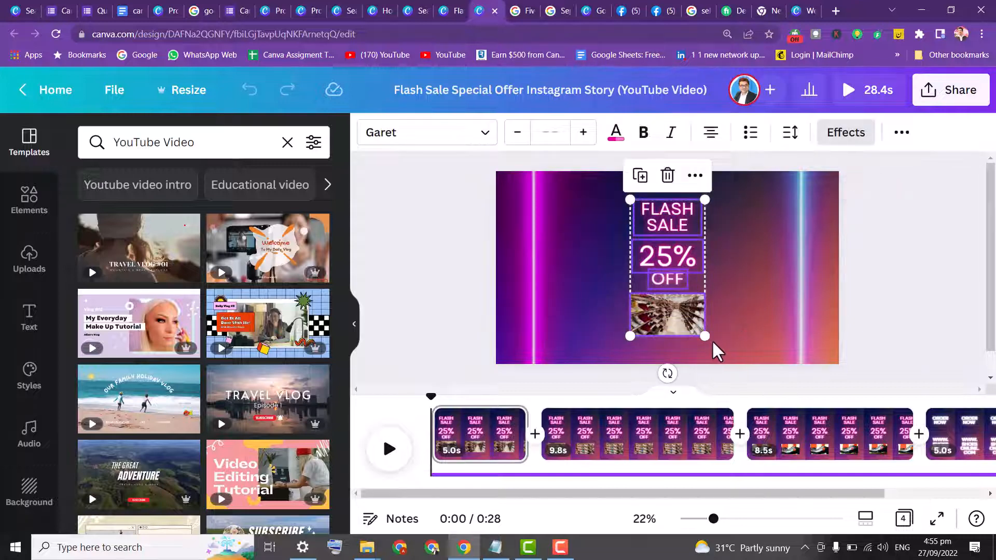
left_click_drag(705, 337, 729, 346)
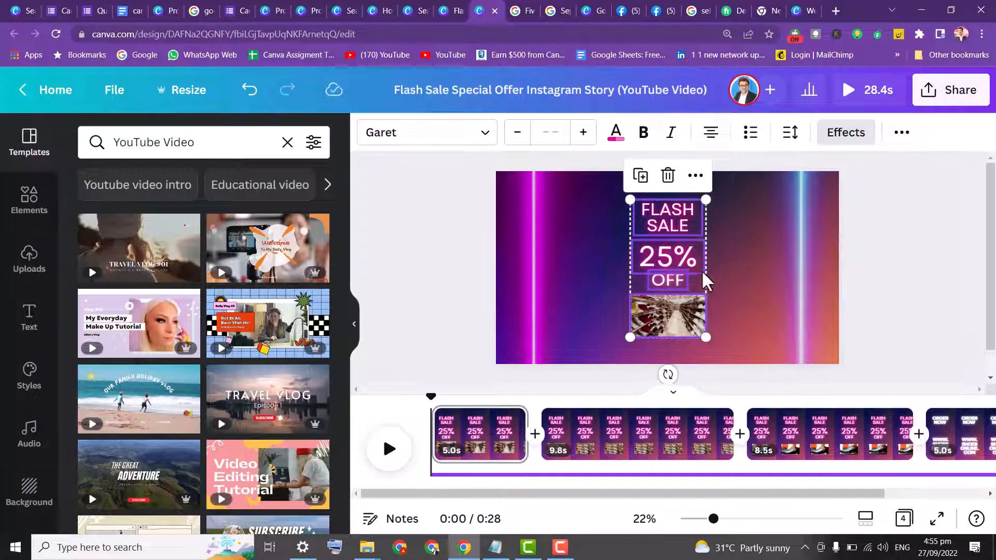
left_click(625, 240)
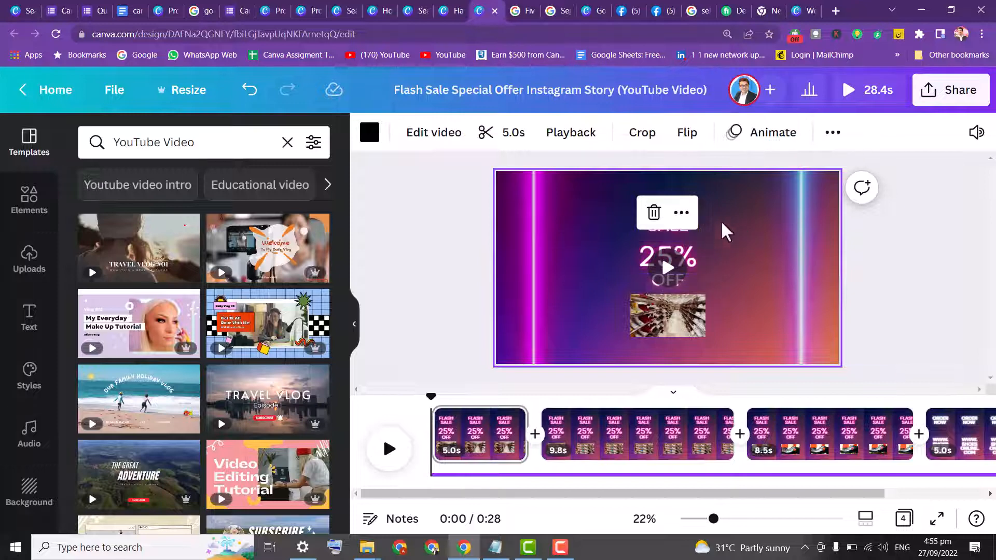
left_click(693, 237)
left_click_drag(669, 221, 589, 201)
left_click(664, 271)
left_click_drag(664, 271, 592, 260)
left_click_drag(667, 280, 582, 292)
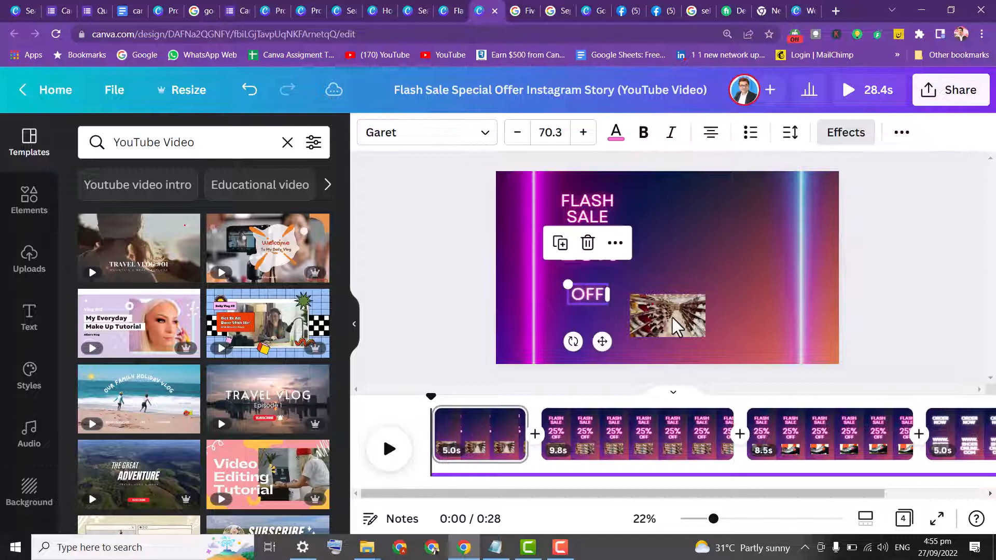
Move the shoe-store video to the upper right corner of page 1
left_click(695, 309)
left_click_drag(705, 291, 741, 244)
left_click_drag(741, 287, 742, 234)
left_click(611, 451)
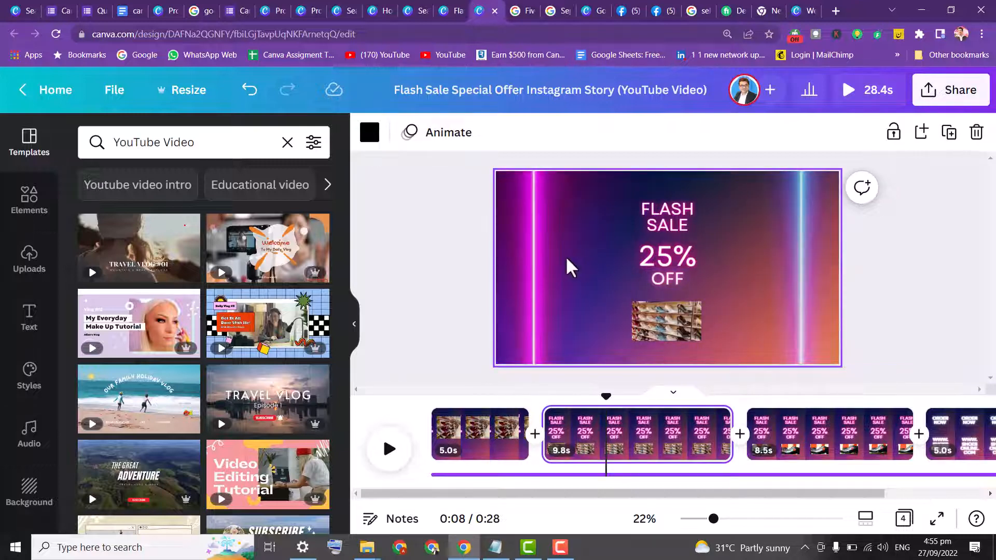
left_click(421, 242)
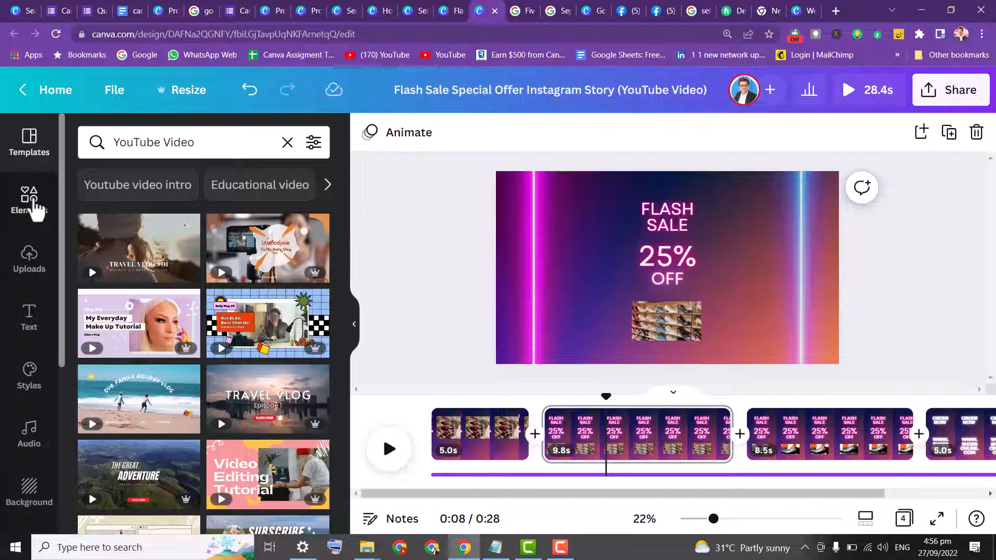
left_click(31, 203)
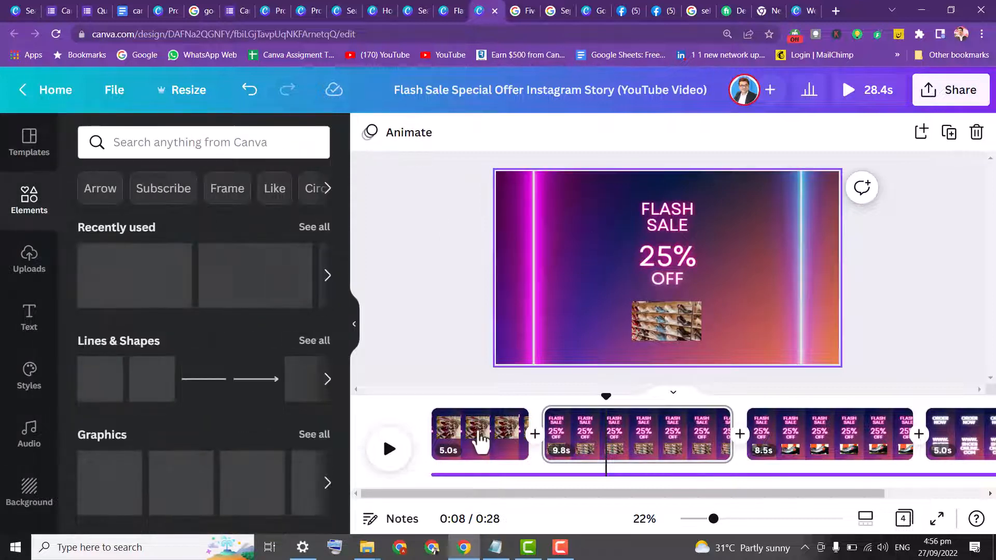
left_click(499, 436)
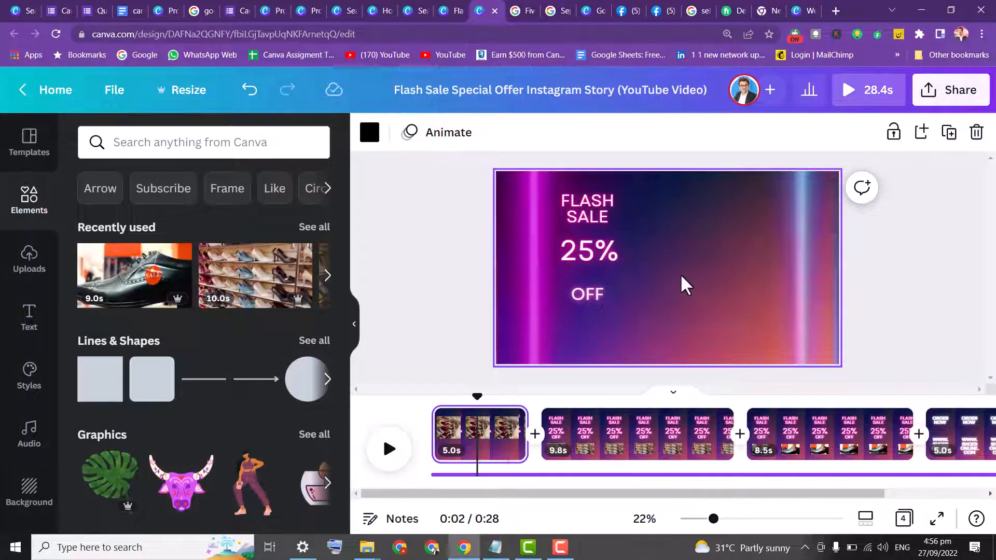
left_click_drag(716, 244, 673, 243)
left_click(707, 262)
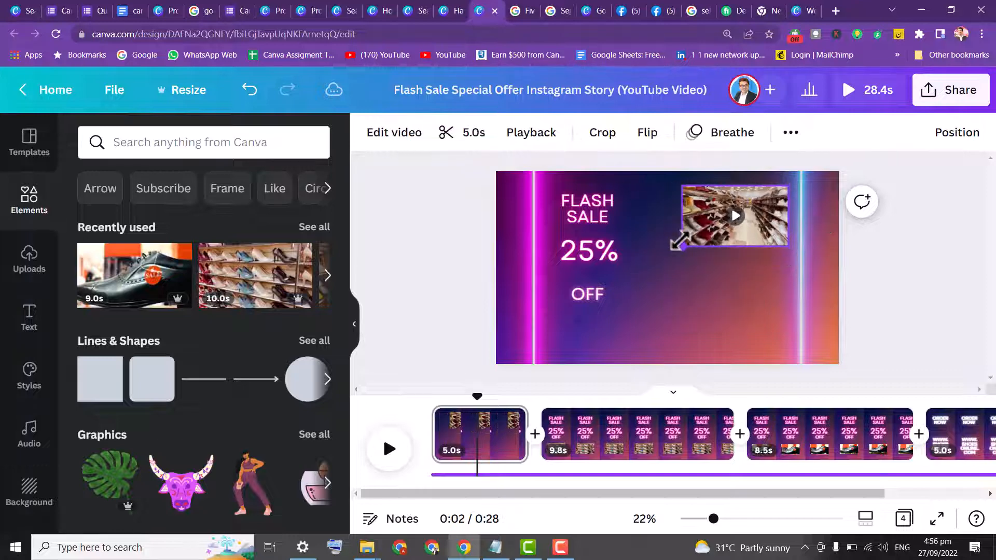
left_click(669, 315)
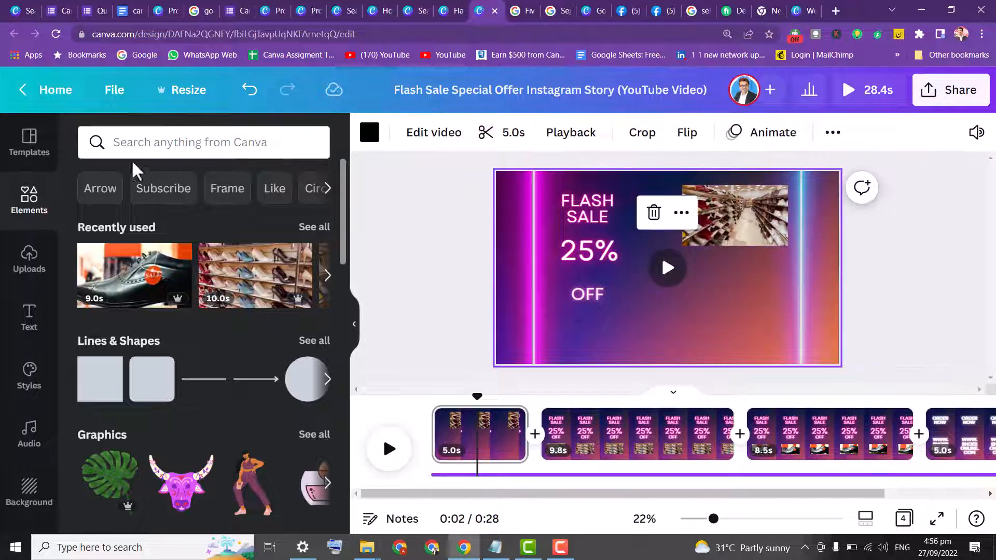
Search the elements for shoes videos and add the red shoe-shop clip to page 1
left_click(134, 139)
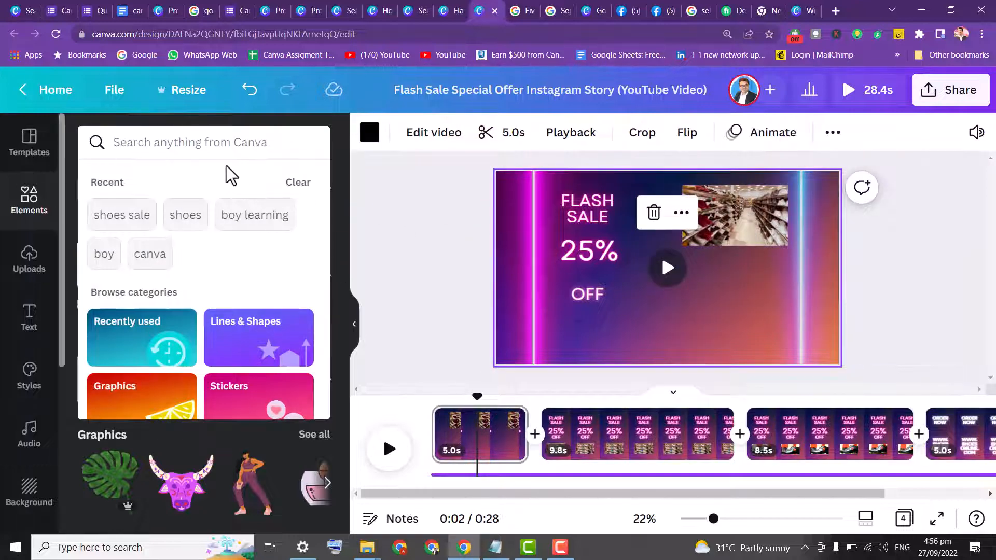
type("sho")
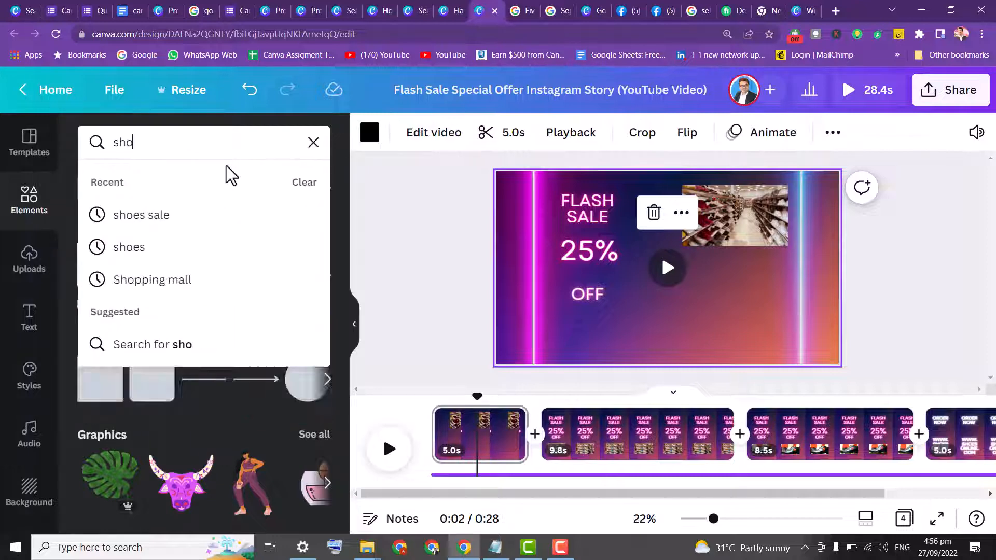
type("r")
key("BackSpace")
type("r")
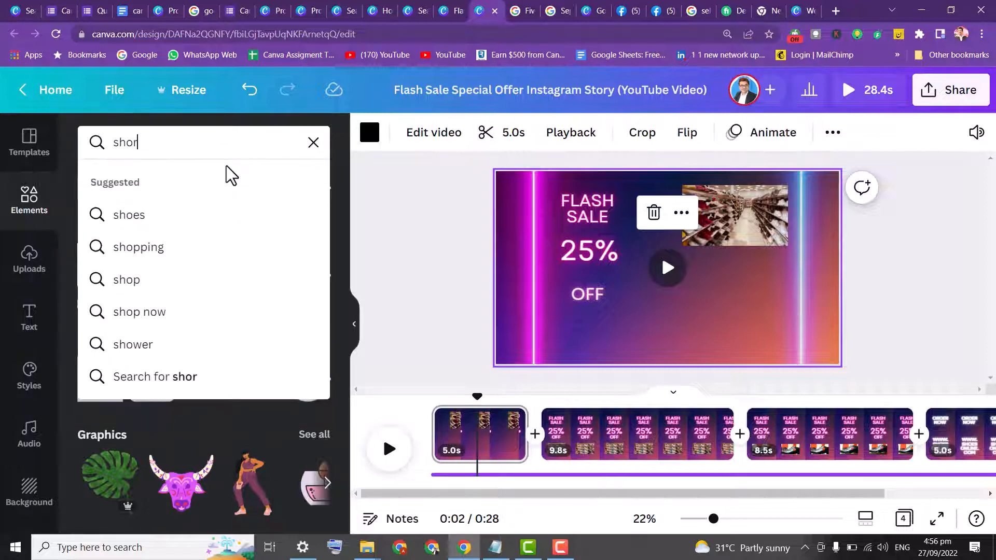
key("BackSpace")
type("es")
key("Return")
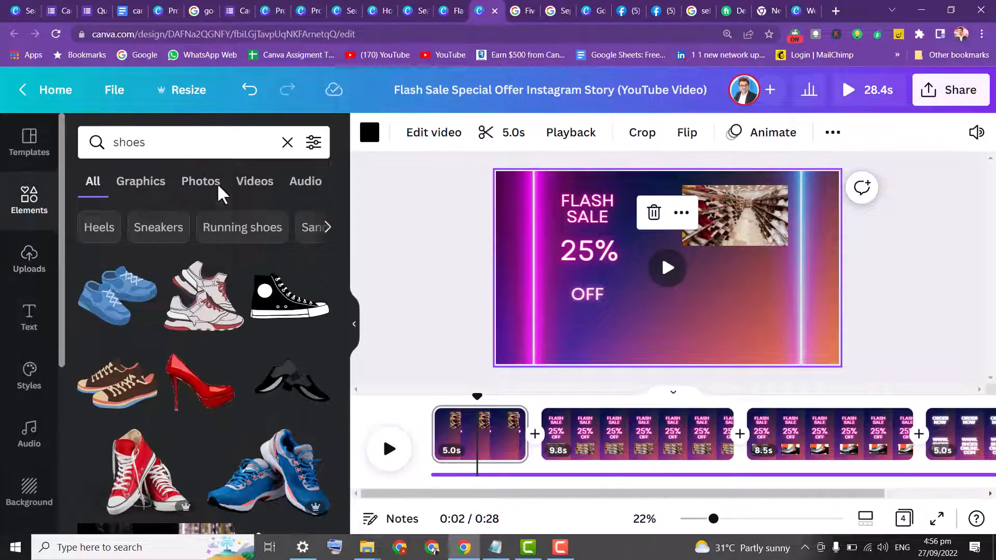
left_click(252, 187)
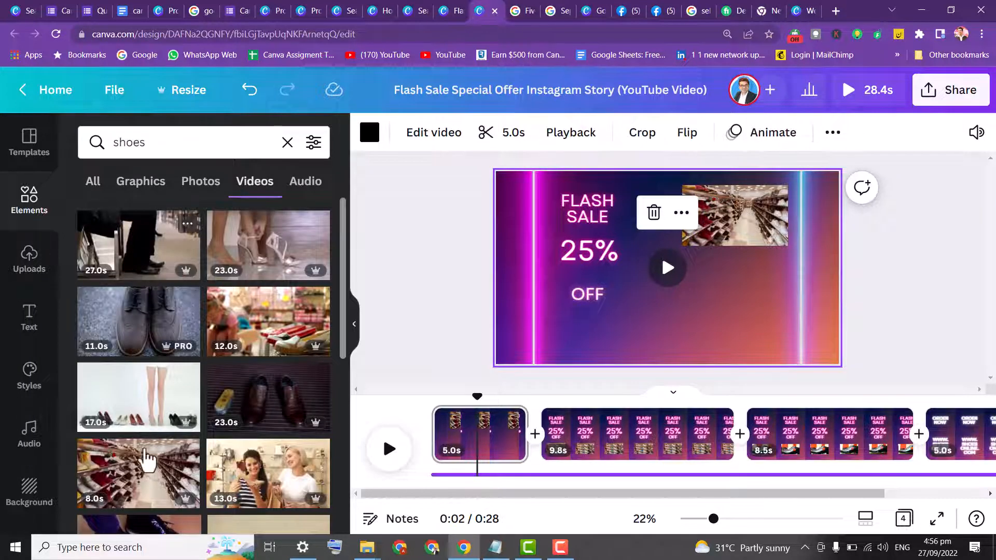
left_click_drag(326, 324, 690, 317)
left_click_drag(630, 269, 712, 296)
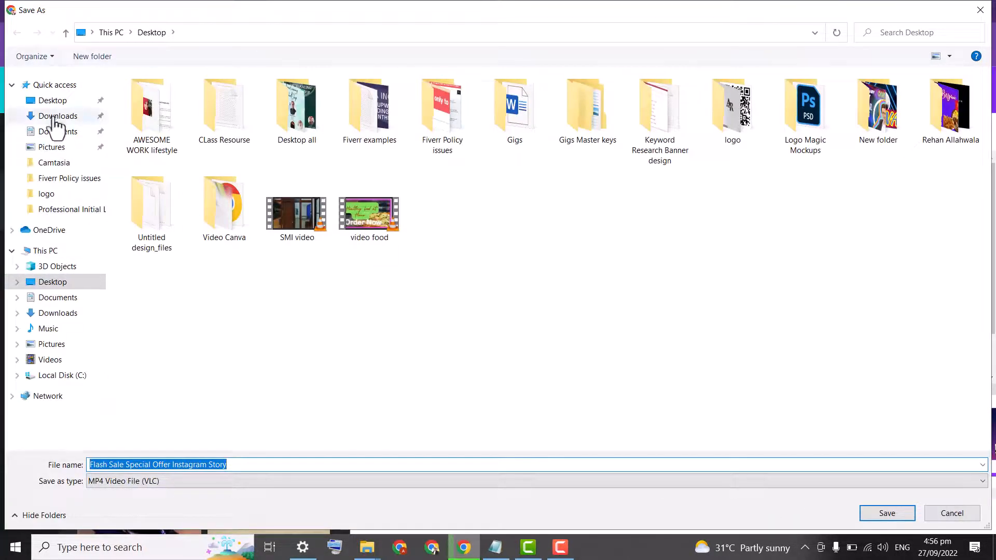
Save the downloaded Flash Sale Special Offer Instagram Story MP4 file to the Desktop
left_click(46, 102)
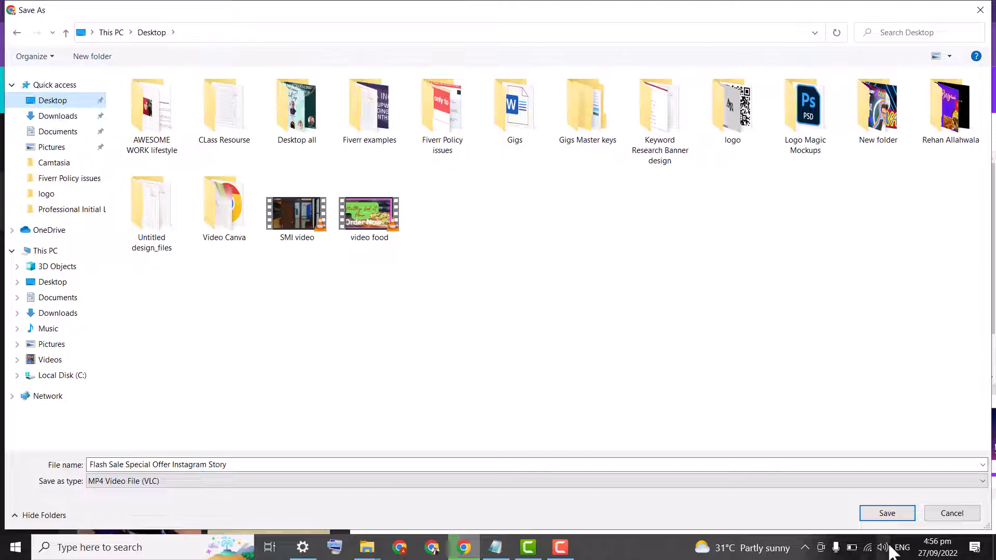
left_click(888, 513)
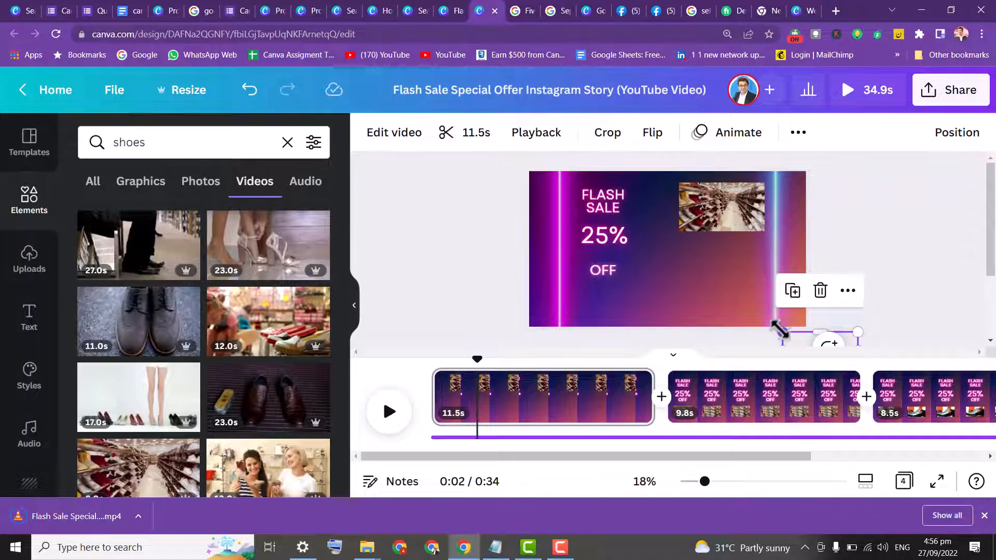
Shrink the added shoe-shop clip and place it below the store video on the right of page 1
key("ctrl+z")
left_click_drag(696, 279, 634, 211)
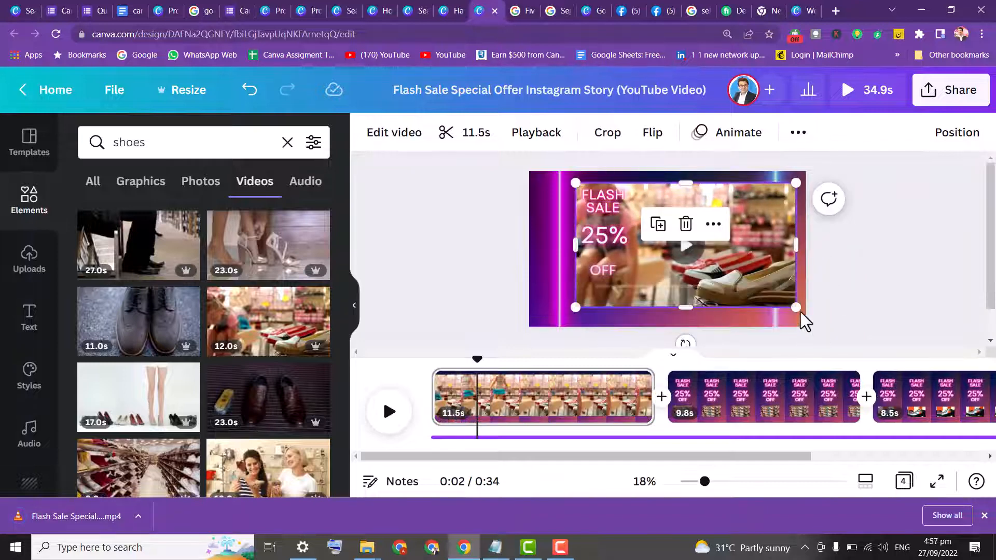
left_click_drag(794, 307, 789, 304)
left_click_drag(670, 259, 752, 271)
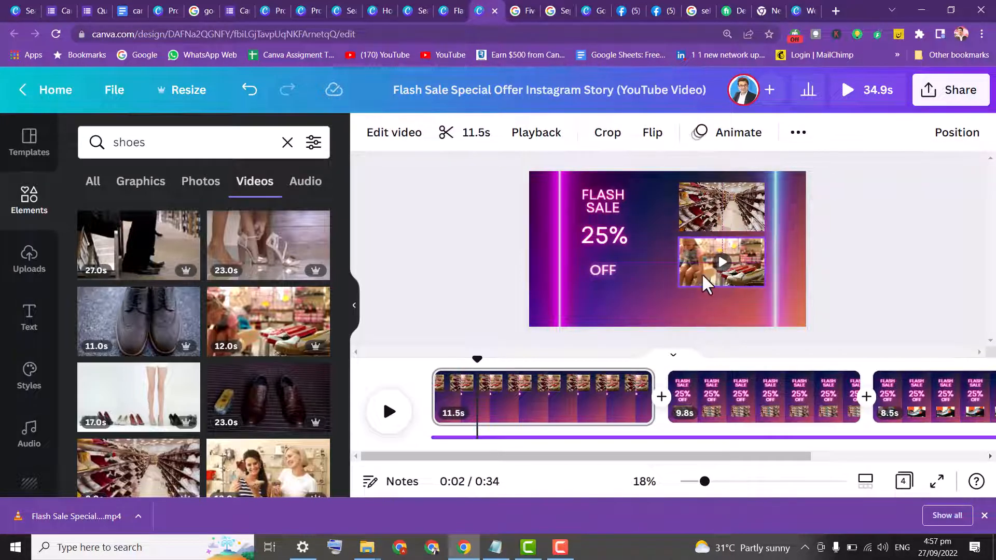
Move the OFF and 25% texts up beside the FLASH SALE heading
left_click_drag(602, 280, 651, 161)
left_click_drag(602, 236, 644, 219)
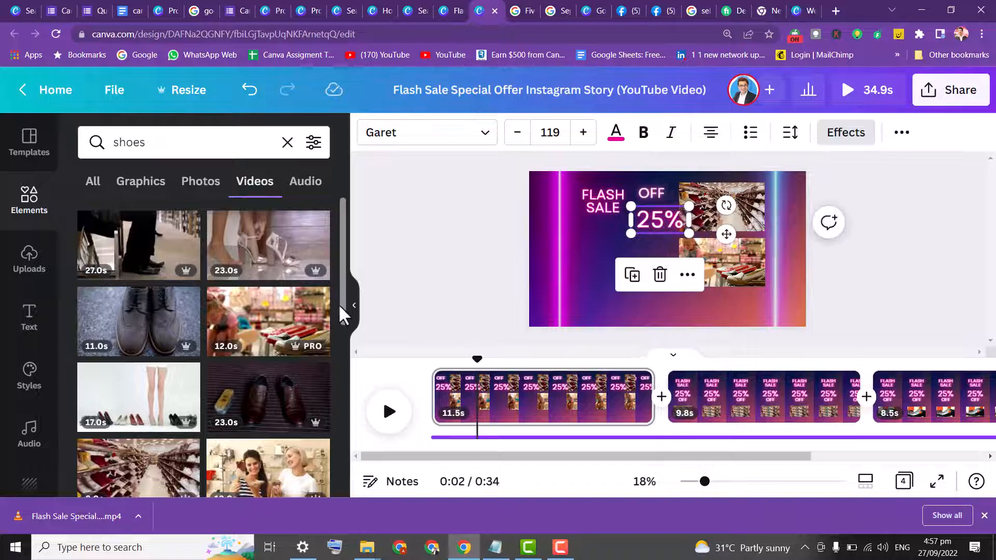
Add the 8.0s green heels video and size it into the lower left area of page 1
left_click_drag(345, 311, 353, 451)
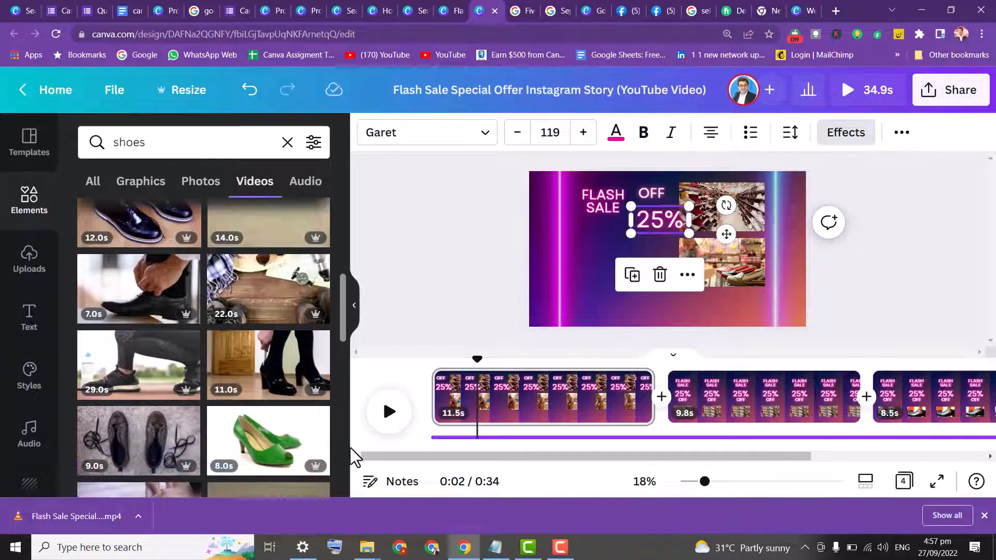
left_click(276, 440)
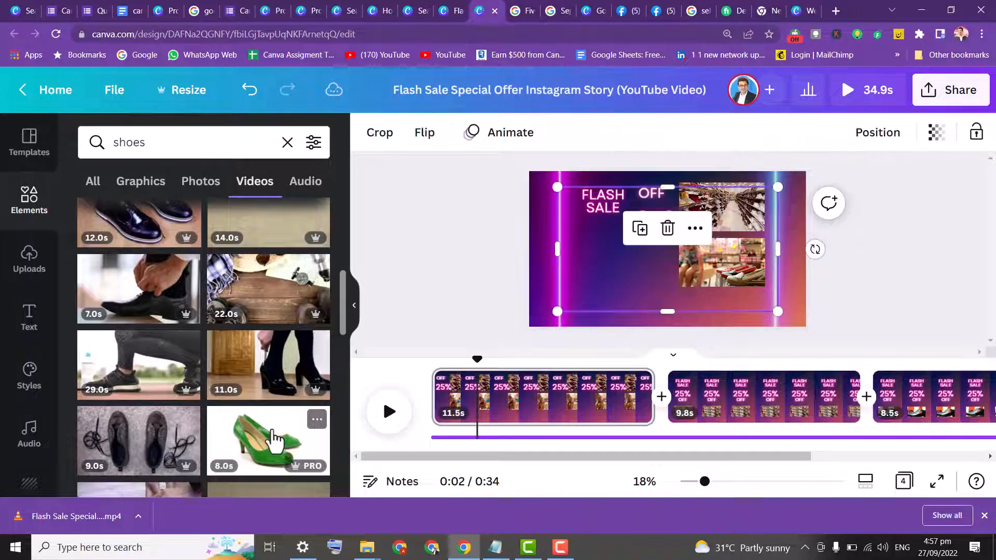
left_click_drag(777, 316, 680, 258)
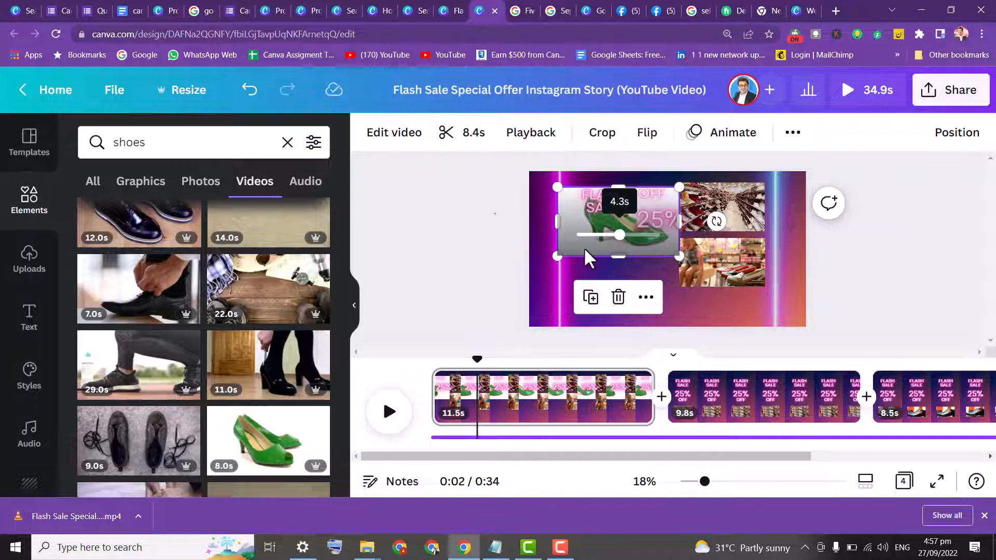
key("Escape")
left_click_drag(591, 298, 591, 314)
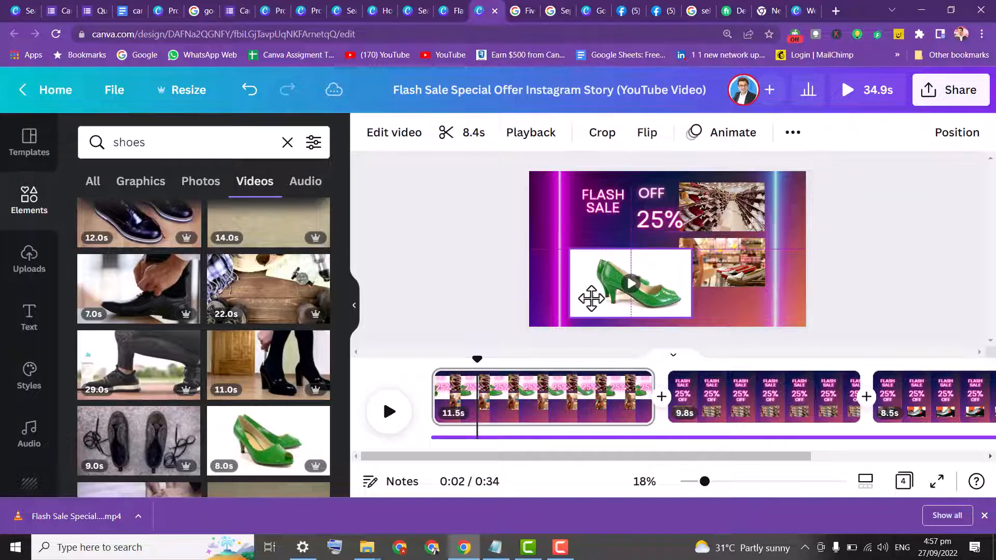
left_click_drag(685, 251, 627, 280)
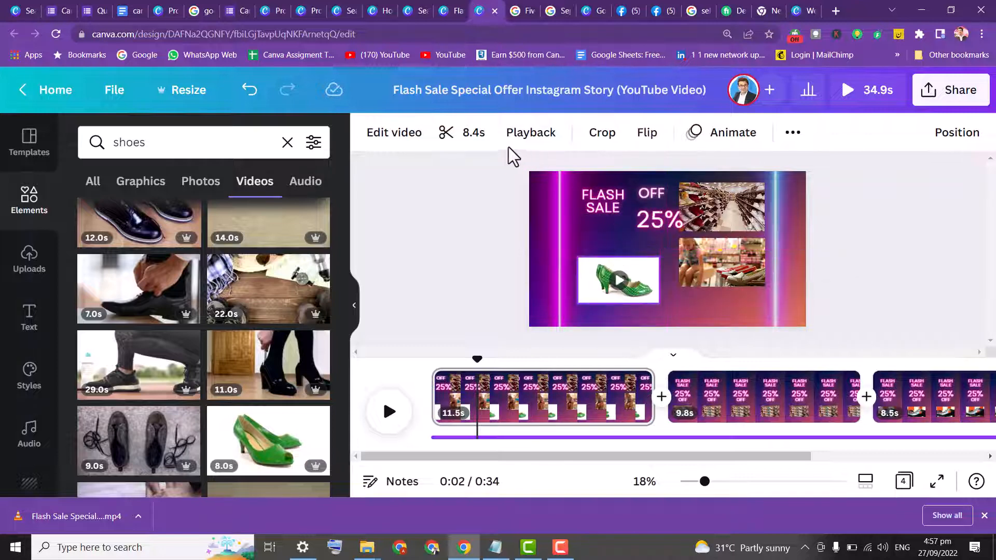
Remove the background from the green heels video with Background Remover
left_click(406, 136)
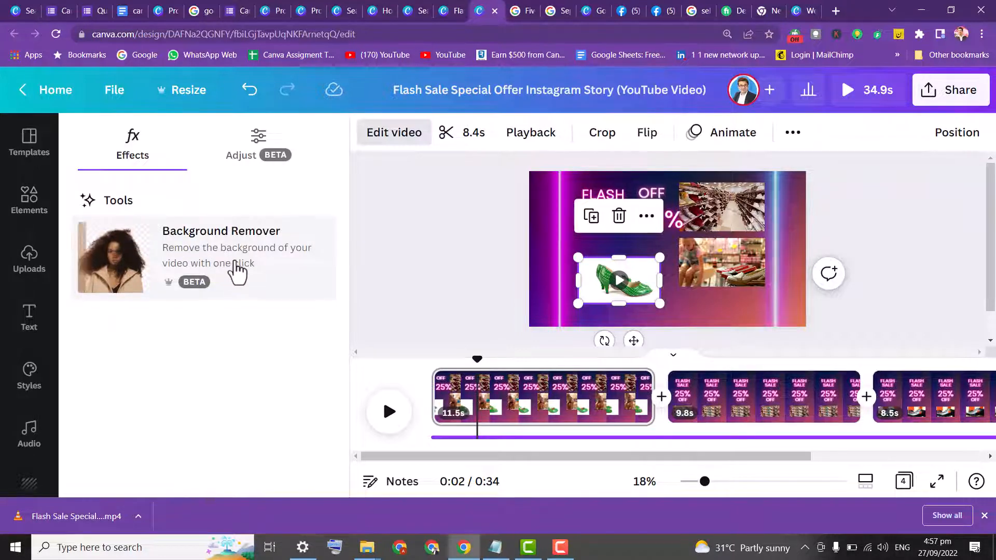
left_click(238, 270)
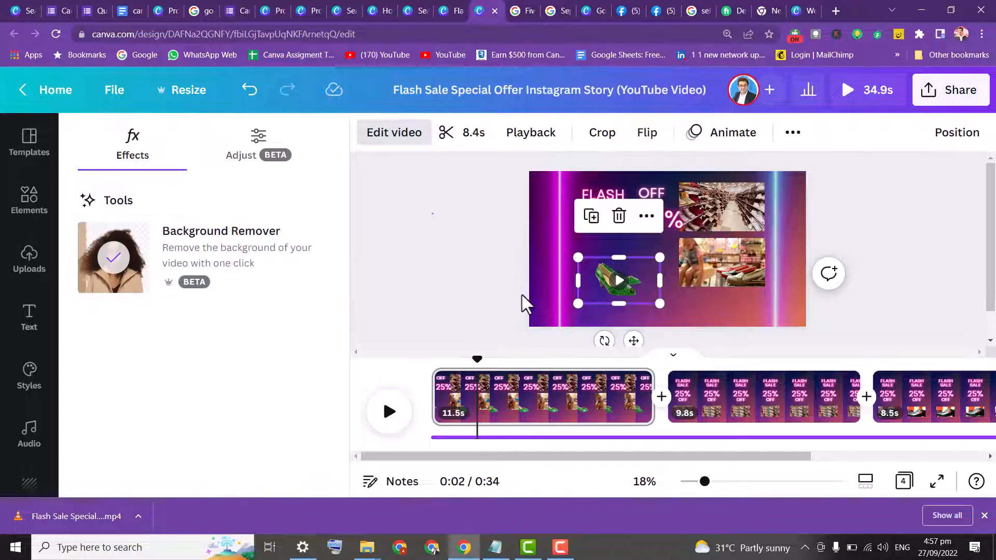
left_click_drag(578, 257, 606, 271)
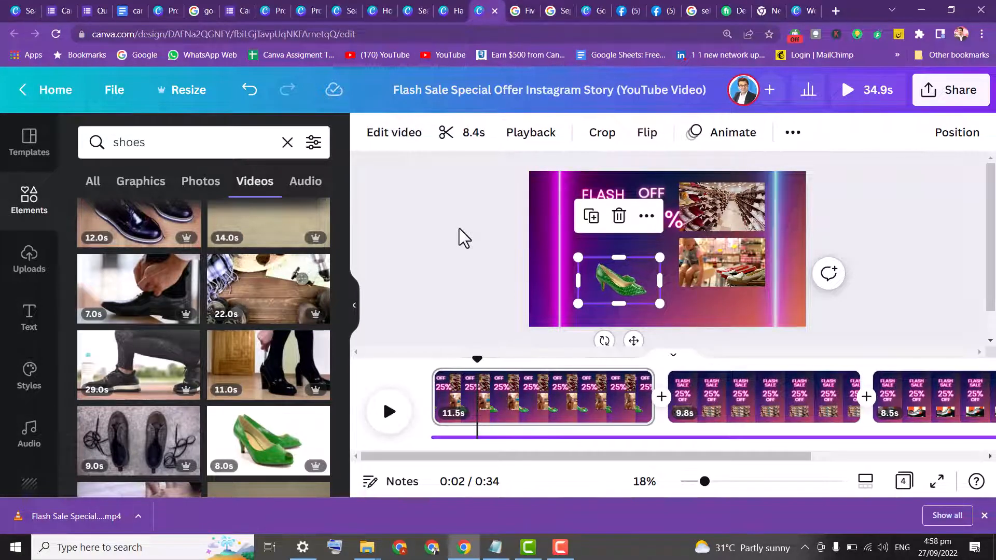
Preview the Flash Sale video in full screen with sound, then close the preview
left_click(906, 182)
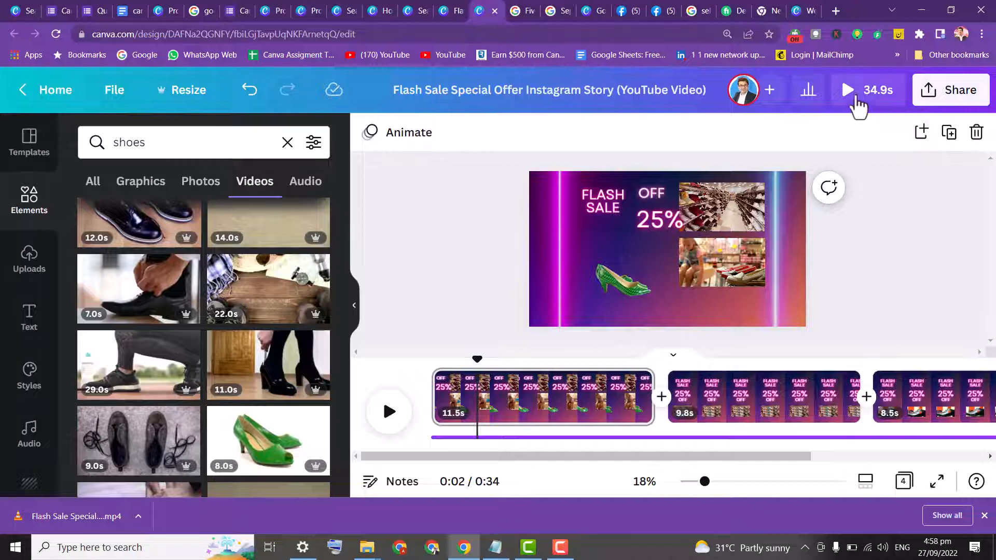
left_click(852, 92)
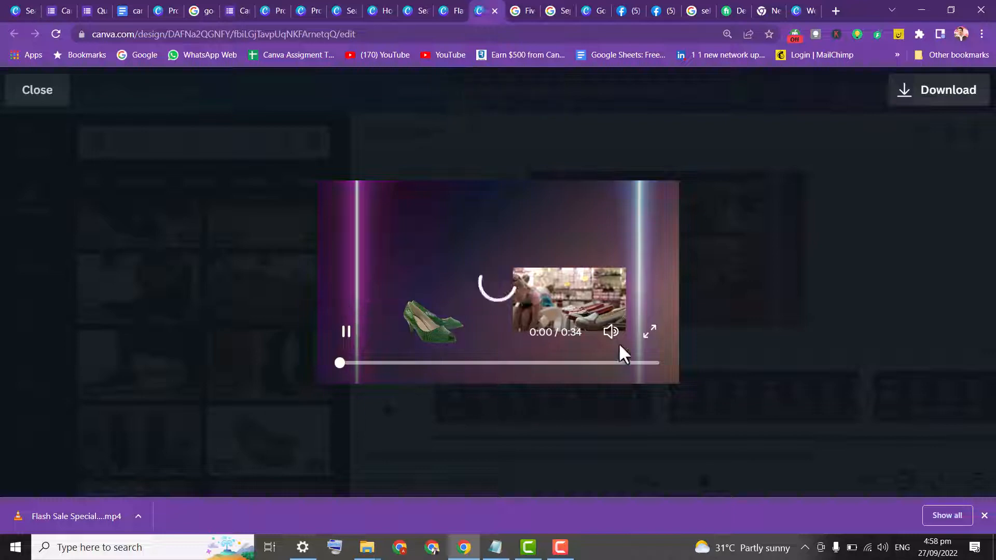
left_click(649, 331)
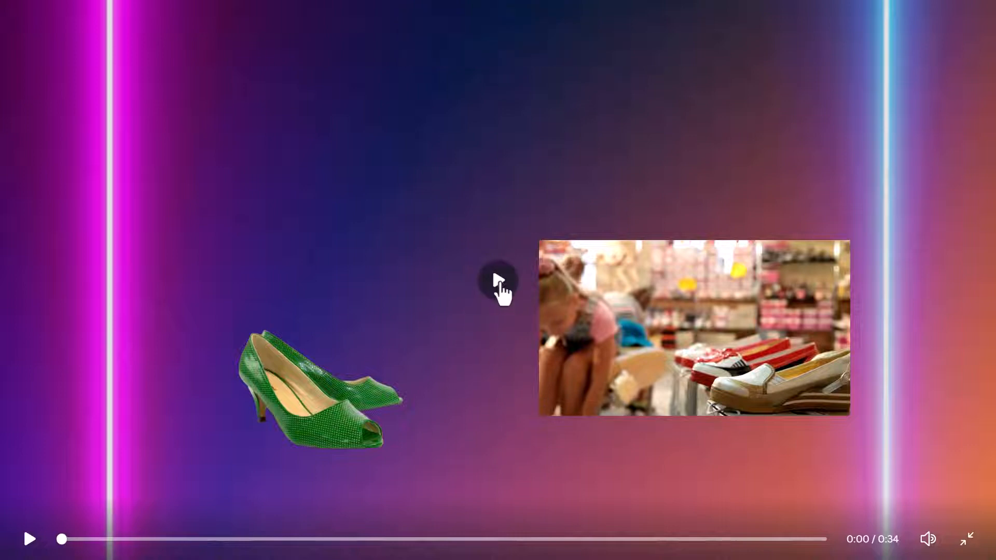
left_click(496, 280)
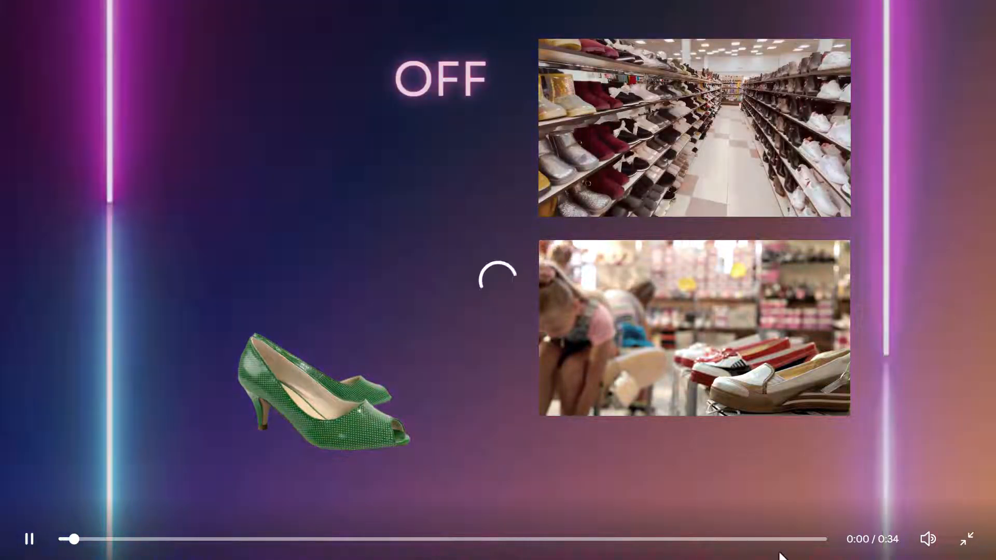
left_click(930, 539)
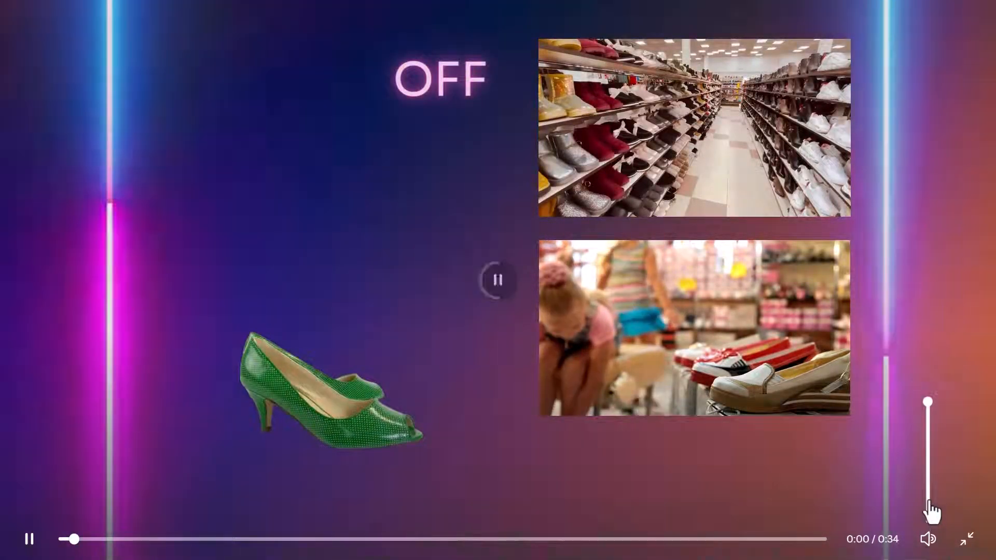
left_click(933, 483)
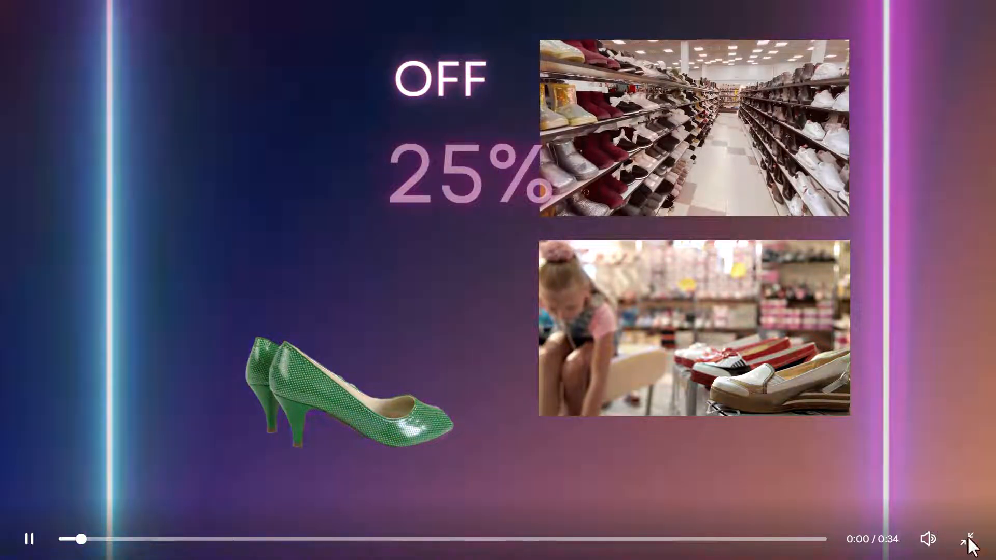
mouse_move(929, 544)
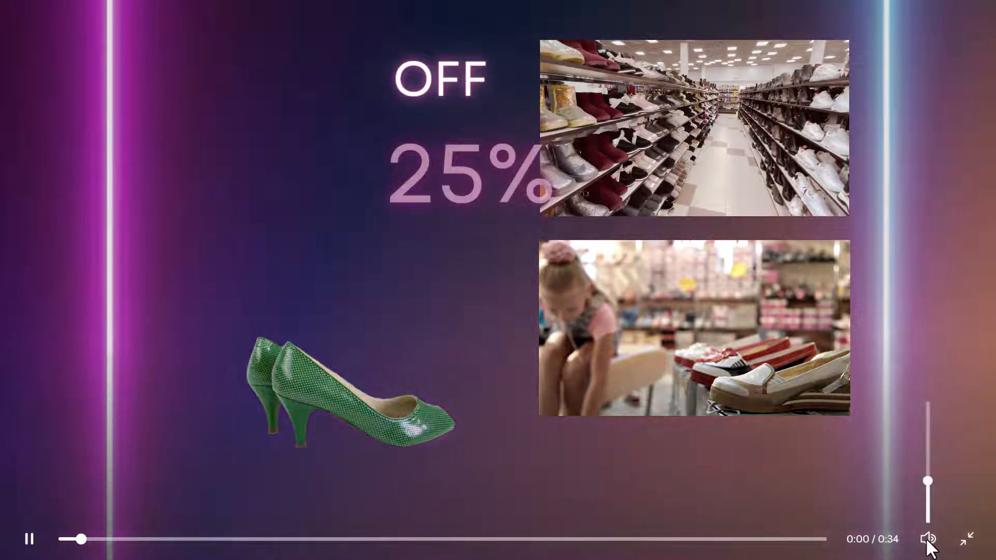
left_click(965, 540)
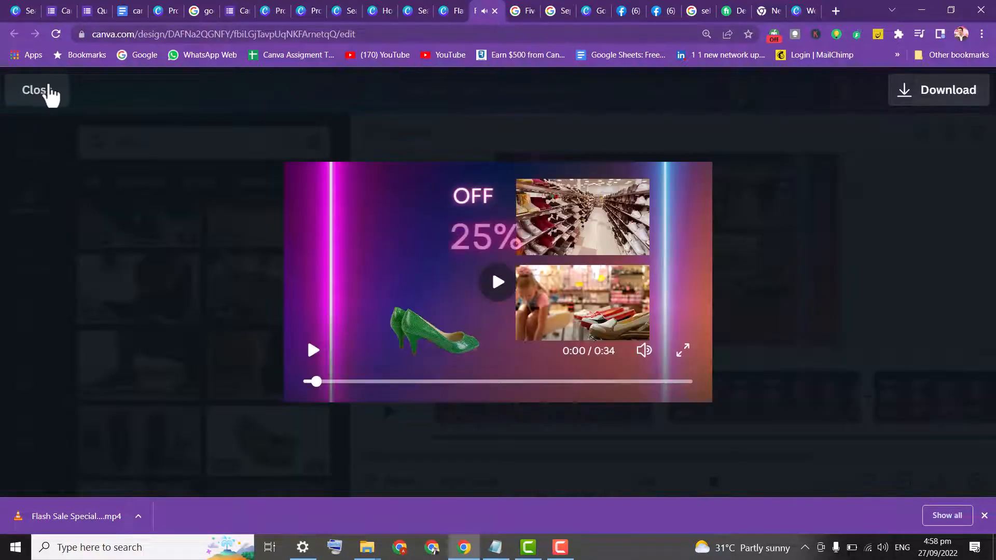
left_click(44, 91)
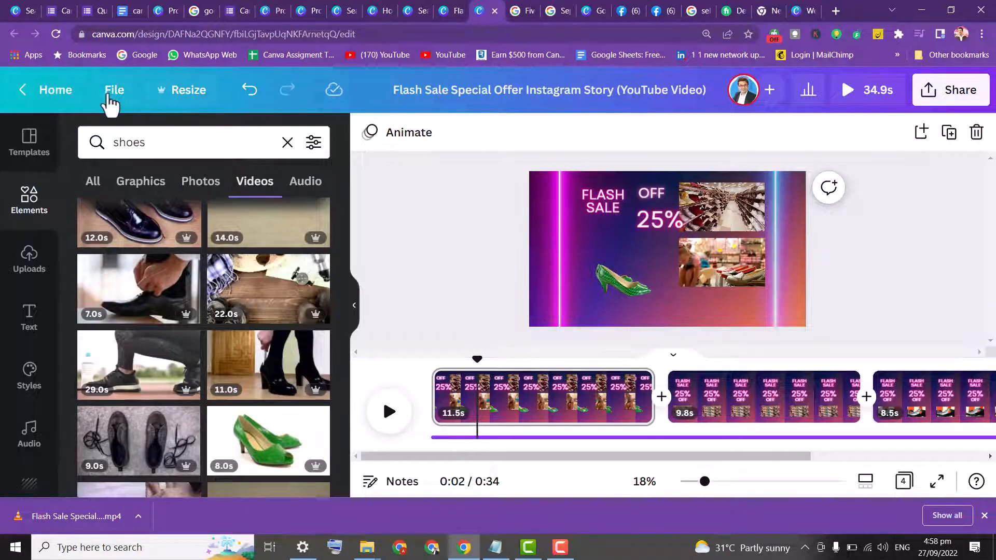
Return to the home page and search the templates for video
left_click(74, 94)
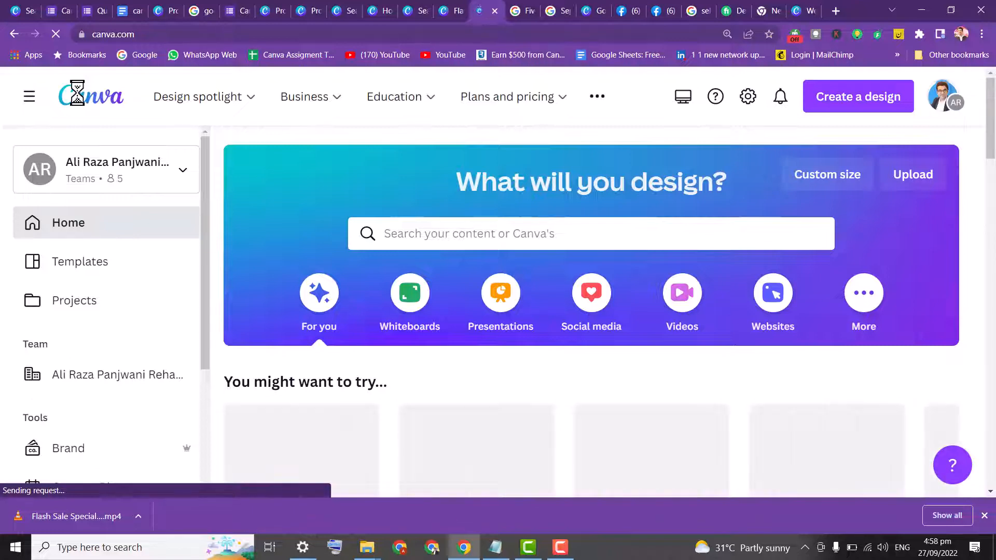
left_click(525, 236)
type("video")
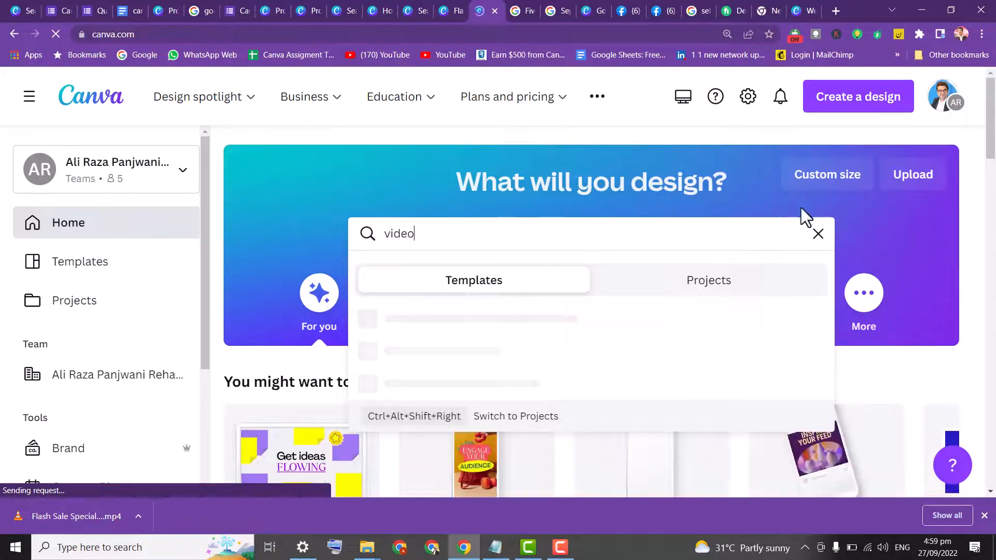
left_click_drag(991, 140, 991, 153)
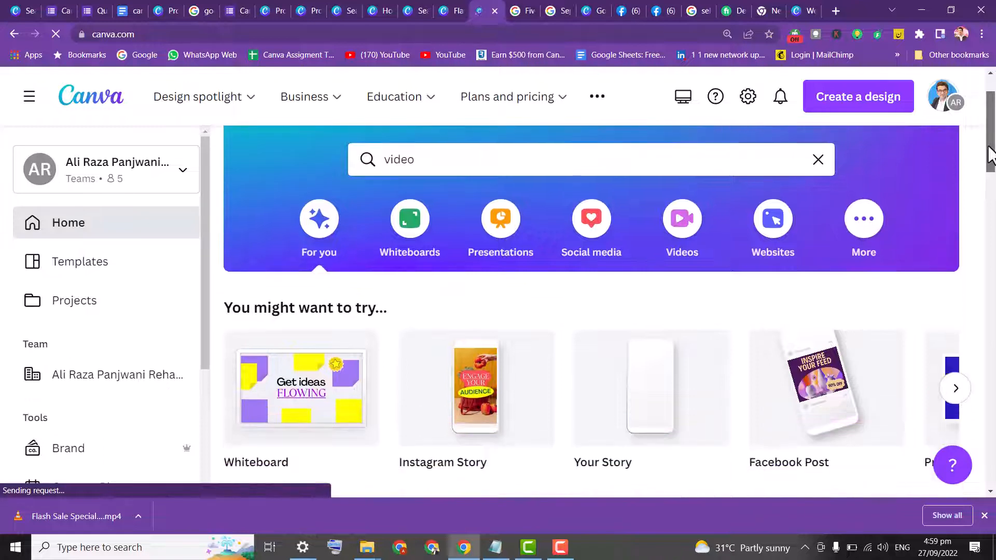
left_click(474, 172)
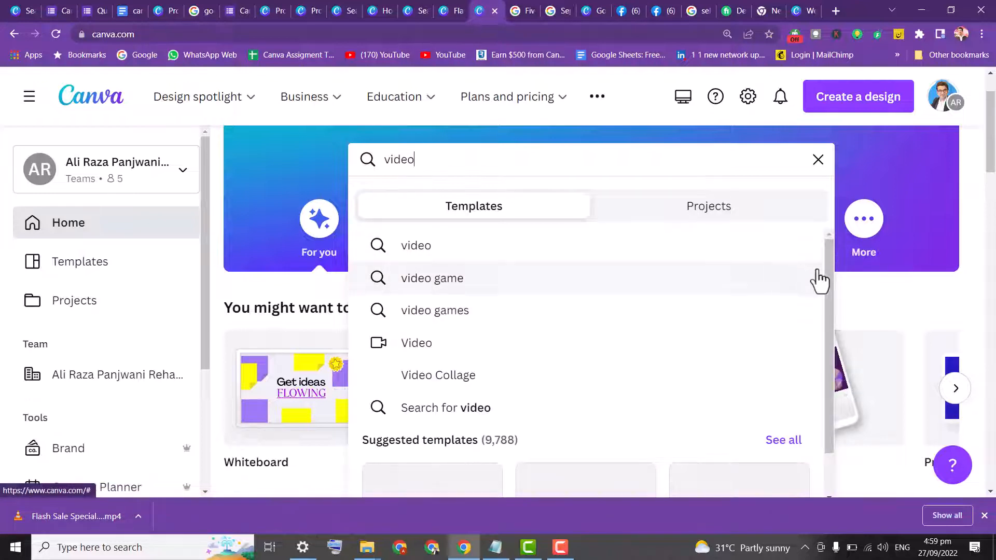
left_click_drag(829, 270, 837, 387)
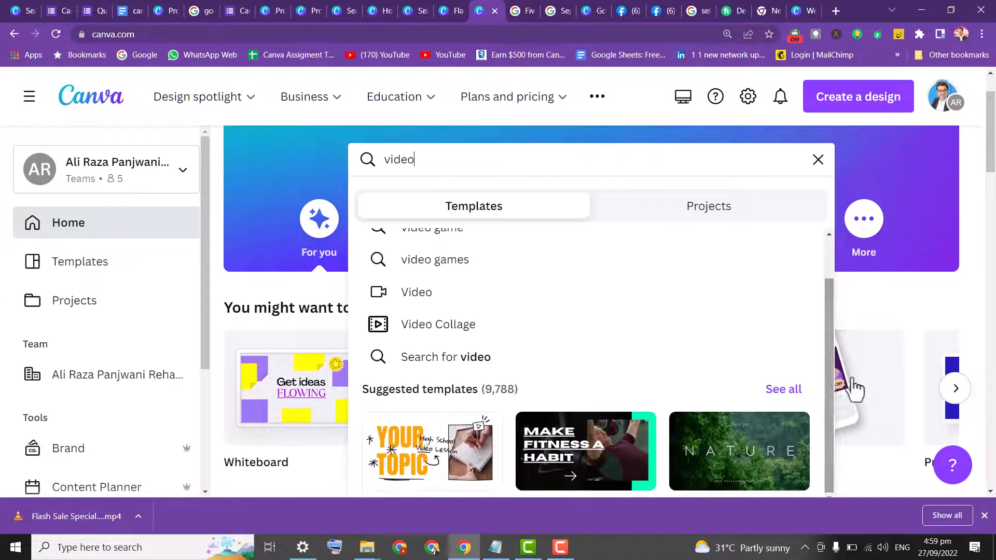
Browse the suggested design types and create a blank Photo Collage design
left_click_drag(991, 139, 992, 177)
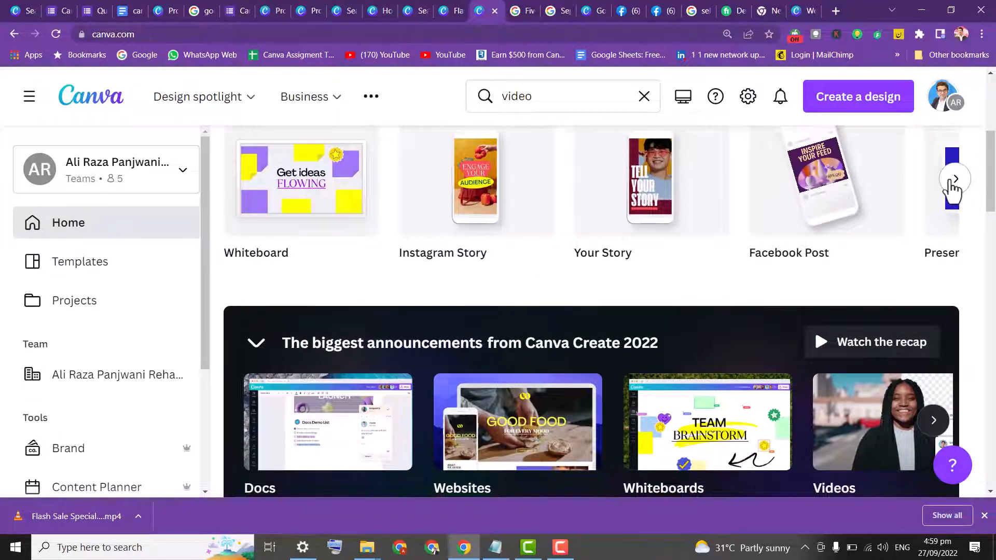
left_click(955, 179)
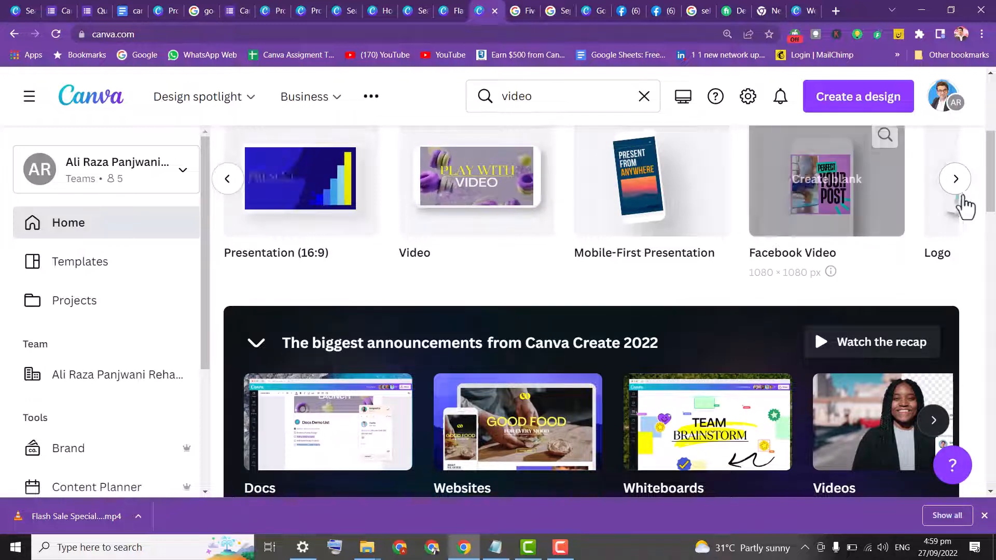
left_click(958, 191)
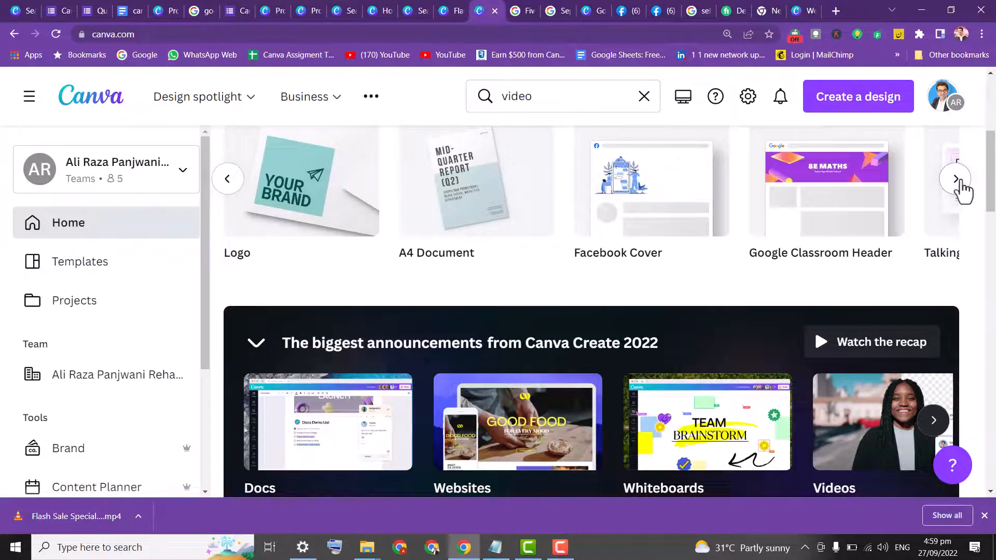
left_click(959, 182)
mouse_move(991, 181)
left_mouse_down()
mouse_move(992, 158)
mouse_move(992, 191)
mouse_move(992, 146)
mouse_move(992, 164)
left_mouse_up()
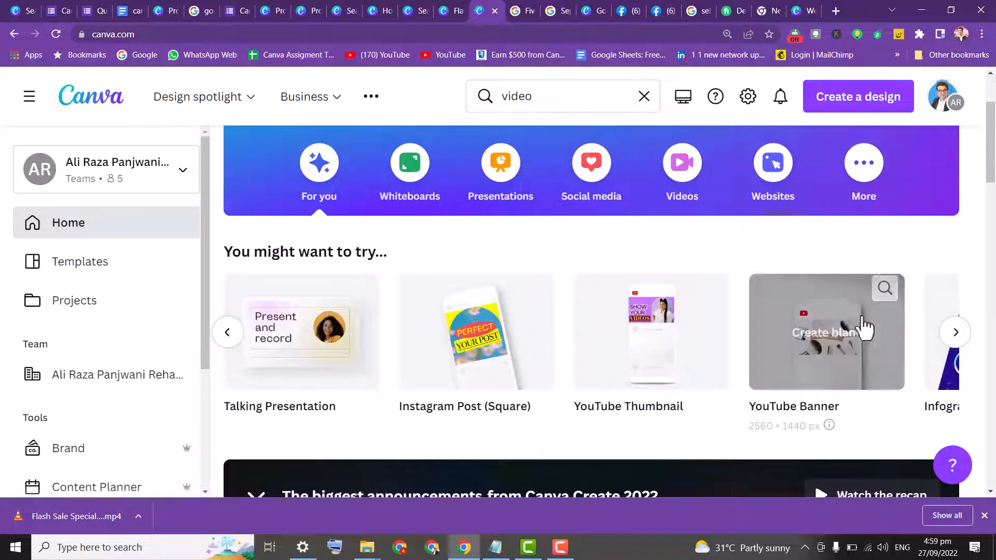
left_click(950, 333)
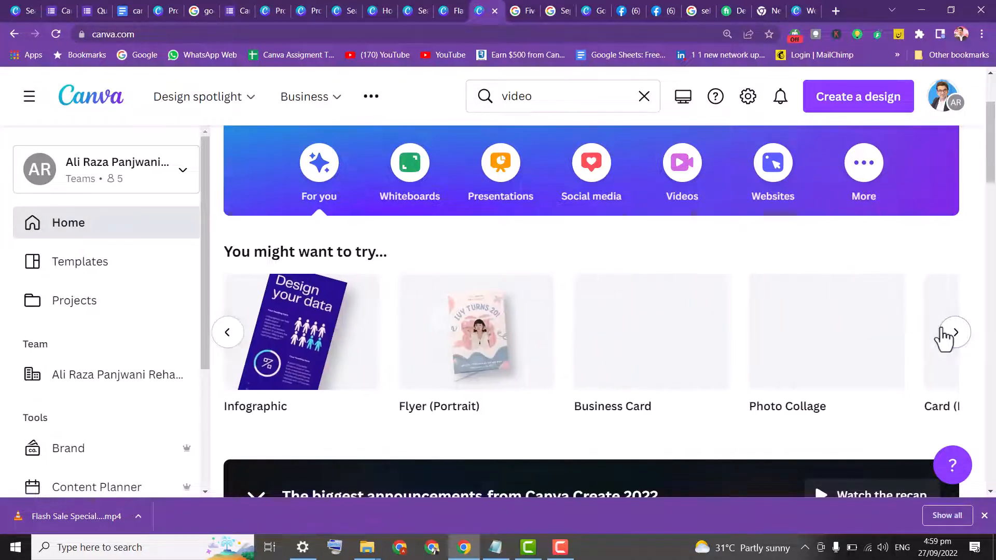
left_click(549, 96)
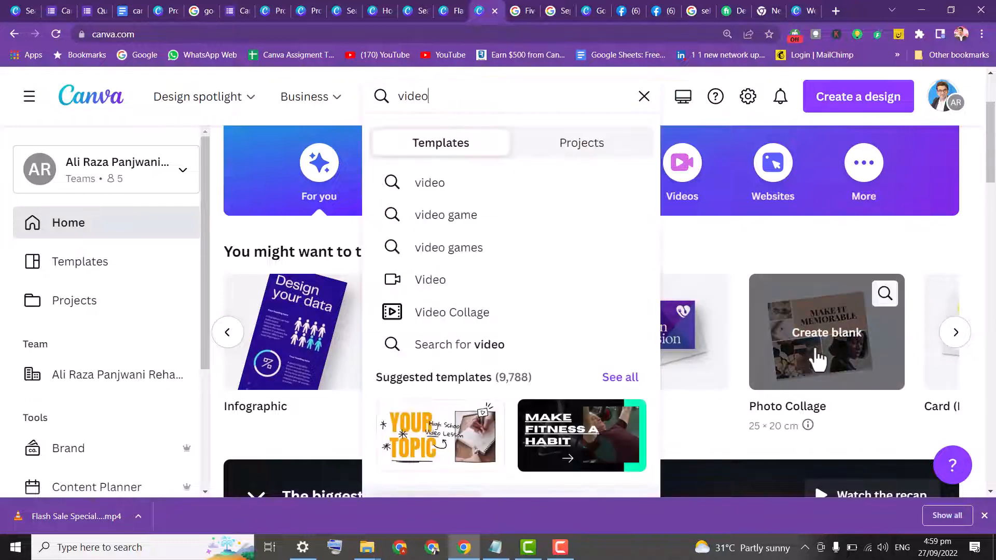
left_click(816, 357)
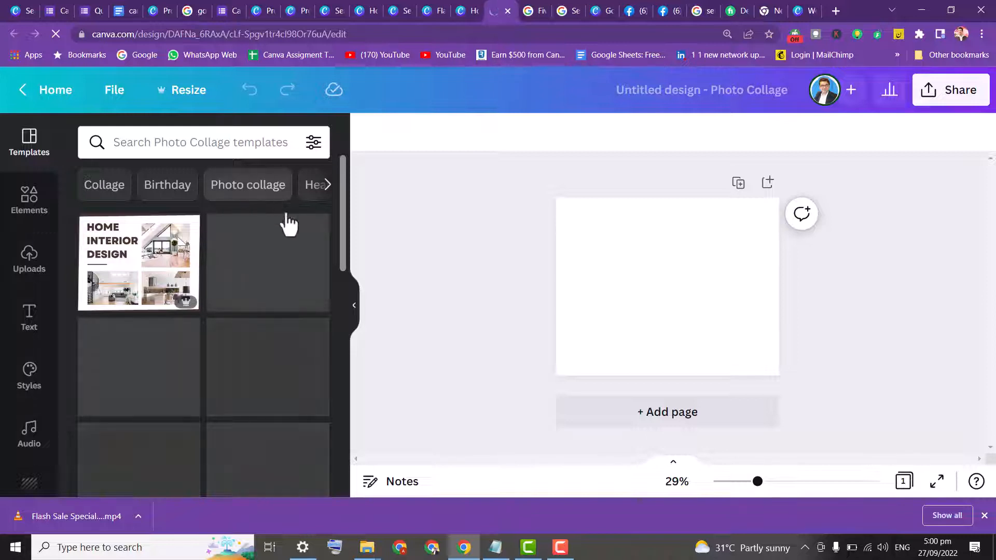
Apply the Home Interior Design collage template and add a blank second page
left_click(147, 262)
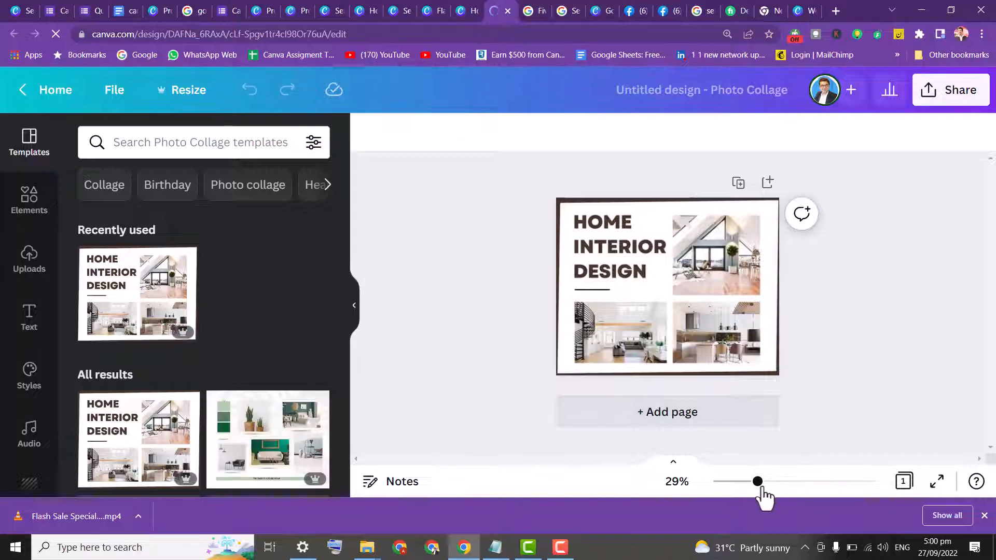
mouse_move(760, 487)
left_mouse_down()
mouse_move(779, 488)
mouse_move(763, 485)
left_mouse_up()
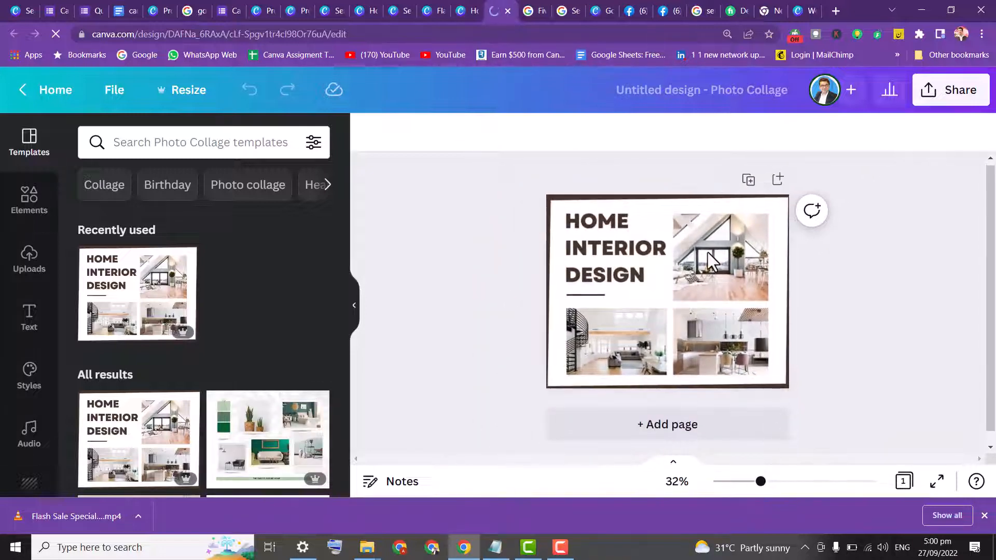
left_click(29, 216)
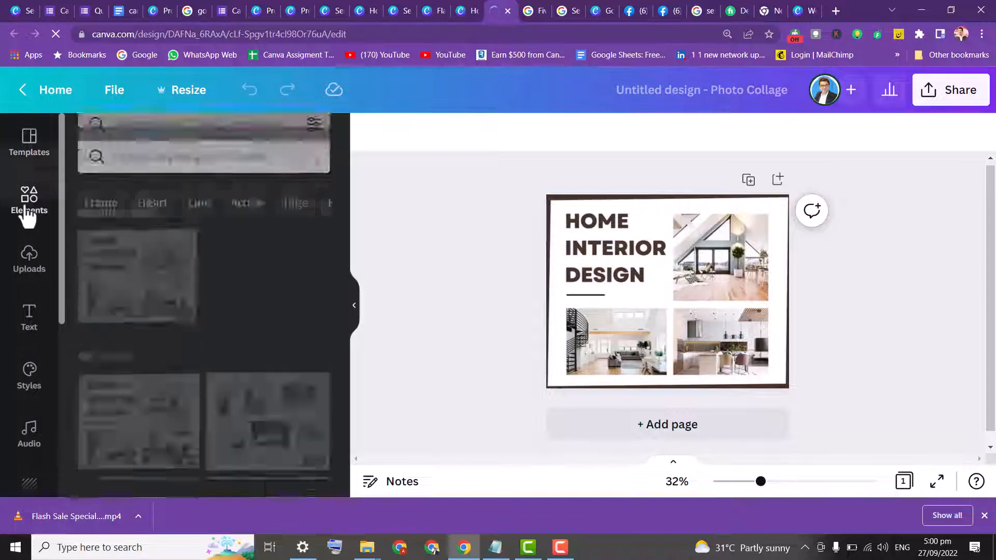
left_click(749, 178)
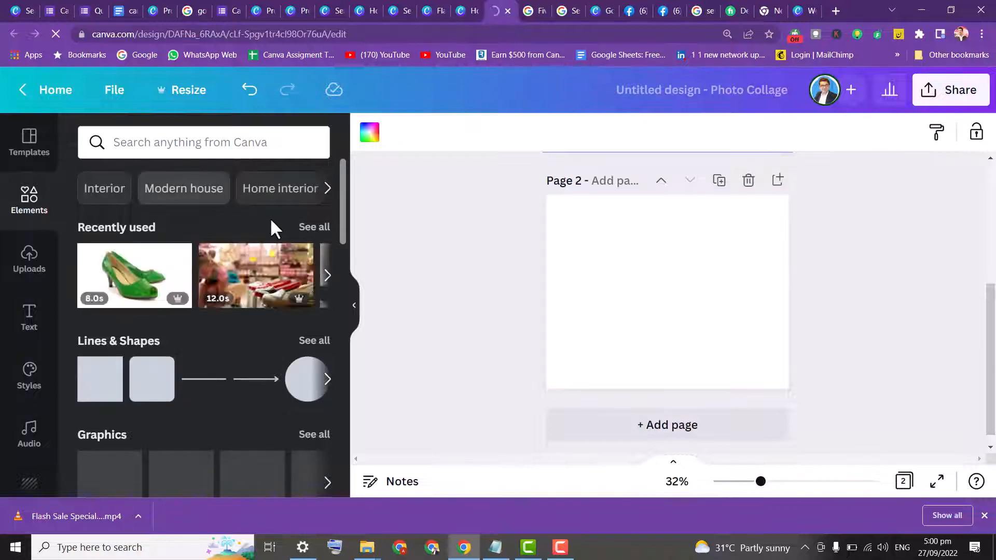
Search the elements for house and show the video results
left_click(139, 141)
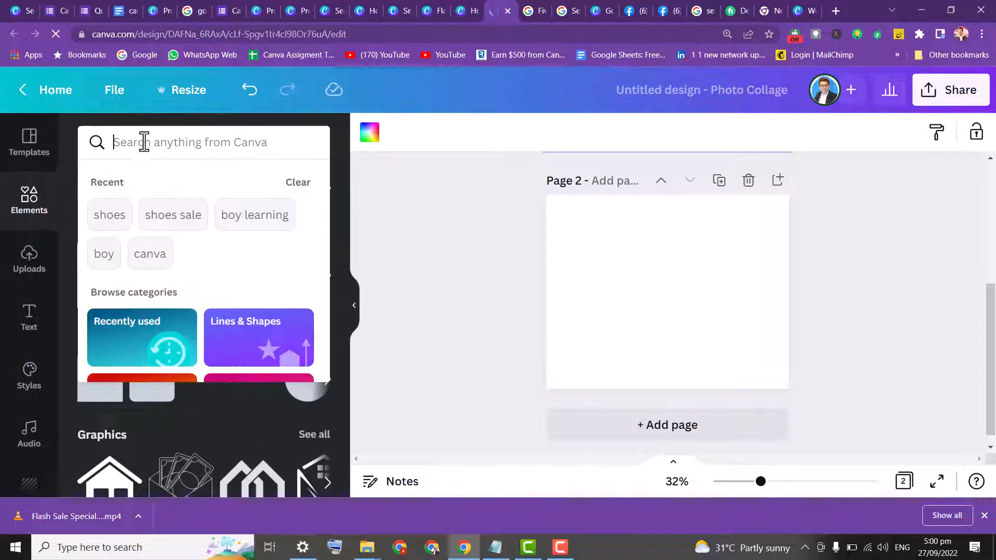
type("house")
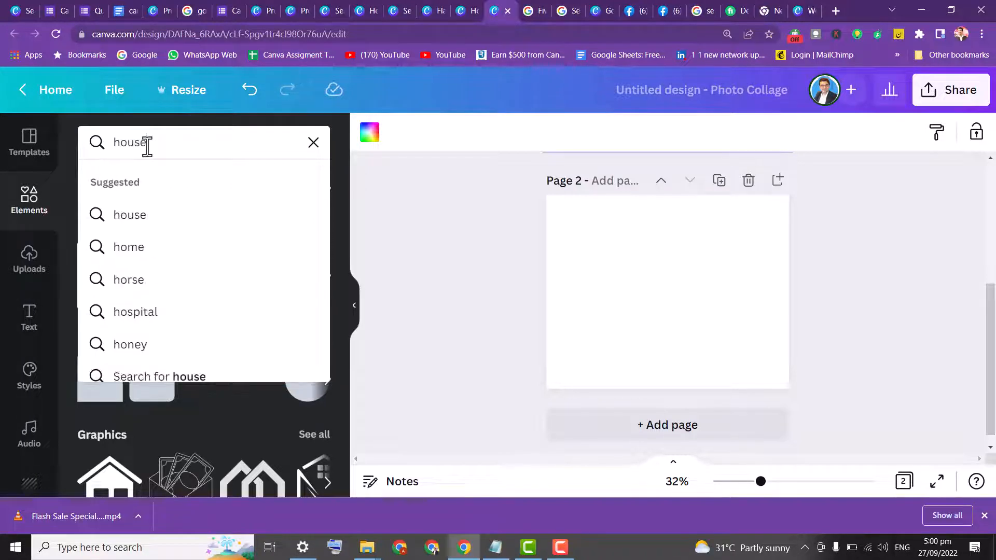
key("Return")
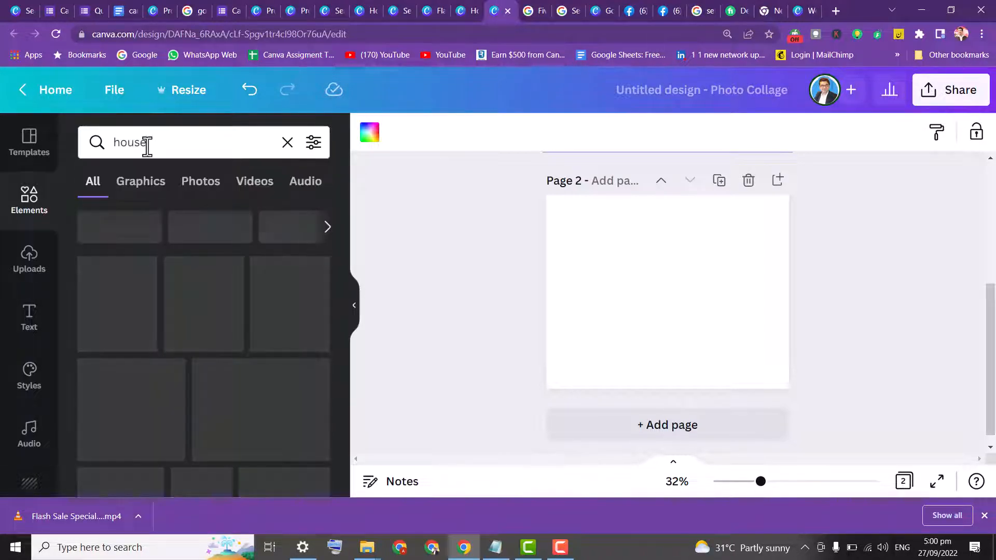
left_click(241, 187)
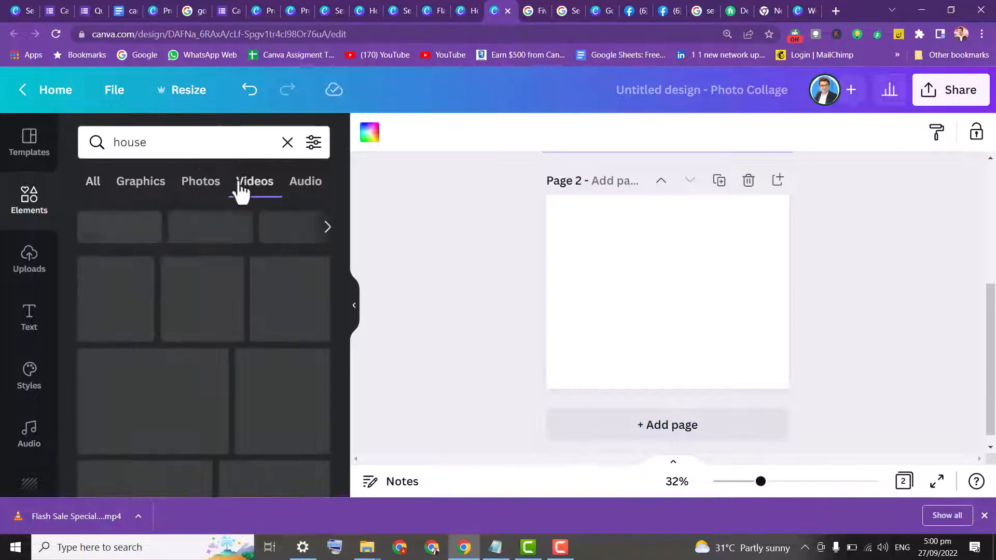
Duplicate the first page of the collage
scroll(989, 251, "up", 5)
left_click(707, 123)
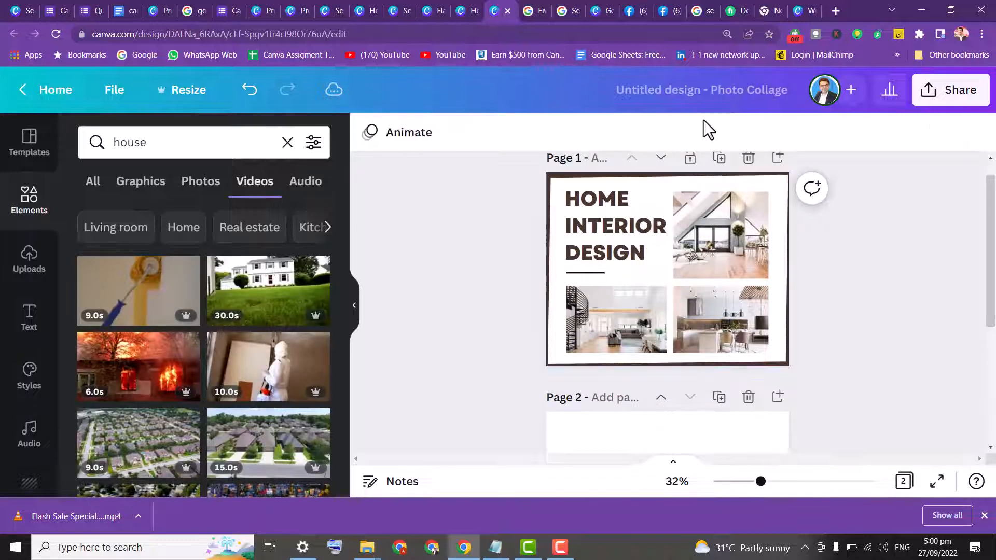
left_click(720, 159)
Replace the three photos on page 1 with house videos from the search results
left_click_drag(993, 267, 986, 188)
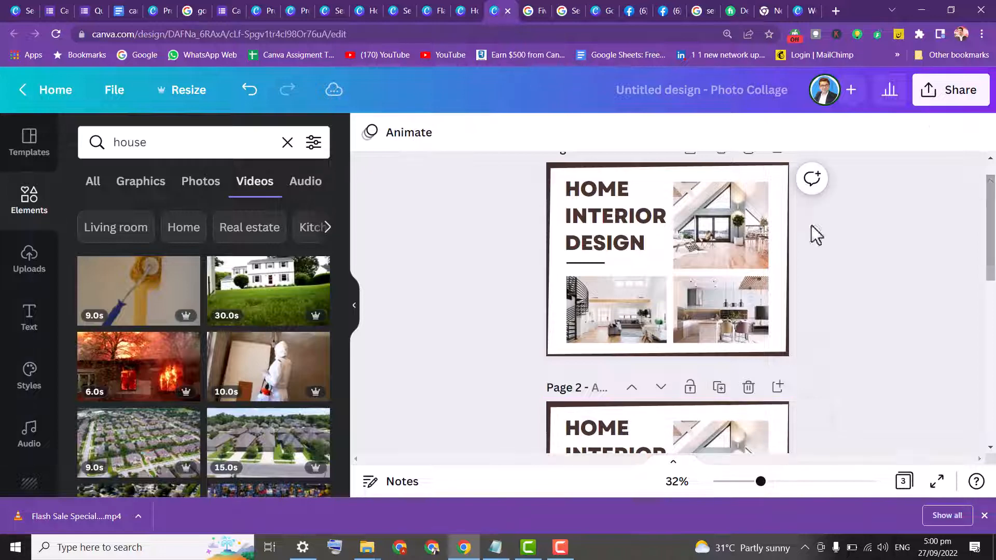
left_click_drag(242, 301, 698, 227)
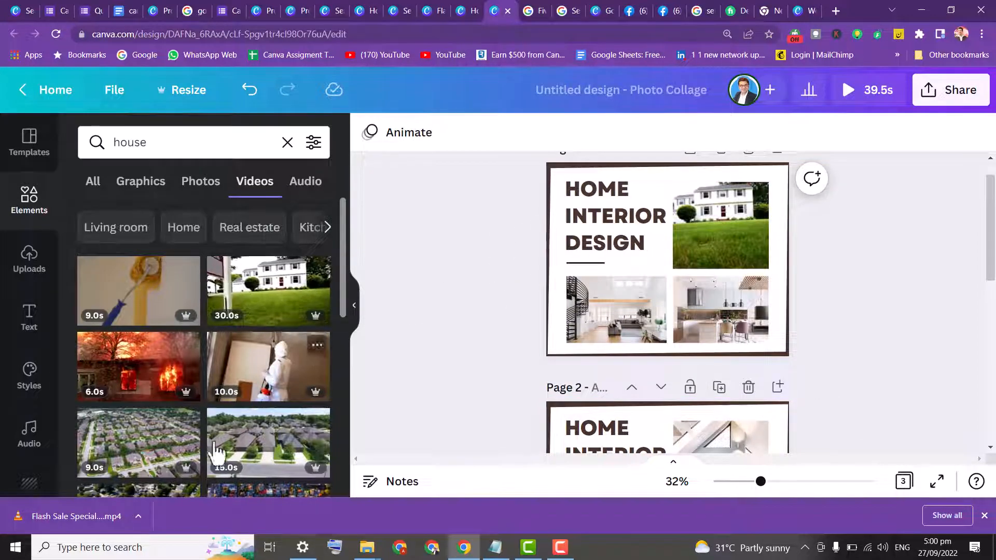
left_click_drag(226, 435, 532, 317)
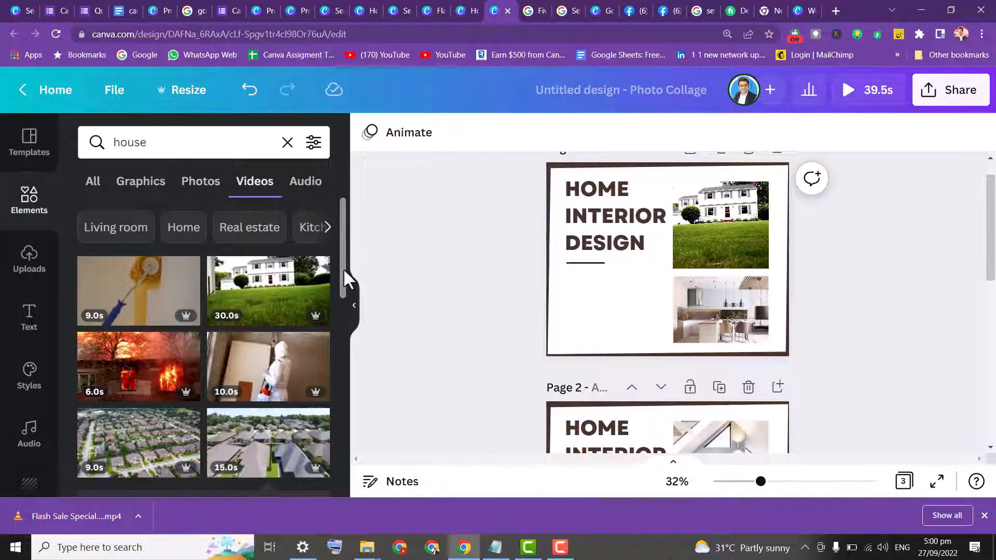
left_click_drag(341, 267, 357, 358)
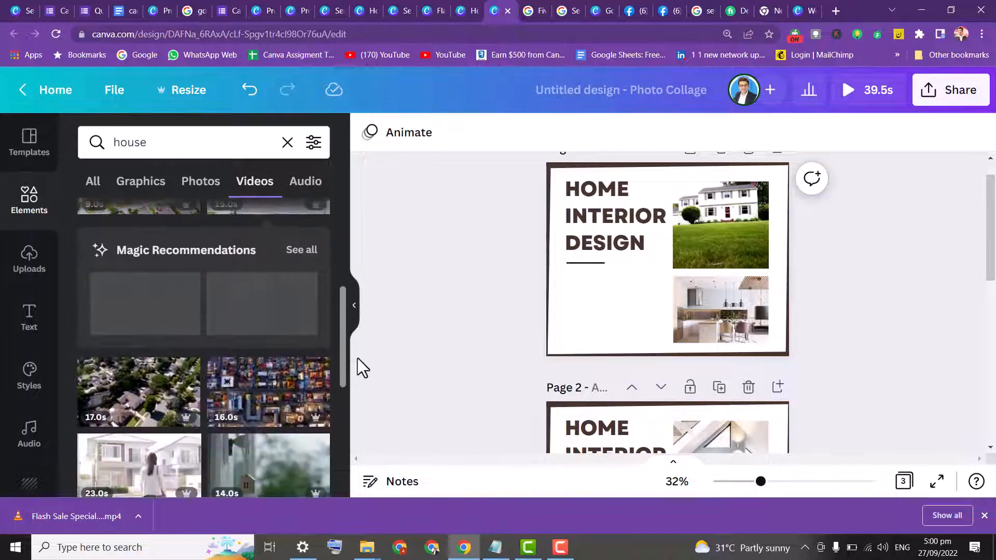
left_click_drag(149, 473, 693, 314)
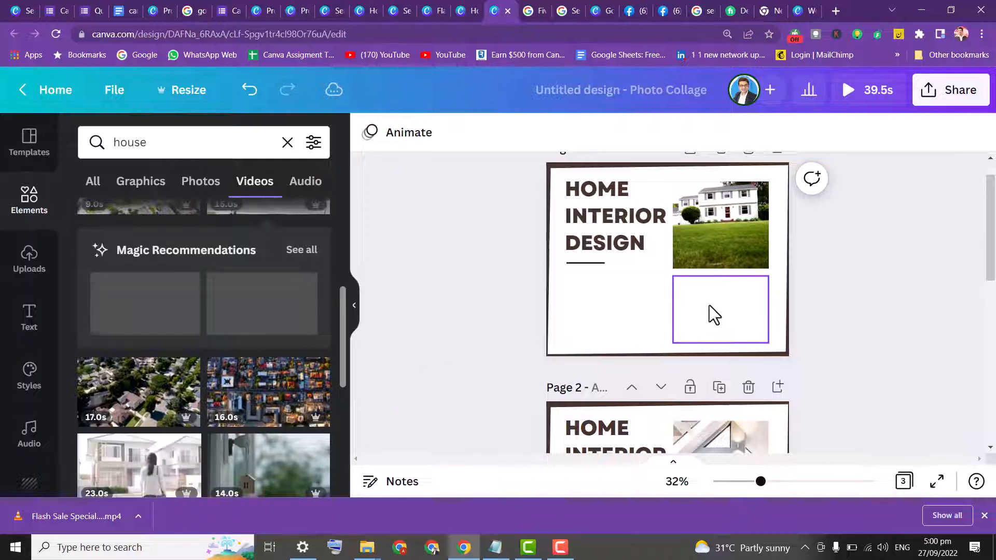
Fill the empty bottom-right frame on page 1 with a house video from the search results
left_click_drag(345, 326, 586, 322)
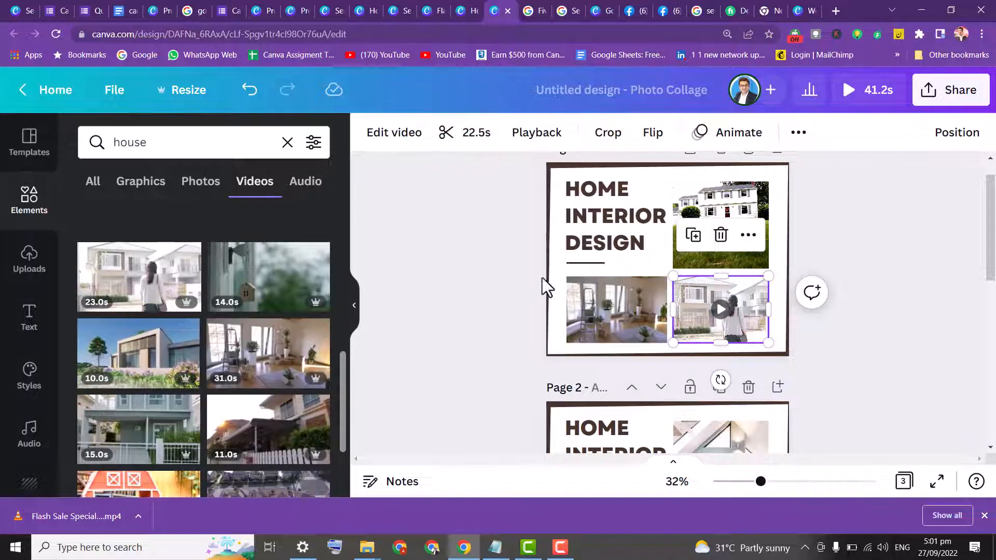
left_click(708, 183)
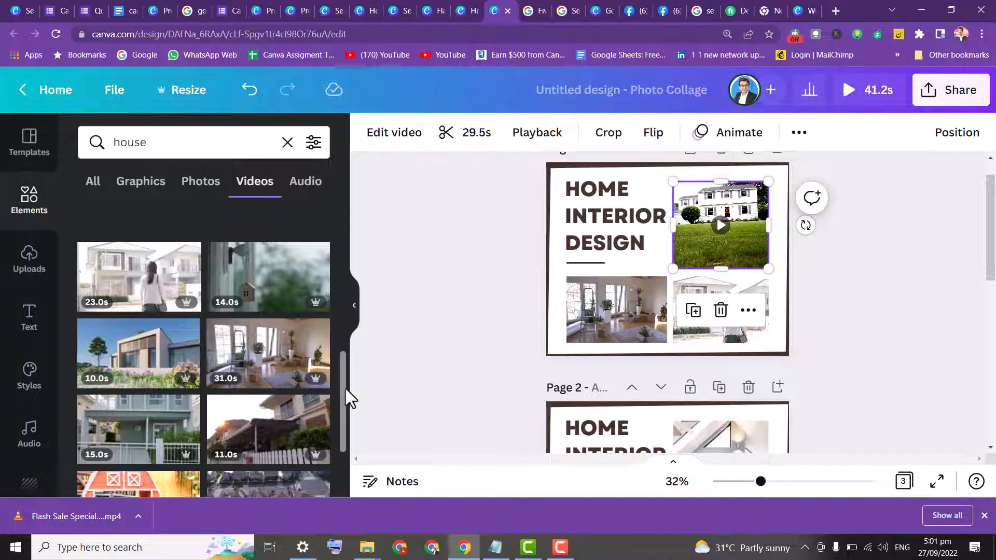
Preview the page 1 collage in full screen, playing and scrubbing through the video before closing the preview
left_click_drag(340, 383, 349, 432)
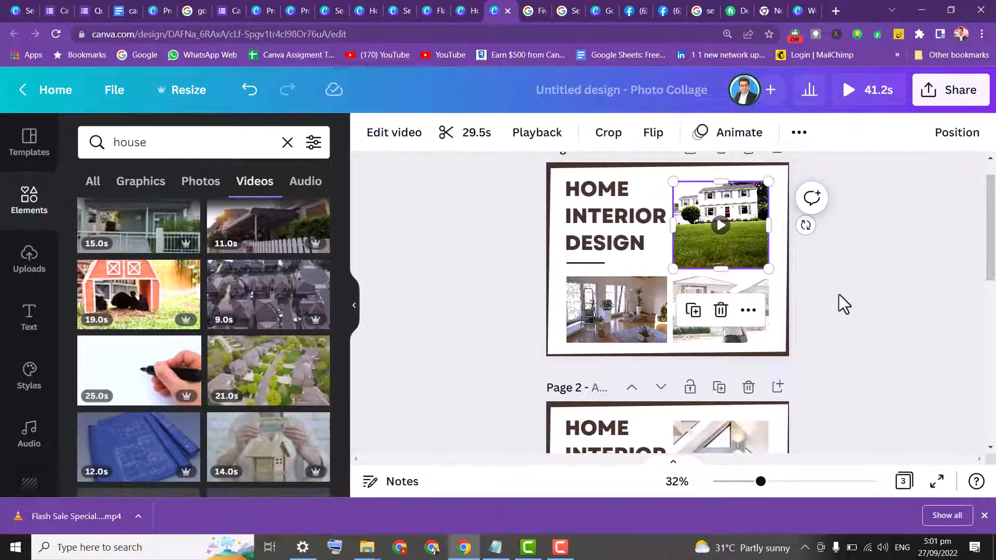
left_click_drag(991, 236, 992, 249)
left_click(608, 267)
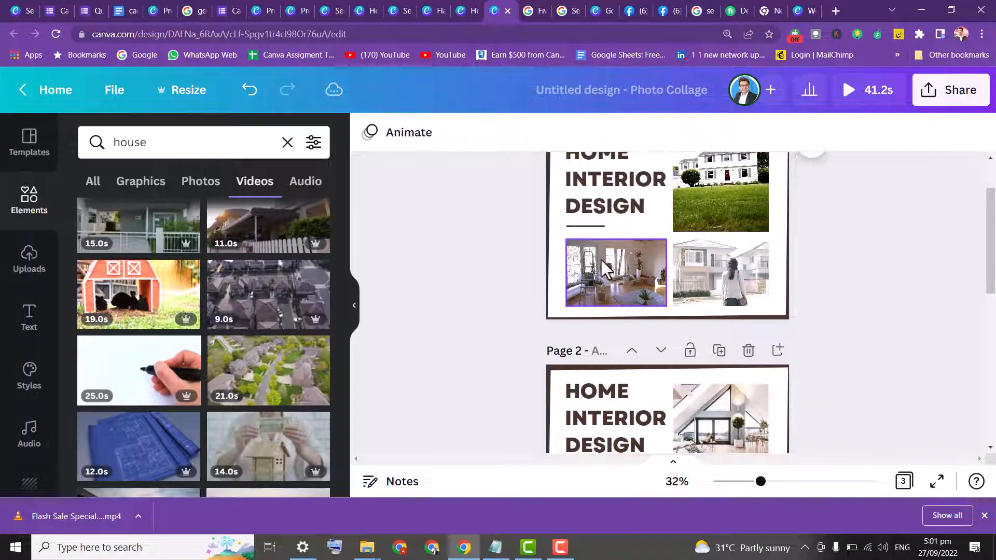
left_click(598, 274)
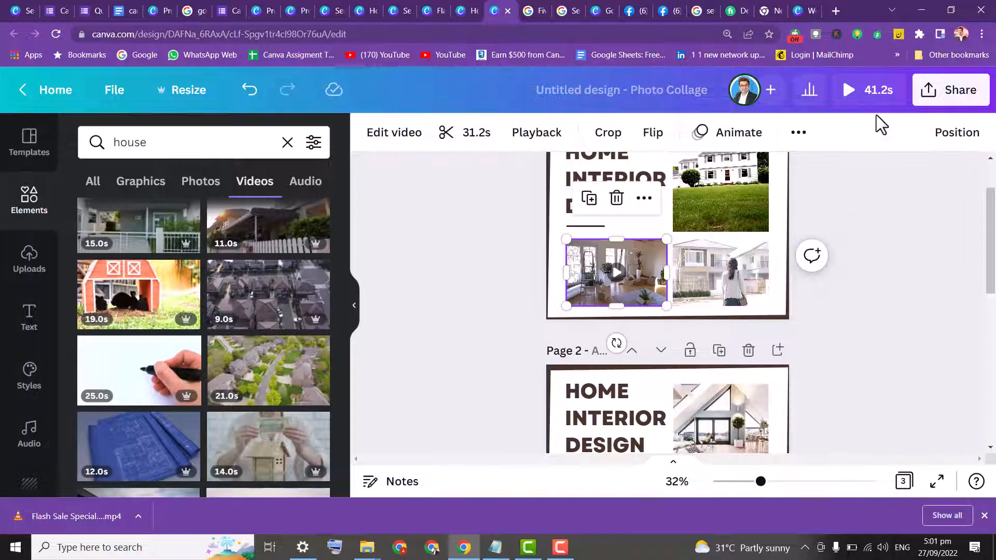
left_click(852, 101)
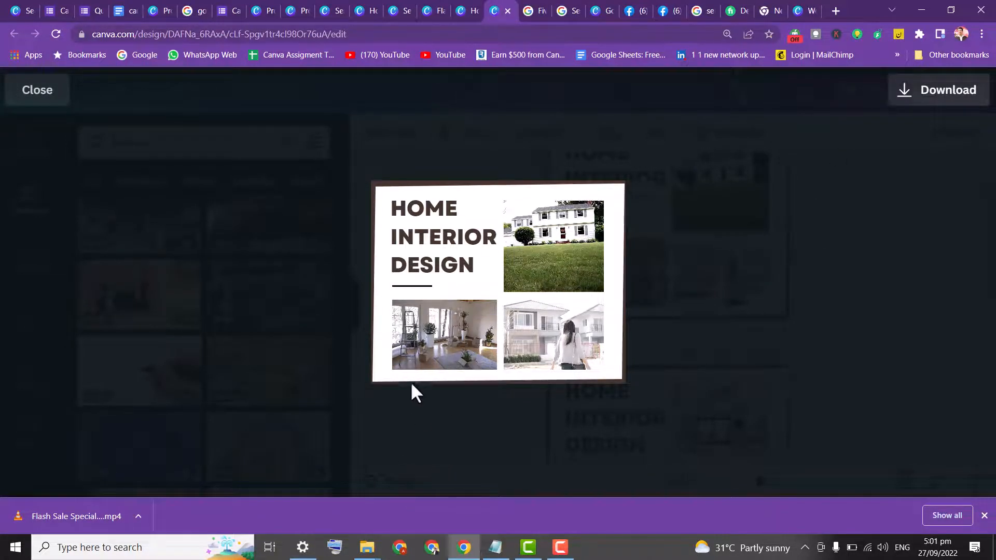
mouse_move(450, 310)
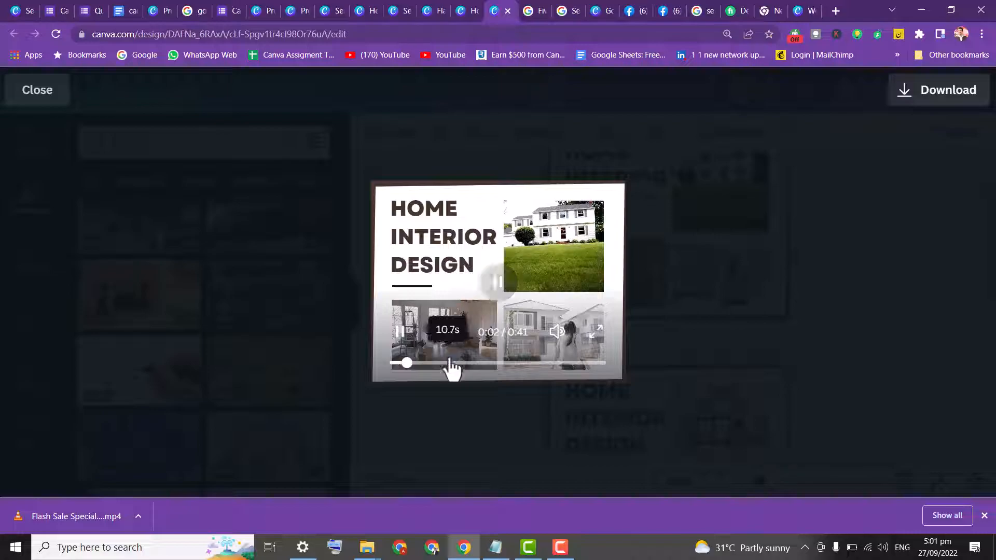
left_click(596, 334)
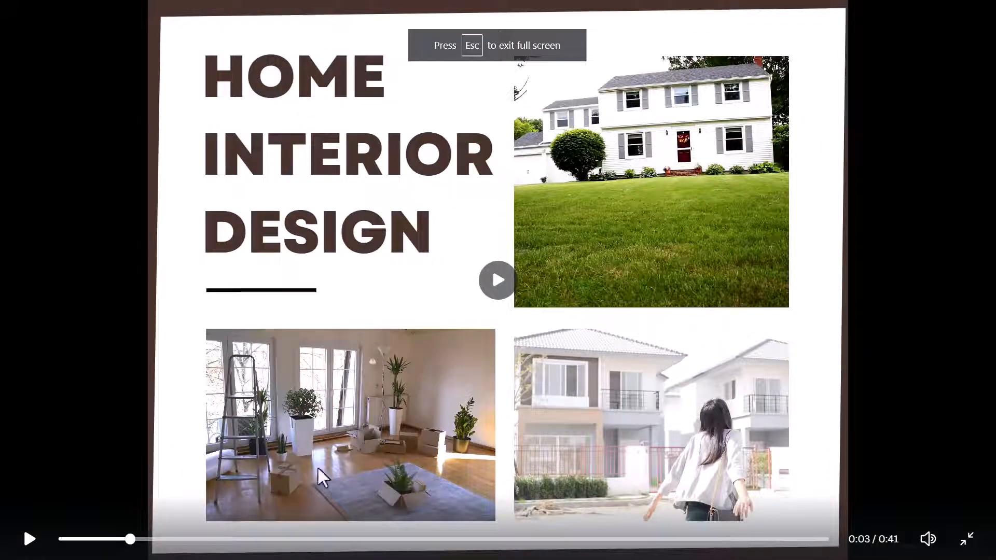
left_click(29, 541)
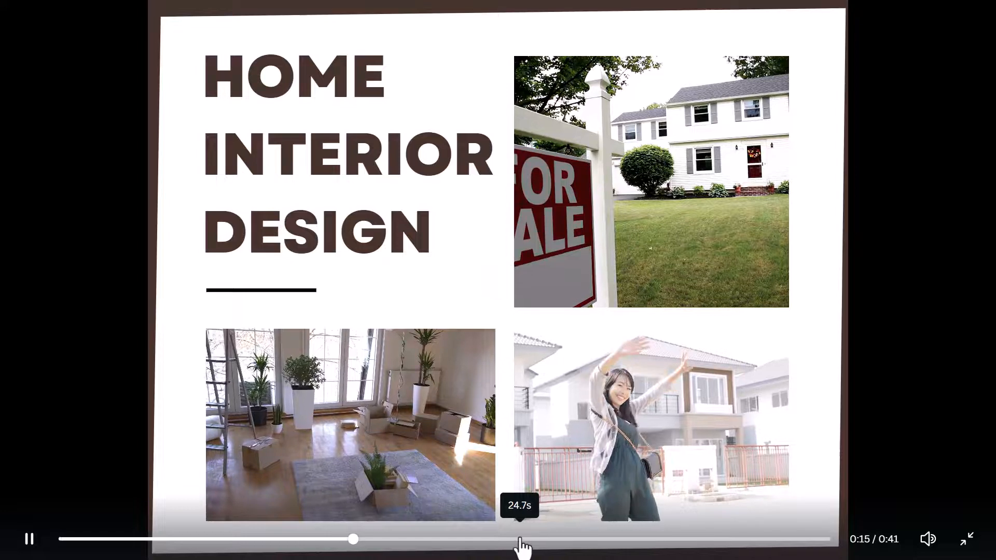
left_click(577, 524)
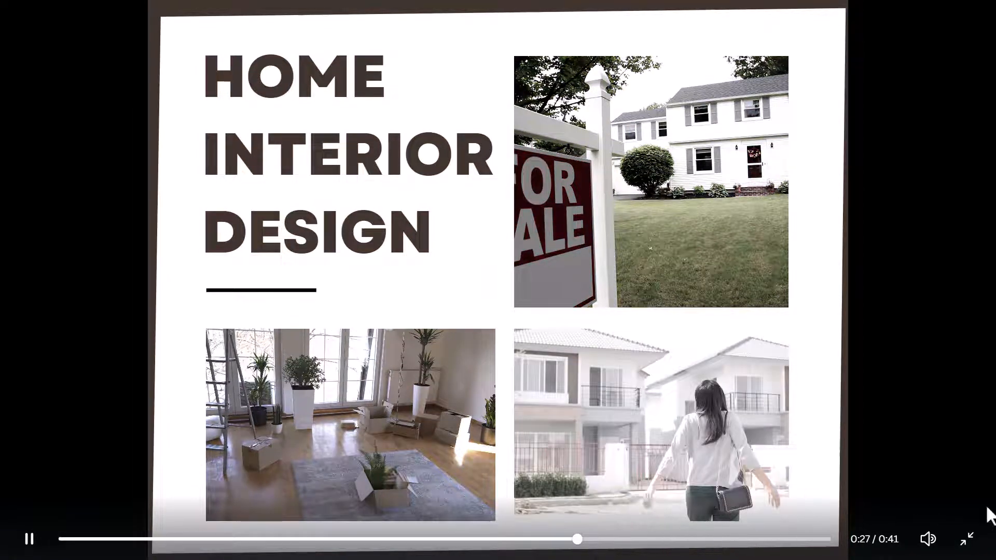
left_click_drag(745, 541, 803, 539)
left_click(968, 542)
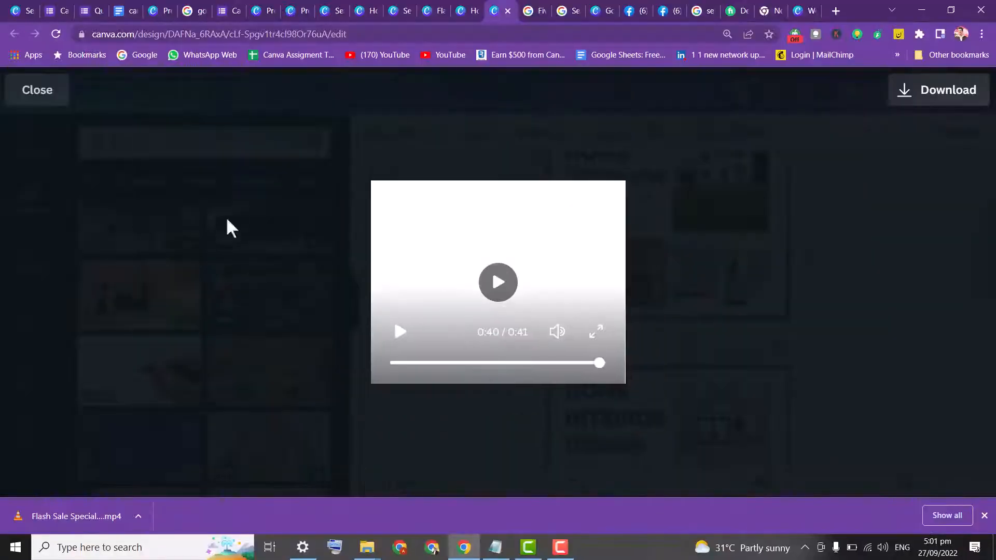
left_click(39, 98)
Move to page 2 and select its top-right and bottom photo frames
left_click_drag(992, 236, 993, 290)
left_click(724, 288)
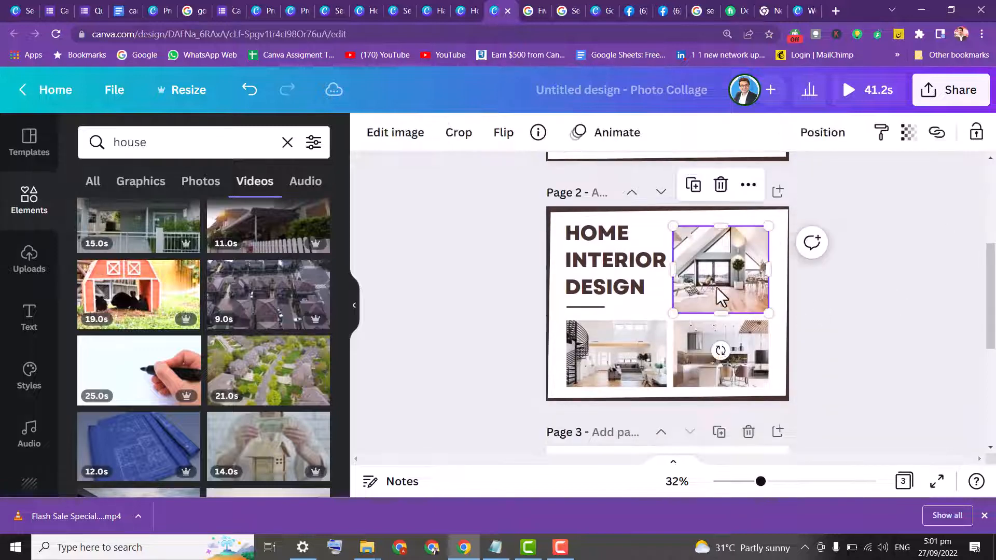
left_click(648, 353)
left_click(744, 337)
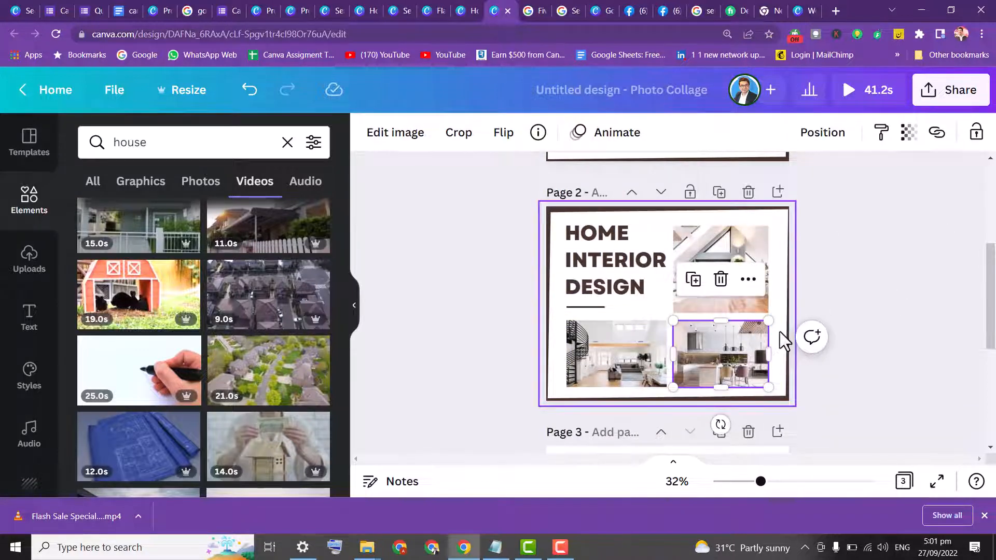